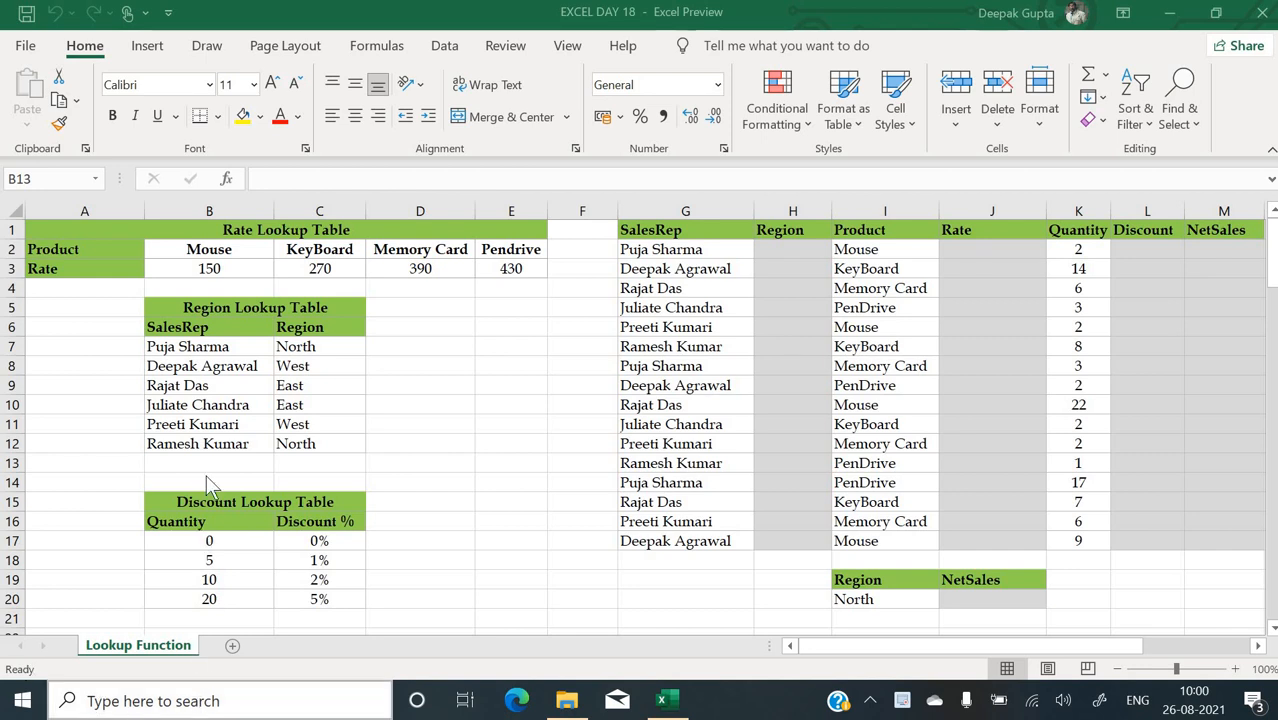
- Examine the sales table's SalesRep, Region and Product columns, comparing the sales rep entries with their products
left_click(422, 364)
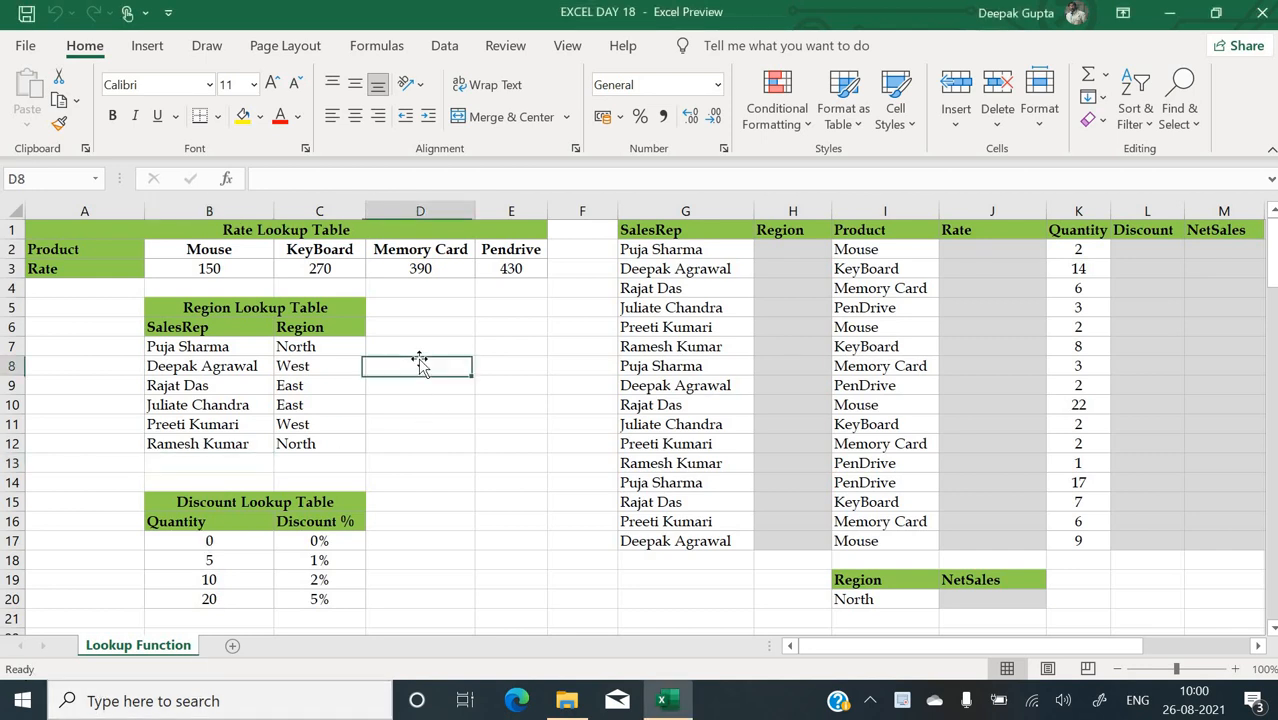
left_click(337, 288)
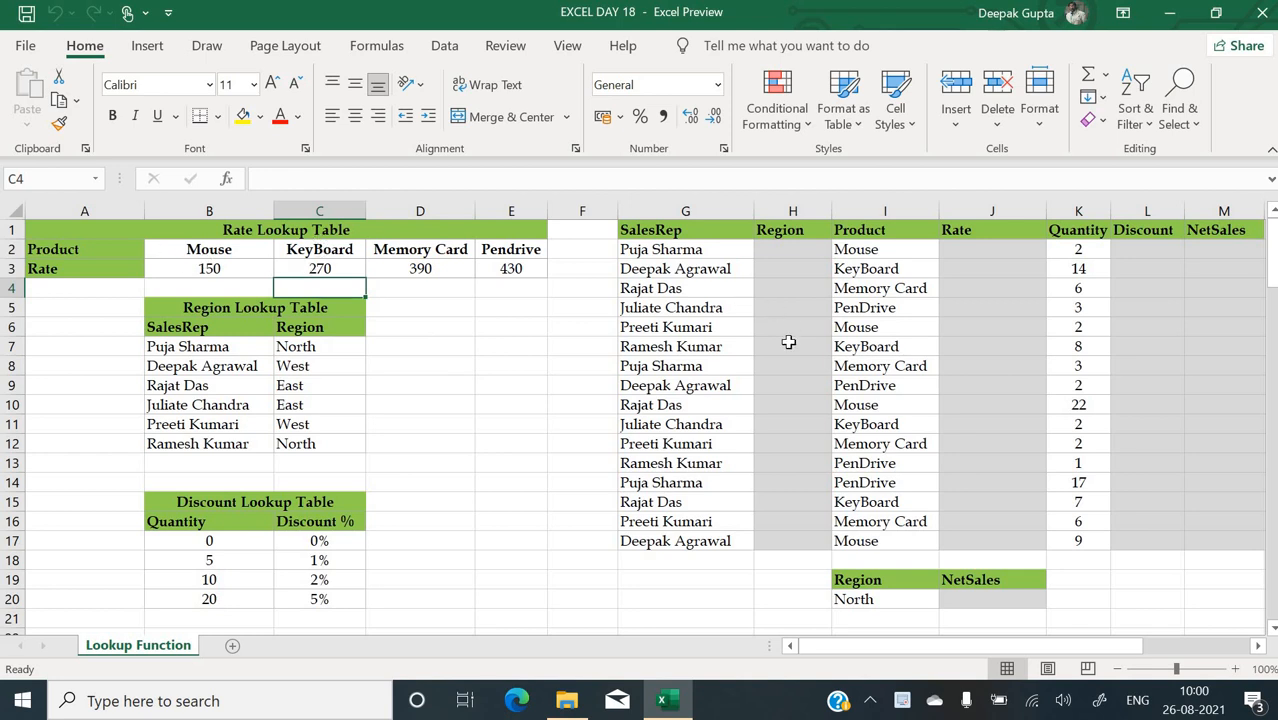
scroll(788, 342, "right", 3)
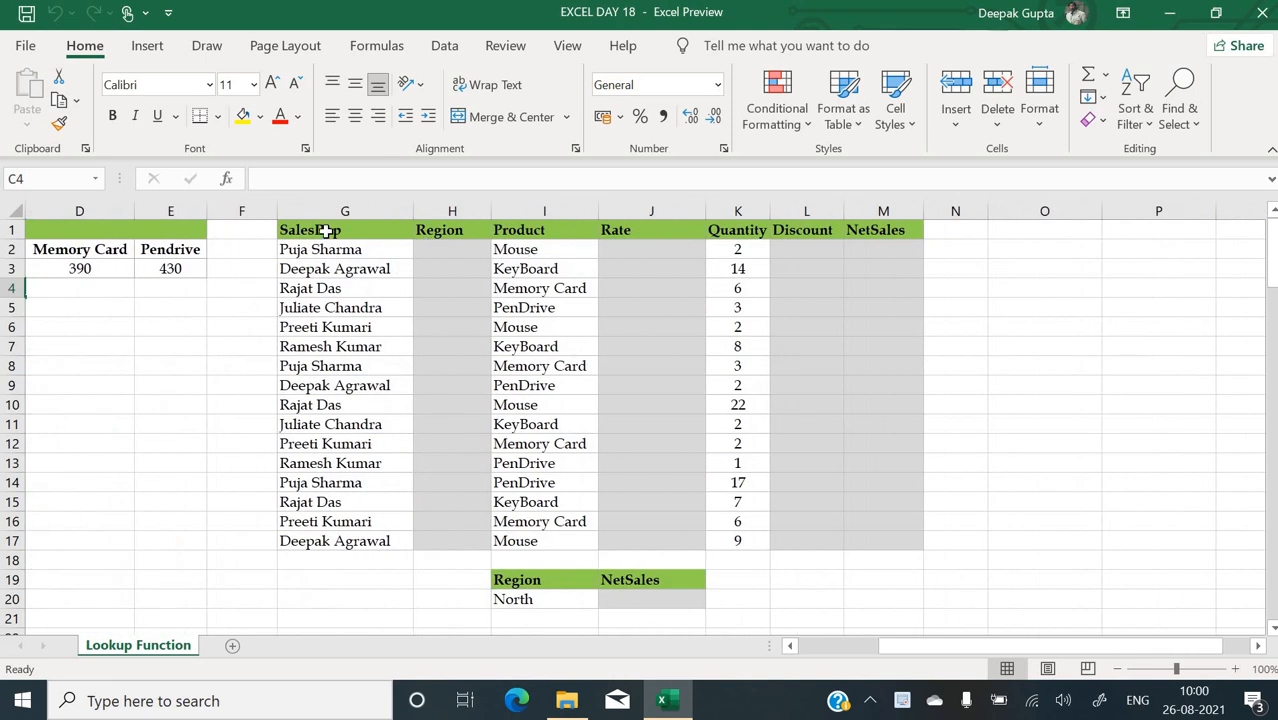
left_click_drag(318, 230, 300, 541)
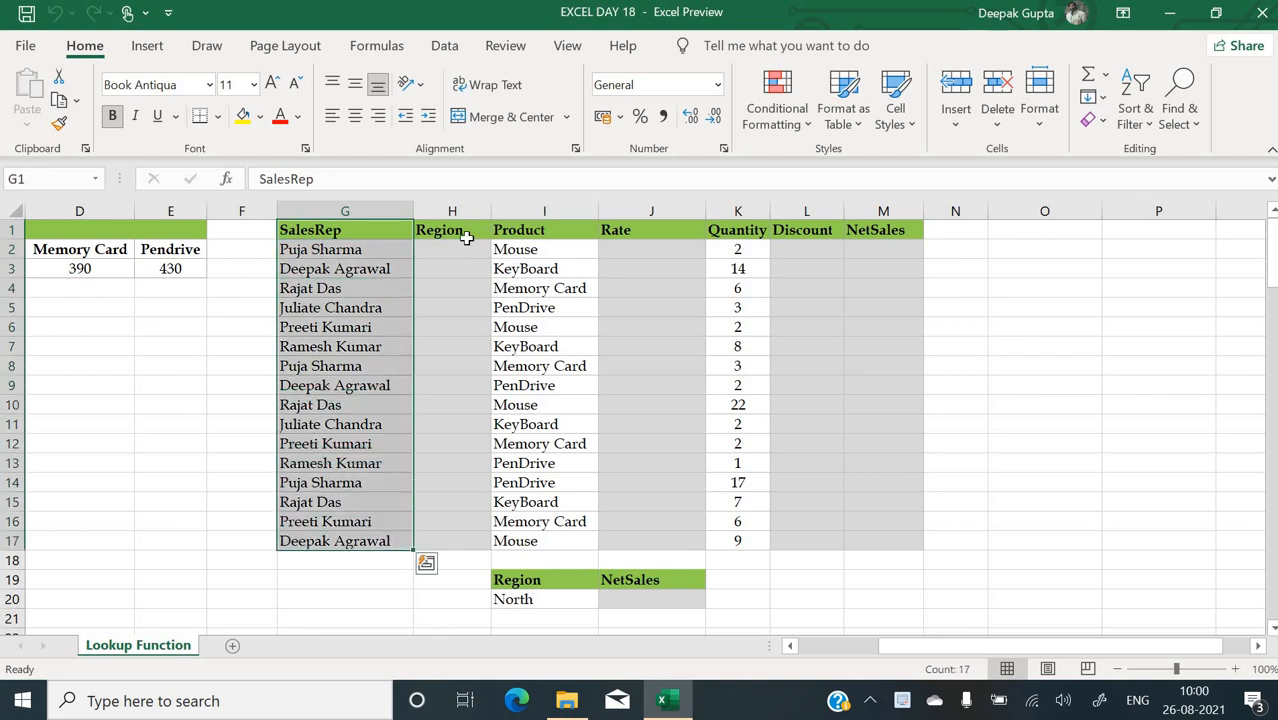
left_click_drag(466, 243, 451, 308)
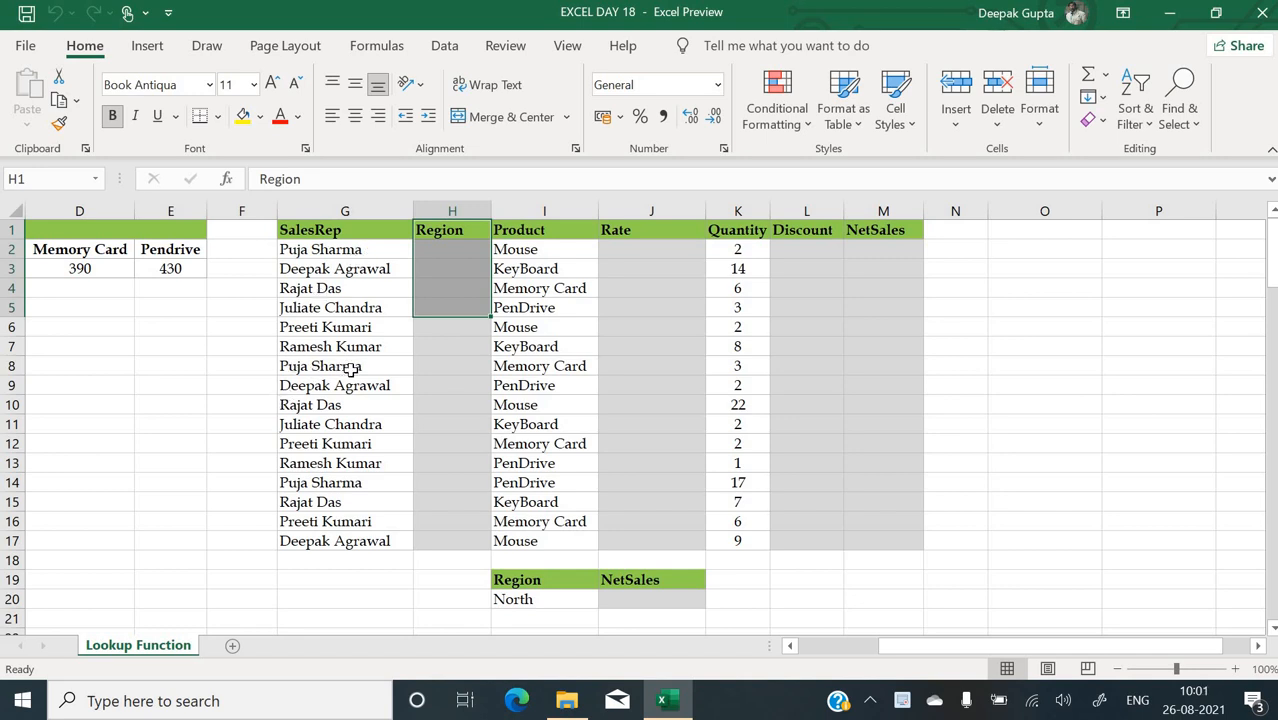
left_click(340, 252)
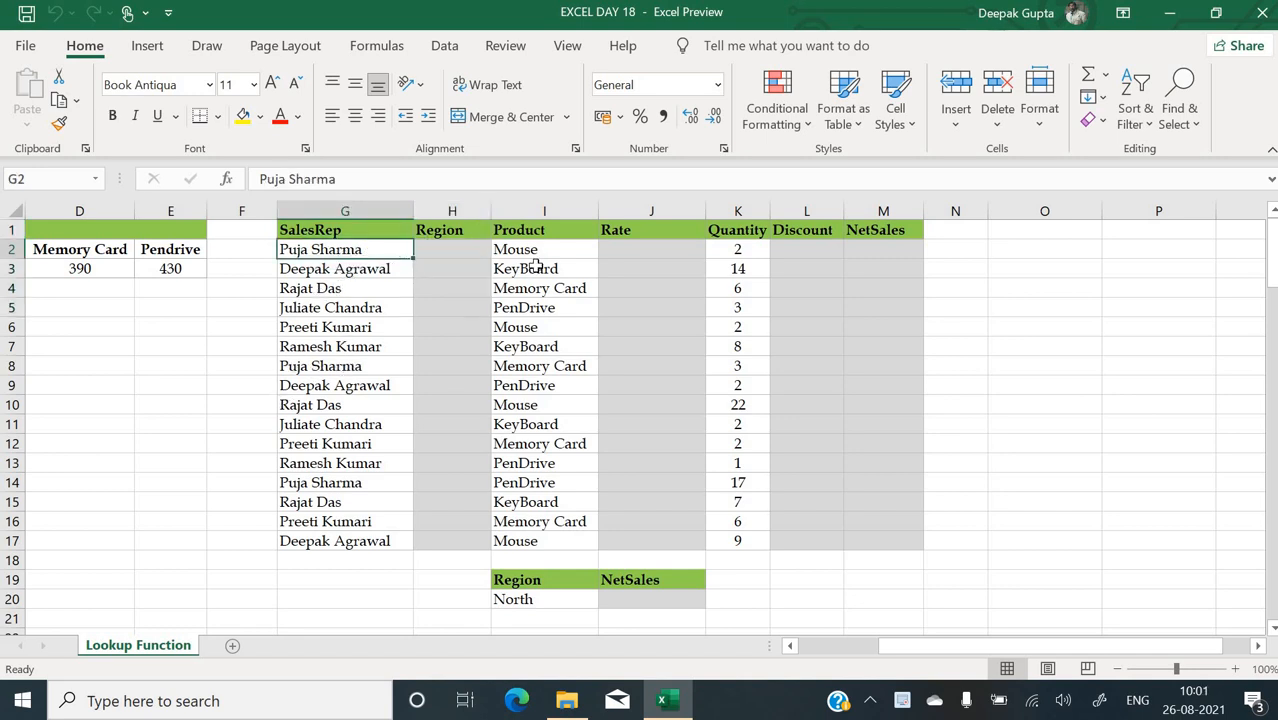
left_click(536, 251)
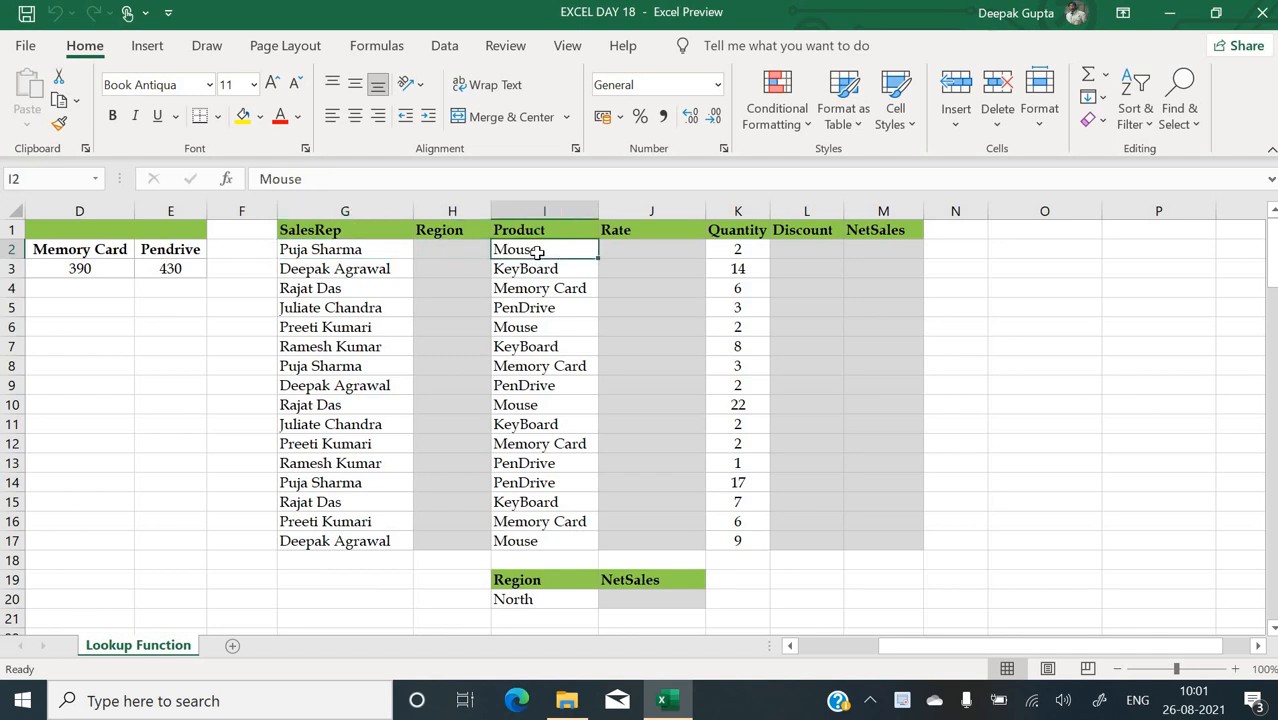
left_click(381, 368)
left_click(531, 370)
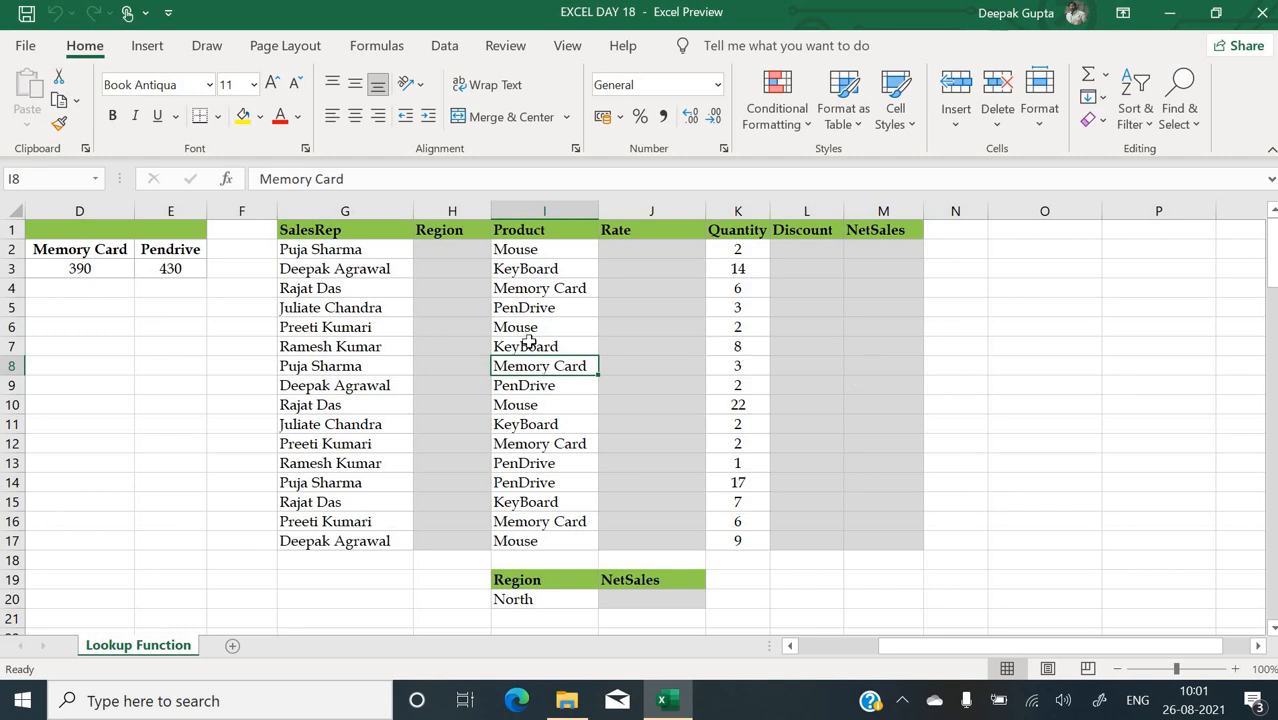
- Examine the Region, Rate and Discount lookup tables that supply values for the sales table's empty columns
scroll(528, 343, "left", 3)
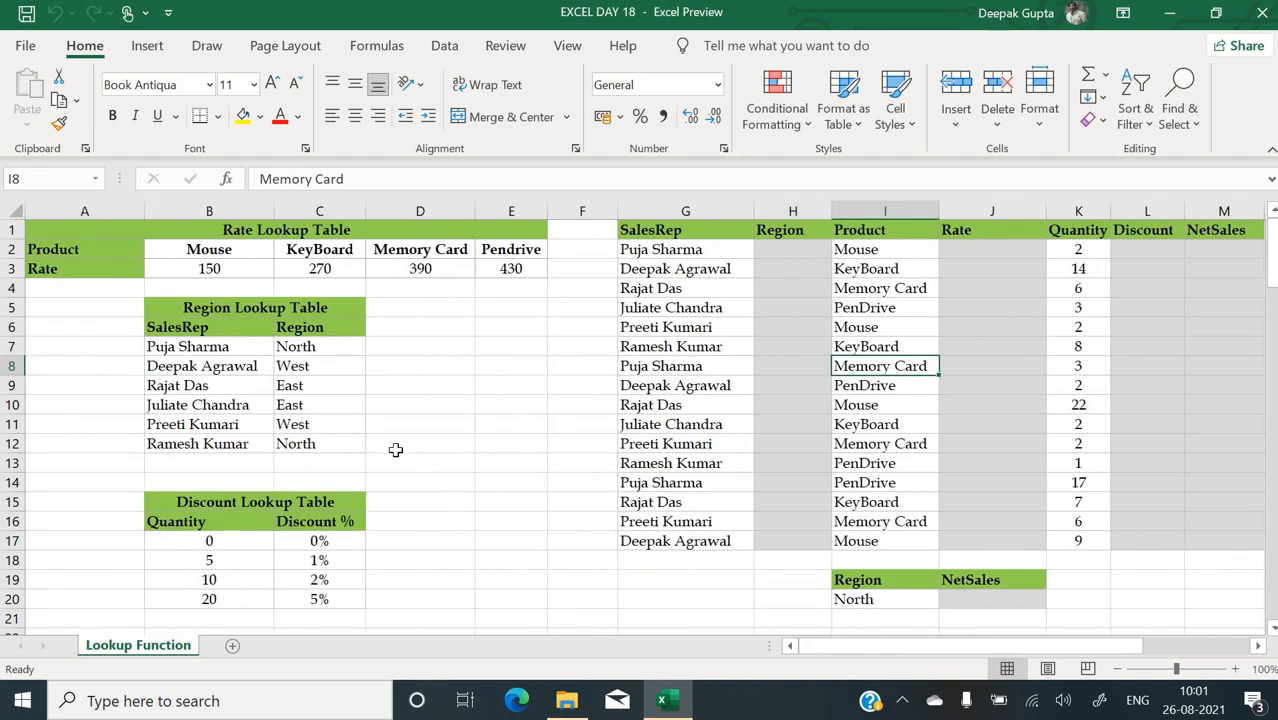
left_click(188, 347)
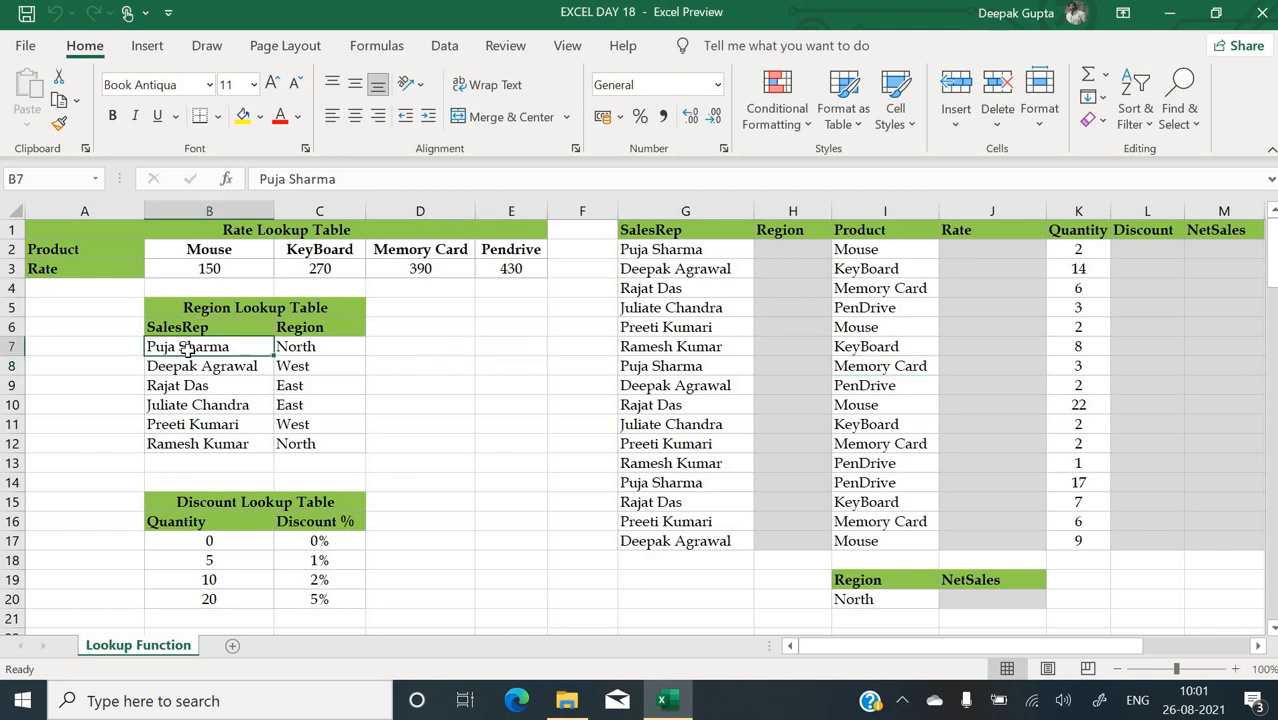
left_click(297, 357)
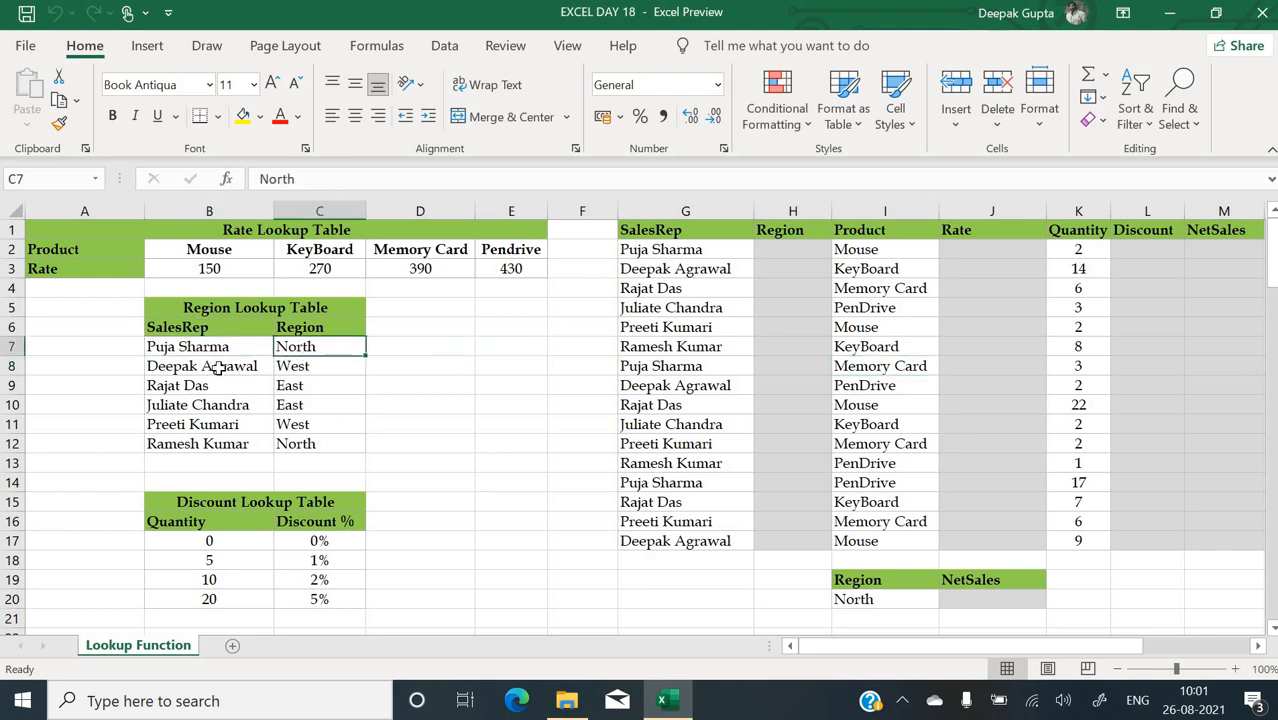
left_click(218, 368)
left_click(313, 367)
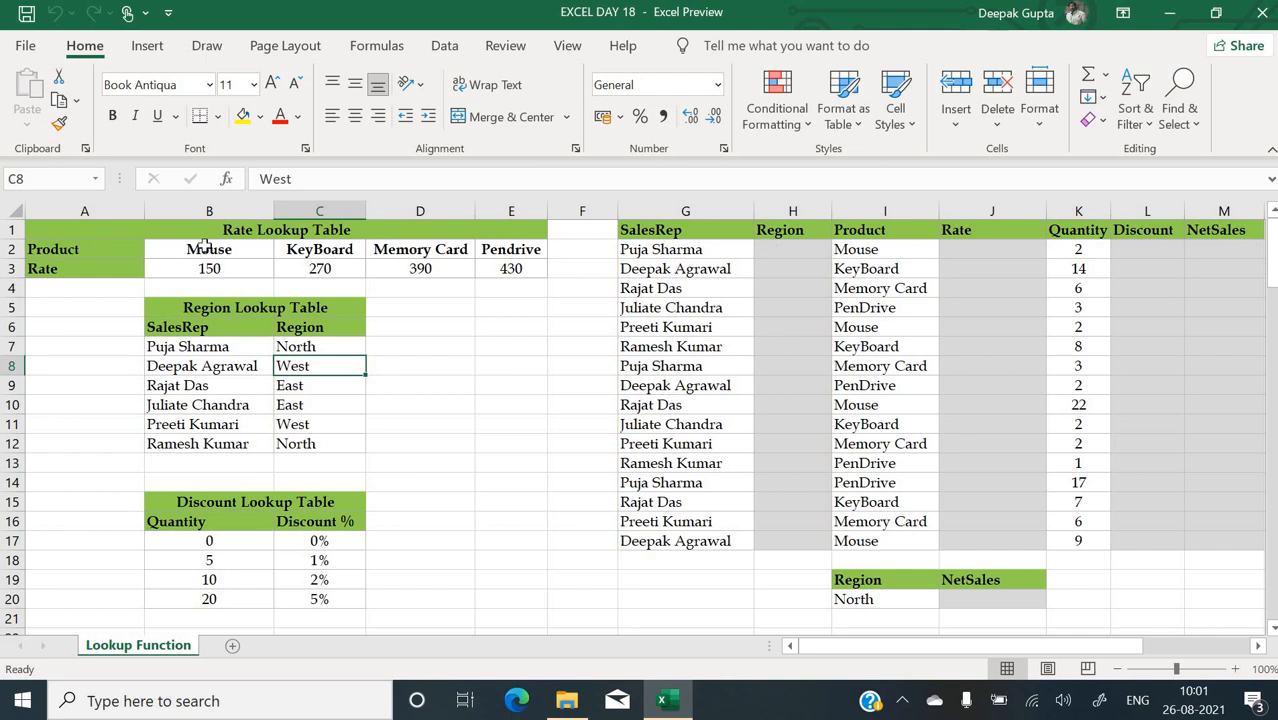
left_click(85, 251)
left_click_drag(85, 255, 511, 270)
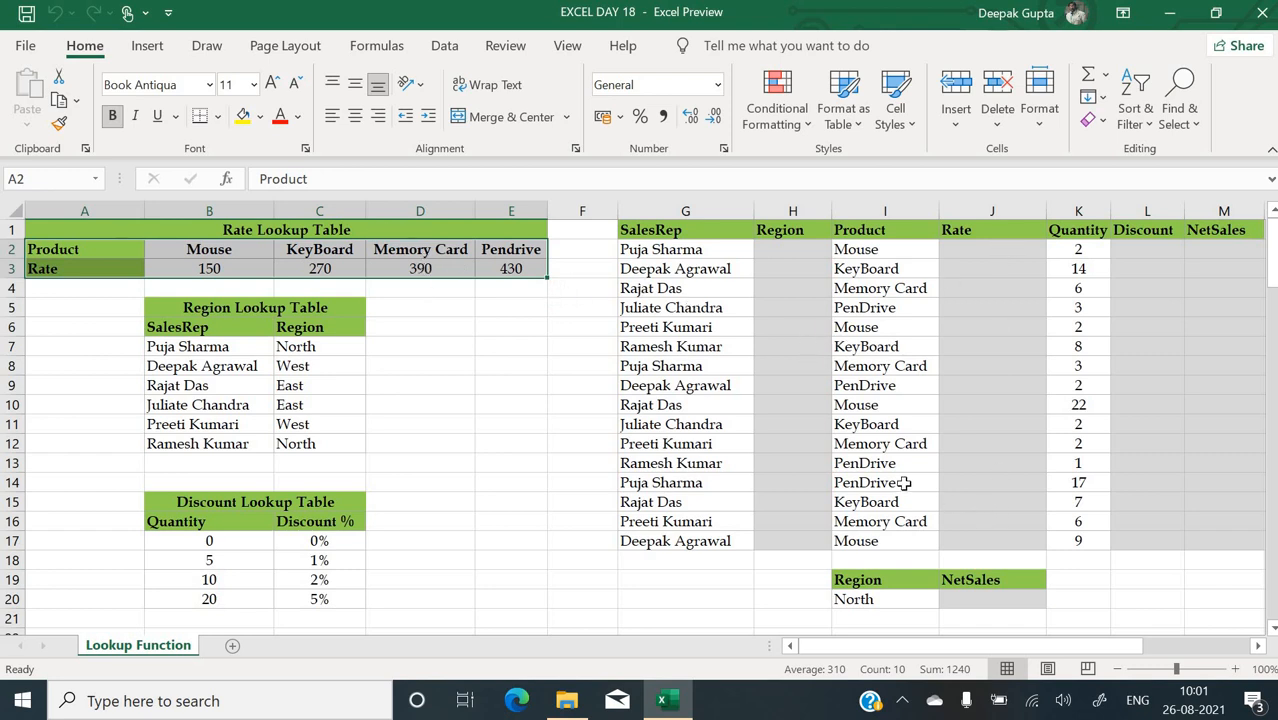
left_click(1143, 252)
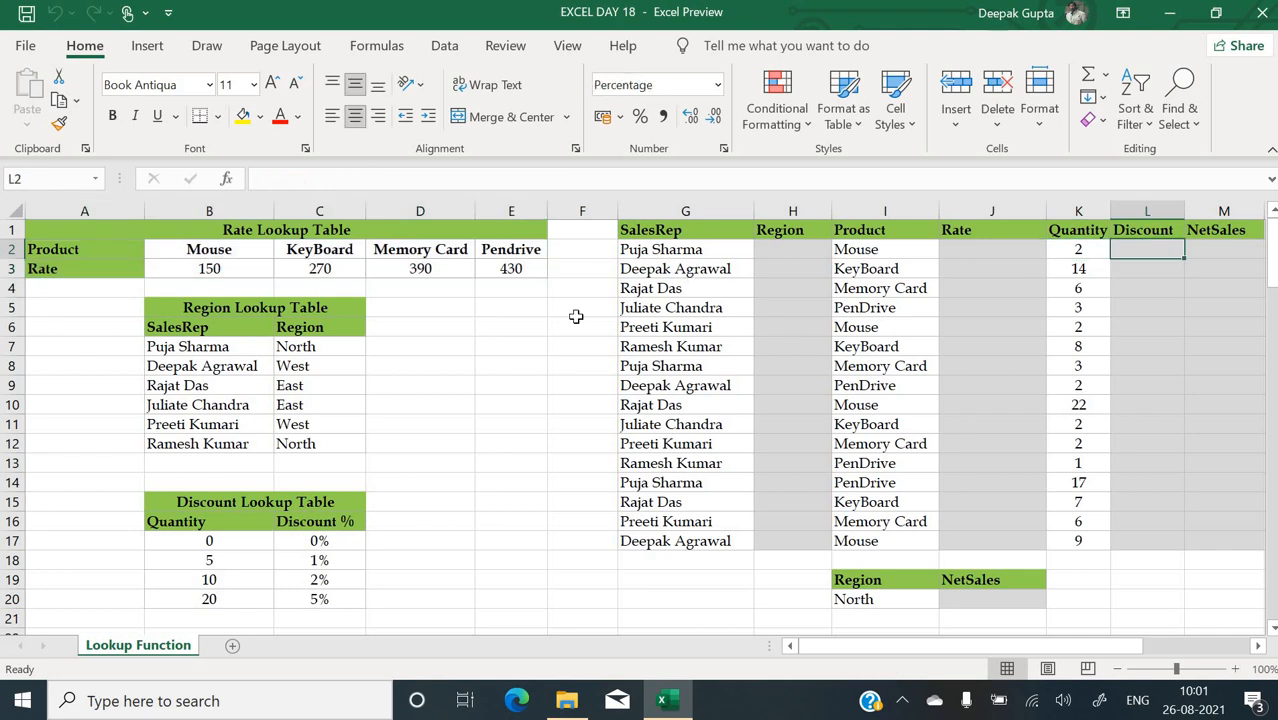
scroll(283, 440, "down", 1)
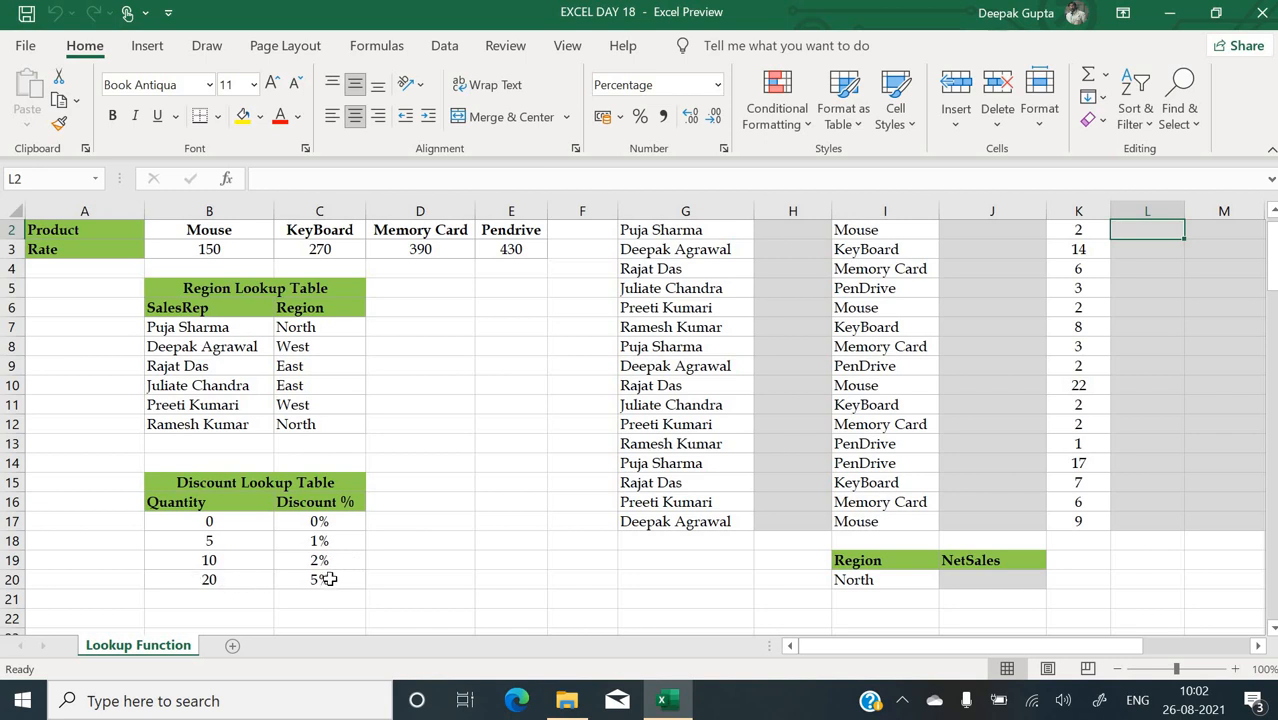
scroll(706, 415, "up", 1)
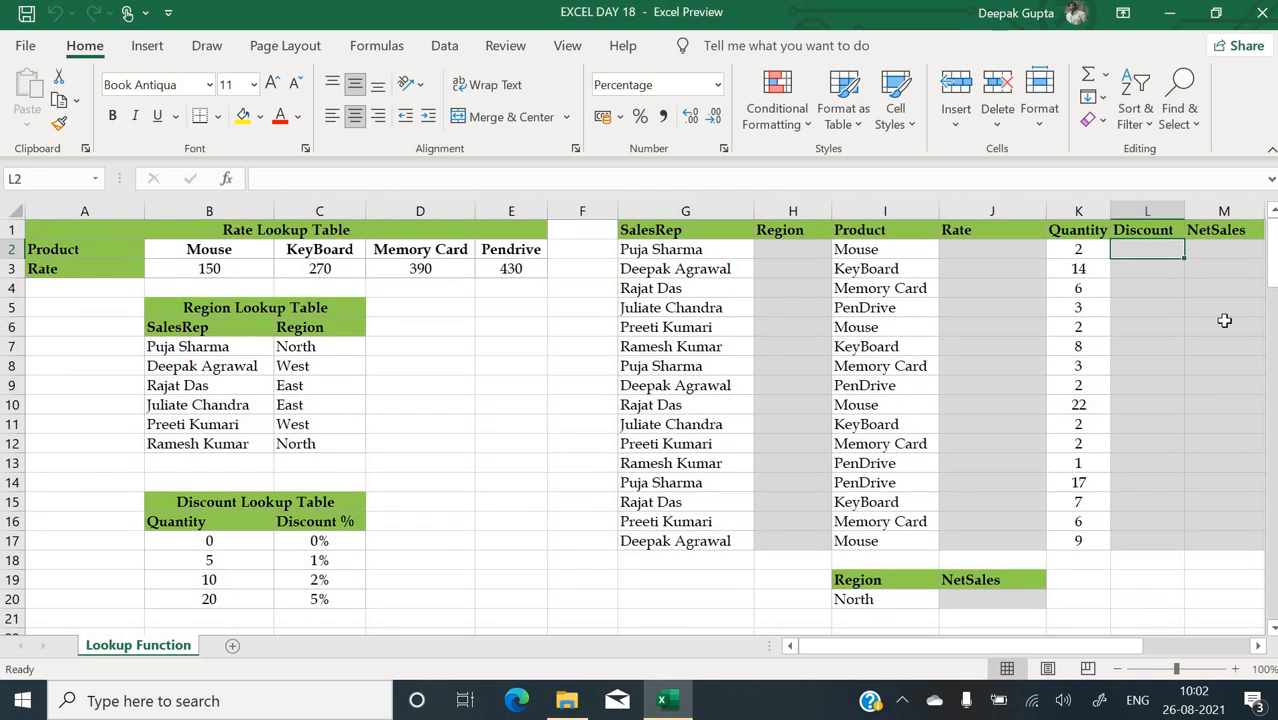
- Review the empty NetSales and Region columns and the Region/NetSales summary in I19:J20
left_click(1210, 245)
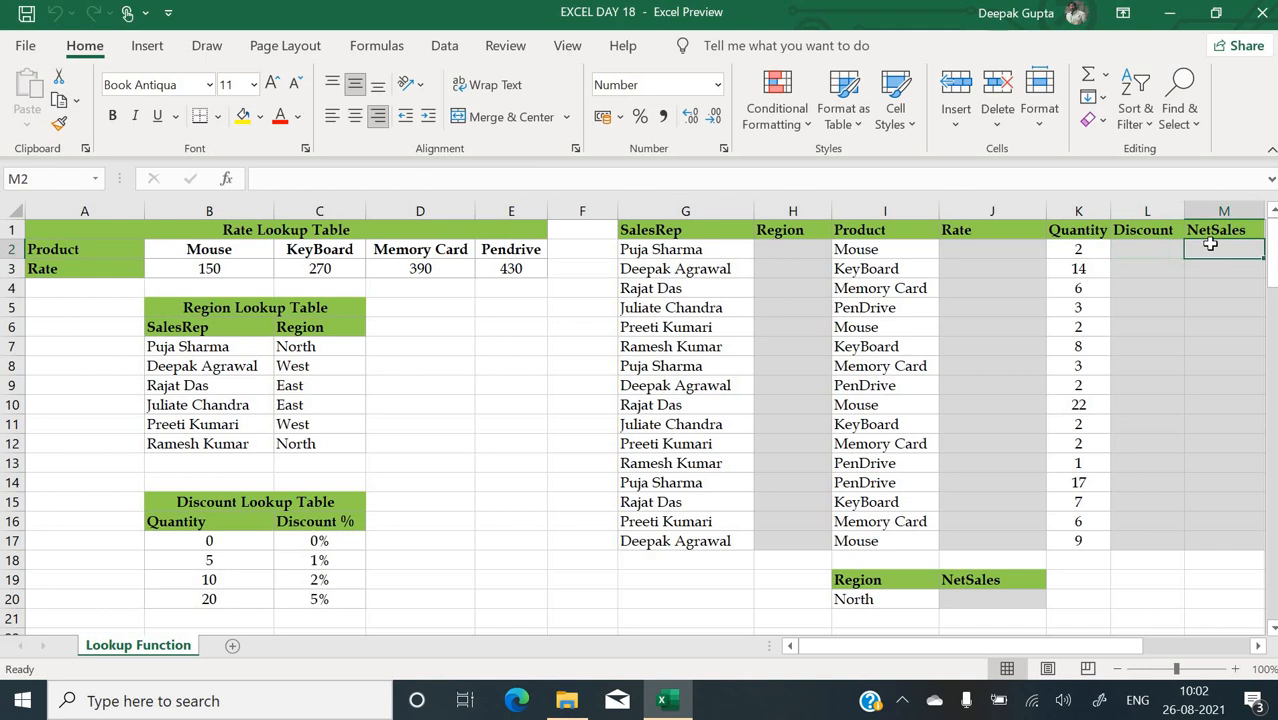
left_click(880, 605)
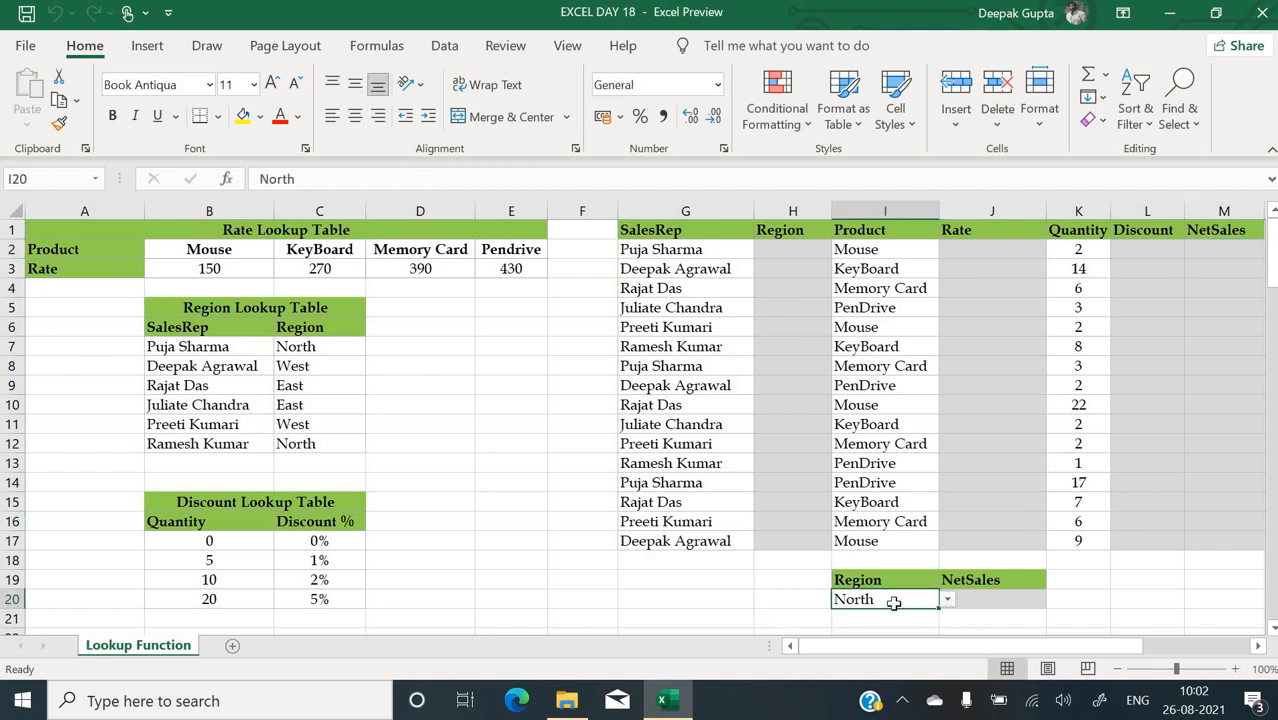
left_click(1010, 596)
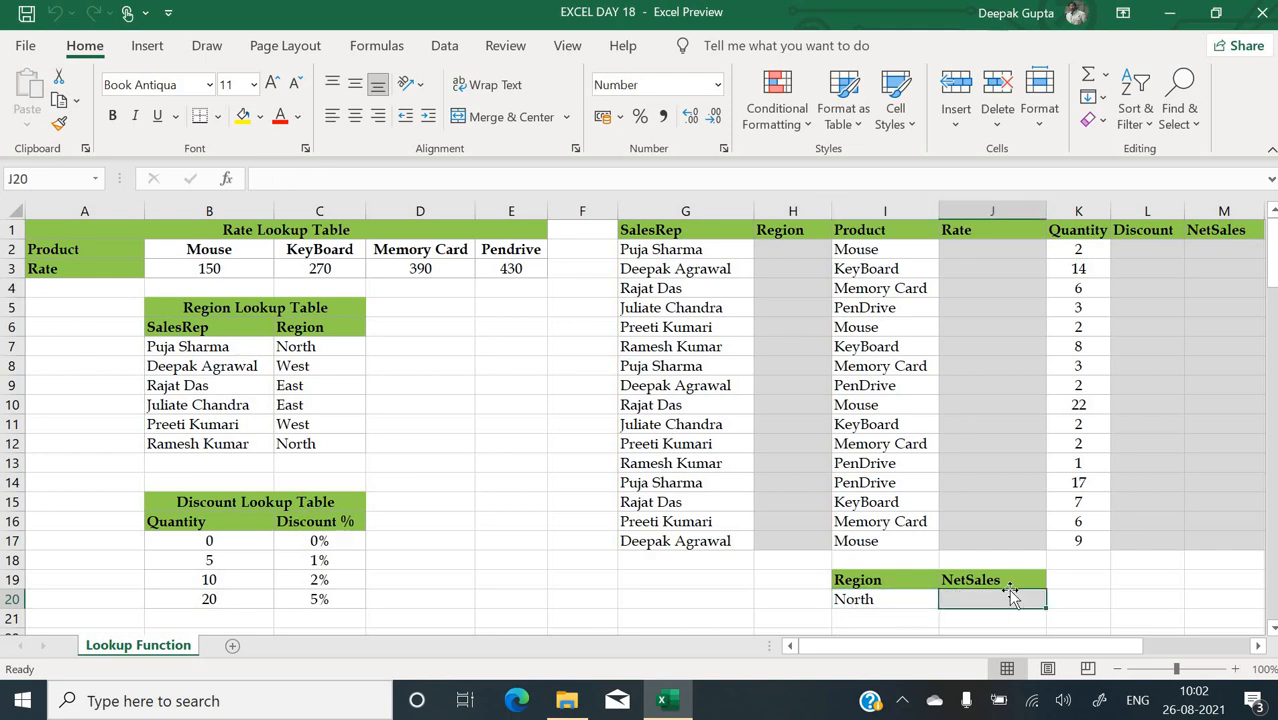
left_click(795, 320)
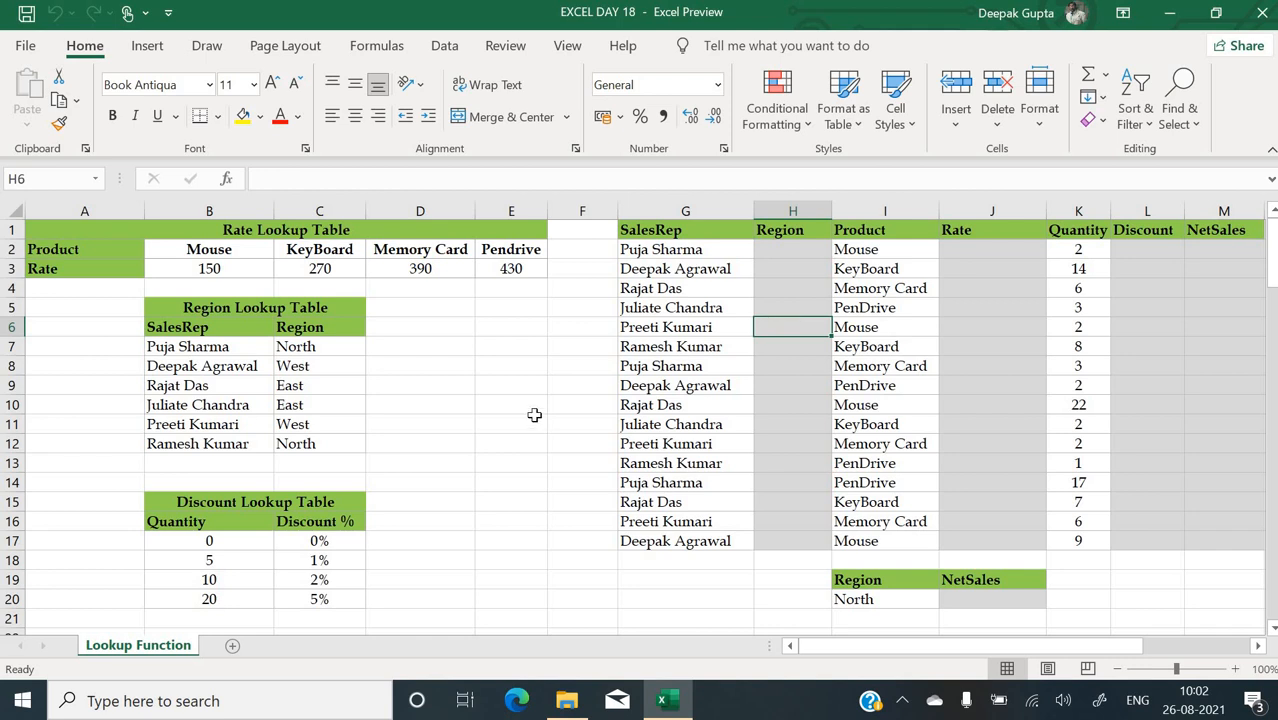
left_click(491, 362)
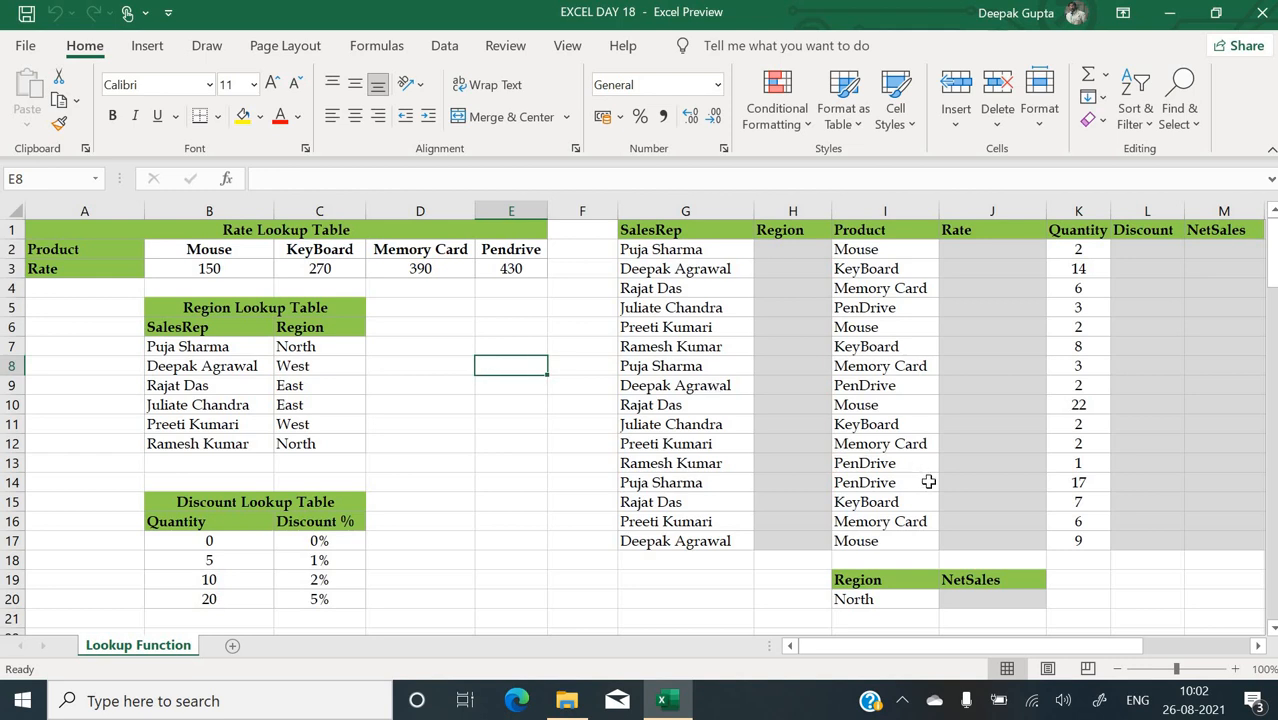
left_click(959, 599)
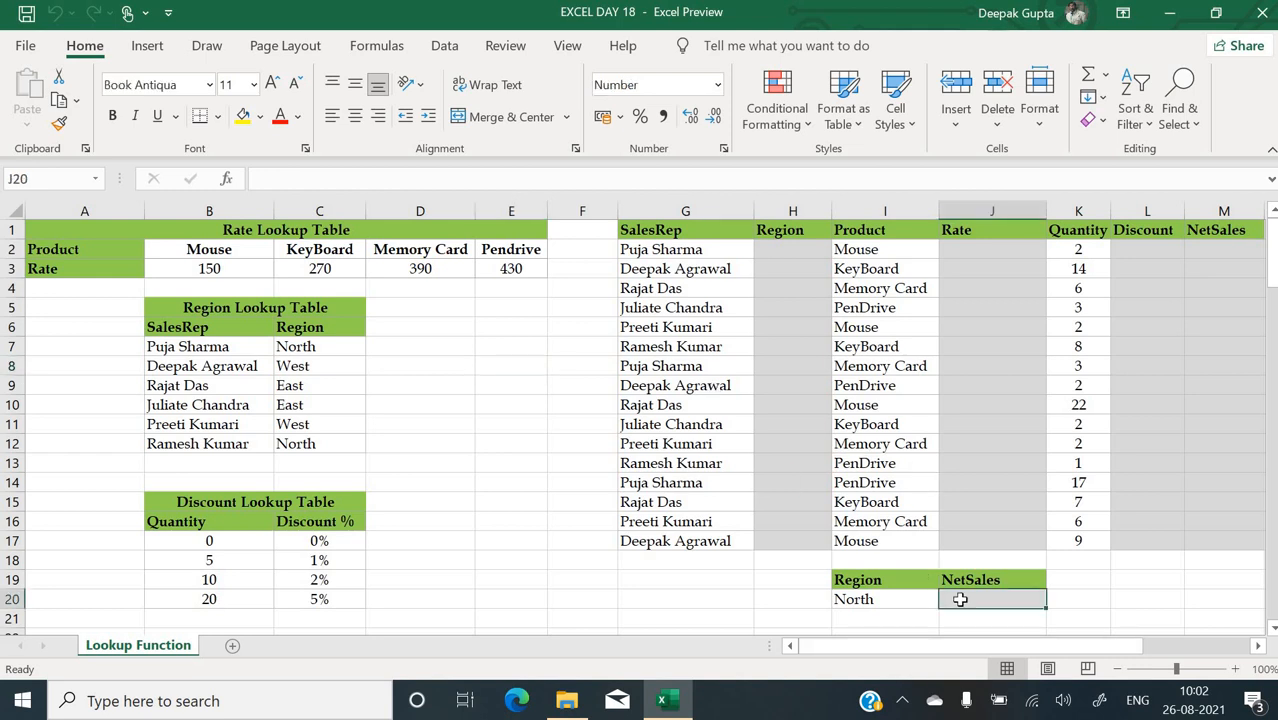
left_click(524, 290)
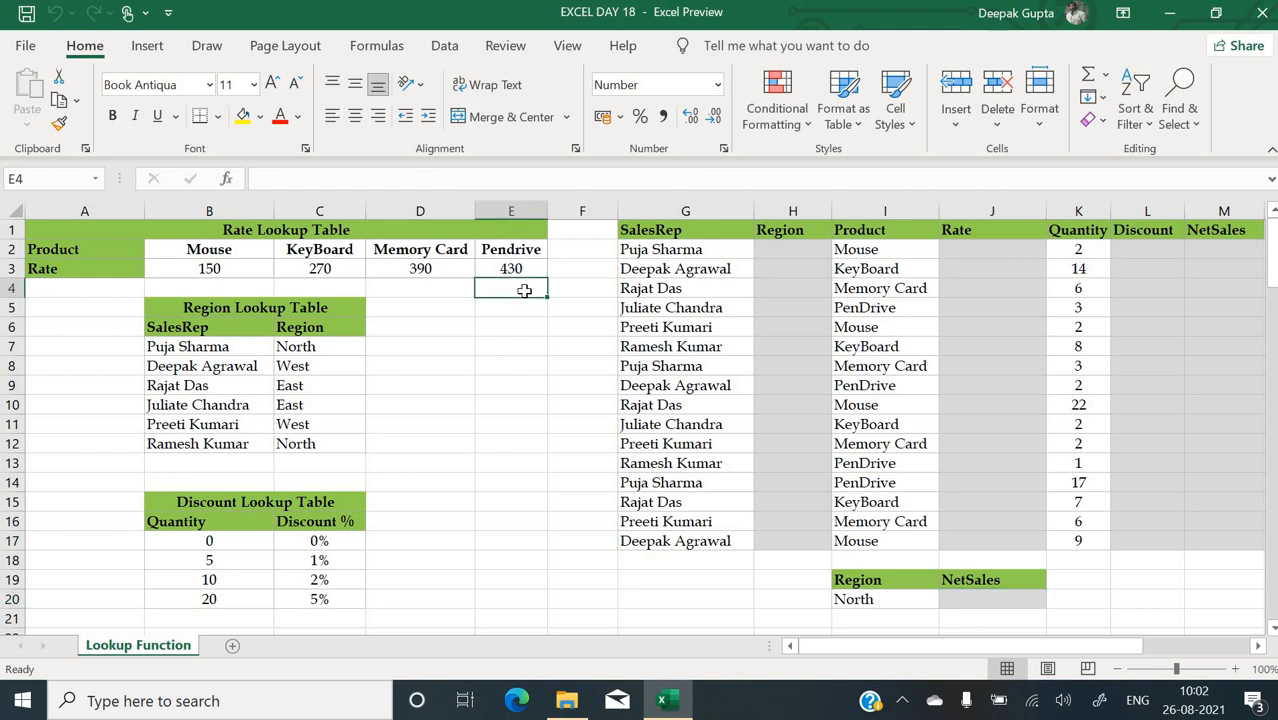
left_click(766, 364)
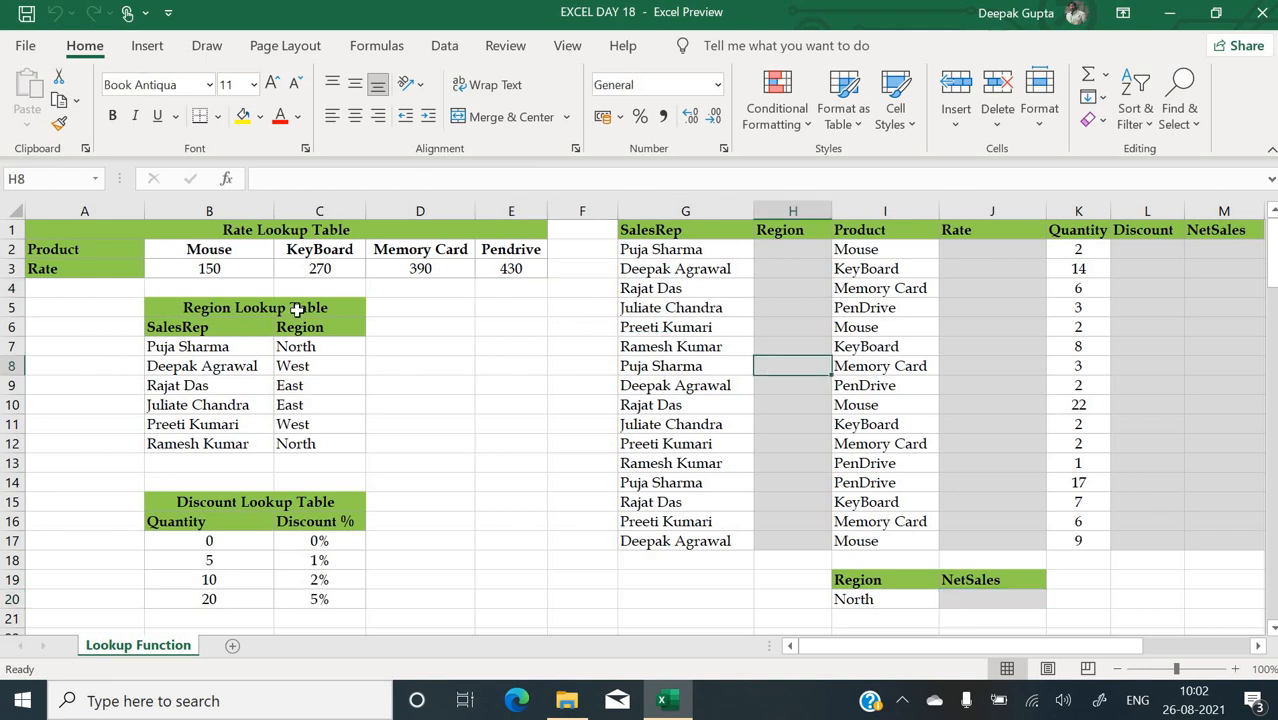
- Enter =VLOOKUP(G2,$B$6:$C$12,2,0) in H2 to look up the first sales rep's region by exact match
left_click(794, 251)
type("=vlooku")
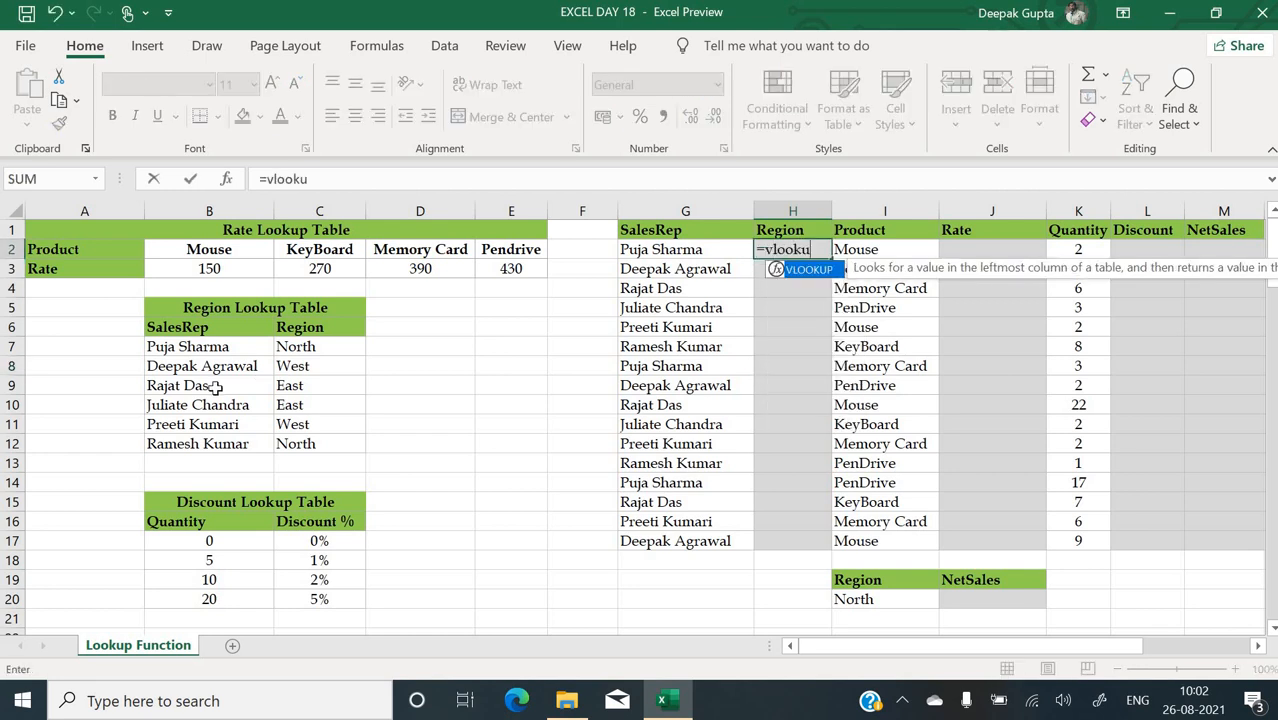
type("p(")
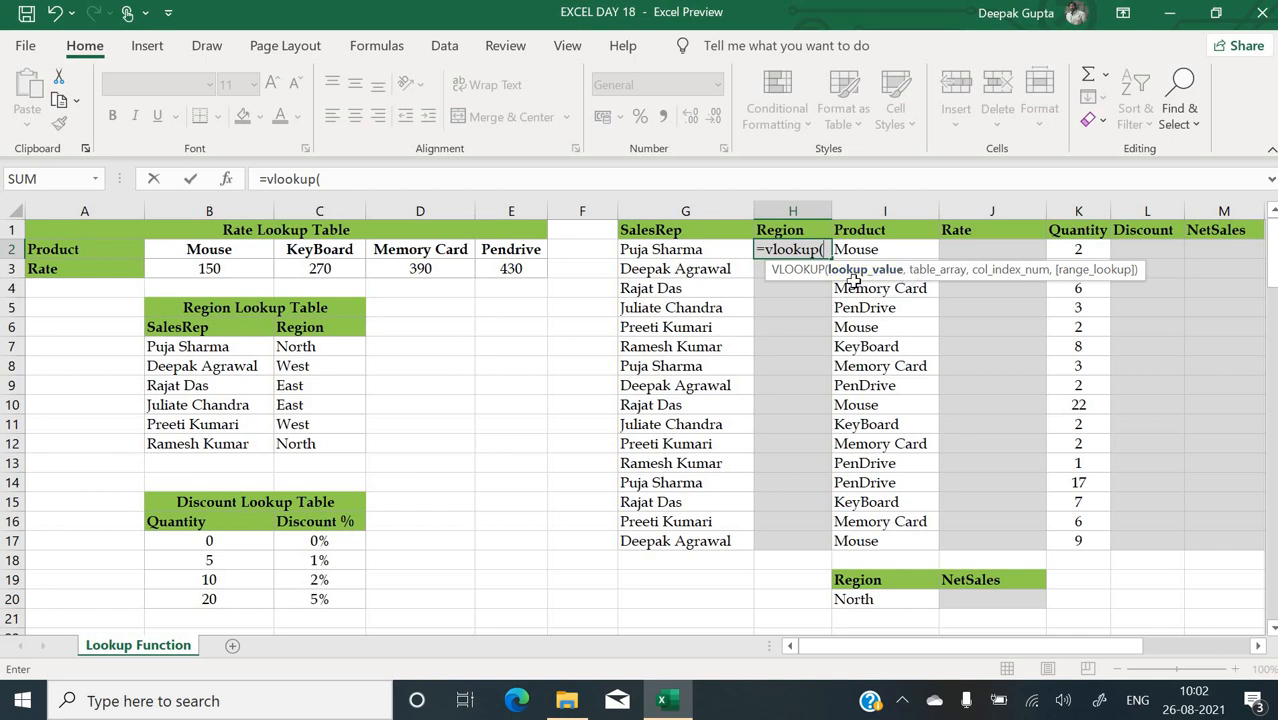
left_click(644, 256)
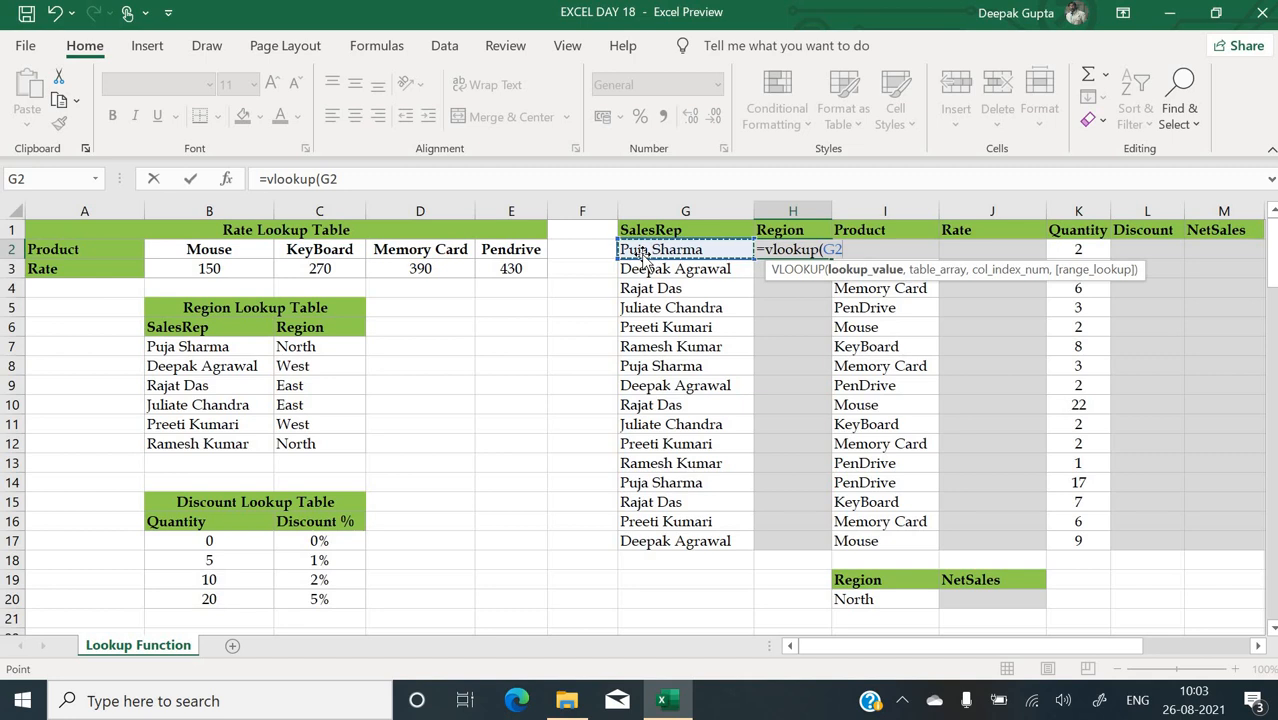
type(",")
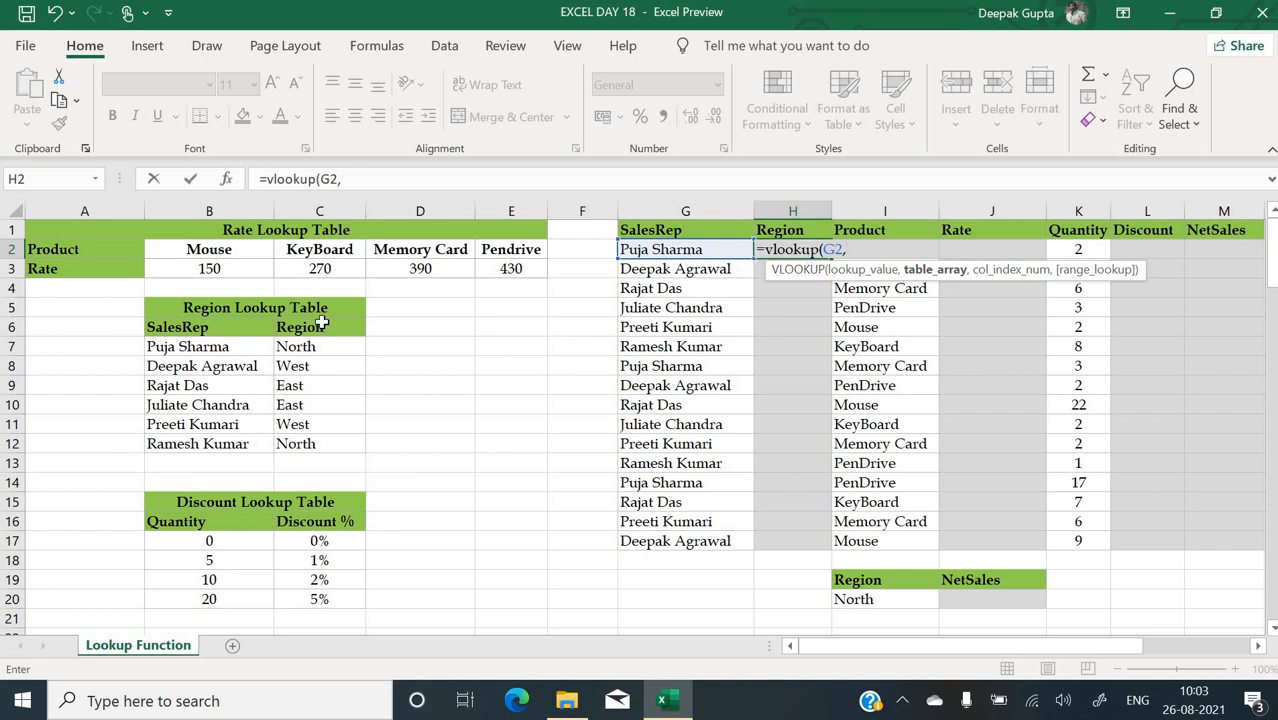
left_click_drag(207, 327, 322, 443)
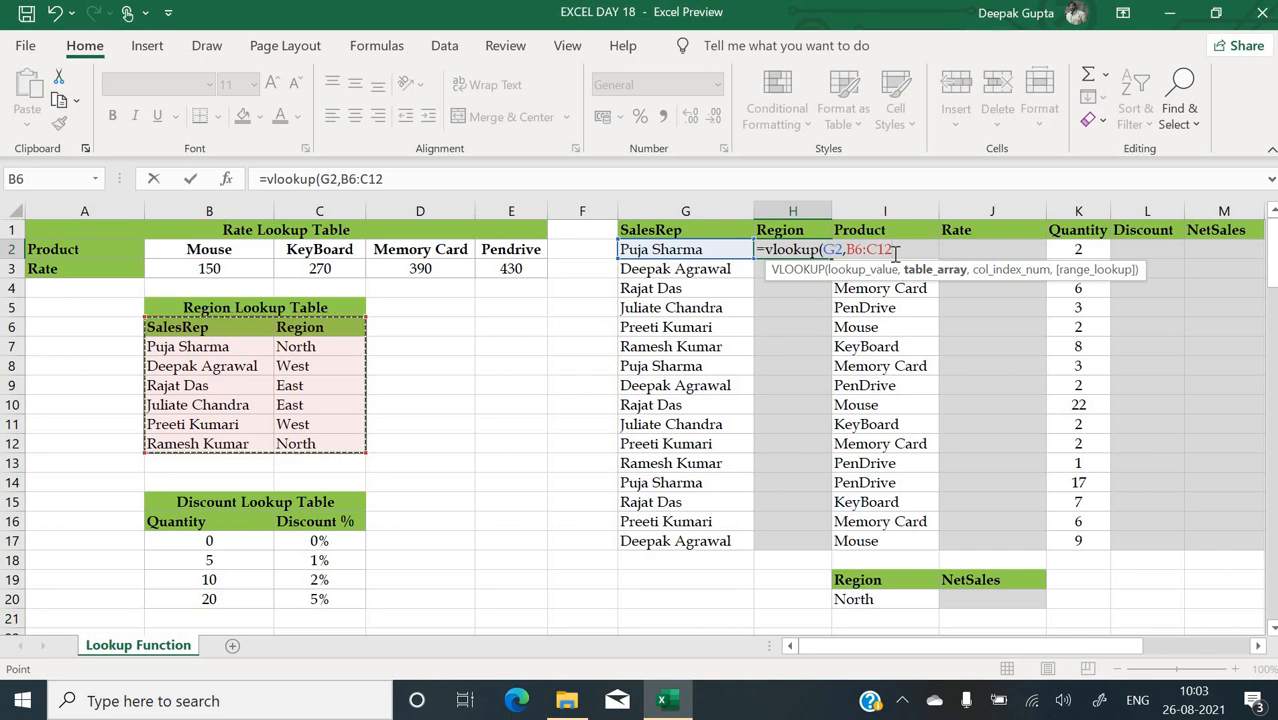
key("F4")
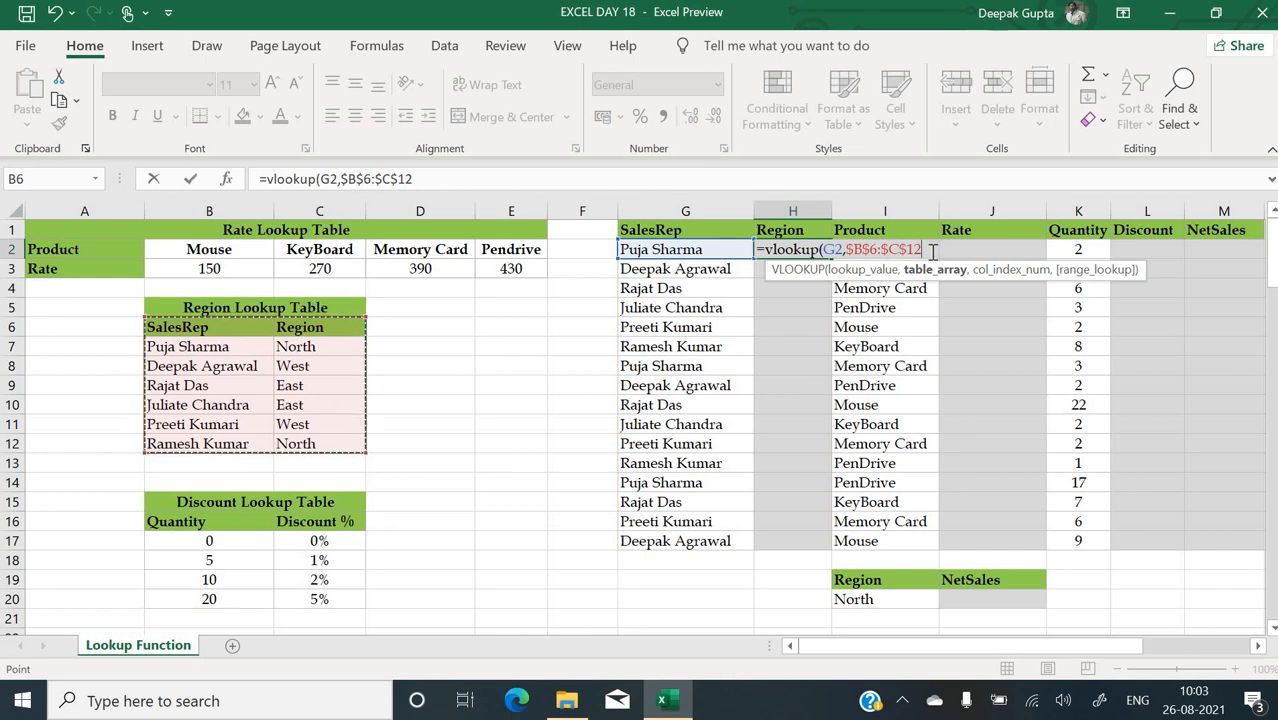
type(",2")
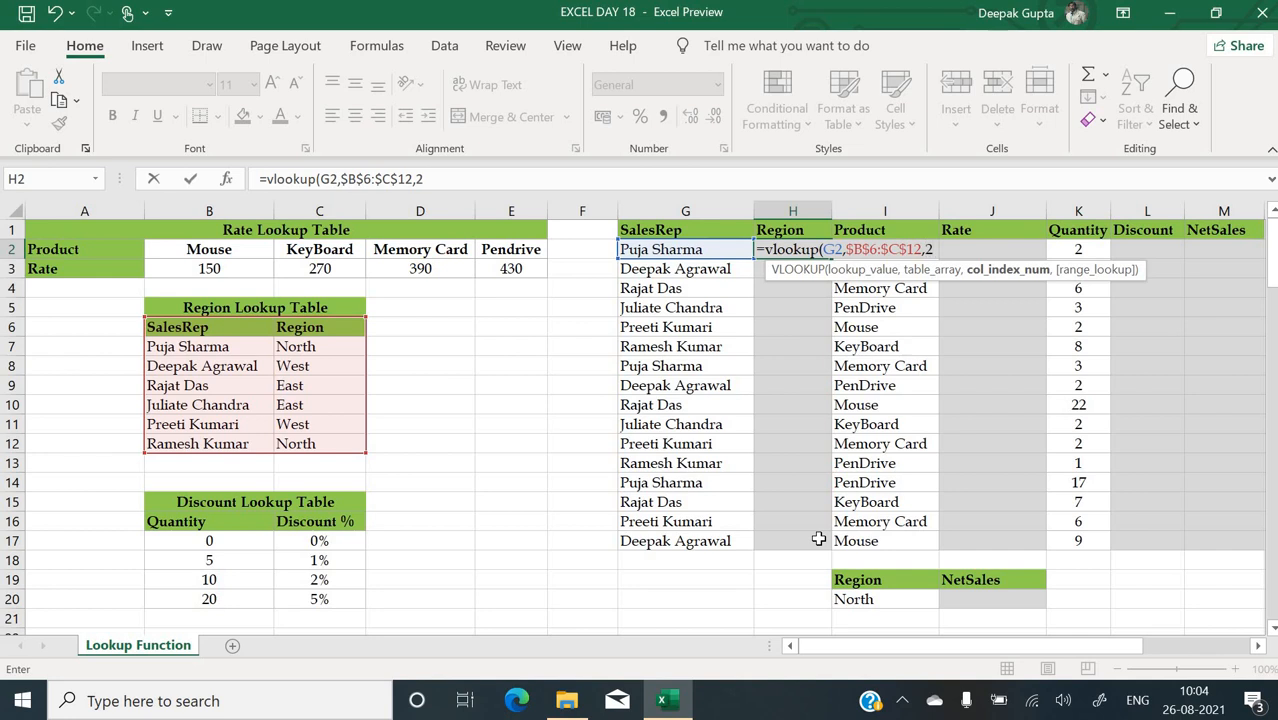
type(",0")
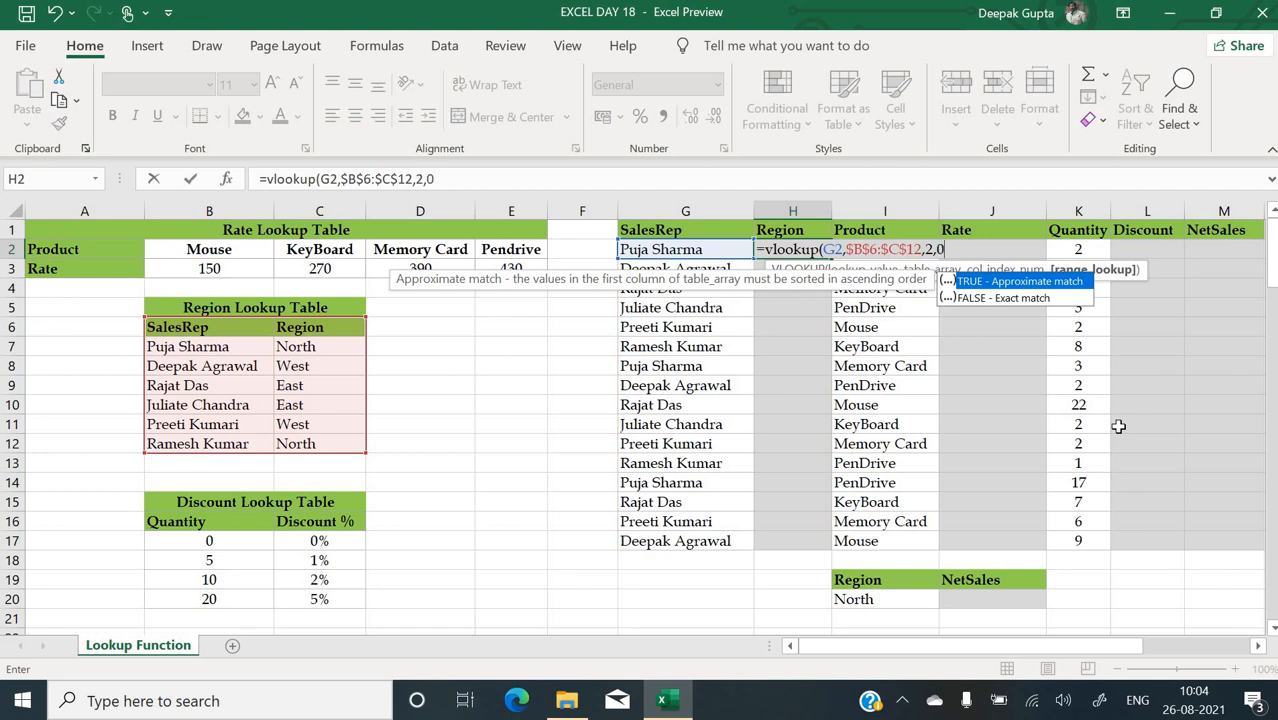
type(")")
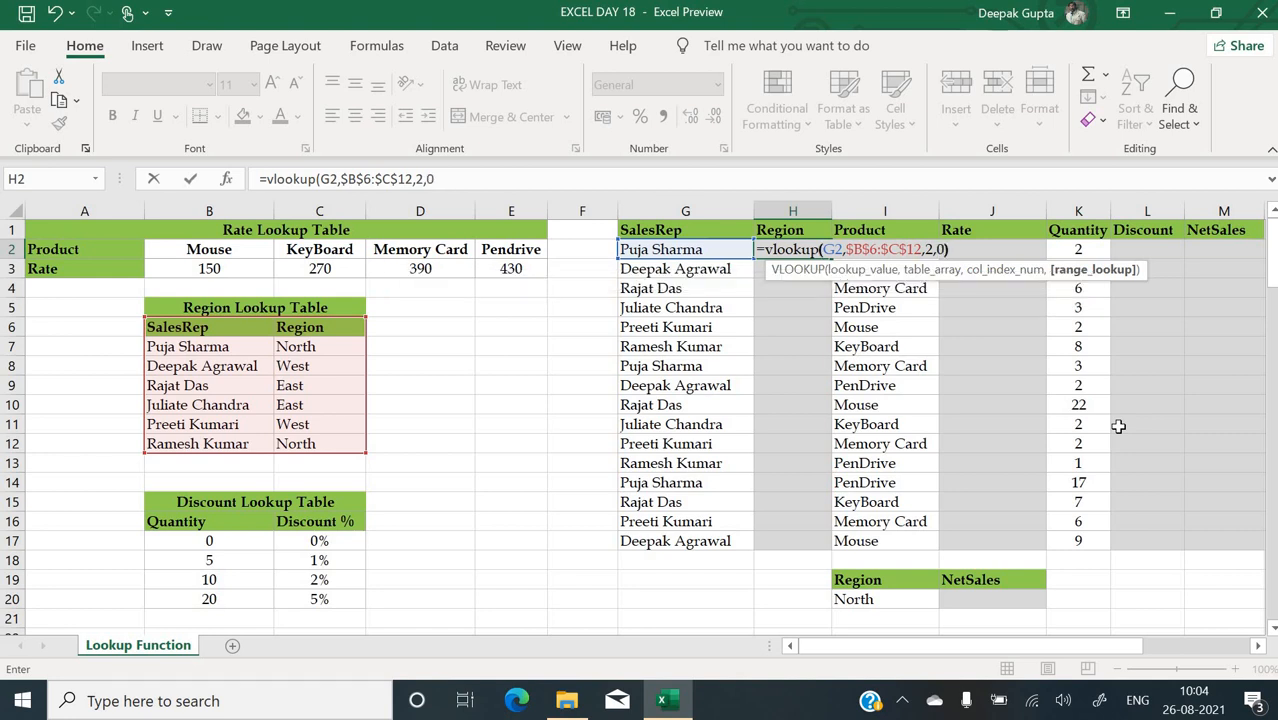
key("Return")
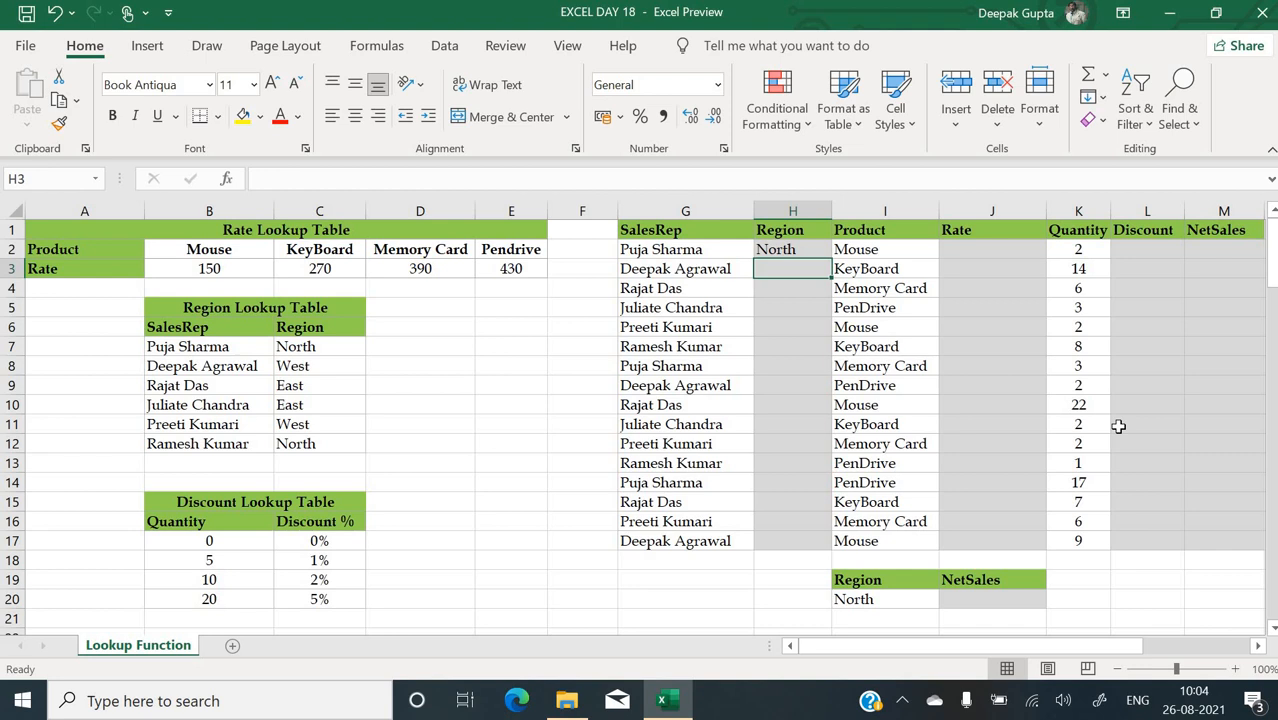
left_click(822, 249)
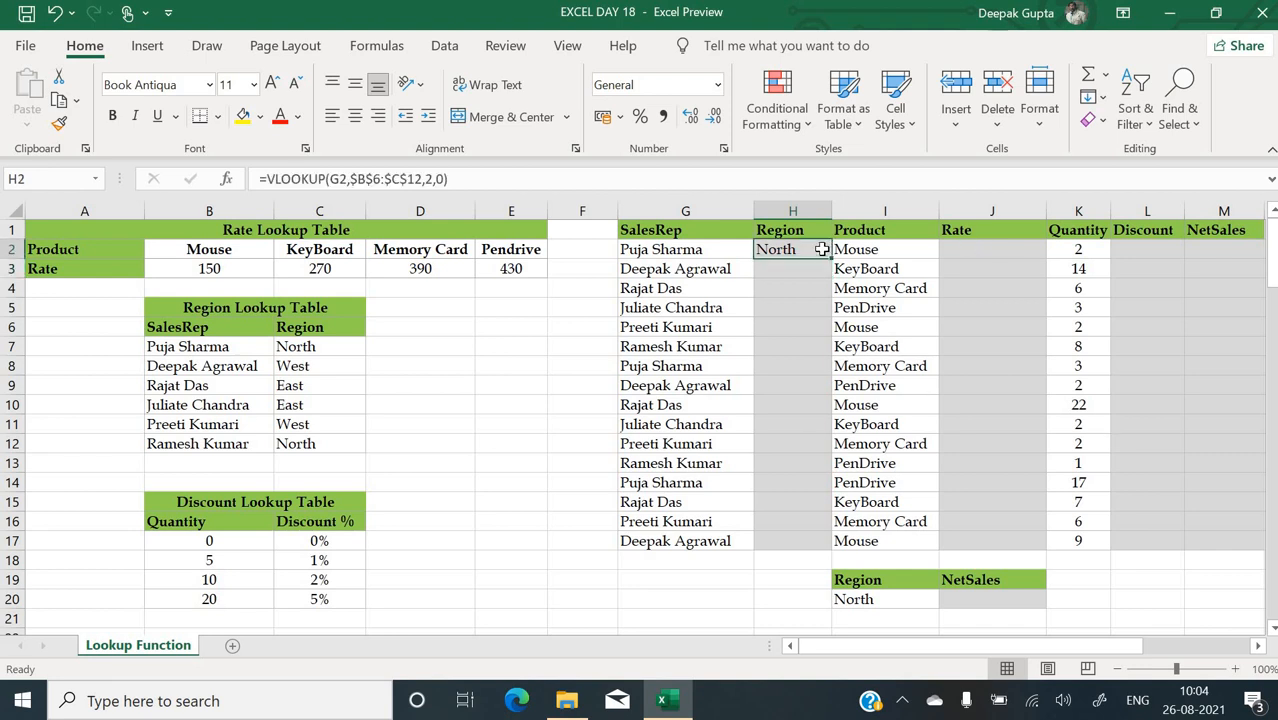
- Fill the region lookup formula from H2 down to H17 for all sales reps
left_click_drag(832, 259, 824, 552)
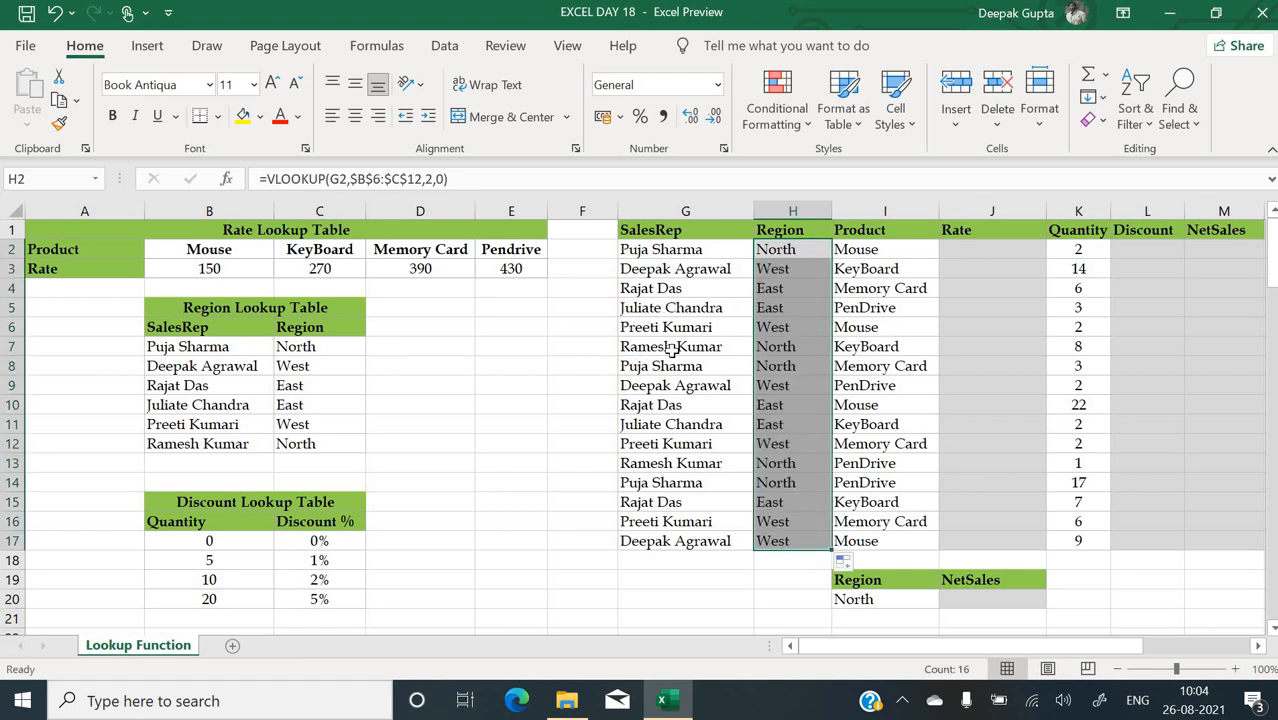
left_click(690, 270)
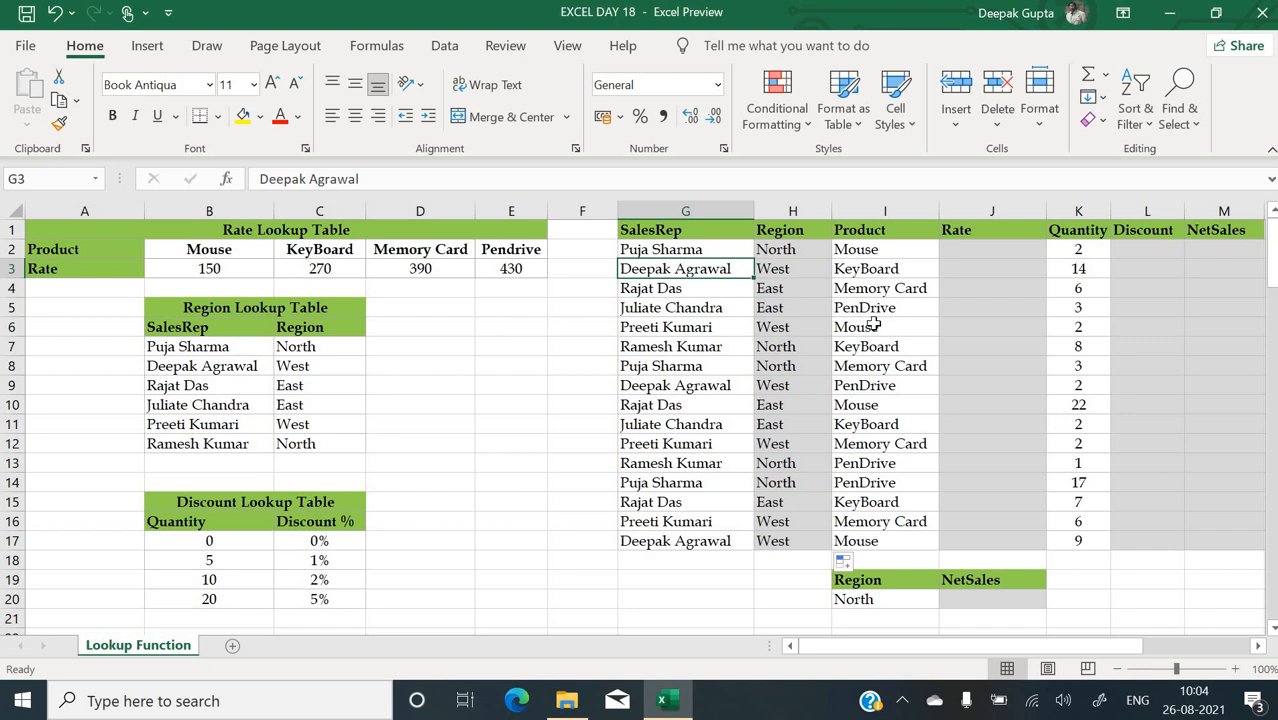
- Start an HLOOKUP formula in J2 for the horizontal rate table and open its function arguments
left_click(1011, 251)
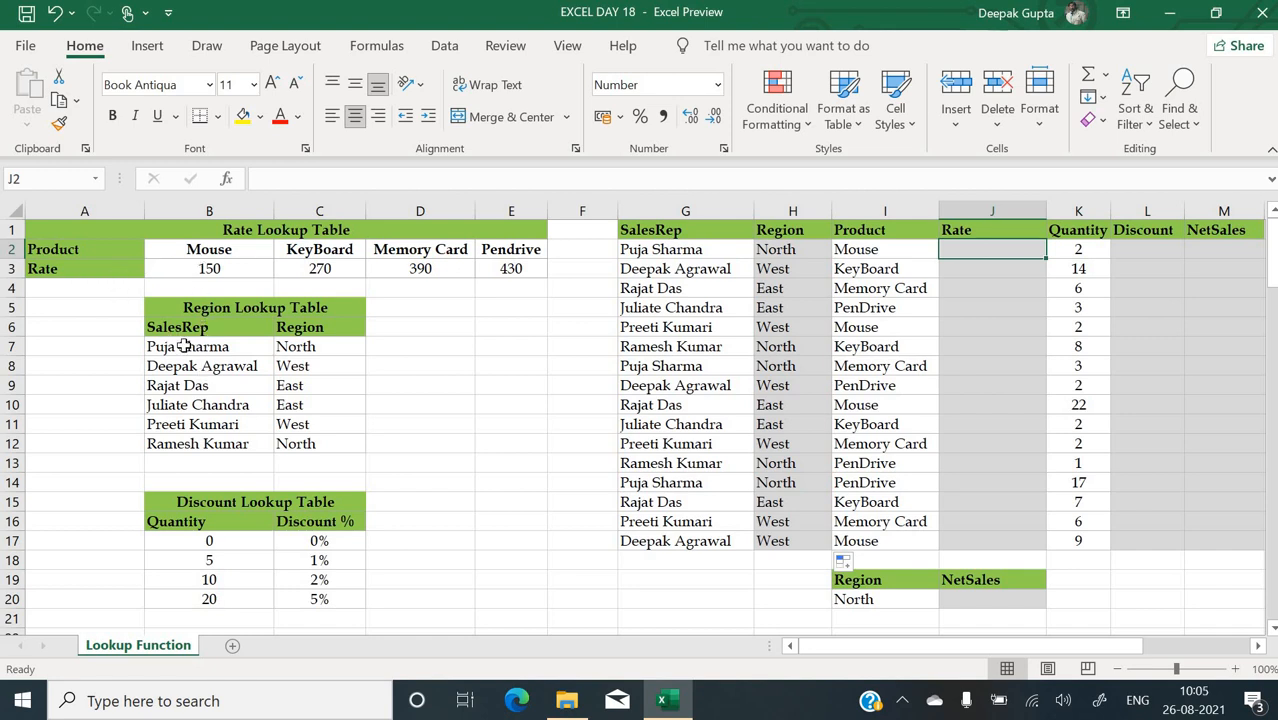
left_click_drag(184, 346, 322, 462)
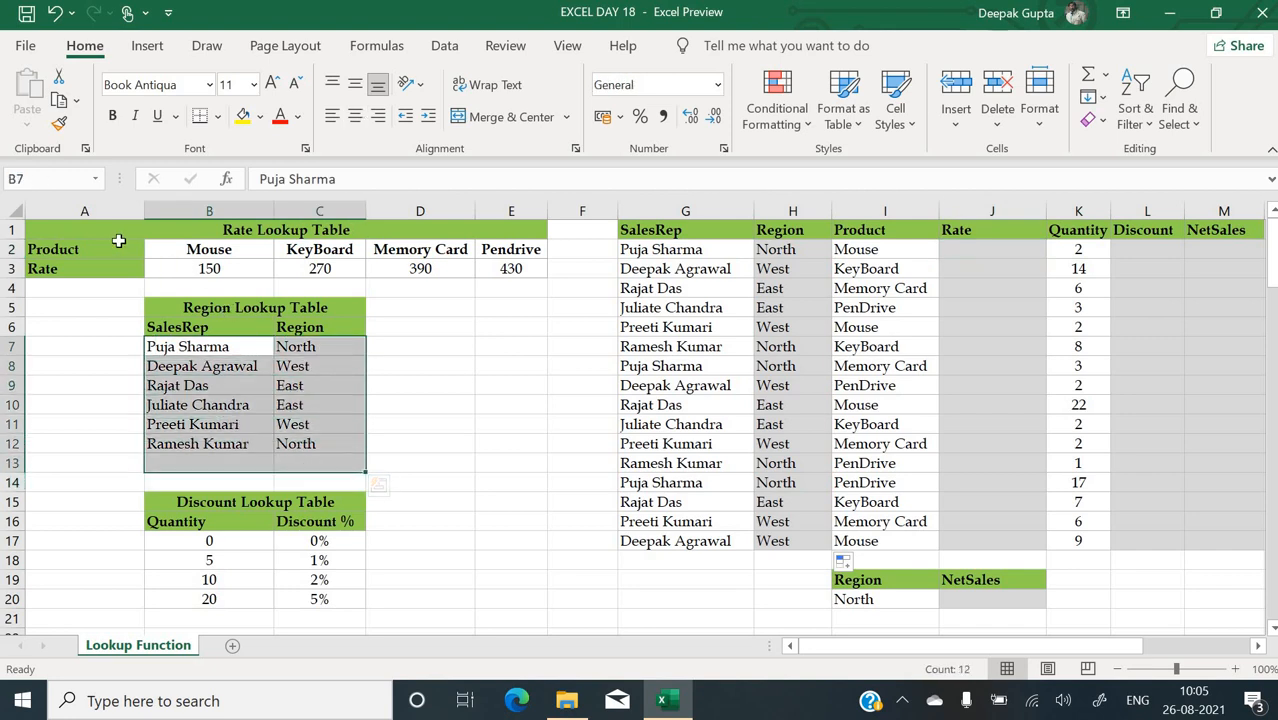
left_click_drag(114, 249, 510, 272)
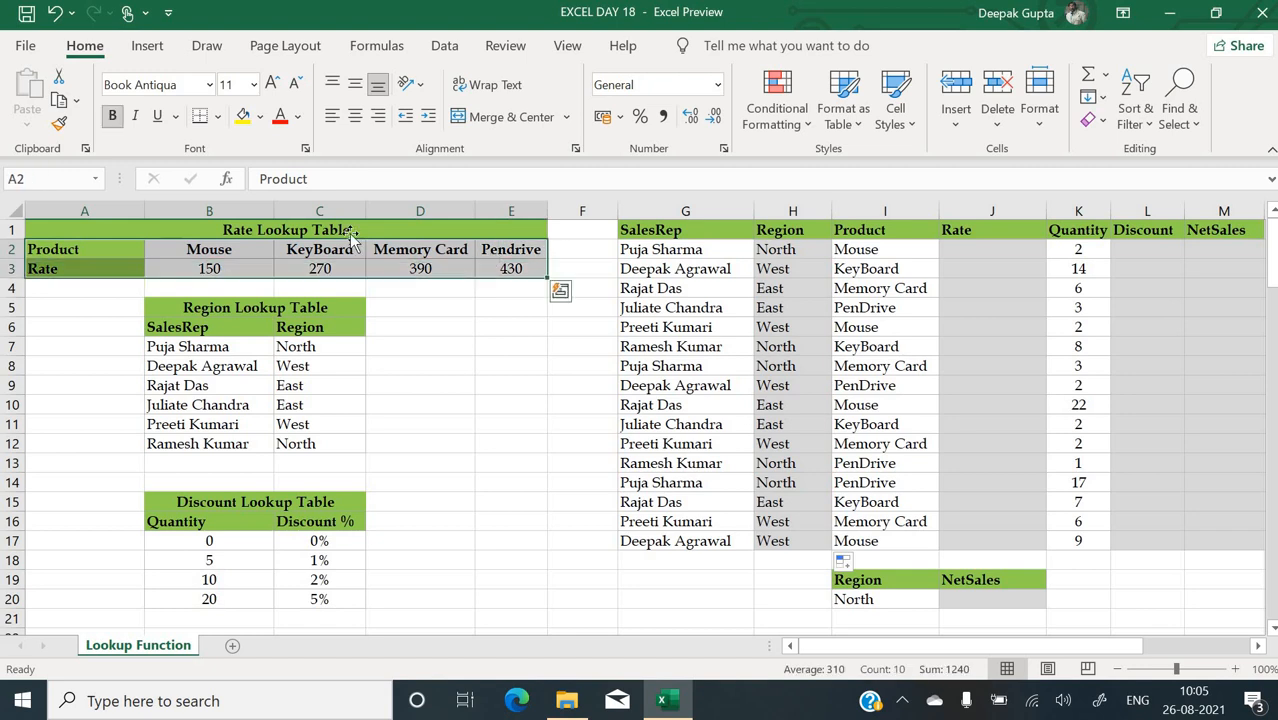
left_click(62, 250)
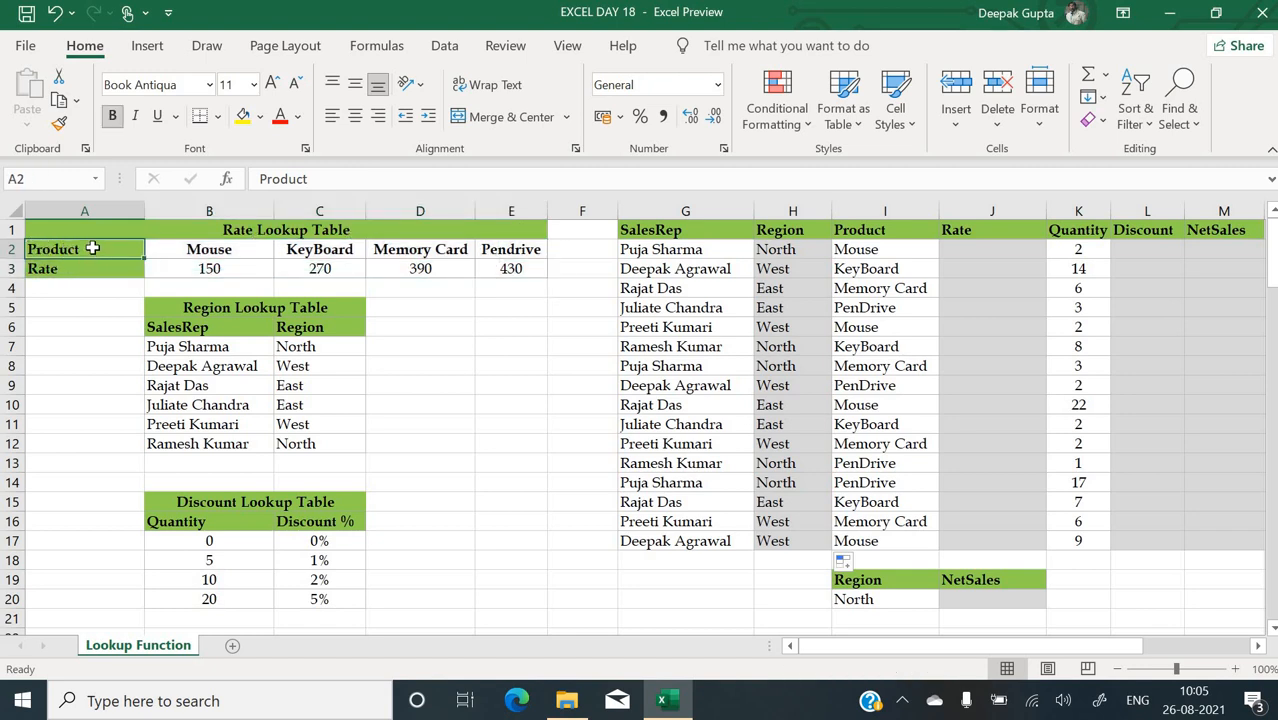
left_click_drag(94, 249, 511, 270)
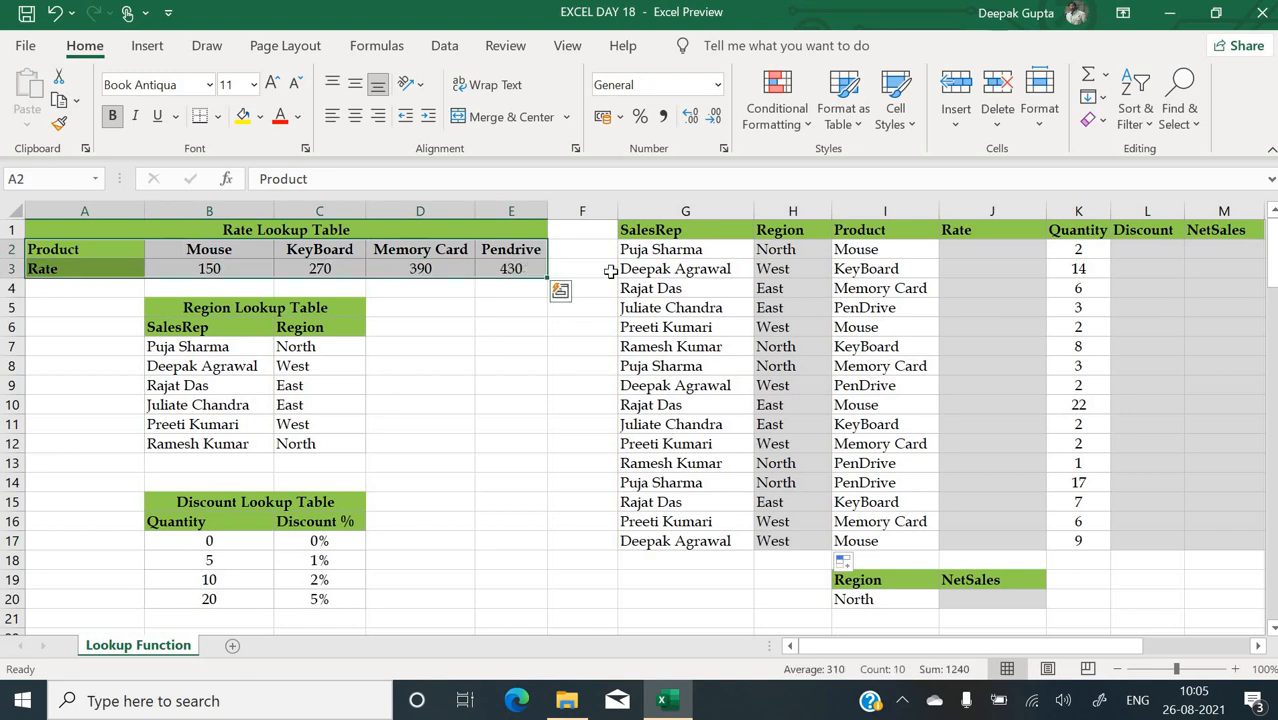
left_click(1015, 250)
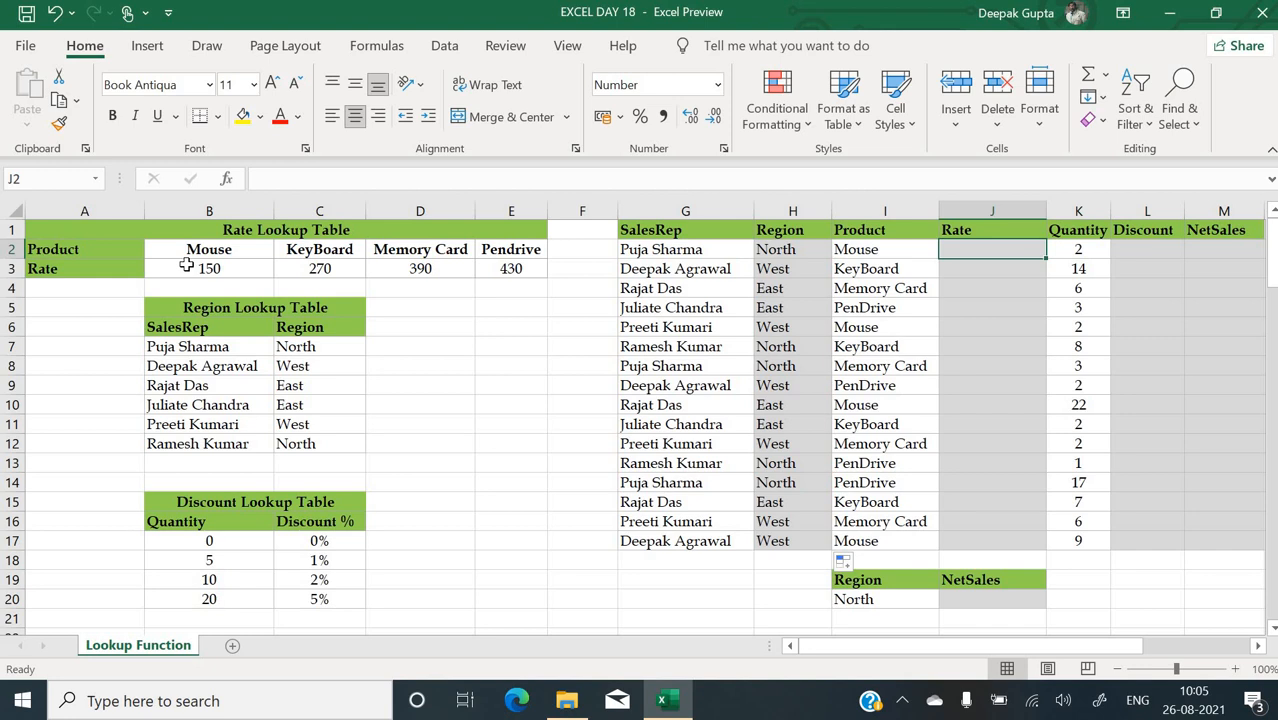
type("=hloo")
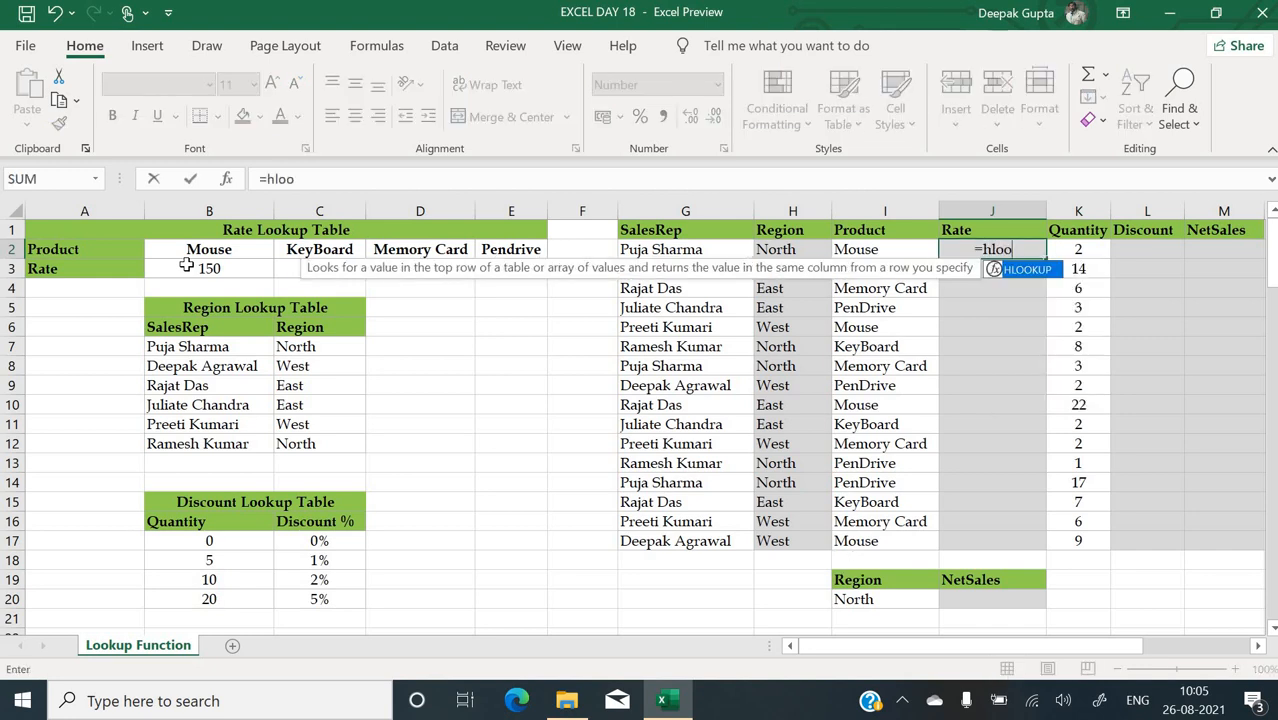
type("k")
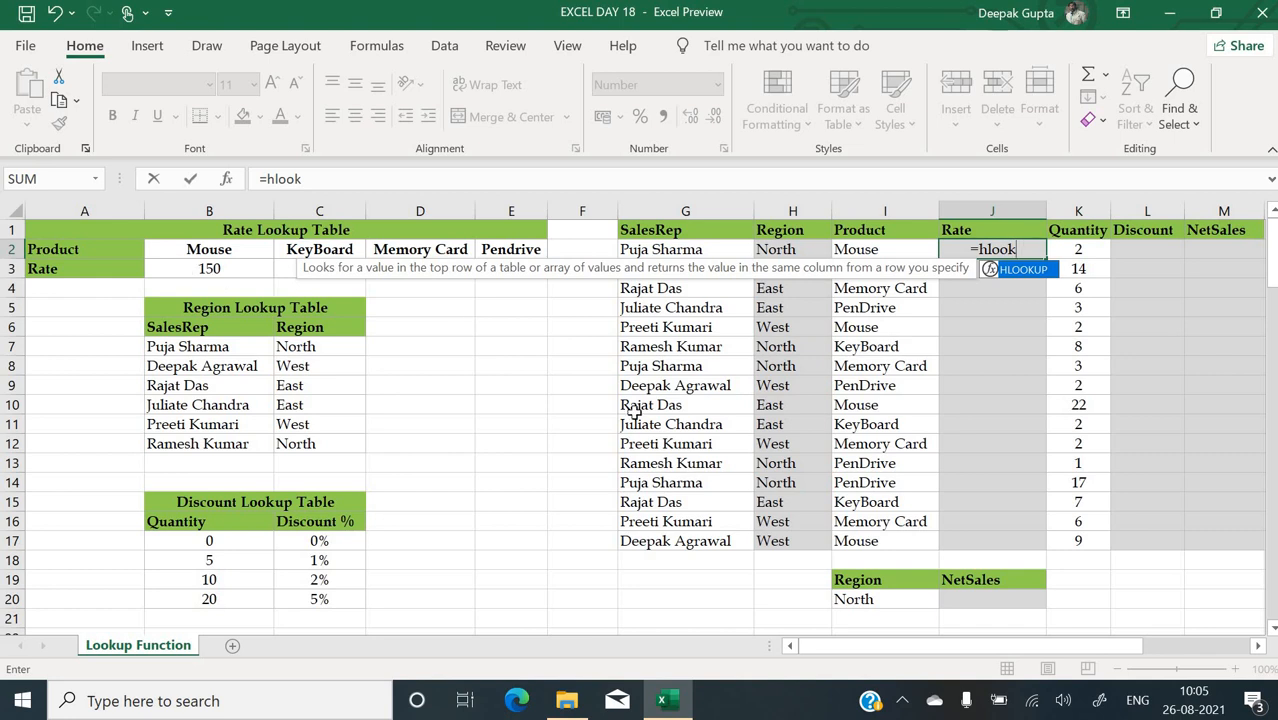
double_click(1031, 270)
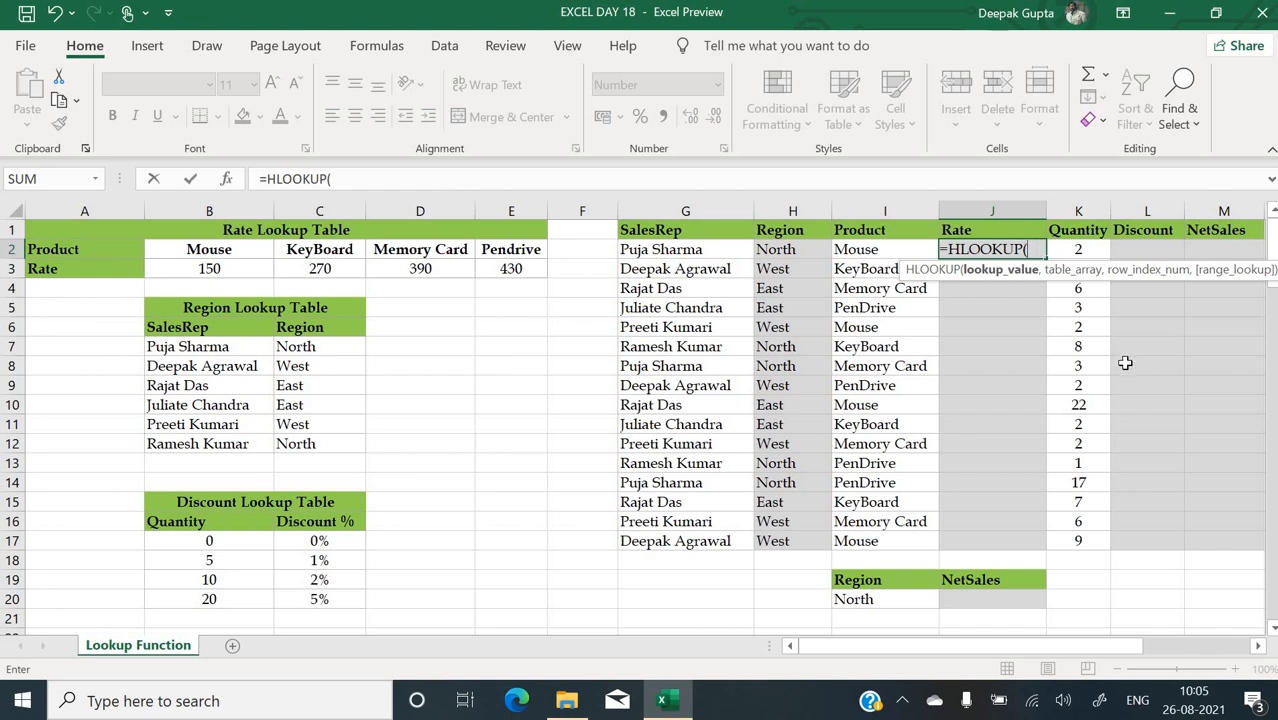
key("ctrl+a")
left_click_drag(913, 214, 754, 373)
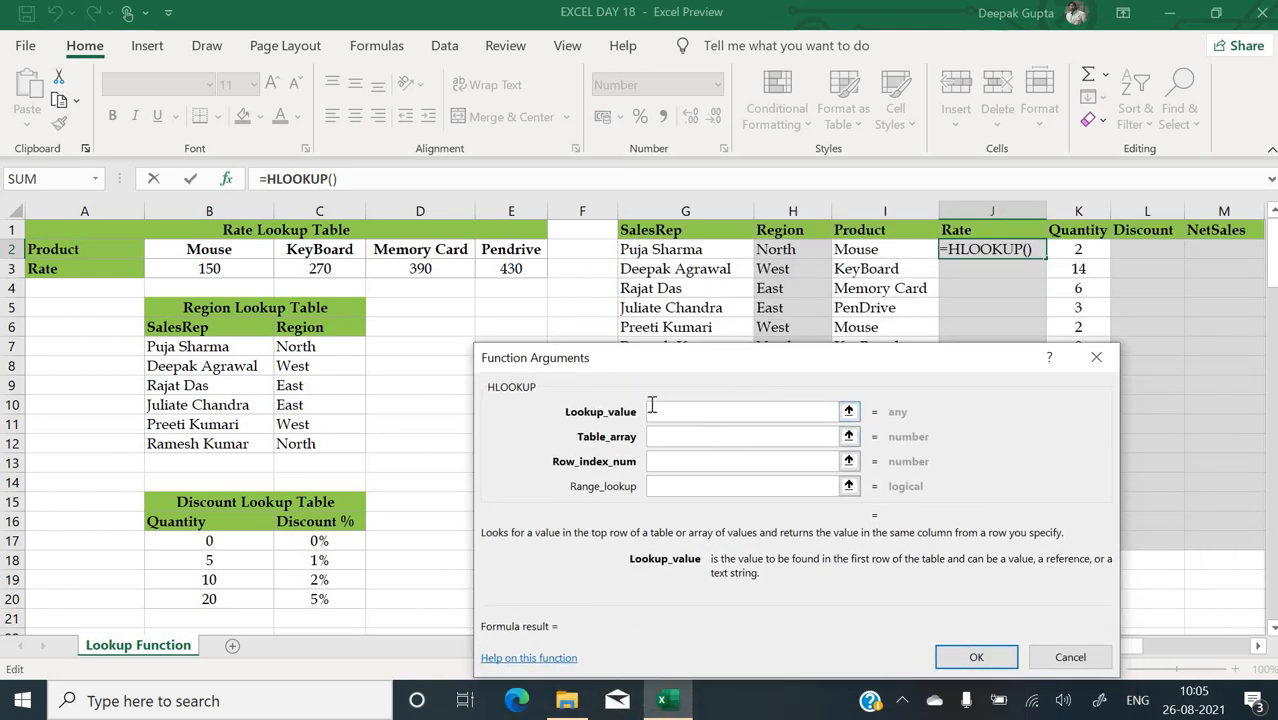
- Complete the J2 HLOOKUP with lookup value I2, table array $A$2:$E$3, row index 2 and range lookup 0
left_click(850, 254)
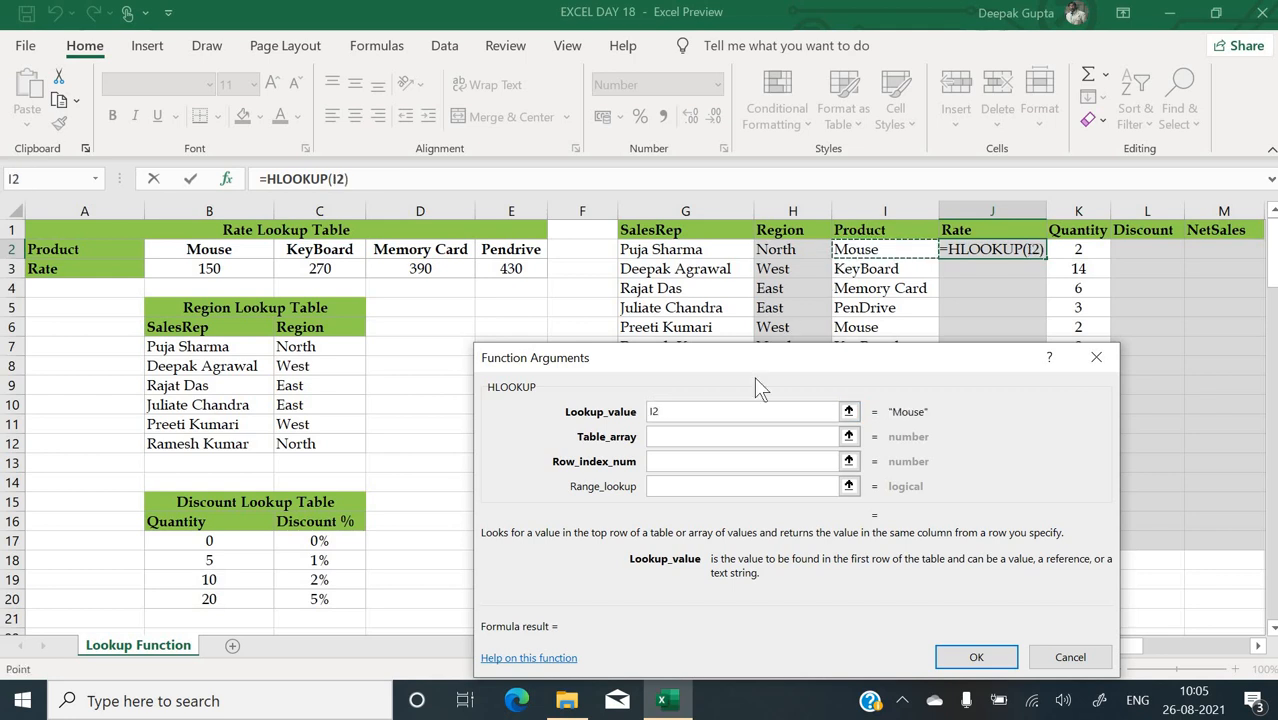
left_click(721, 436)
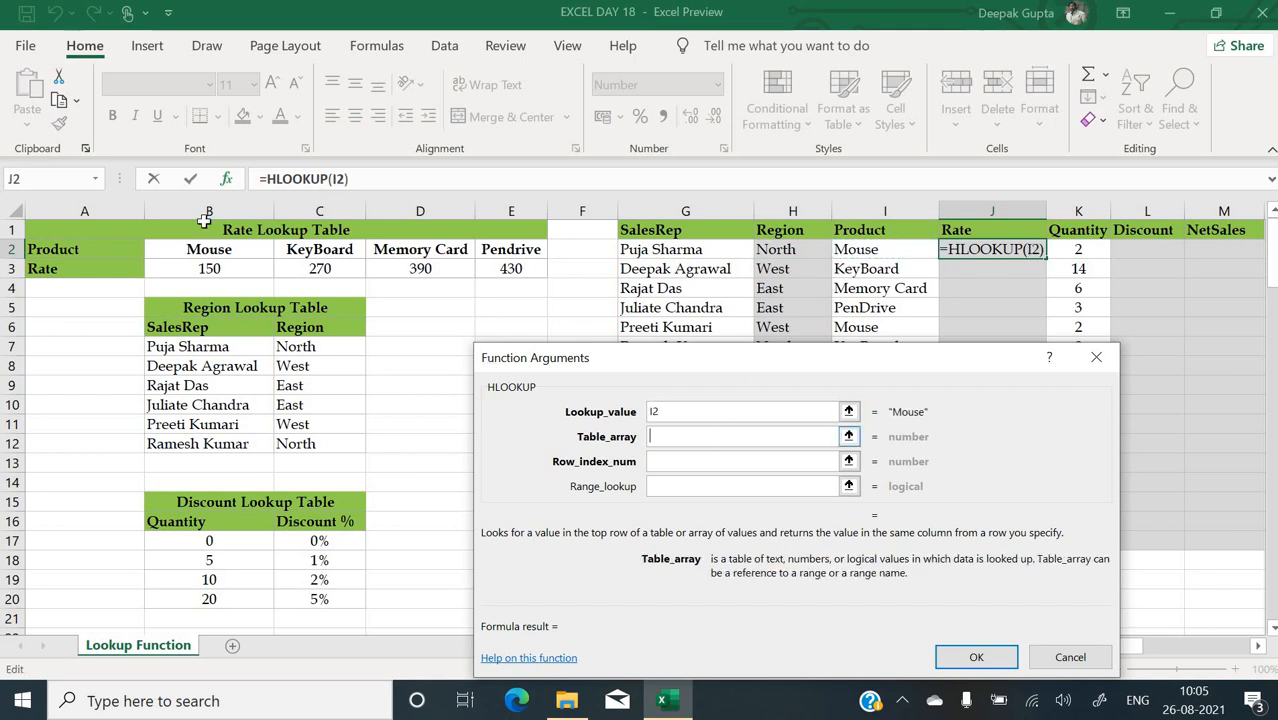
left_click_drag(111, 251, 489, 270)
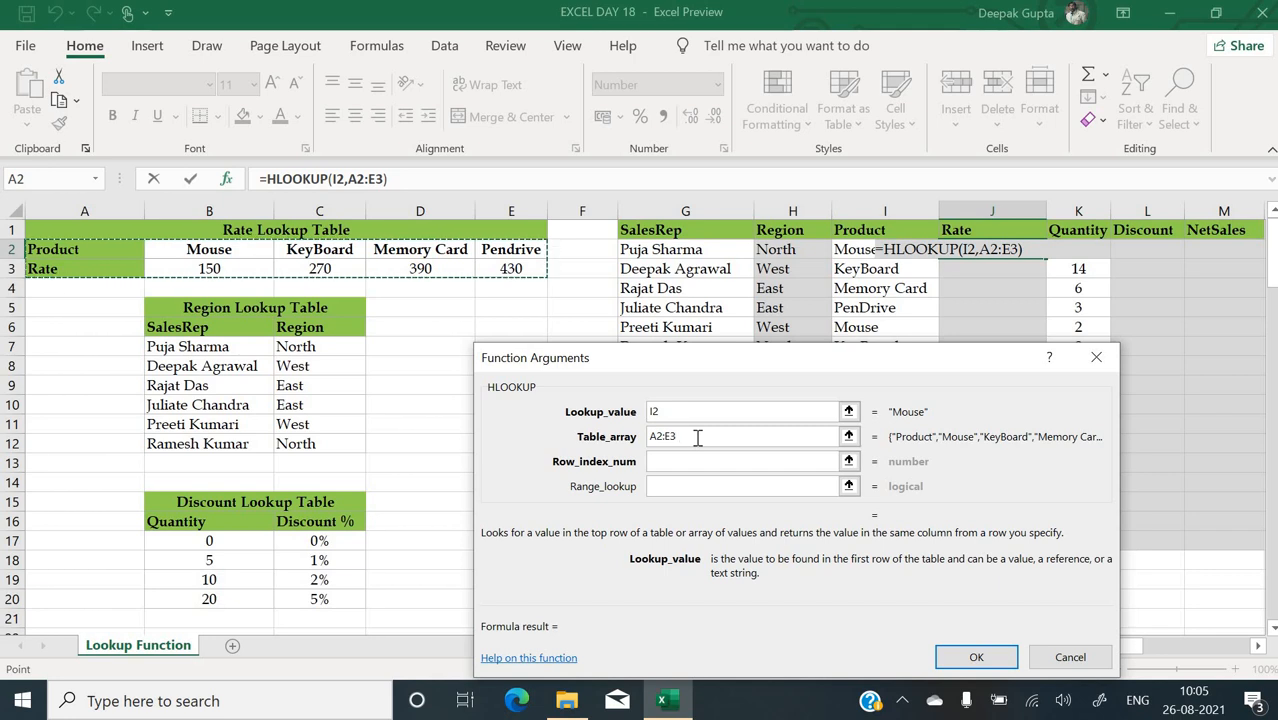
key("F4")
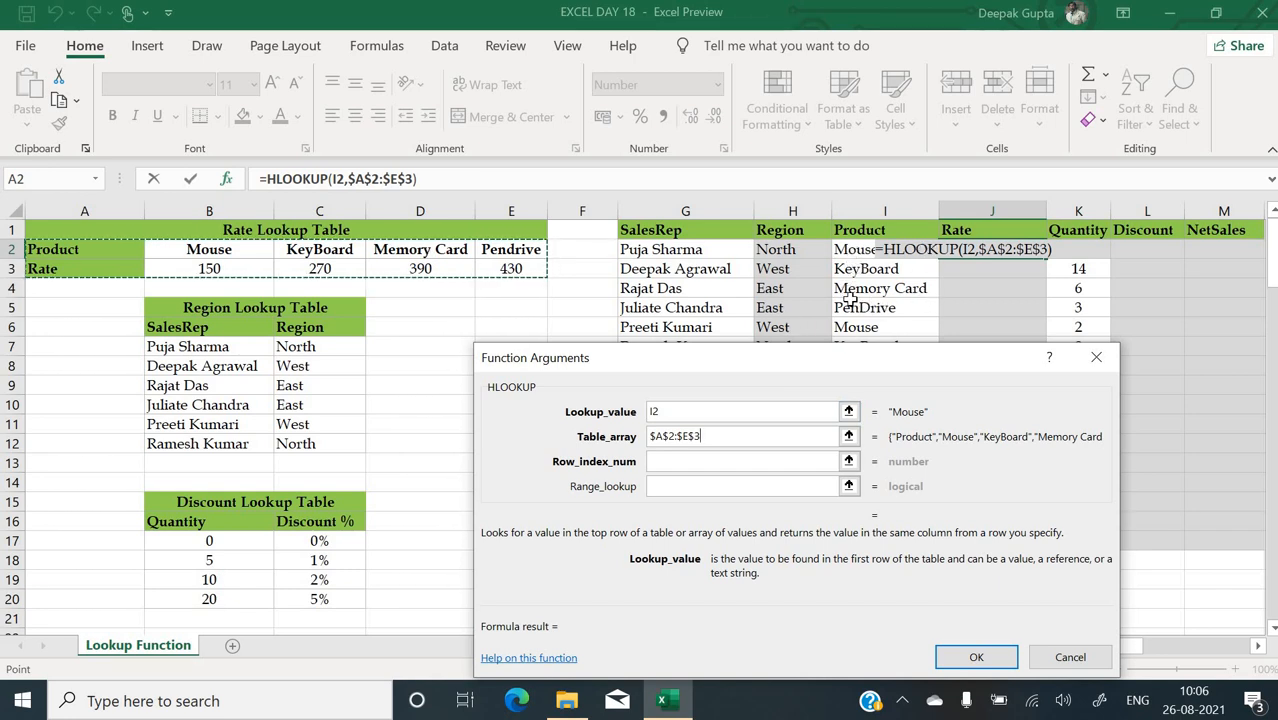
left_click(675, 461)
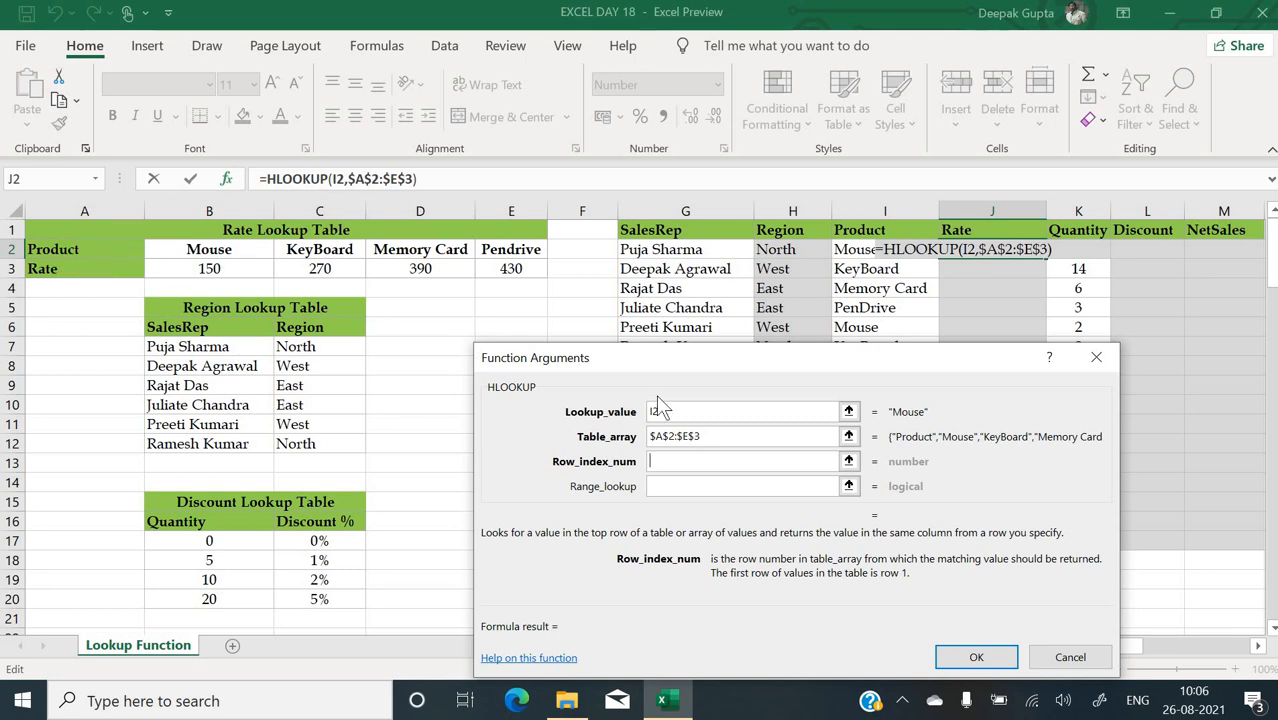
type("2")
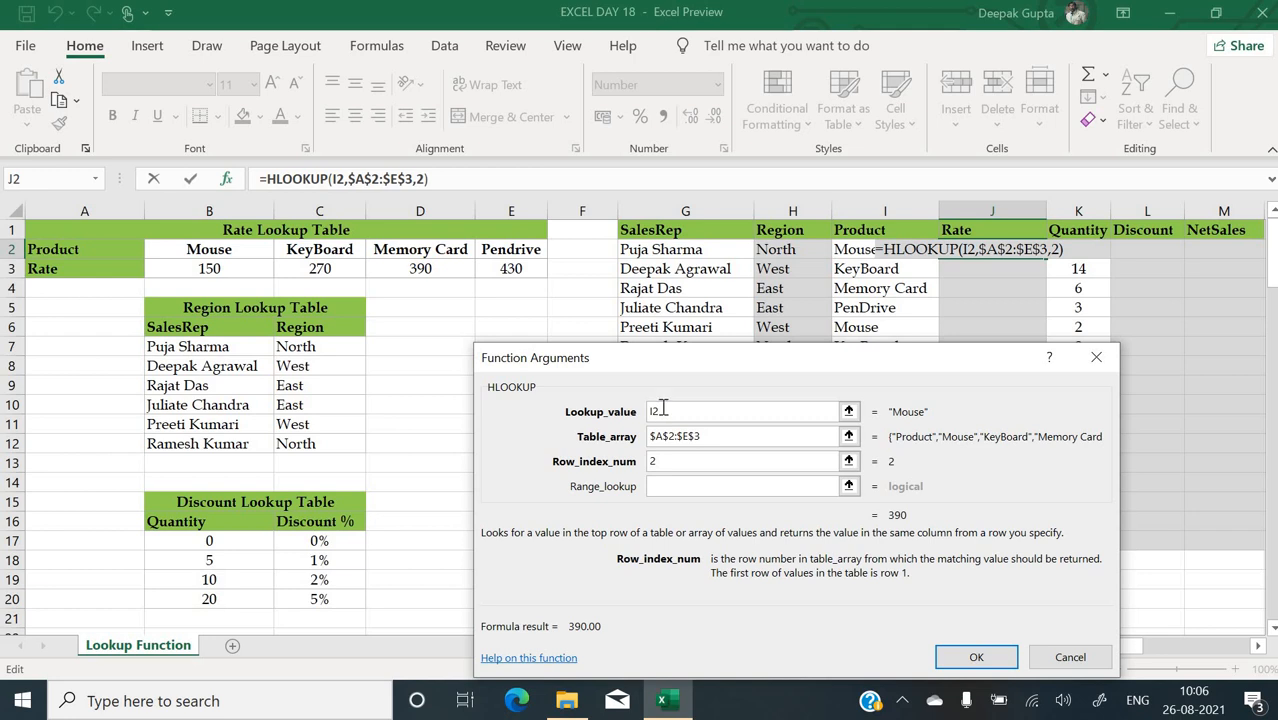
left_click(682, 487)
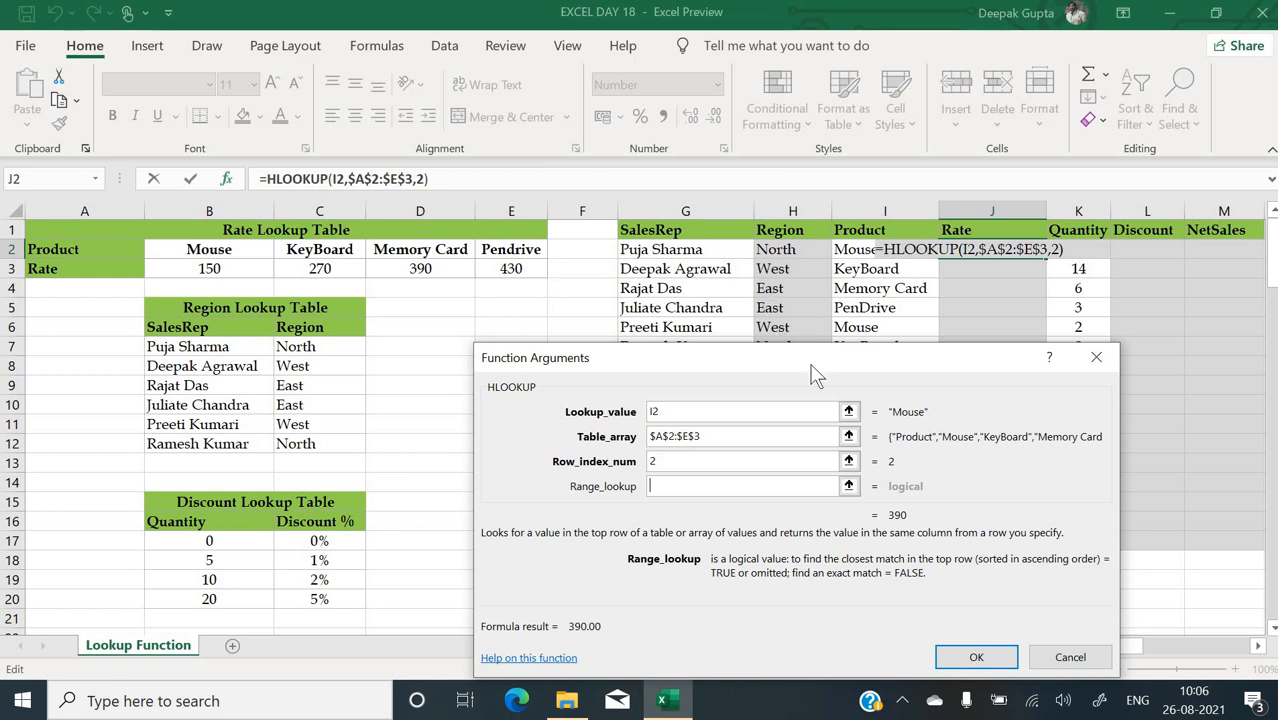
type("0")
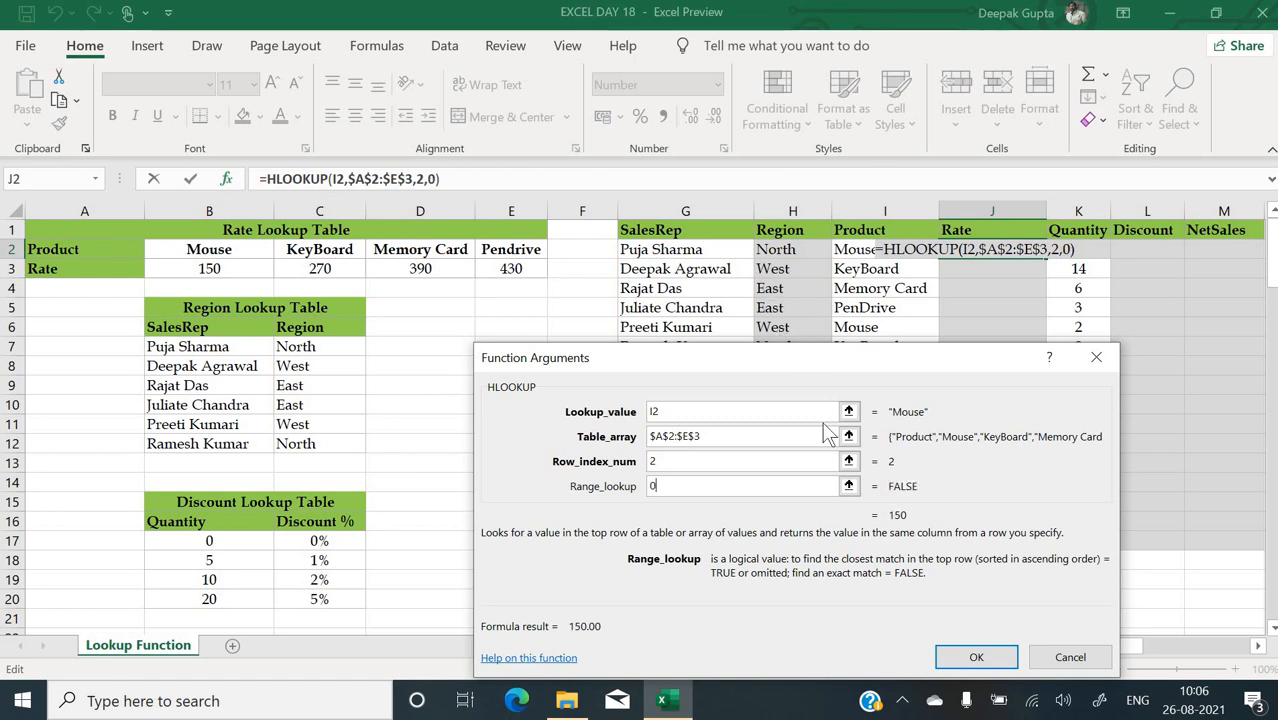
left_click(976, 659)
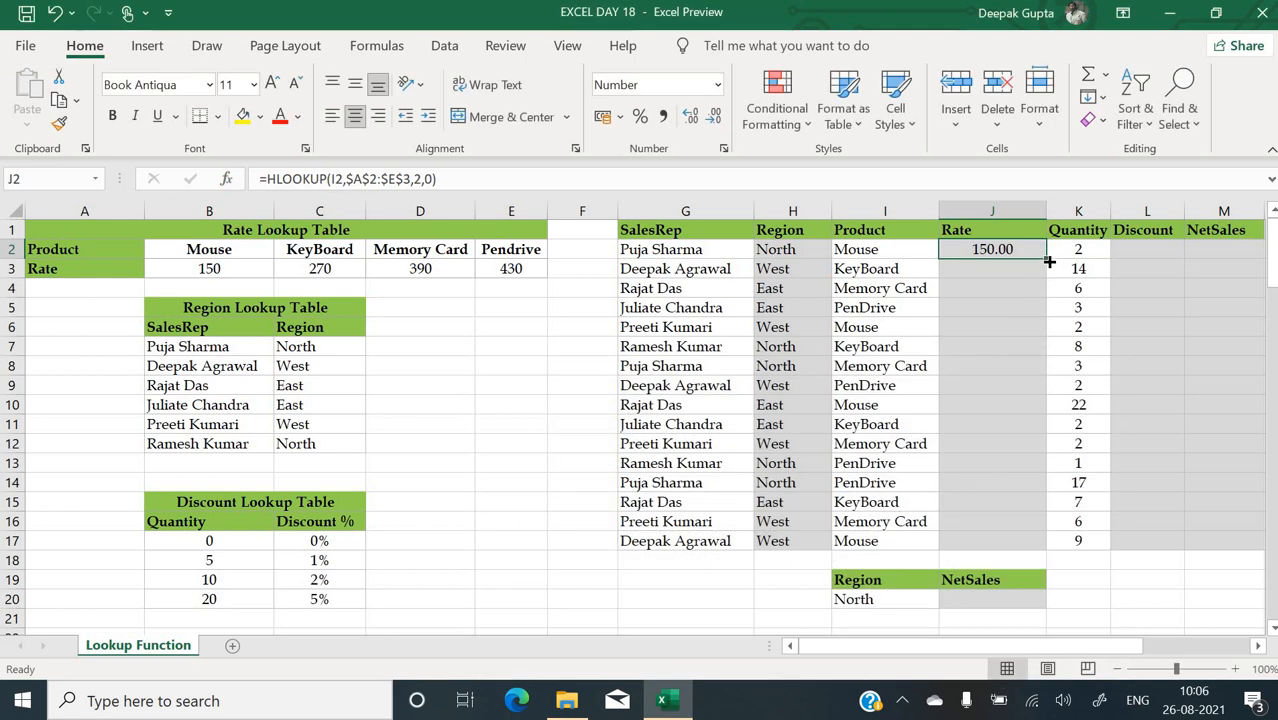
- Fill the rate formula from J2 down to J17 and check the rates against the products
left_click_drag(1048, 261, 1045, 554)
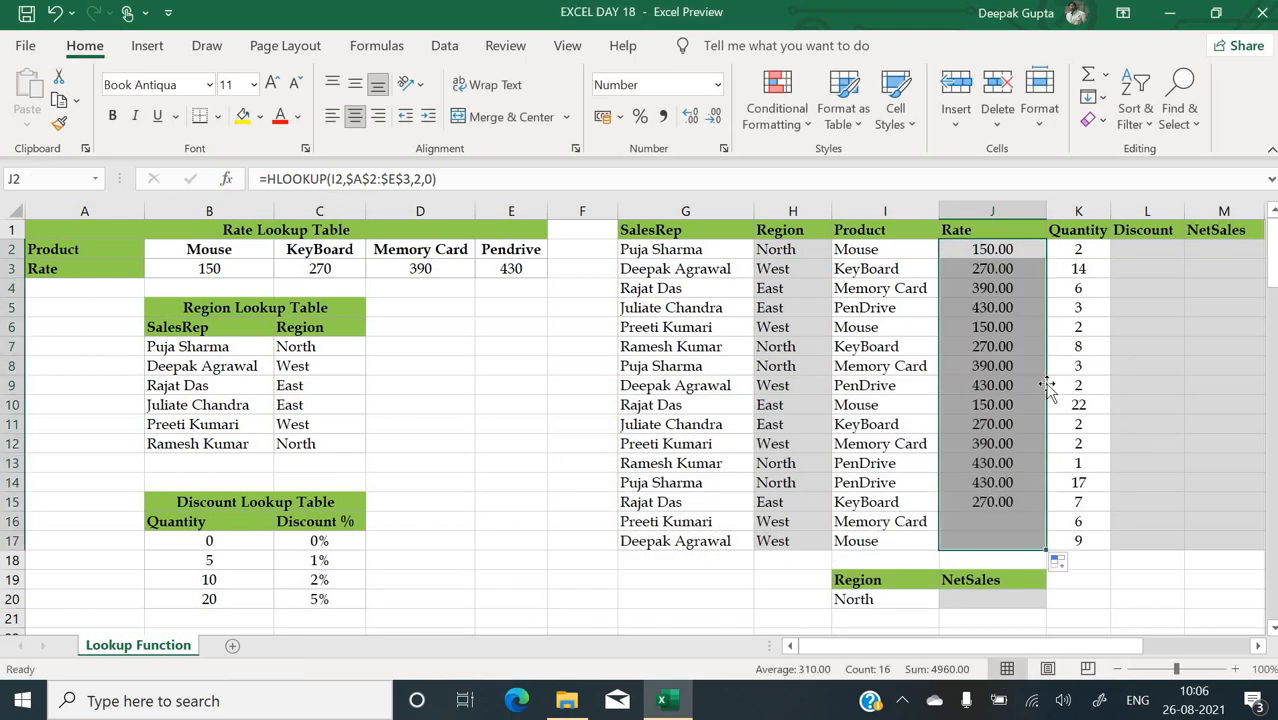
left_click(983, 365)
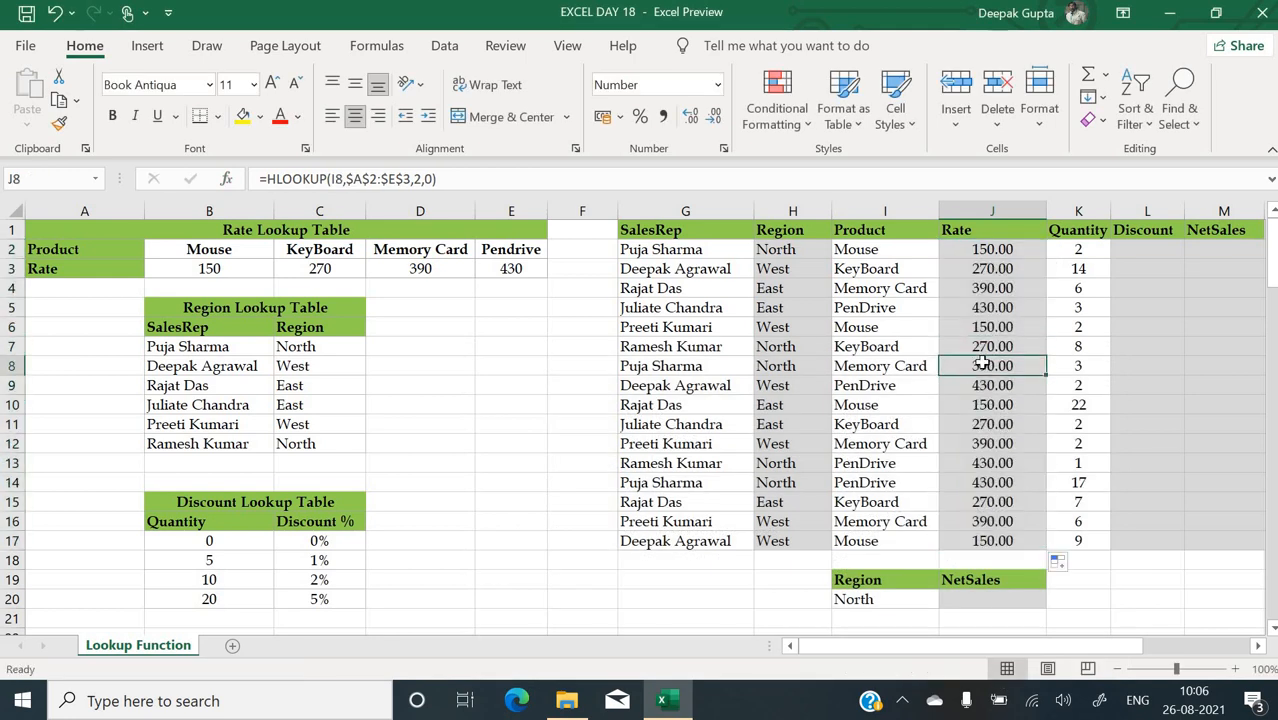
left_click(910, 284)
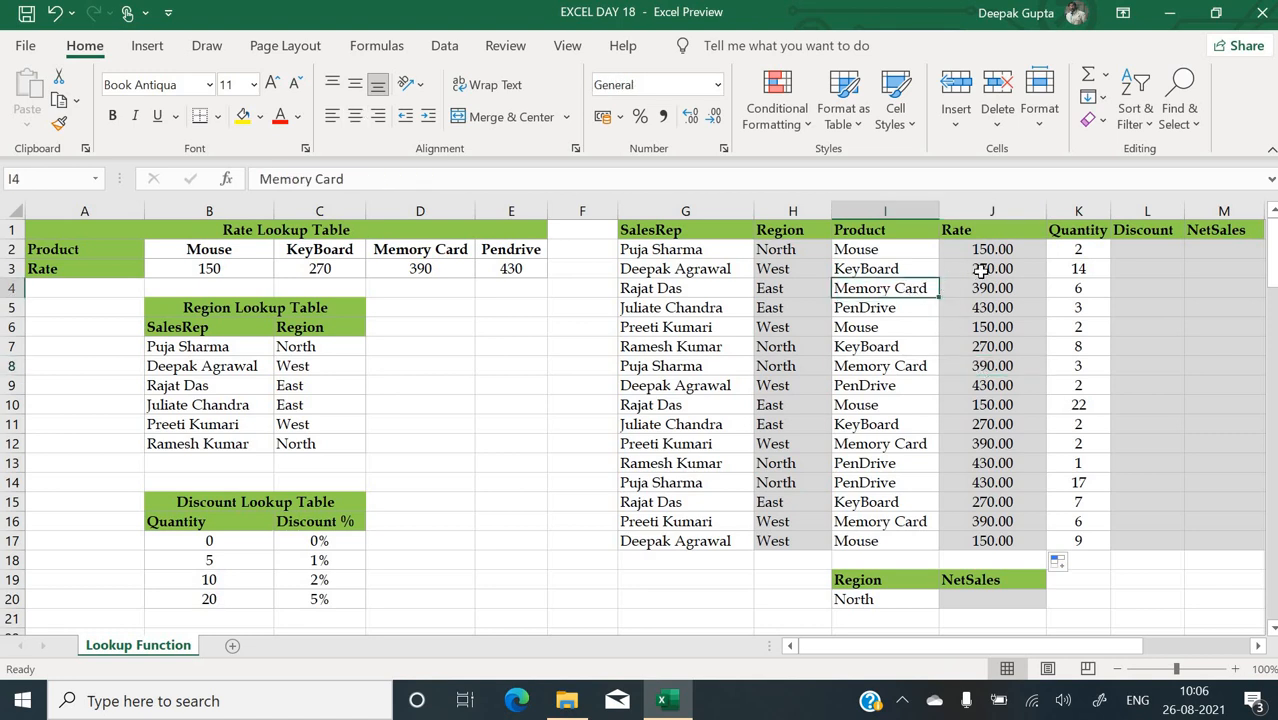
left_click(986, 271)
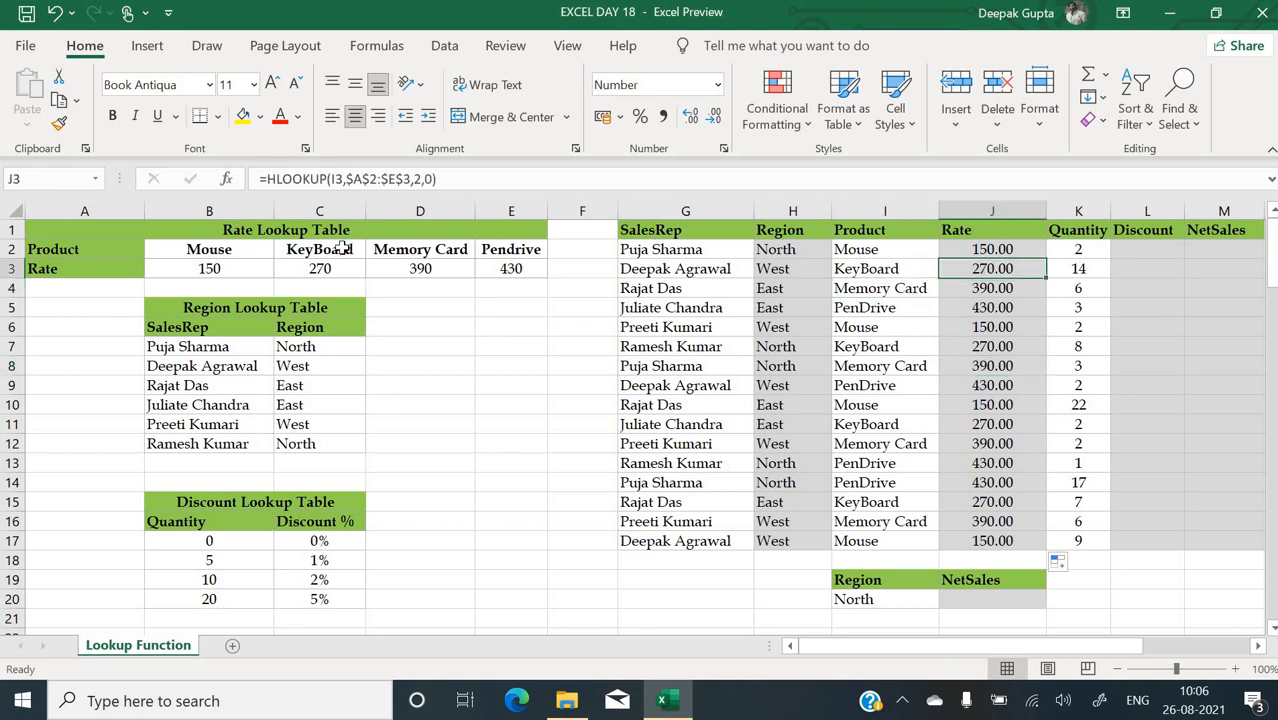
left_click(988, 289)
- Start a VLOOKUP formula in L2 for the quantity-based discount and open its function arguments
key("Right")
key("Right")
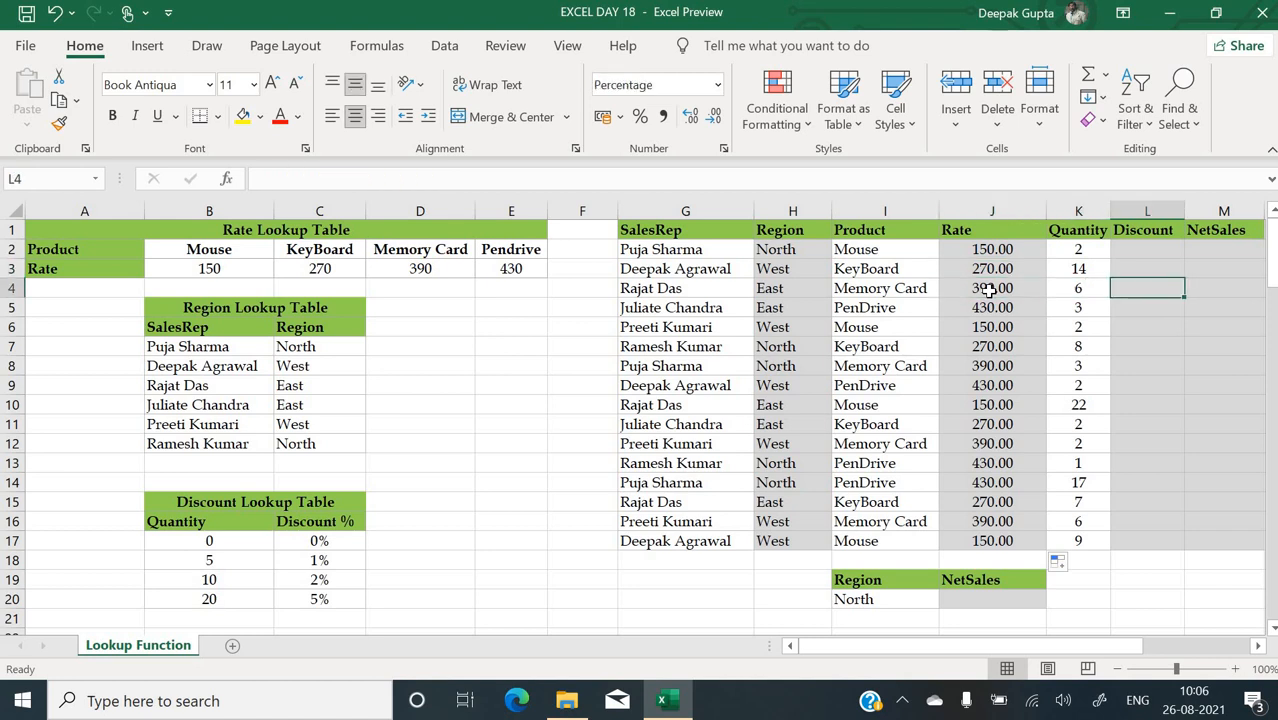
left_click(1124, 252)
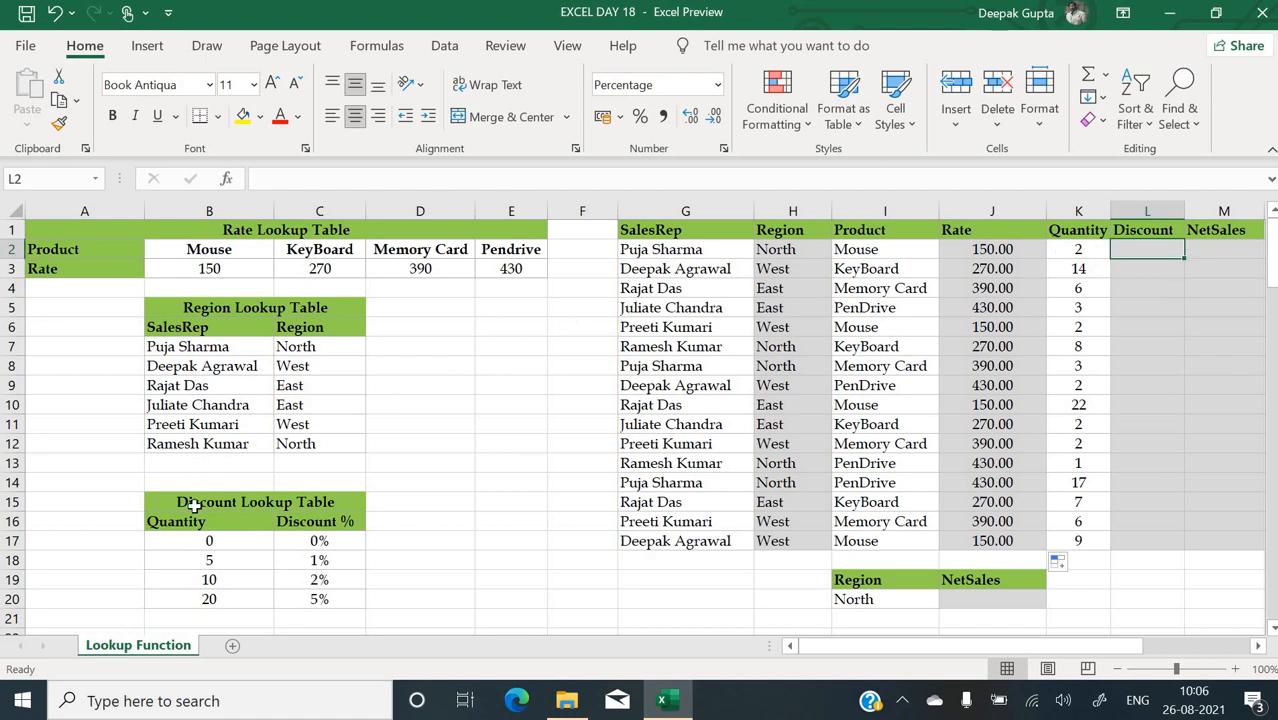
left_click_drag(190, 543, 188, 598)
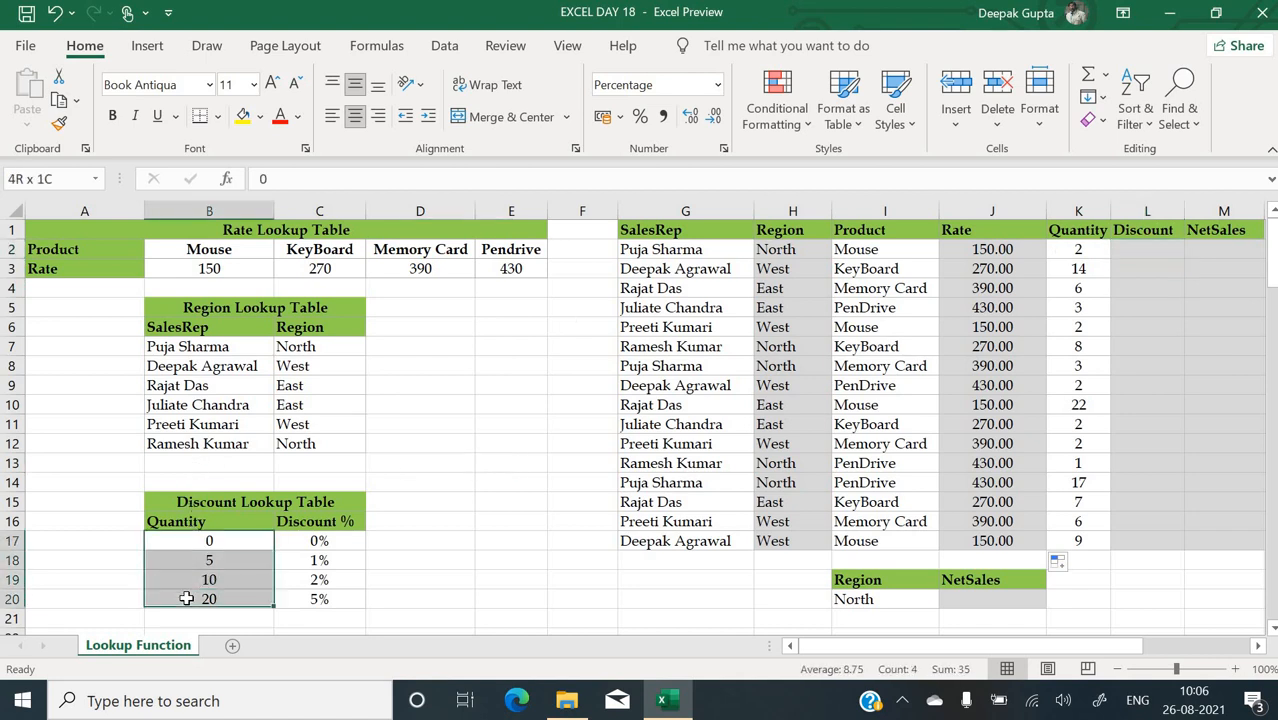
left_click_drag(319, 562, 325, 602)
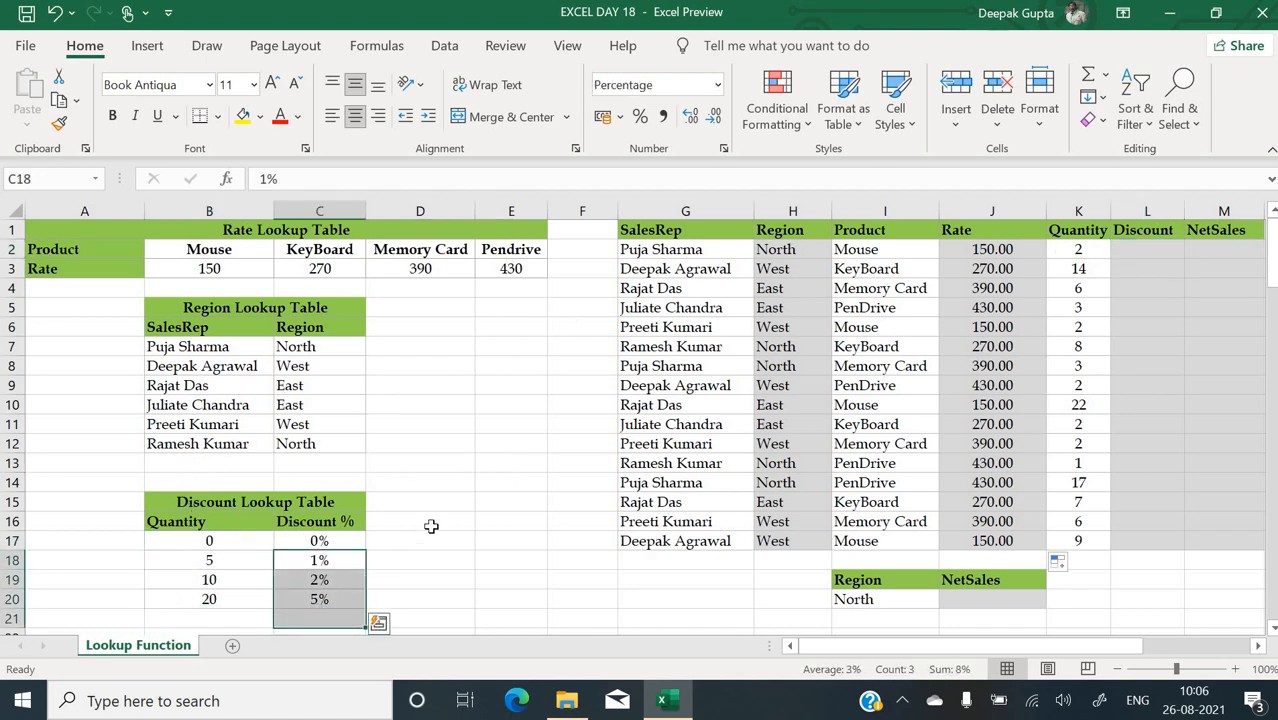
left_click(430, 525)
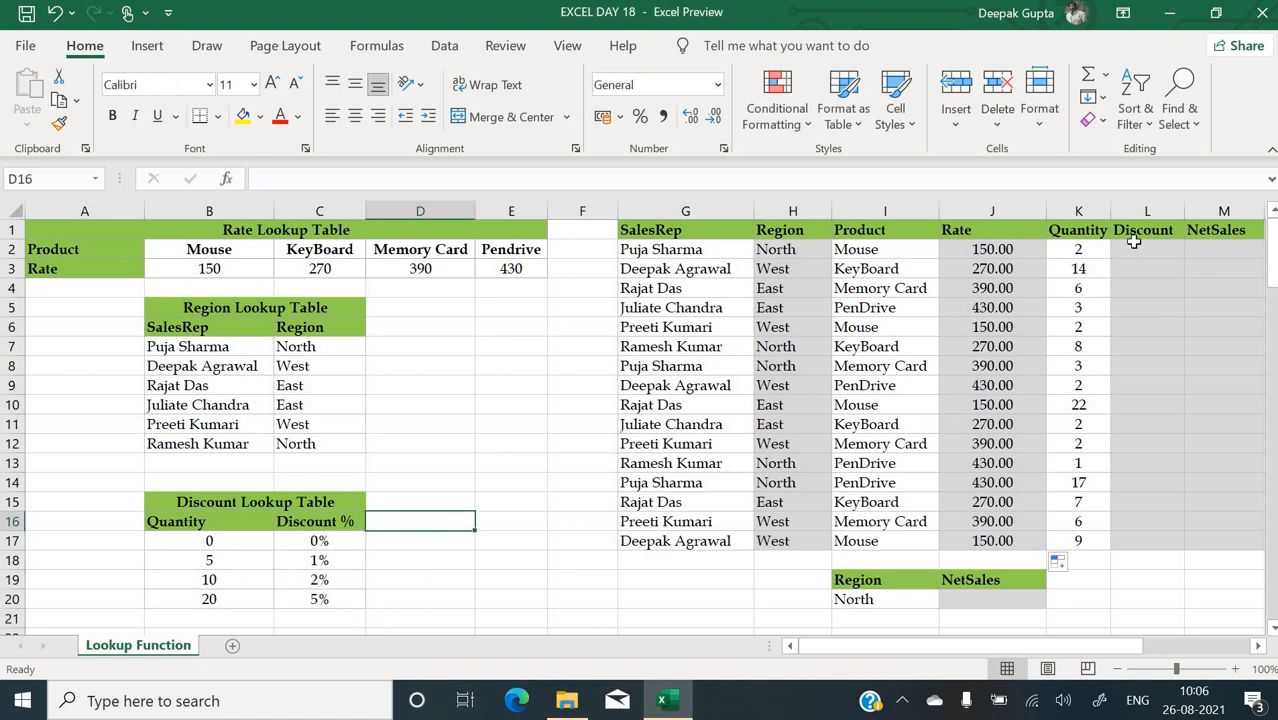
left_click(1135, 250)
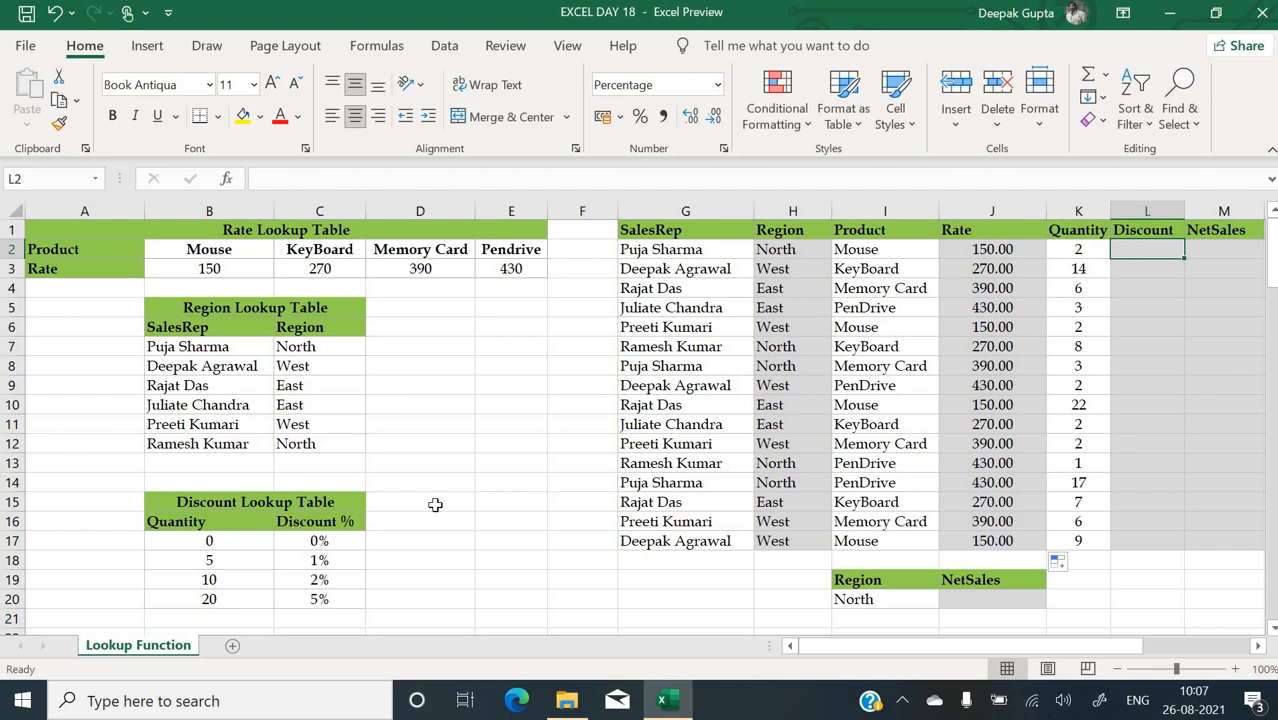
type("=")
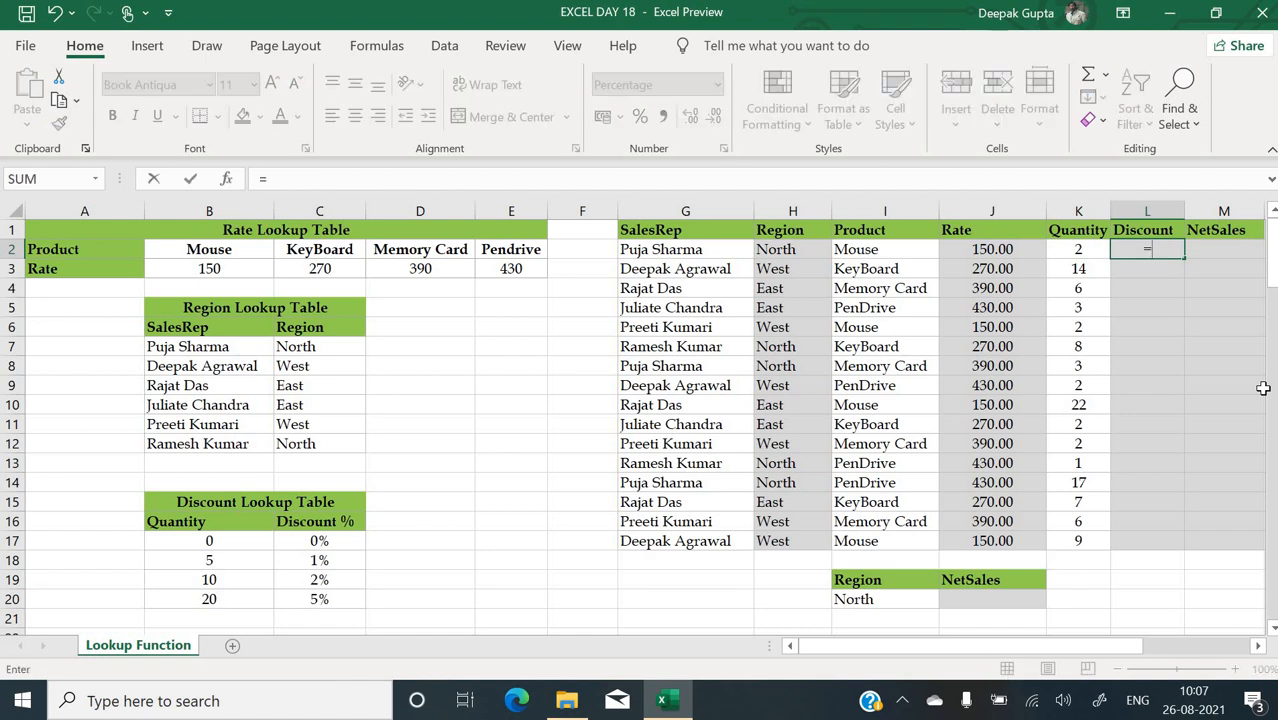
type("vlookup")
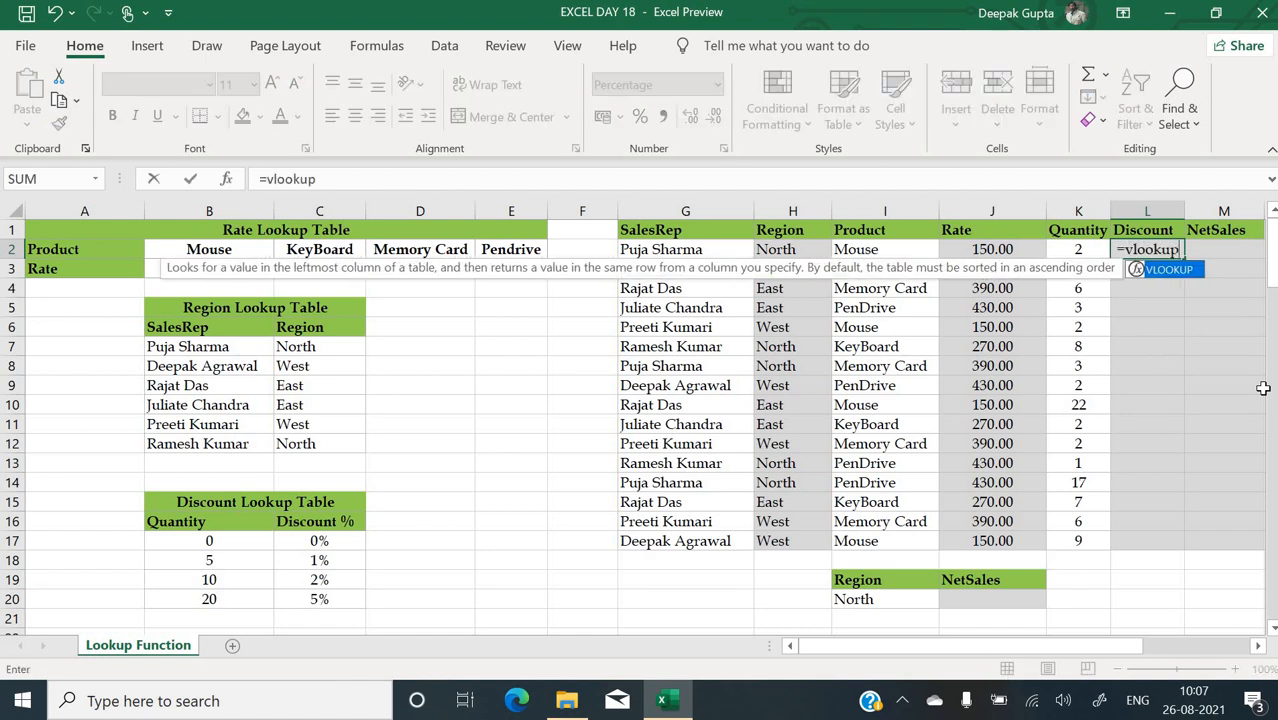
type("(")
key("ctrl+a")
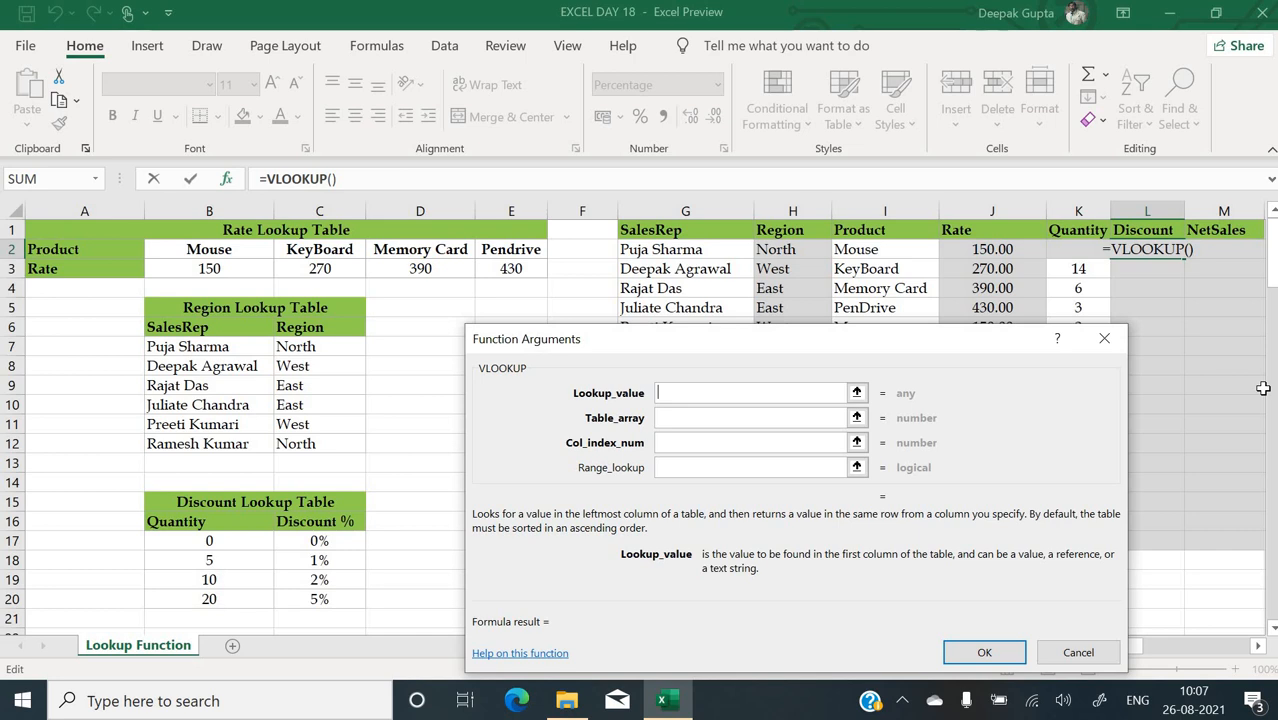
- Complete the L2 VLOOKUP with lookup value K2, table array $B$16:$C$20, column index 2 and range lookup 1
left_click(1063, 253)
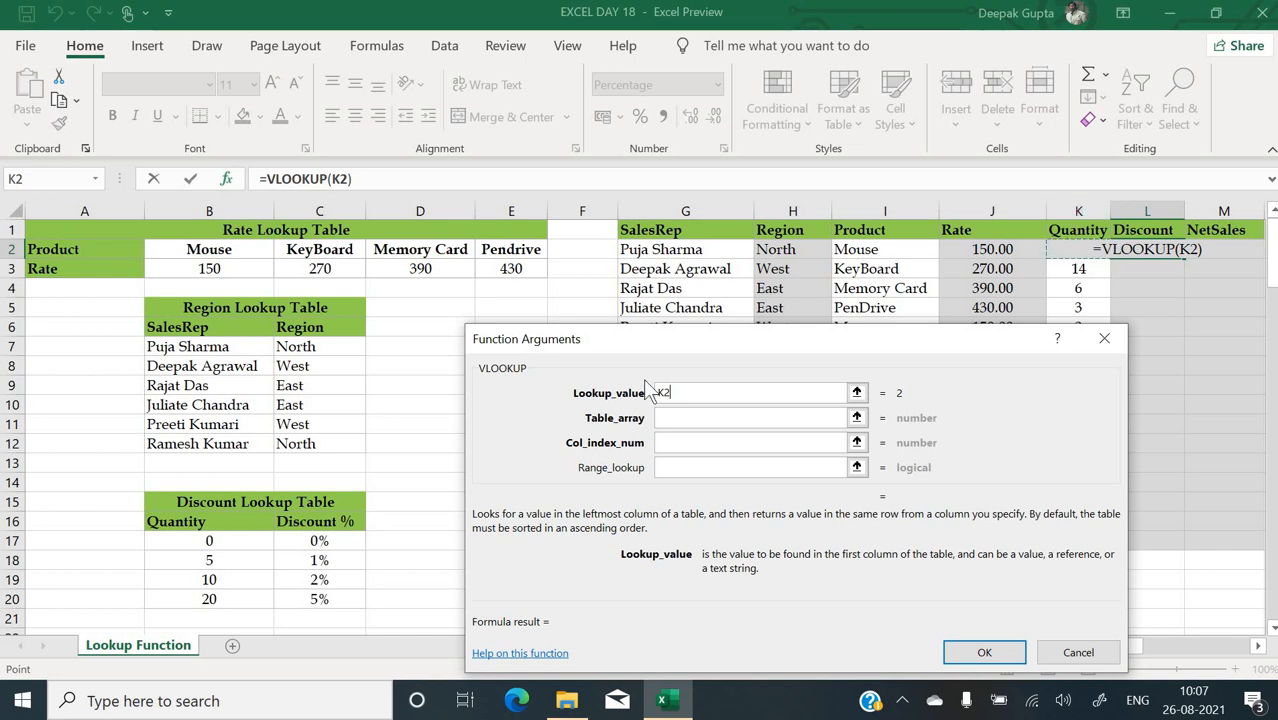
left_click(707, 417)
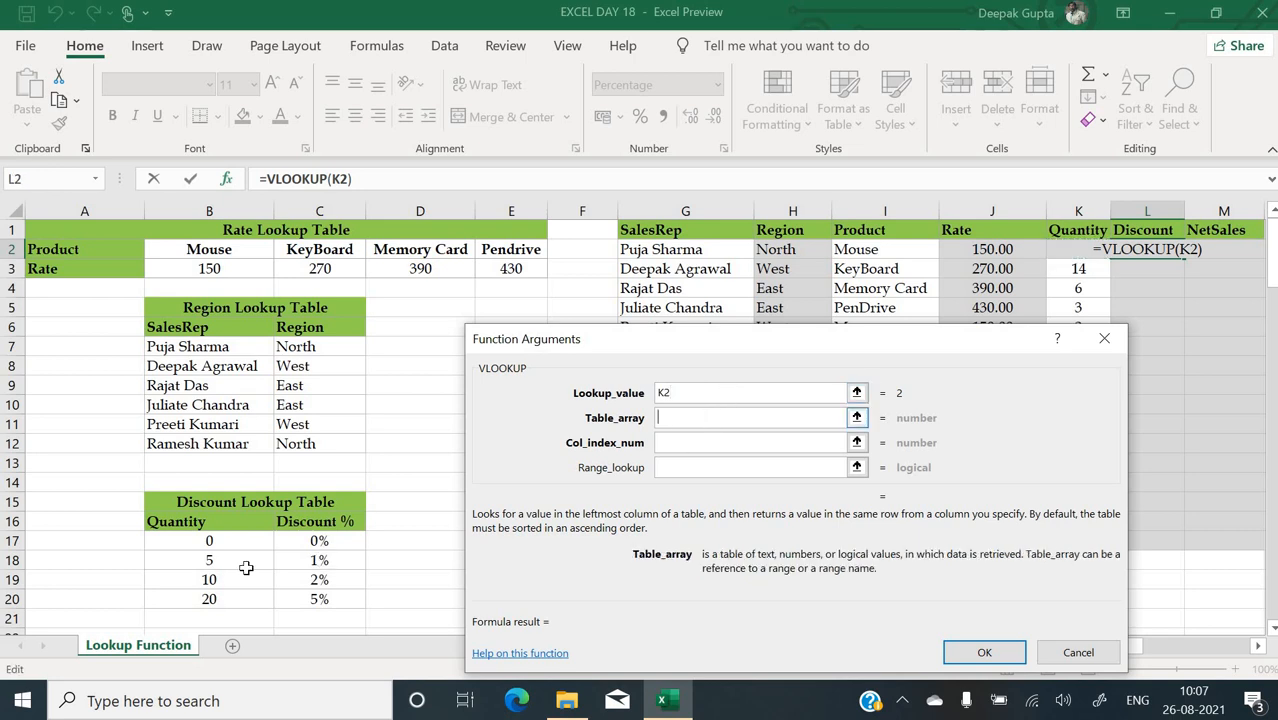
left_click_drag(227, 517, 290, 600)
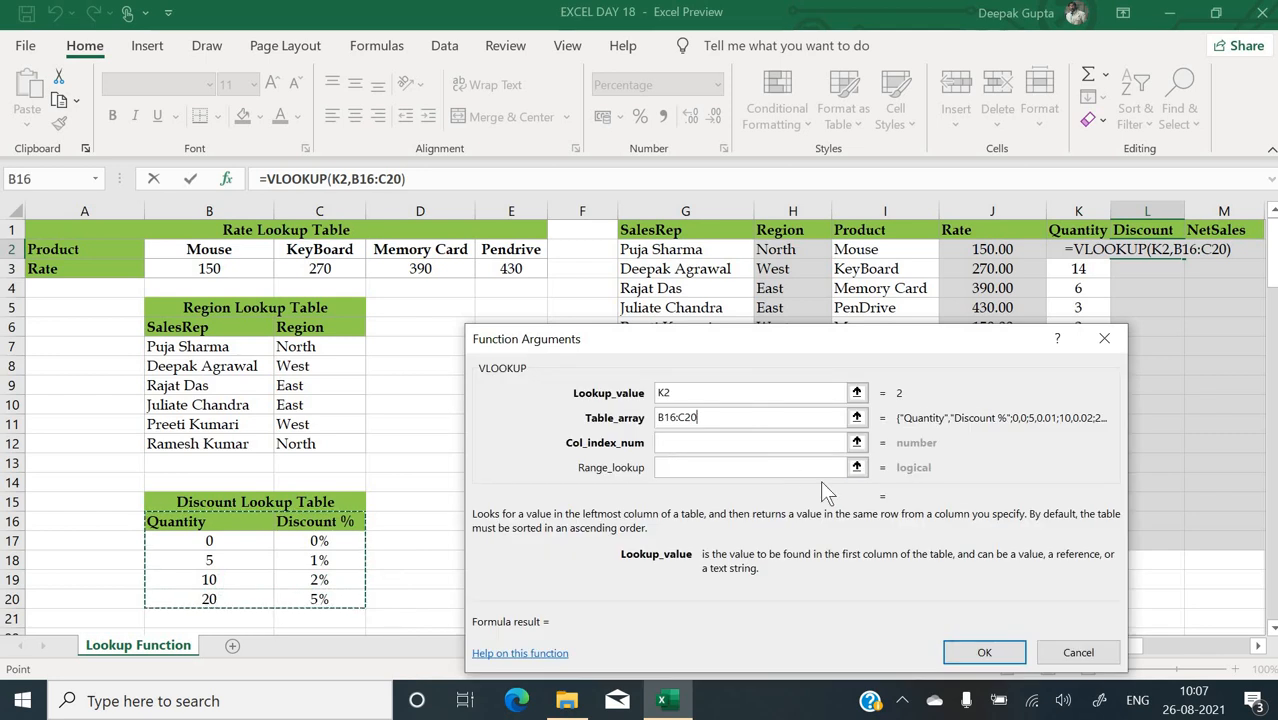
key("F4")
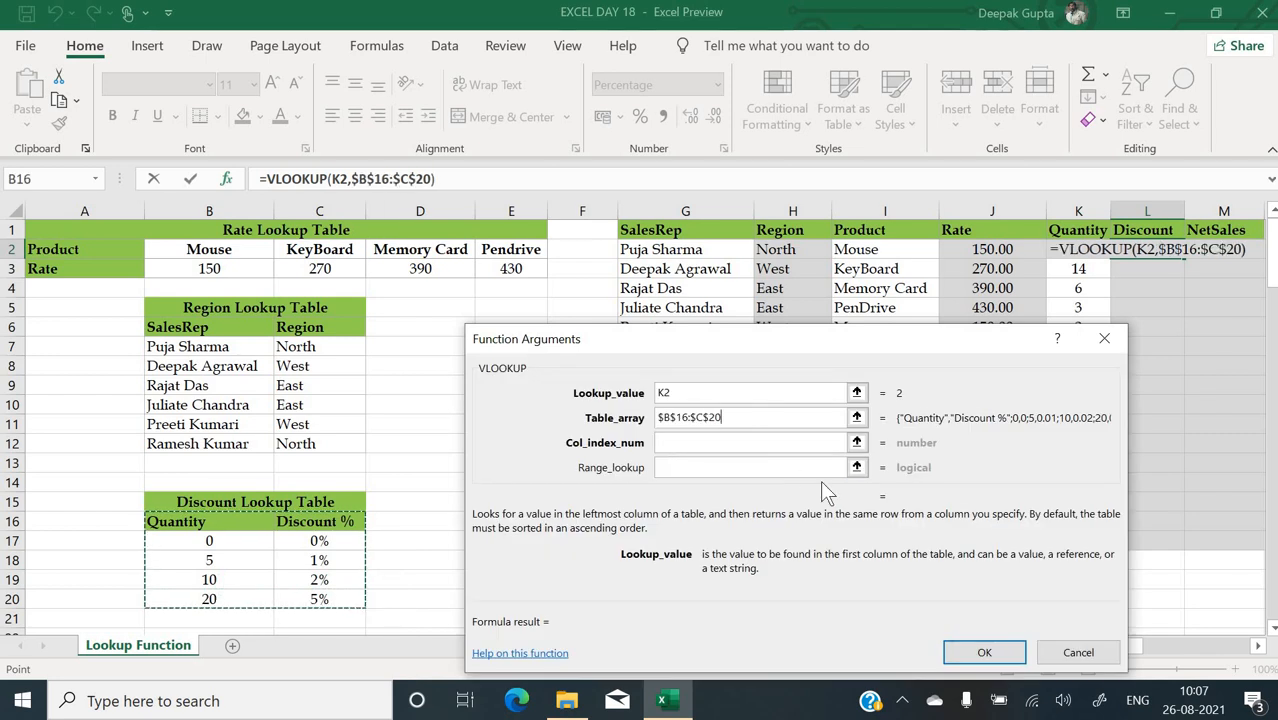
left_click(775, 441)
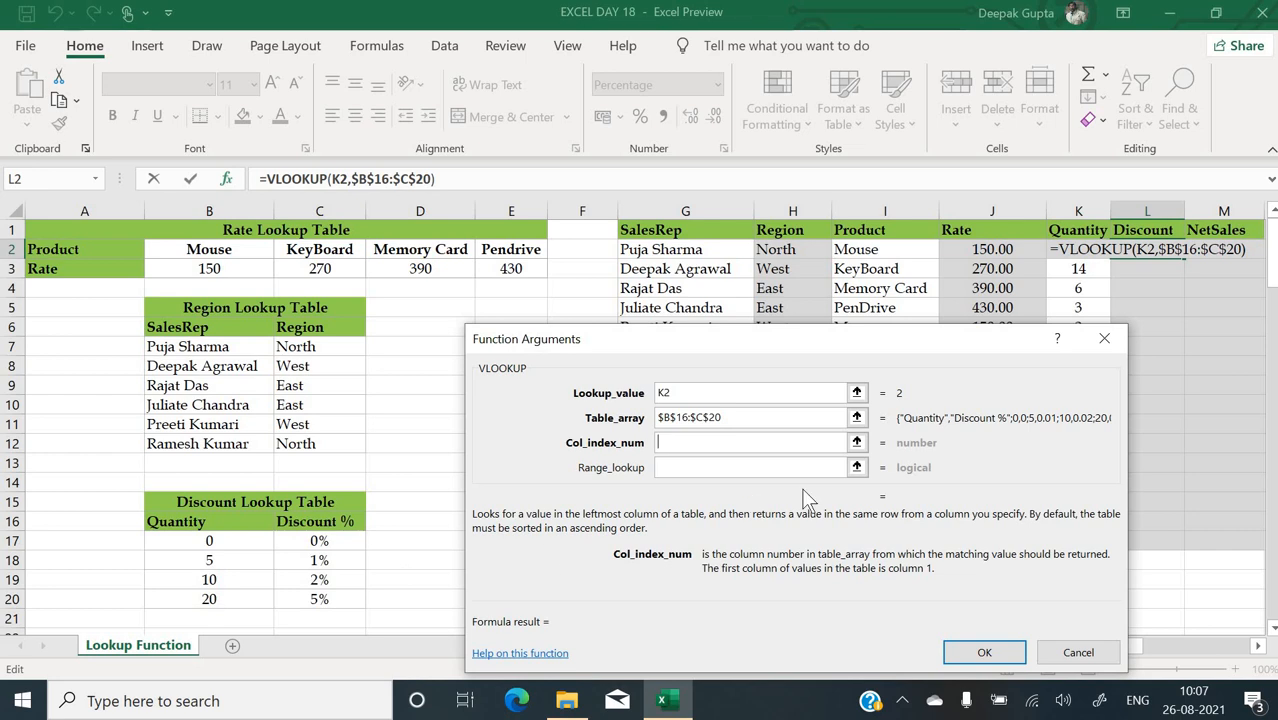
type("2")
left_click(774, 468)
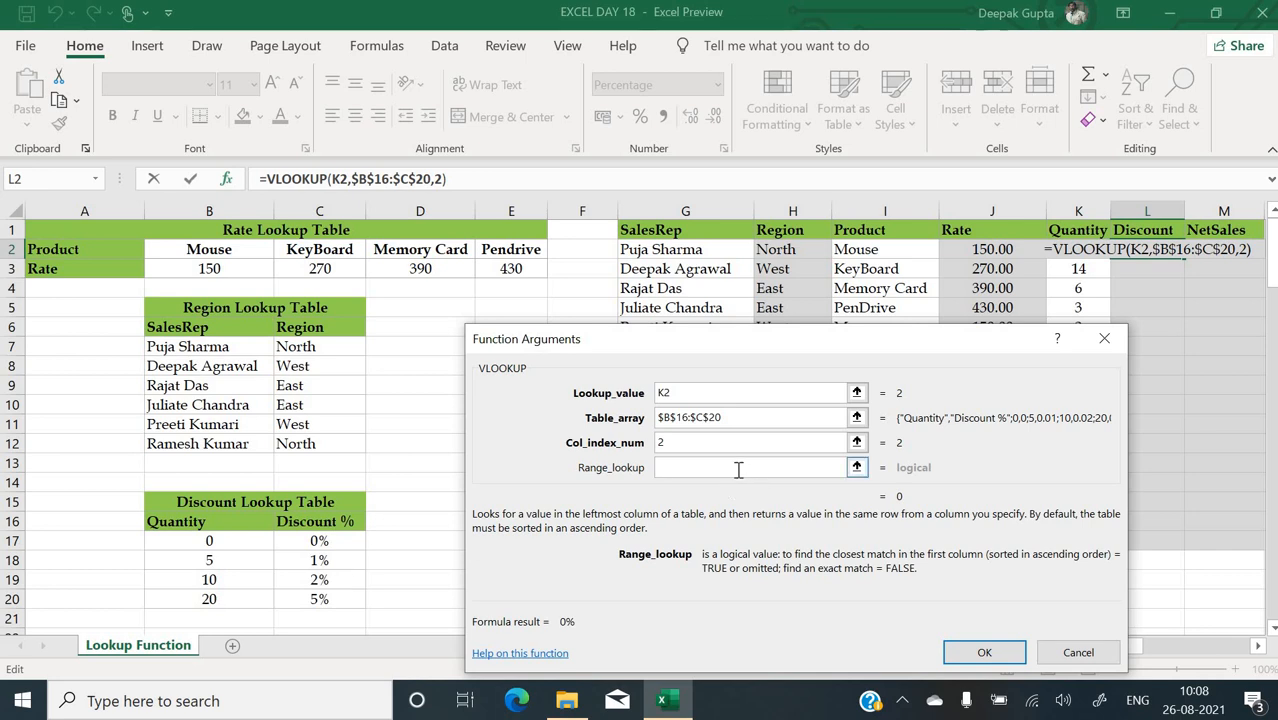
type("1")
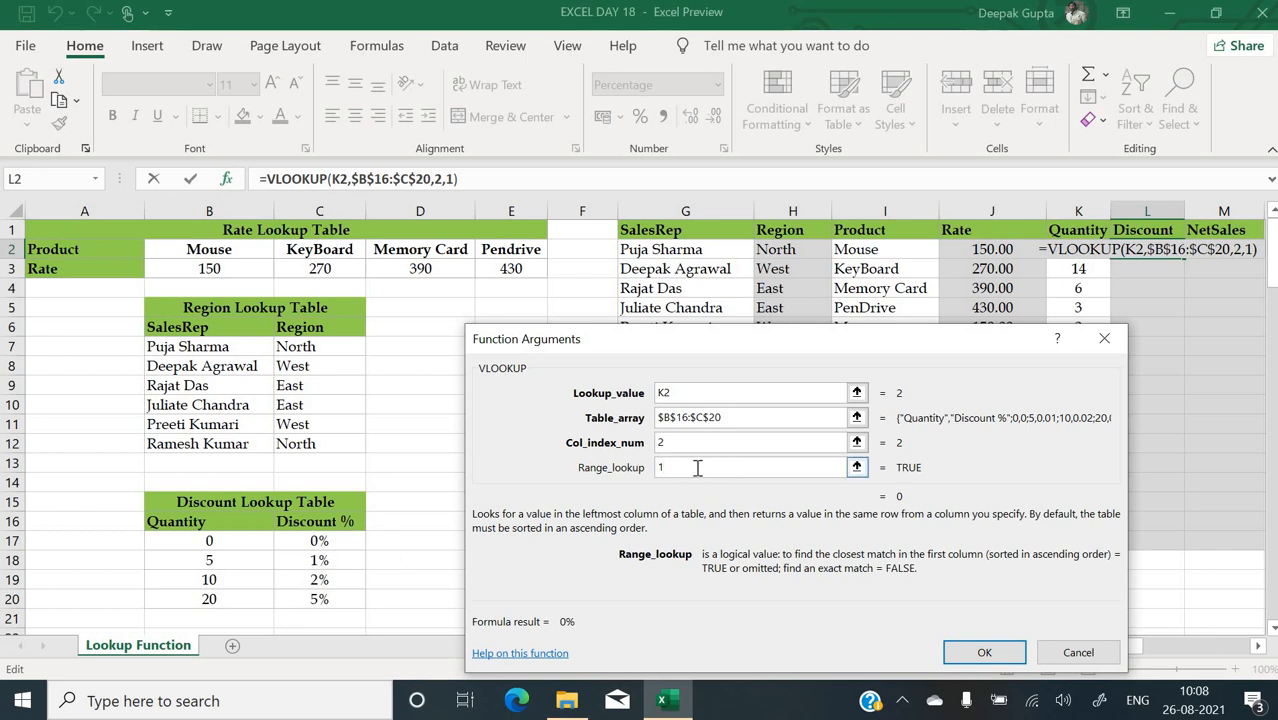
left_click(1002, 652)
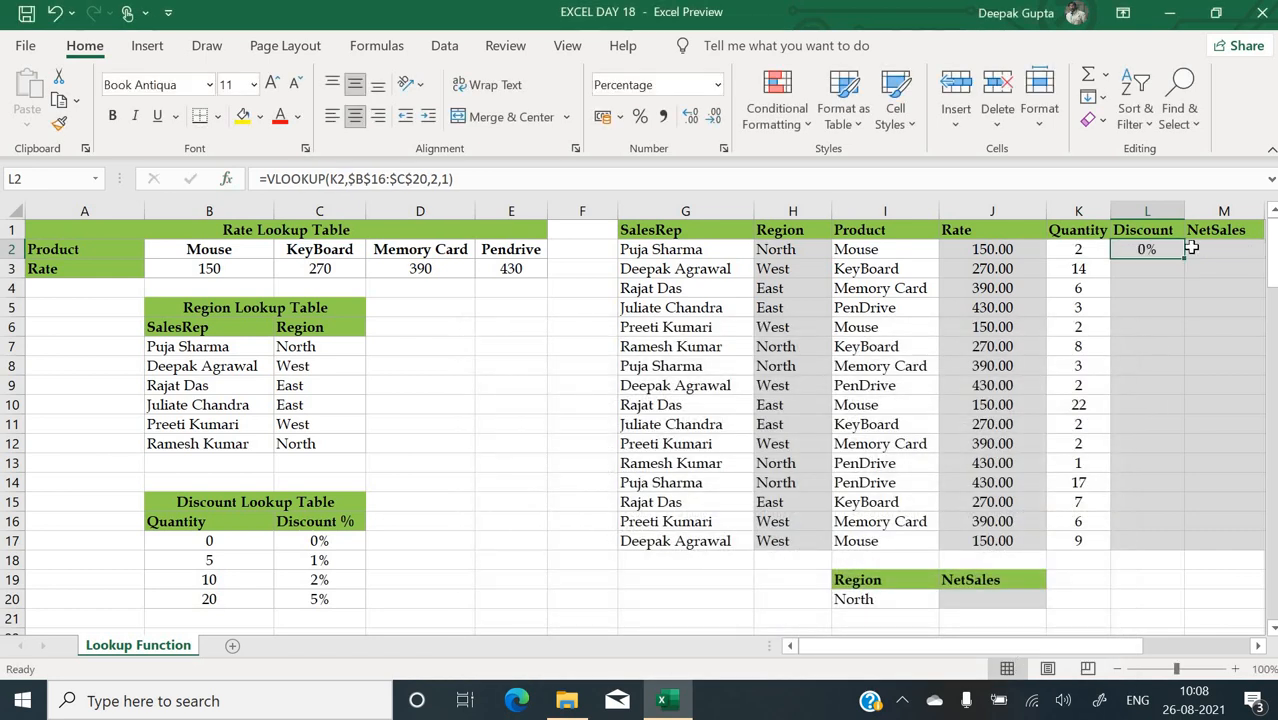
- Fill the discount formula from L2 down to L17 and check the discounts against the quantities
left_click_drag(1187, 262, 1160, 556)
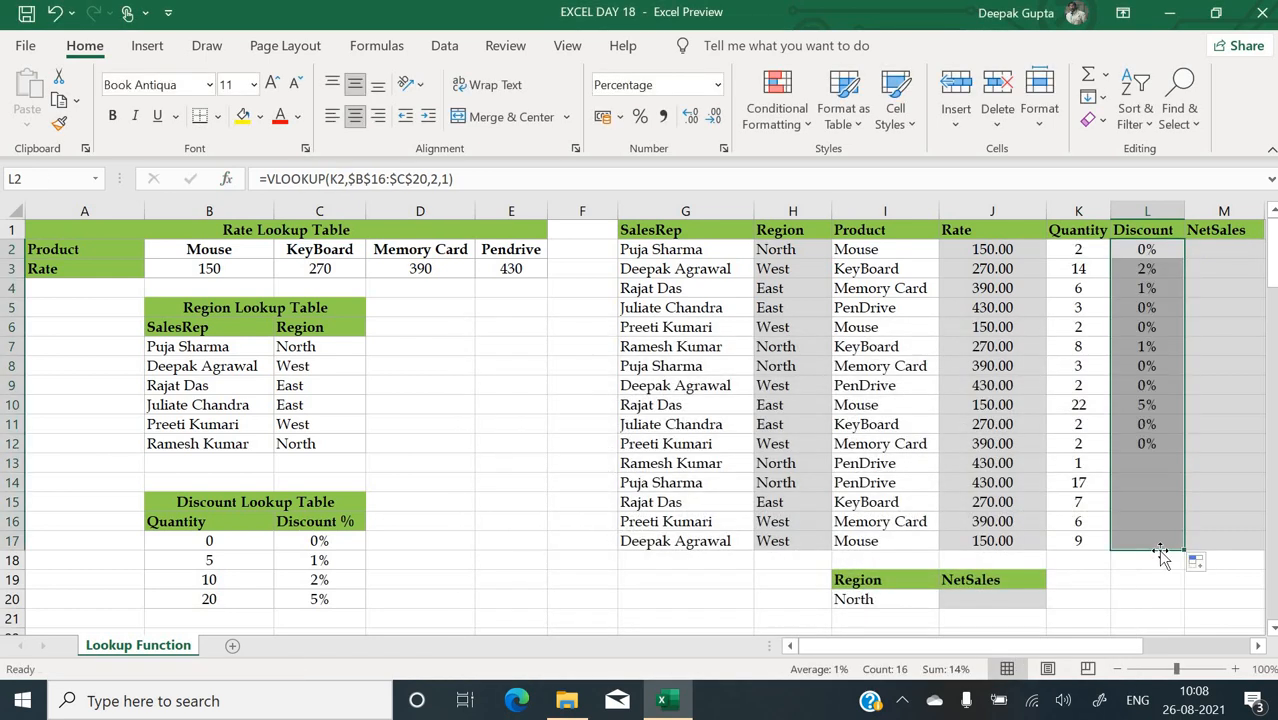
left_click(1155, 410)
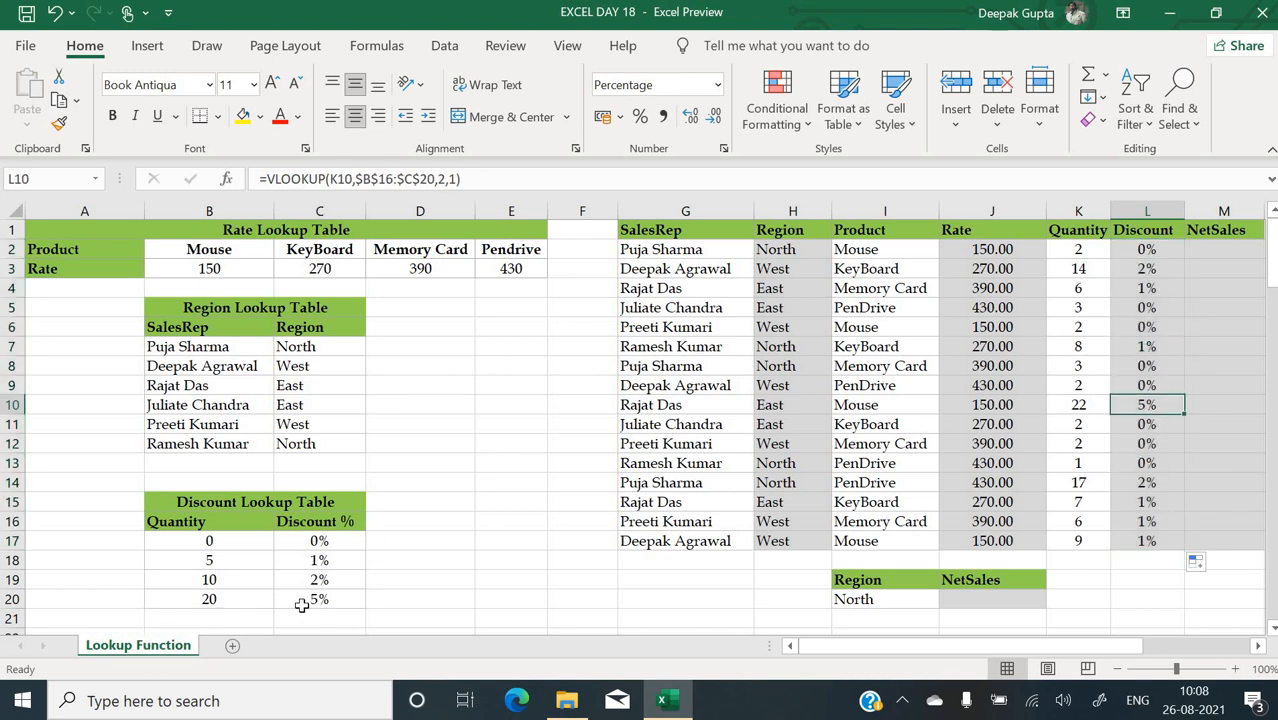
left_click(1127, 346)
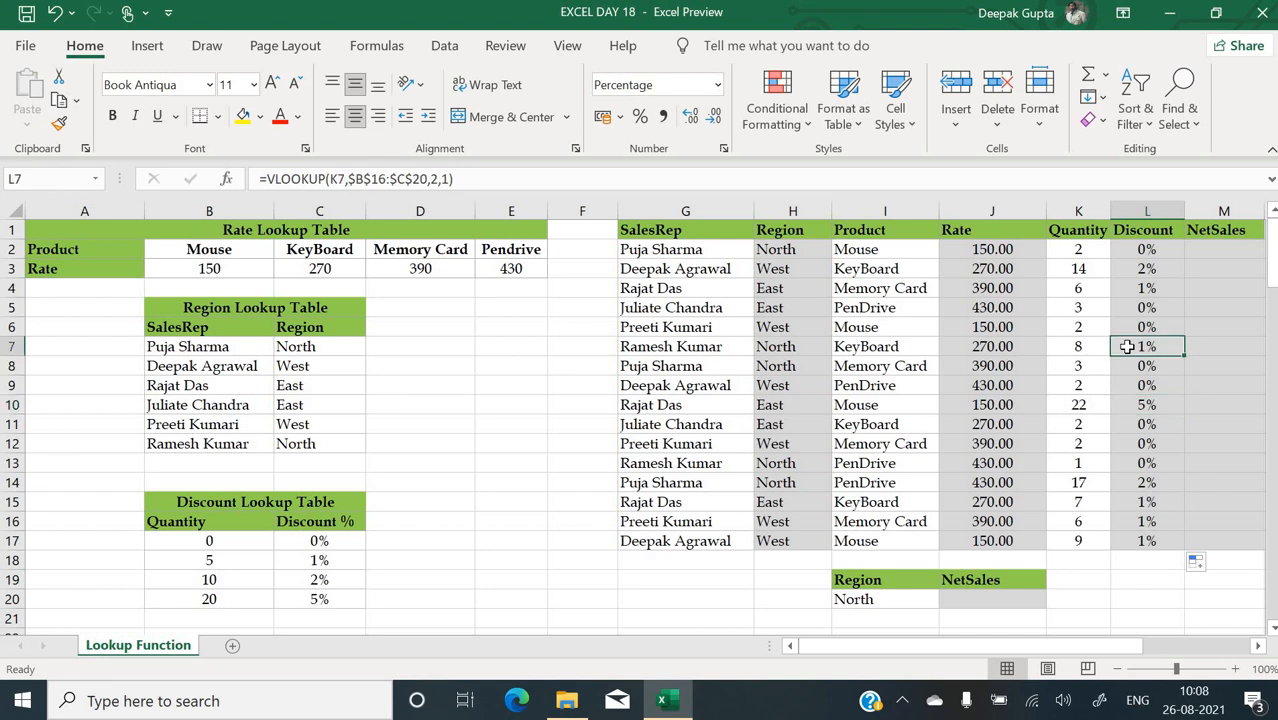
- Start the NetSales formula in M2 with an opening parenthesis and rate times quantity, J2*K2
left_click(1050, 271)
key("Right")
key("Right")
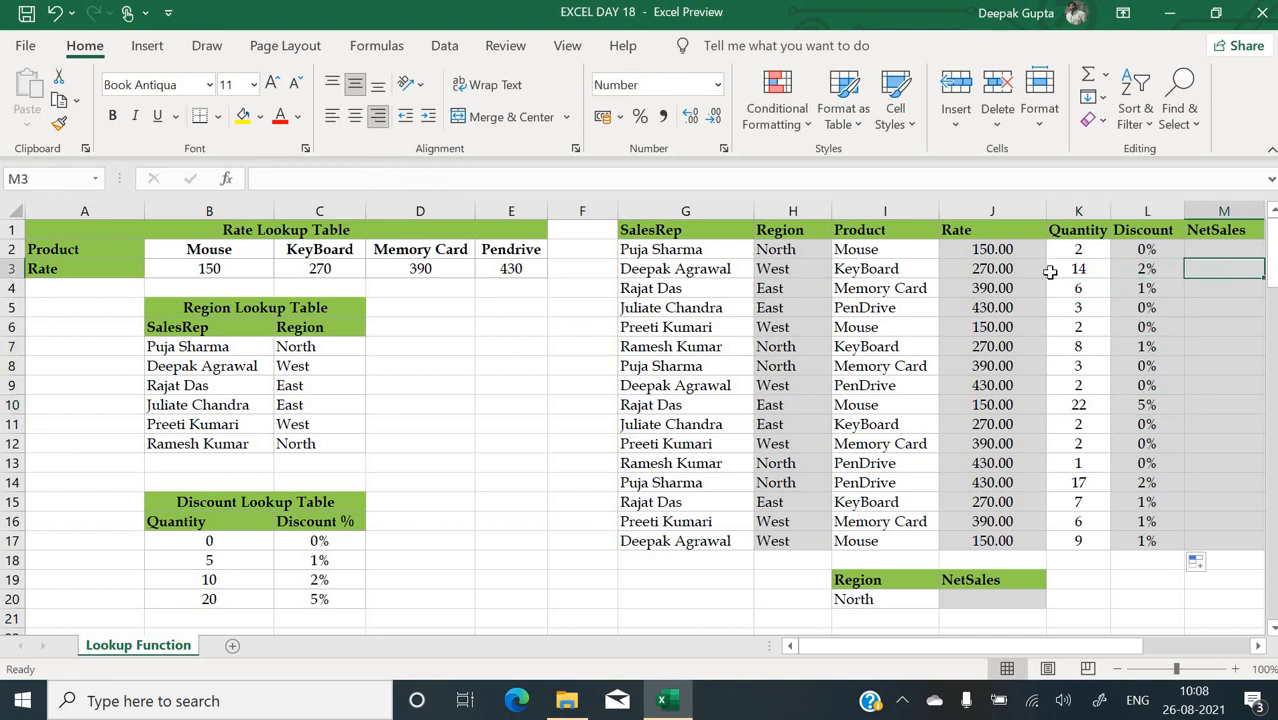
key("Up")
type("=")
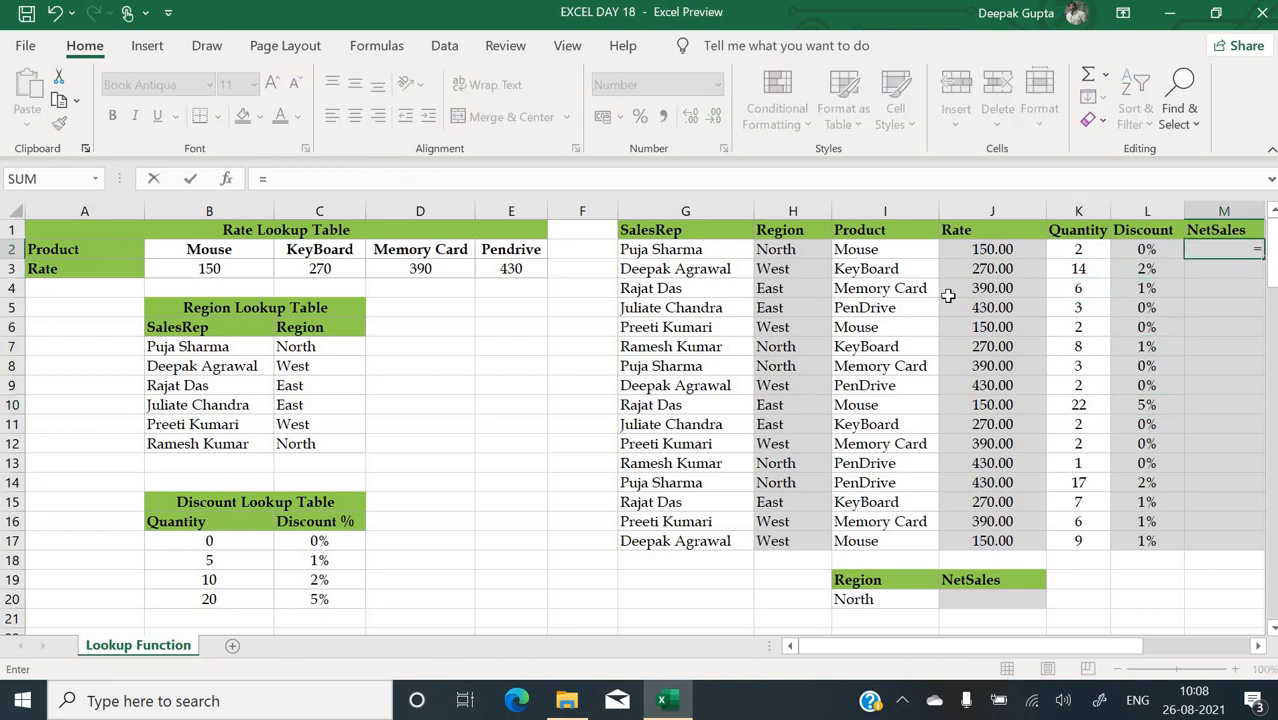
left_click(993, 253)
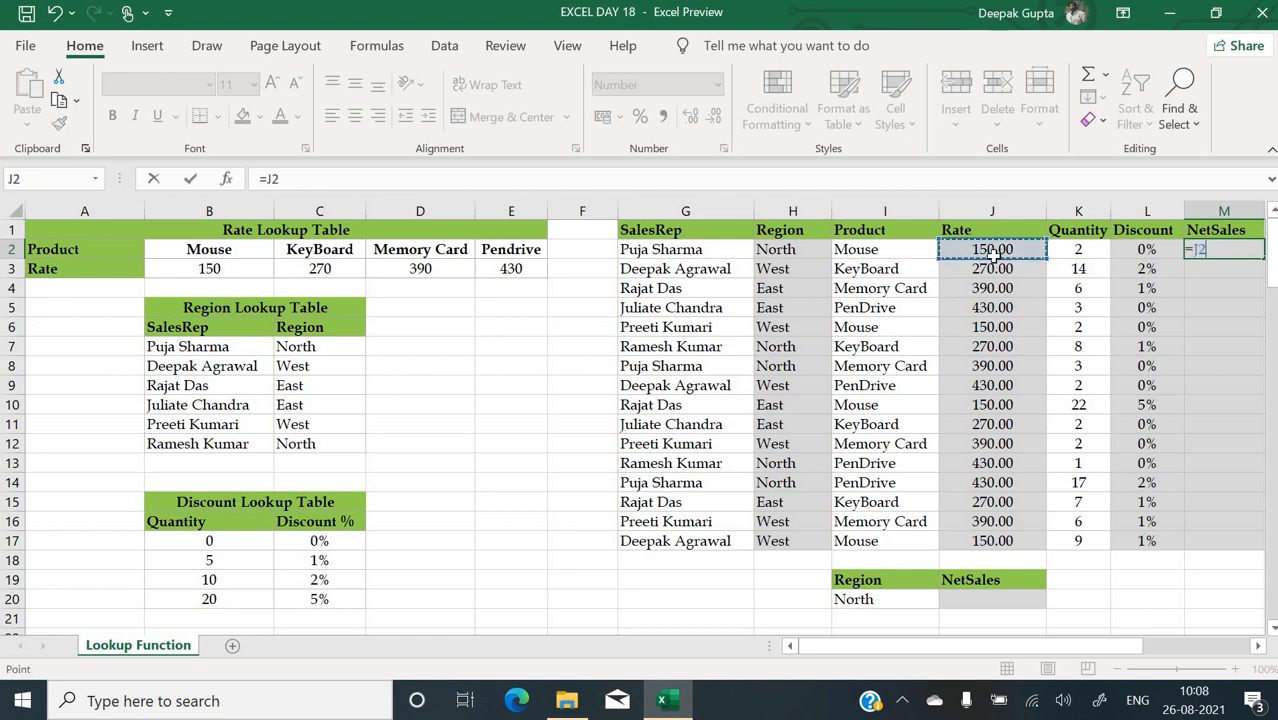
key("BackSpace")
key("BackSpace")
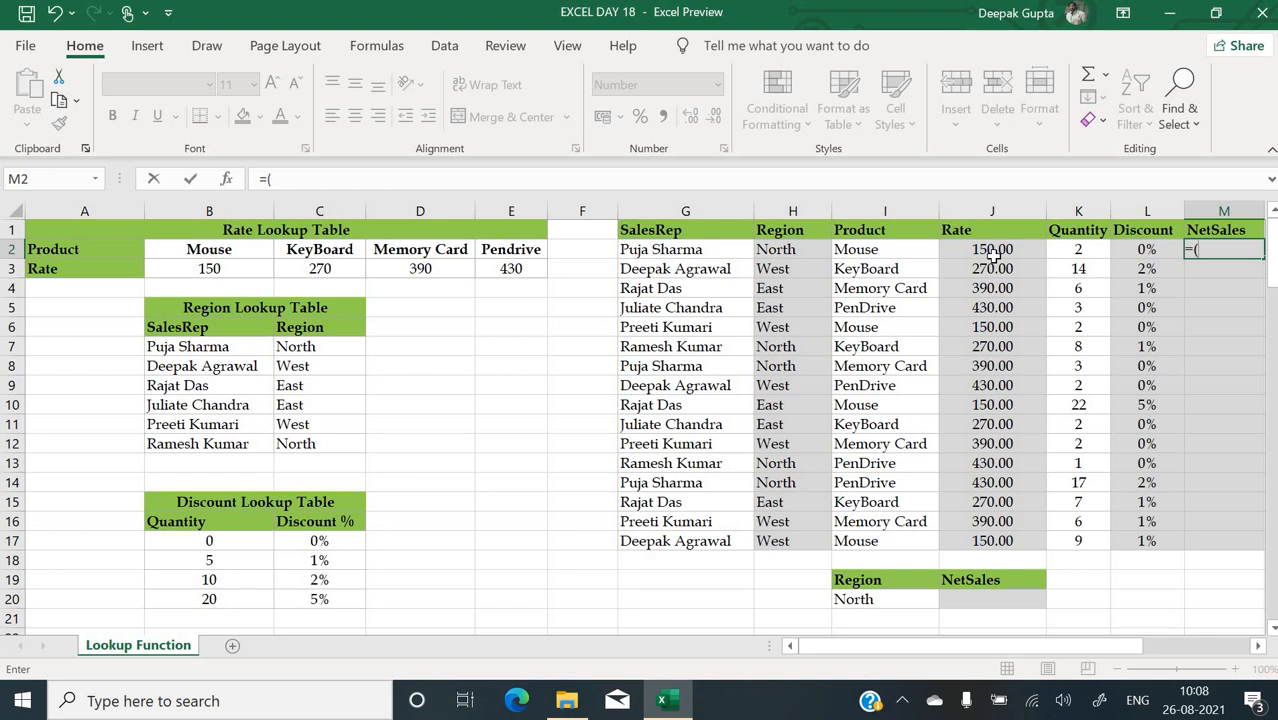
type("(")
left_click(1003, 252)
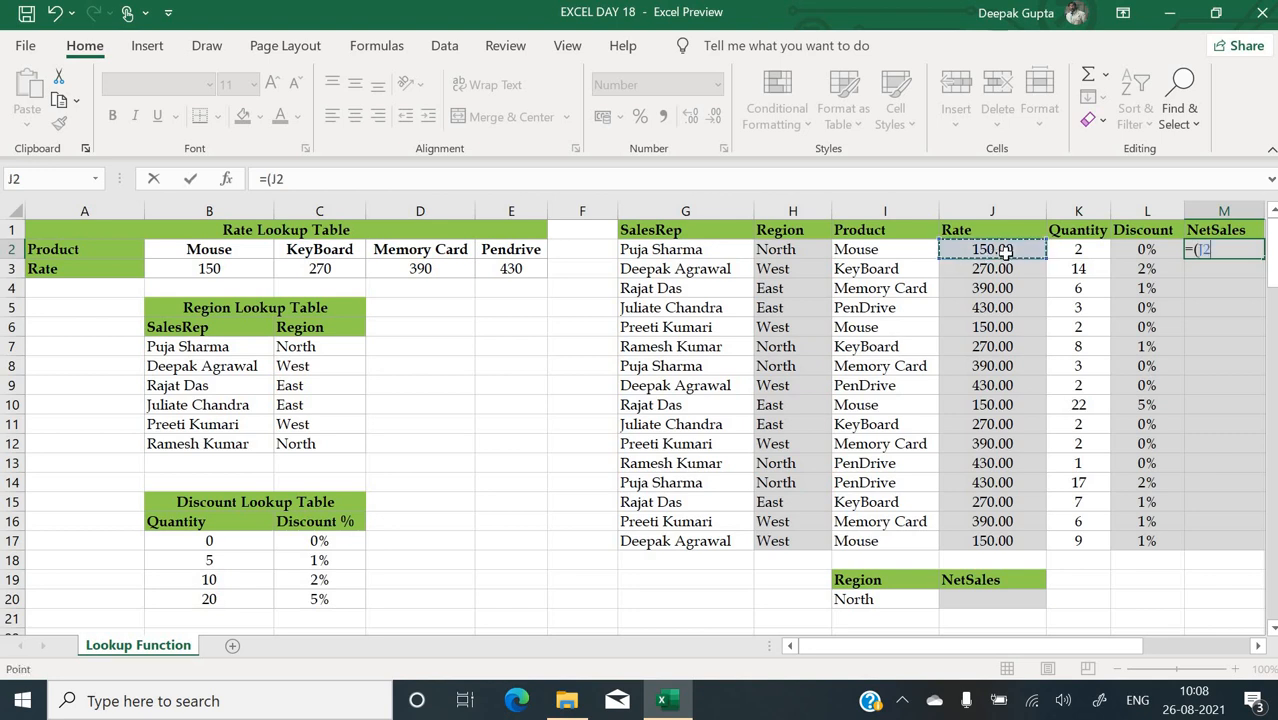
type("*")
left_click(1070, 256)
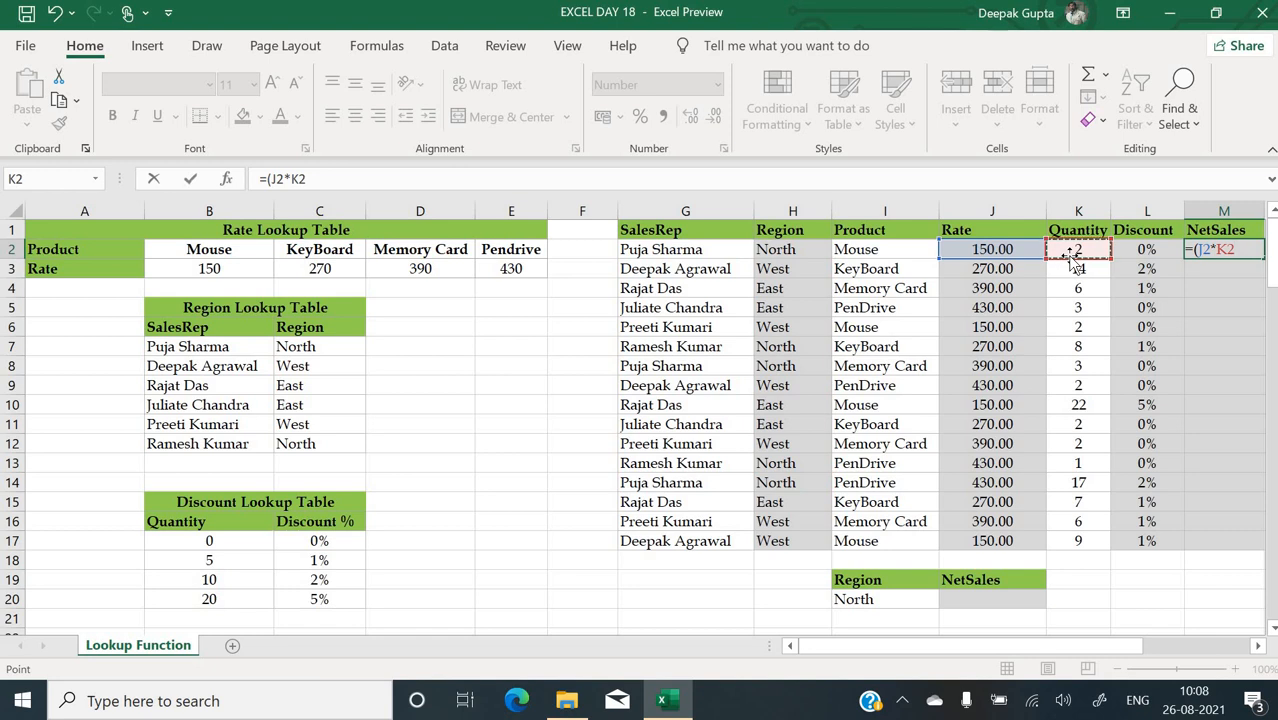
- Complete the M2 formula by subtracting the discount amount, giving =(J2*K2)-(J2*K2*L2)
type(")-(")
left_click(1013, 249)
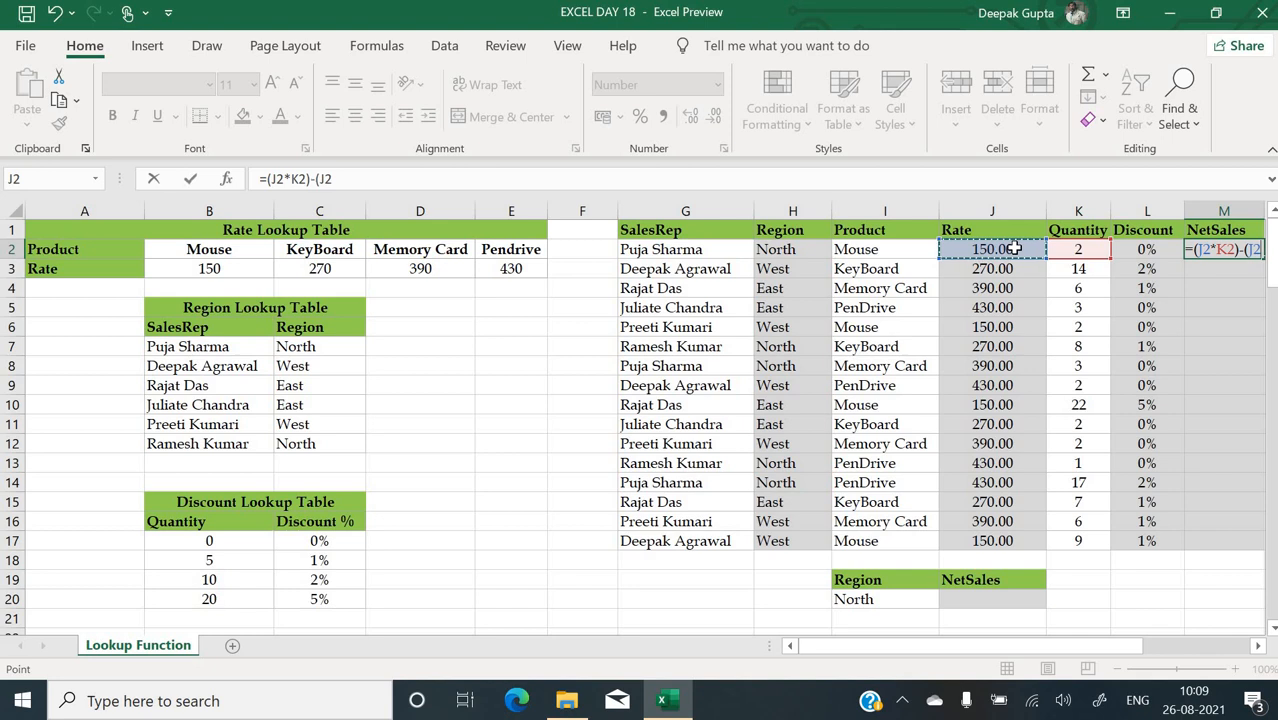
type("*")
left_click(1068, 249)
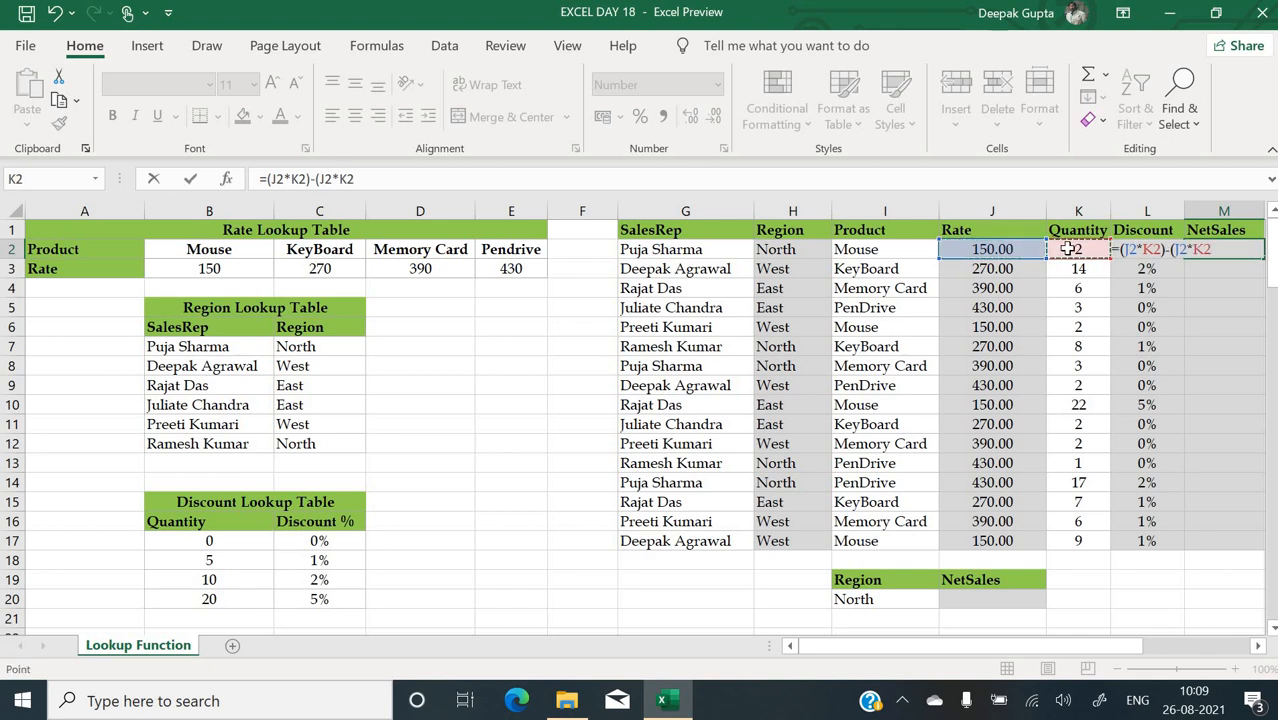
type("*I2")
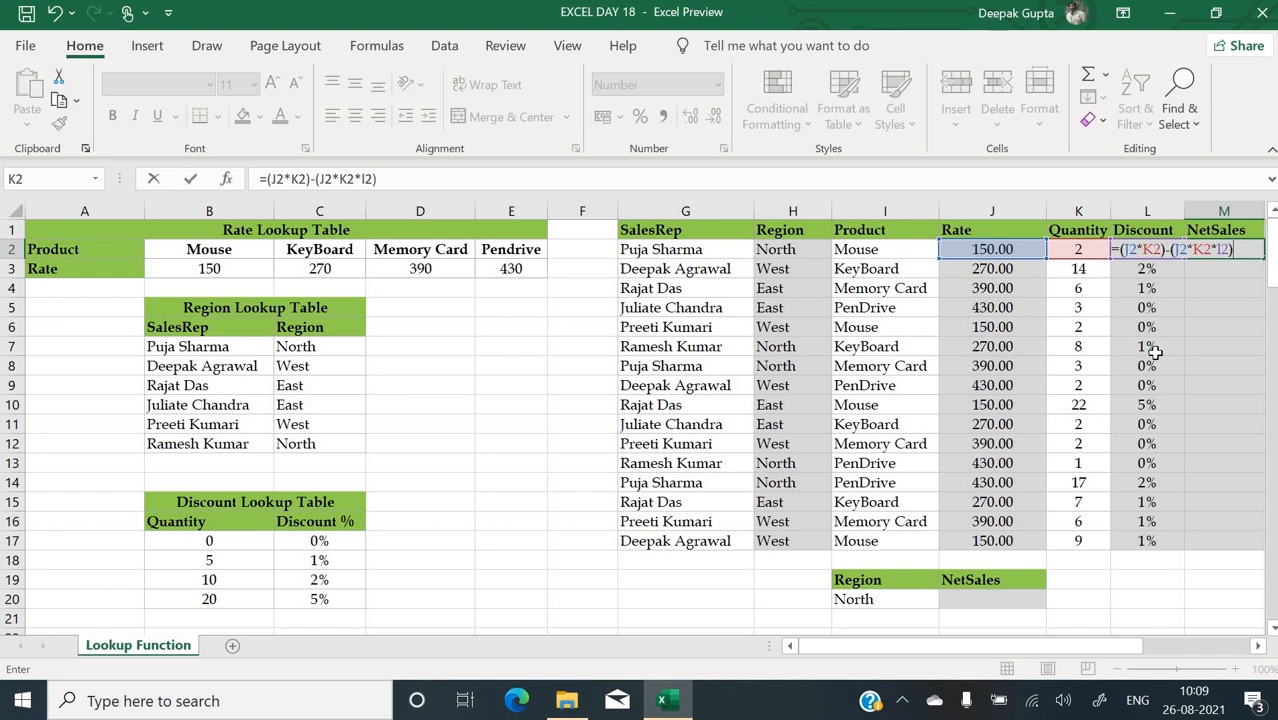
key("Return")
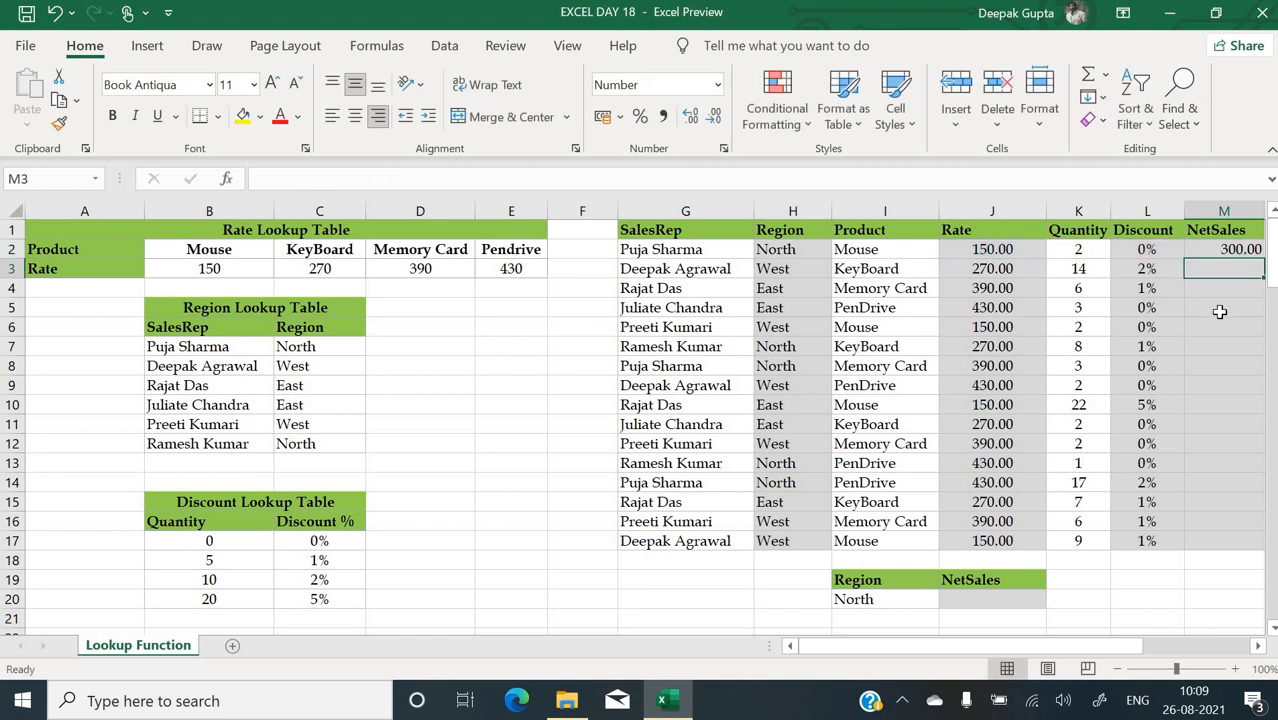
- Fill the net sales formula from M2 down to M17 and check a copied formula in M12
left_click(1245, 250)
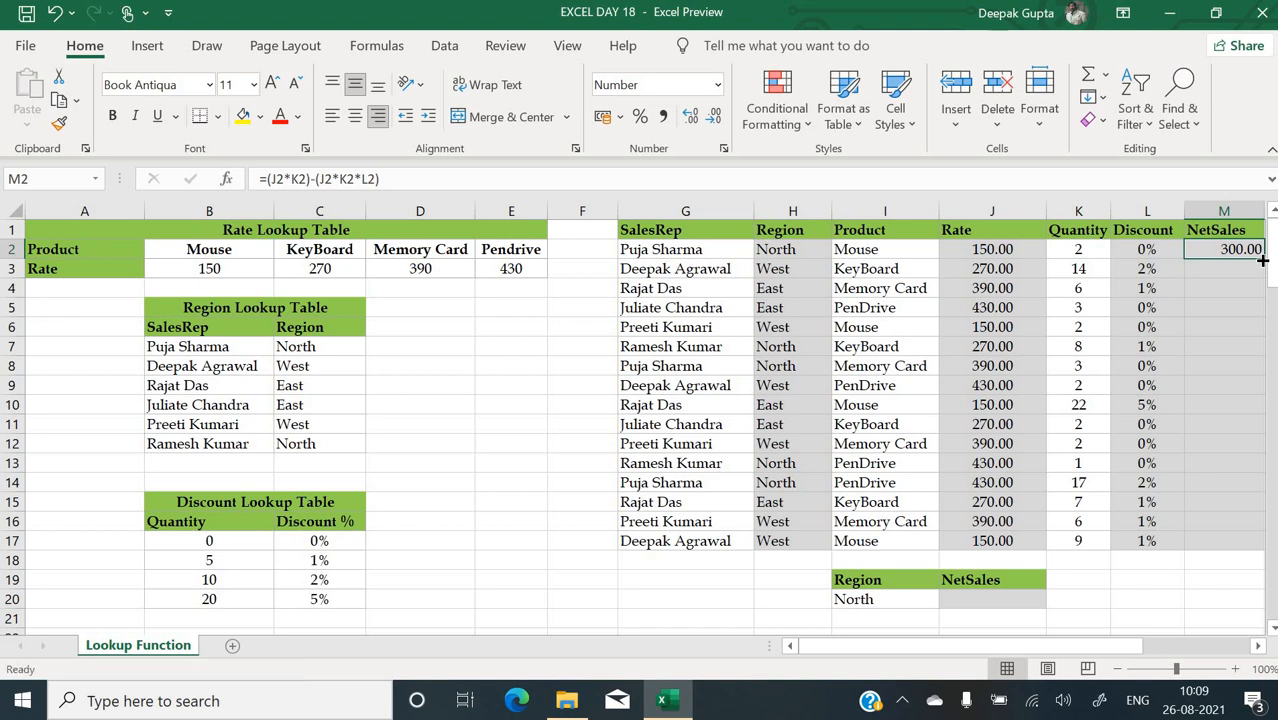
double_click(1262, 261)
left_click(1206, 440)
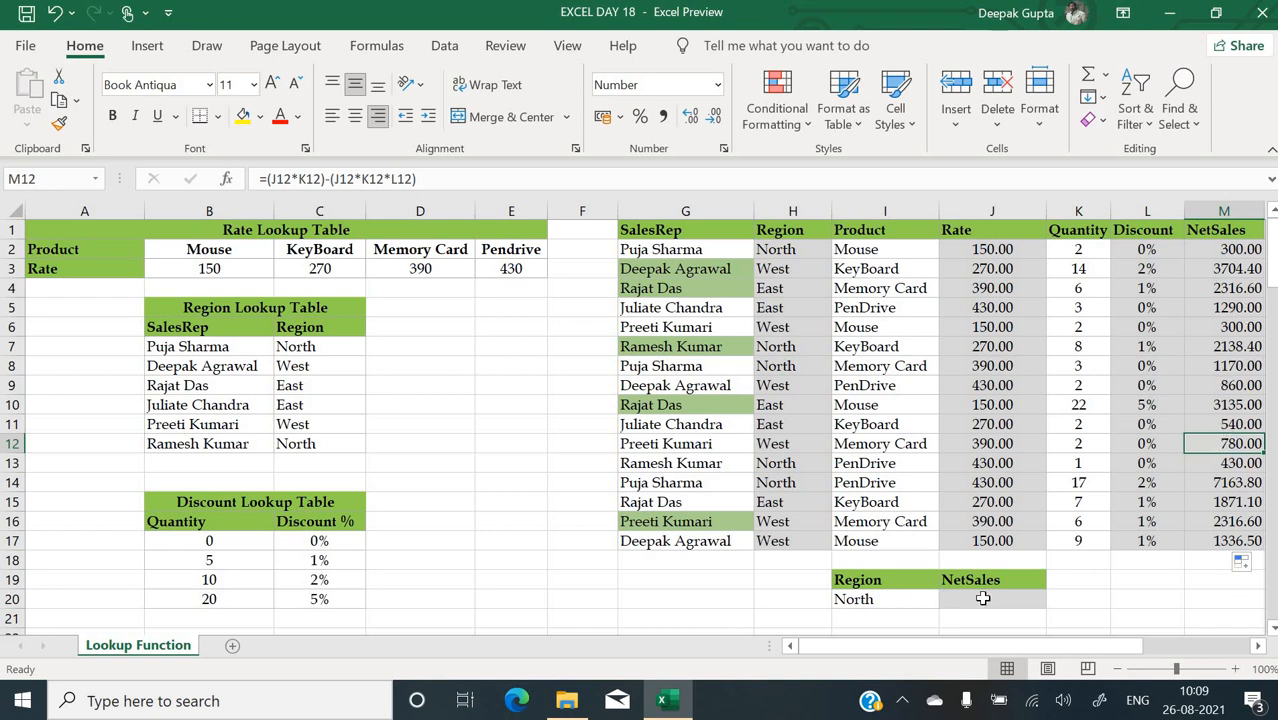
- Review the conditional formatting rule applied to the SalesRep names in G2:G17 in the rules manager
left_click_drag(690, 249, 680, 540)
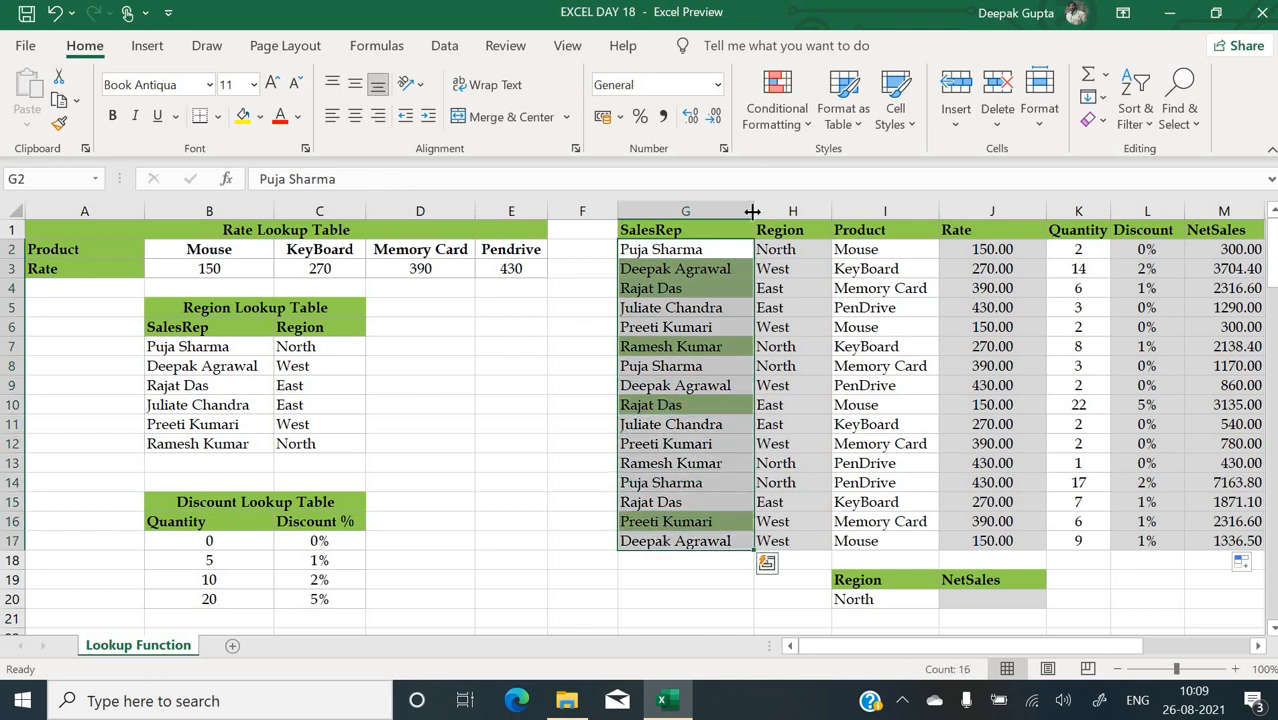
left_click(807, 128)
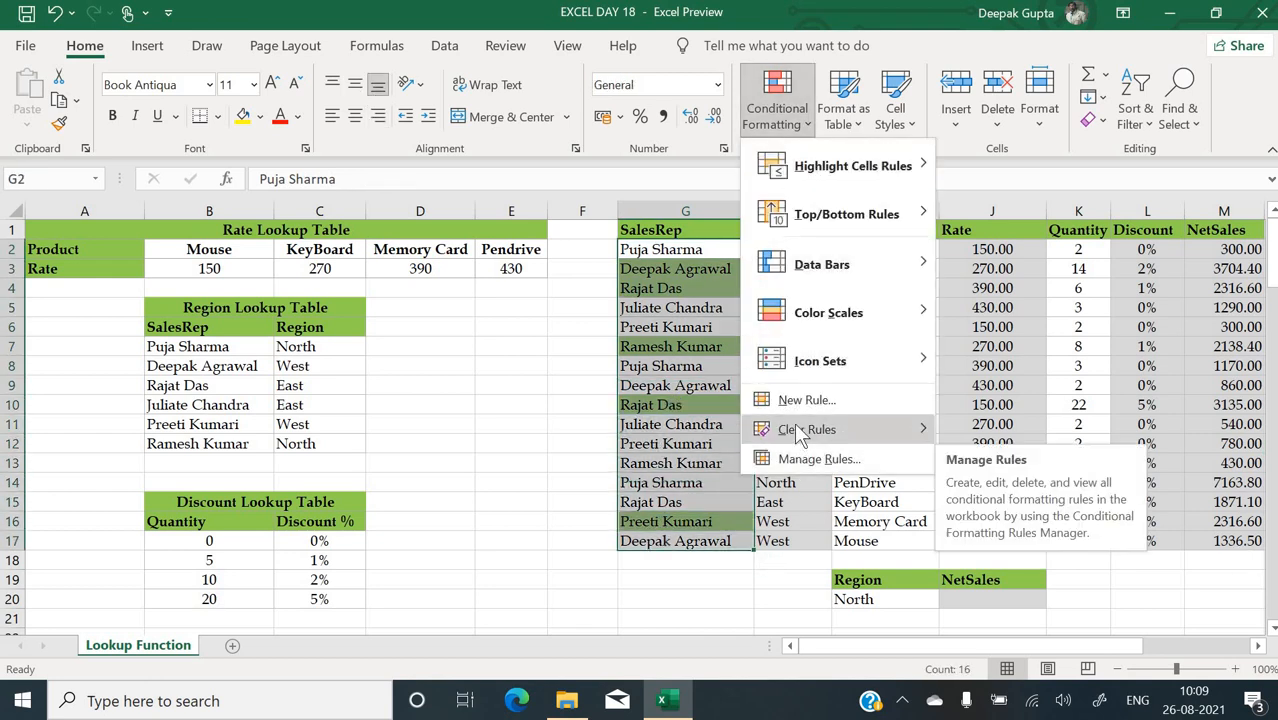
left_click(799, 459)
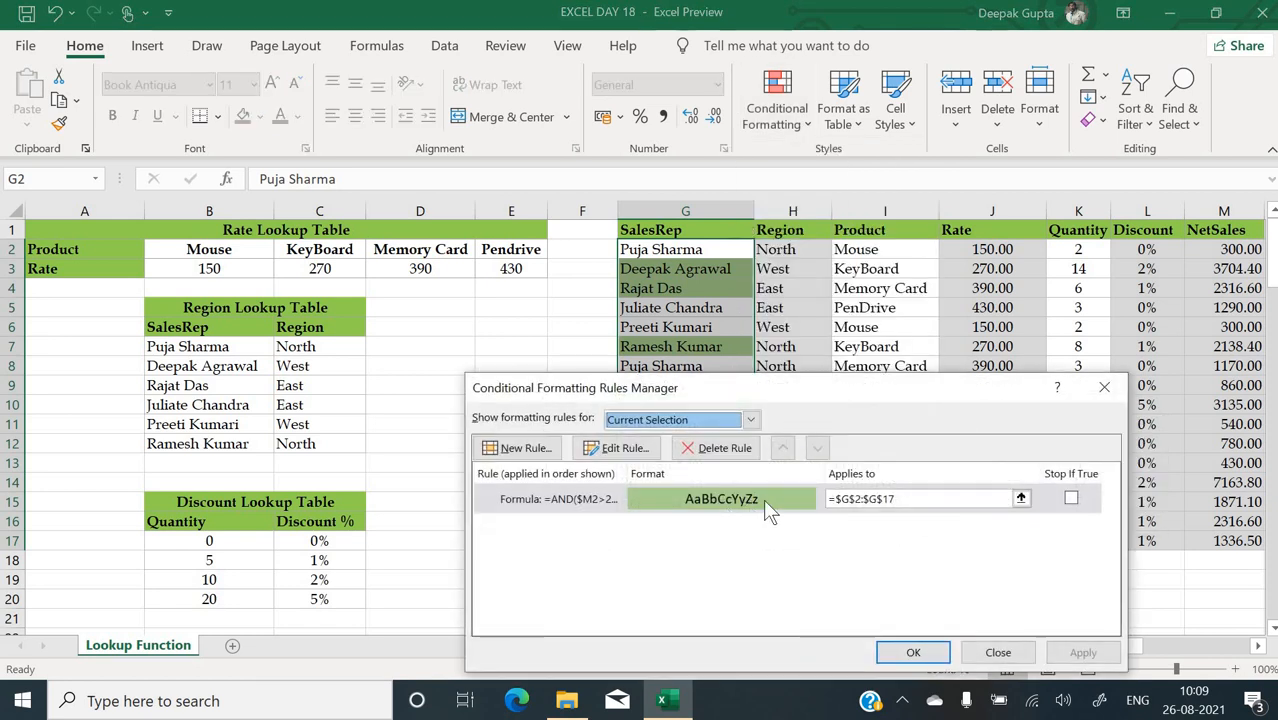
left_click(998, 652)
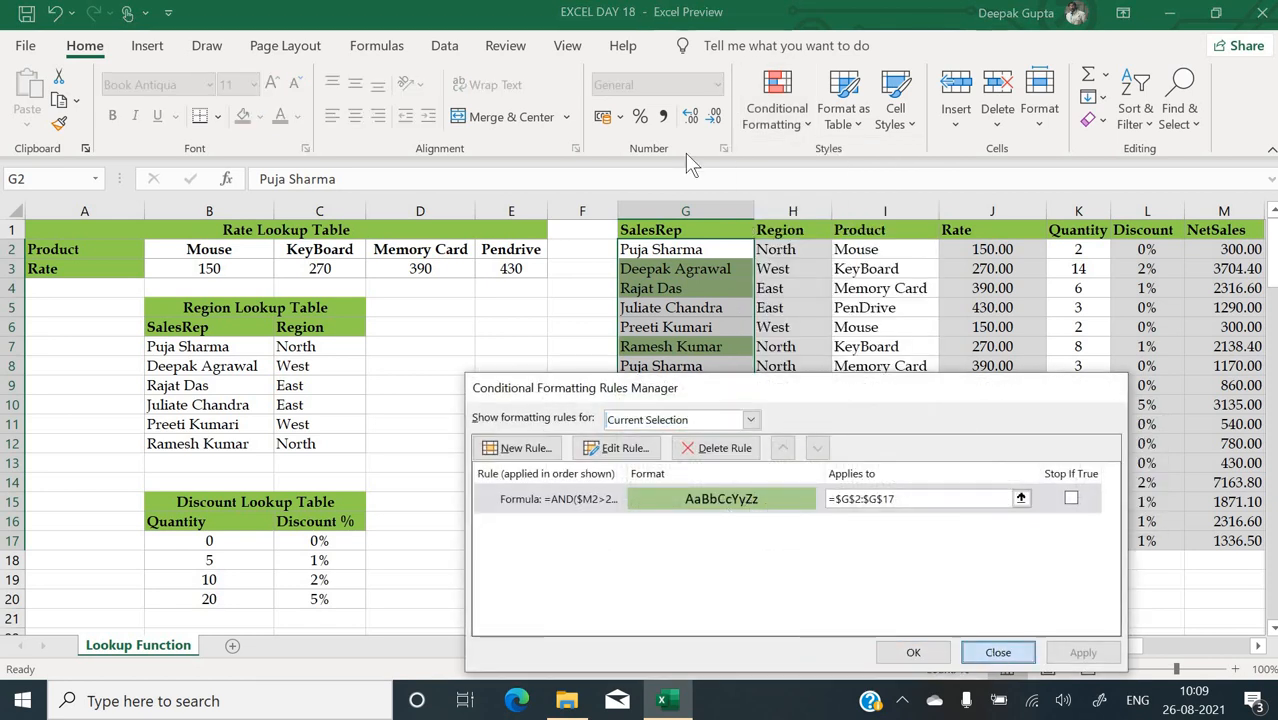
- Clear the conditional formatting rules from the selected SalesRep cells G2:G17
left_click(800, 127)
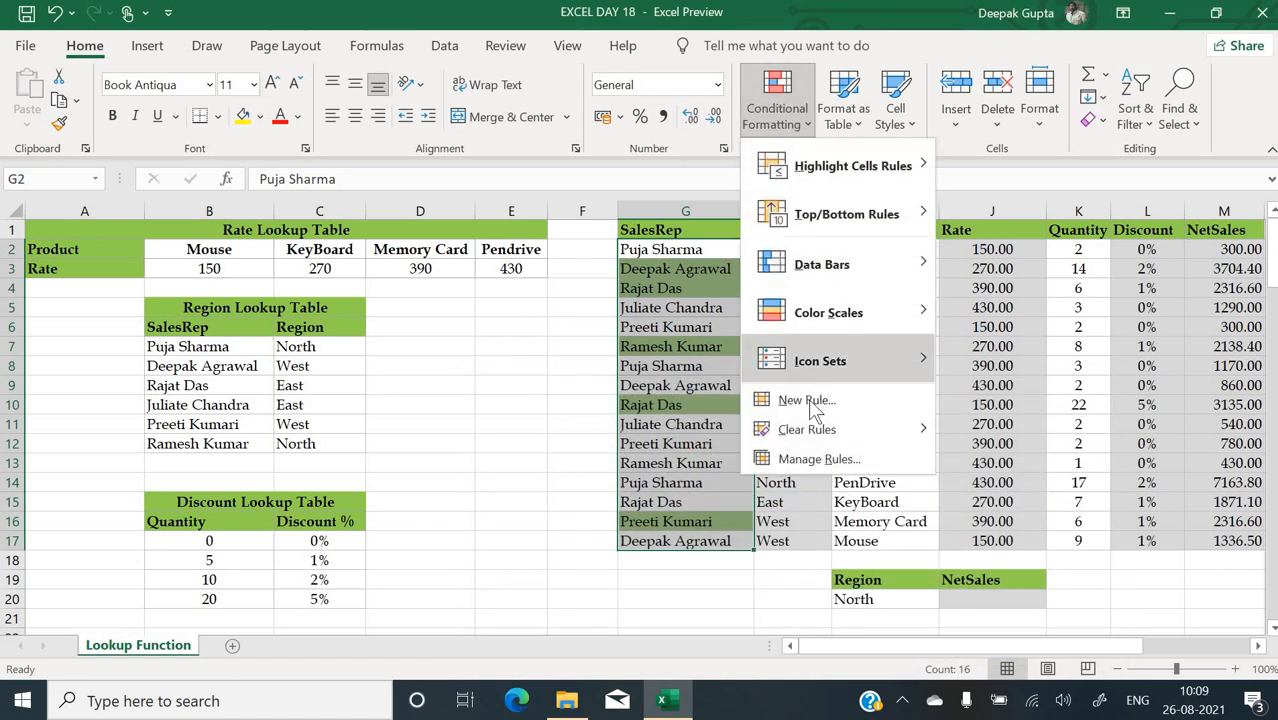
mouse_move(928, 440)
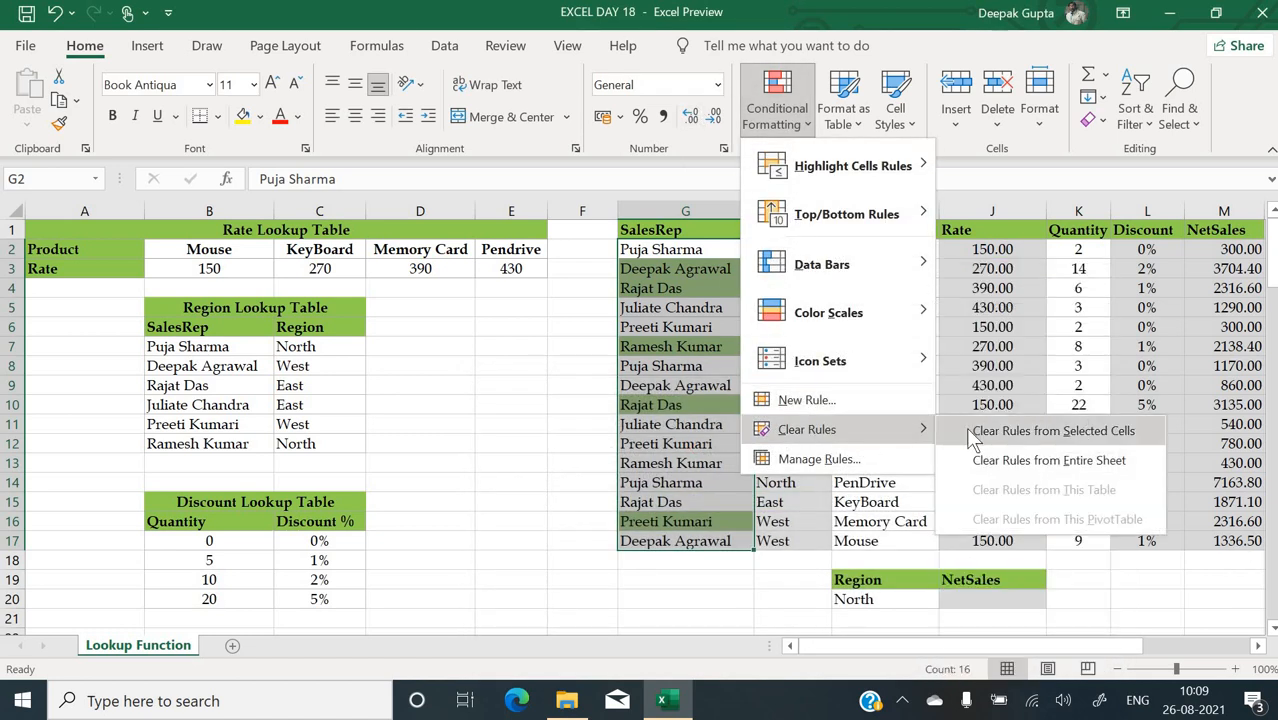
left_click(966, 429)
left_click(1012, 405)
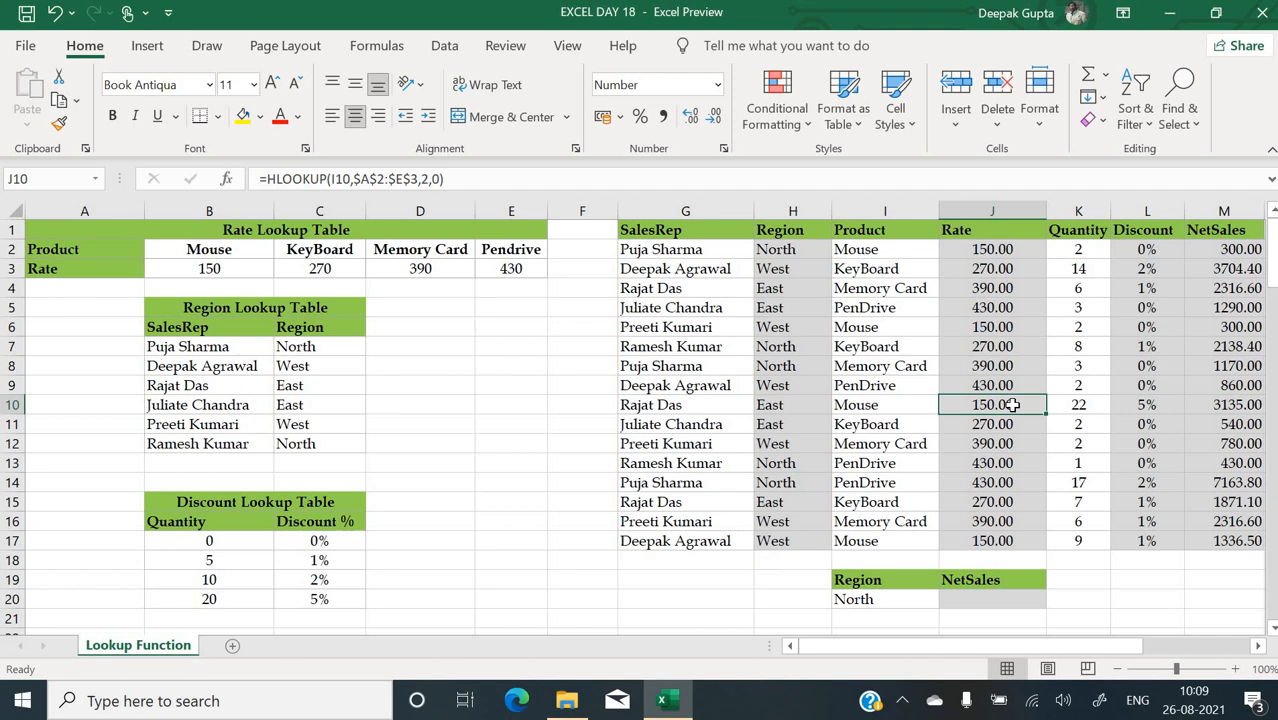
left_click(889, 362)
key("Right")
key("Right")
key("Right")
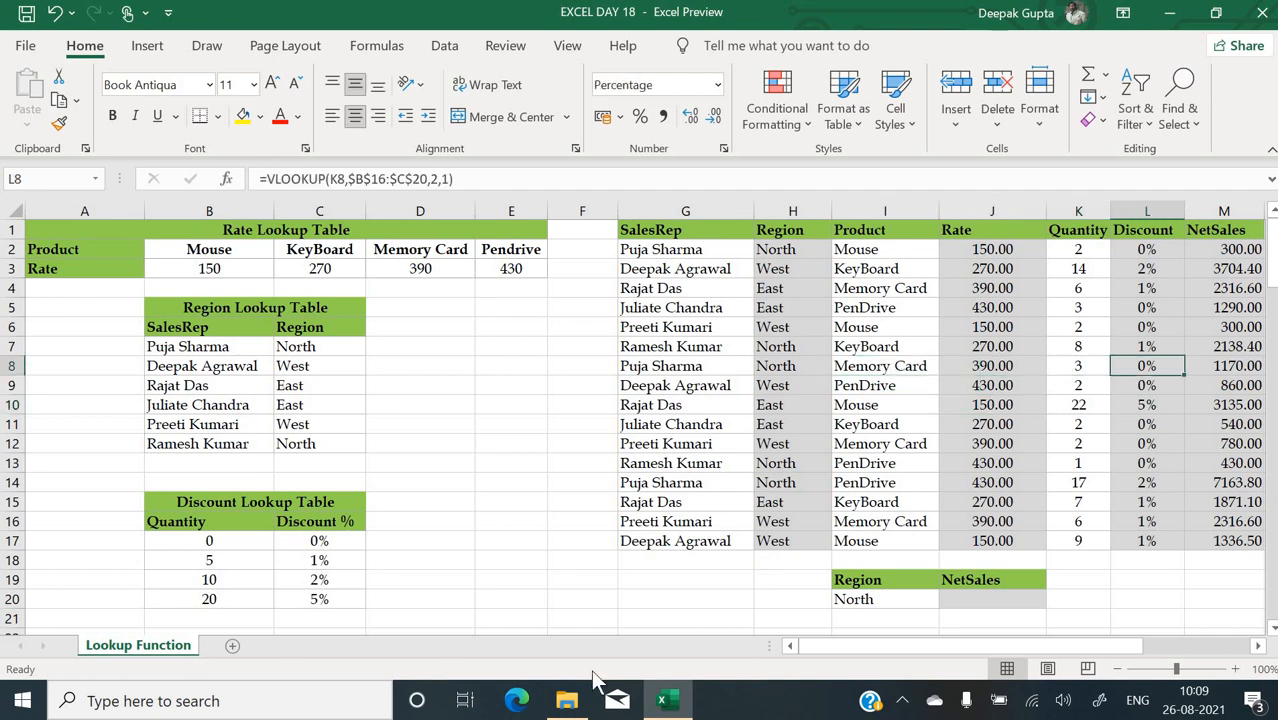
- Try the region drop-down list in I20 by choosing West, and switch it back to North
left_click(982, 600)
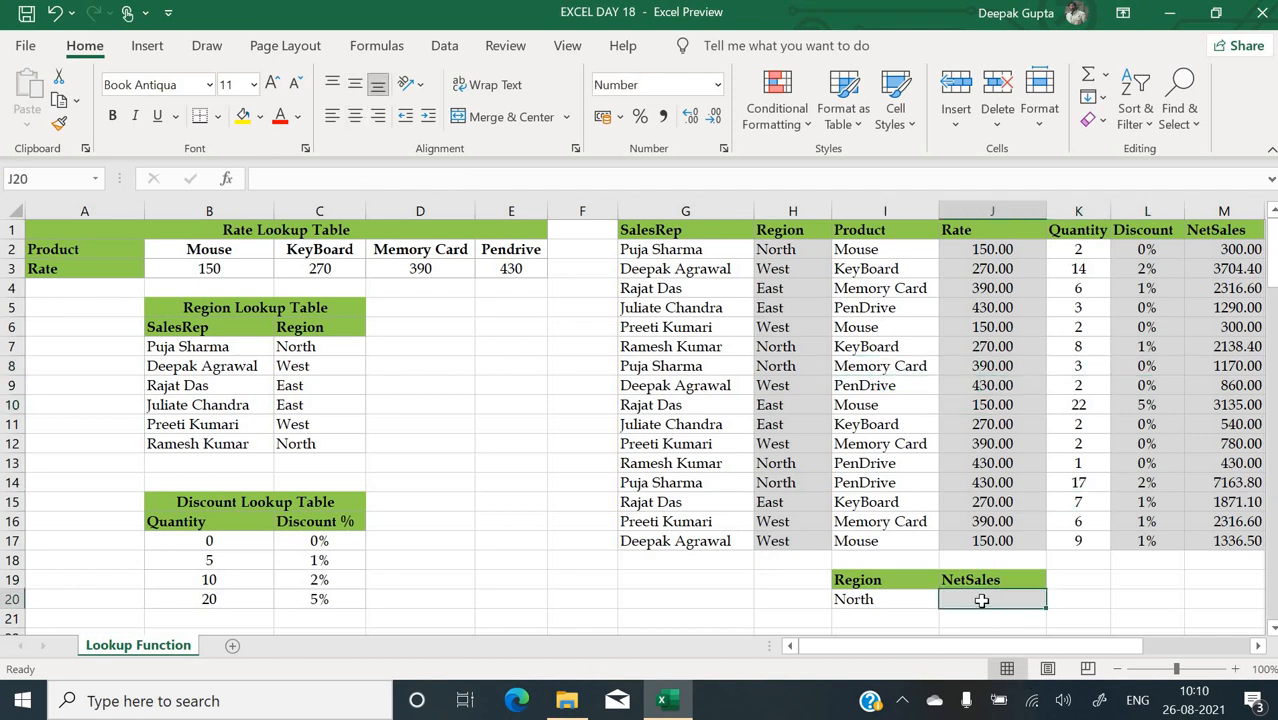
scroll(982, 600, "right", 2)
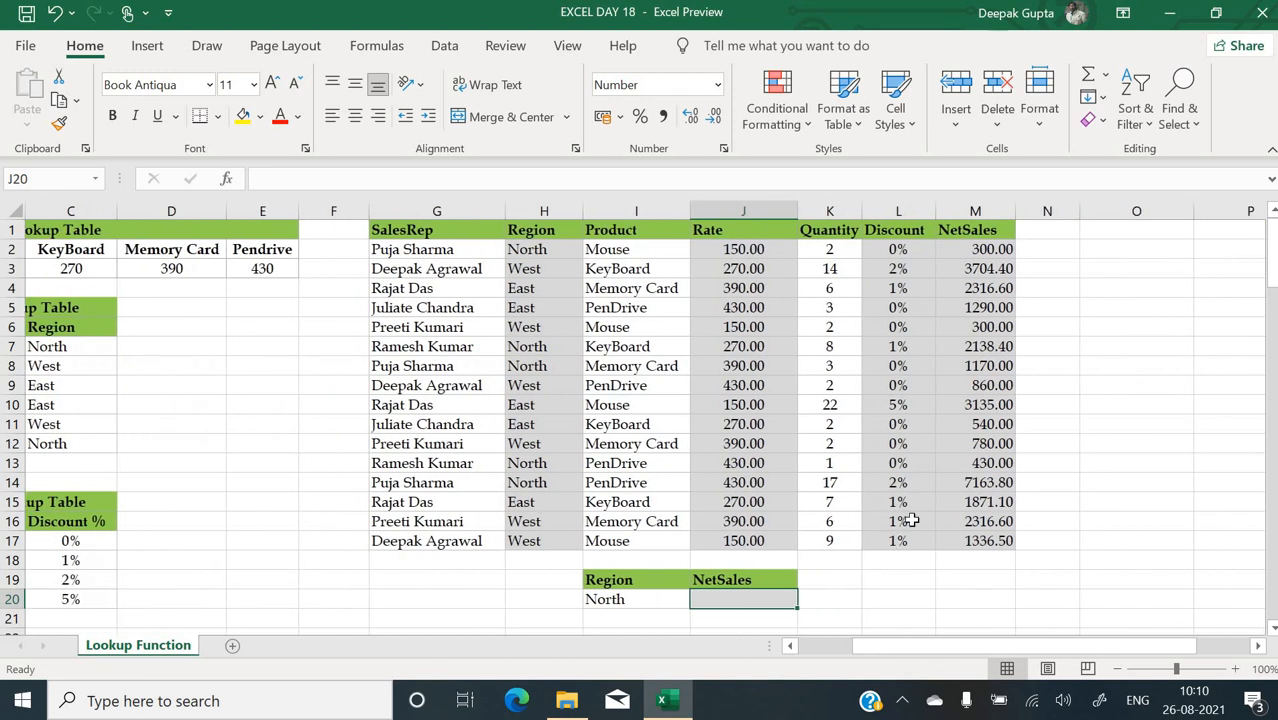
left_click(664, 598)
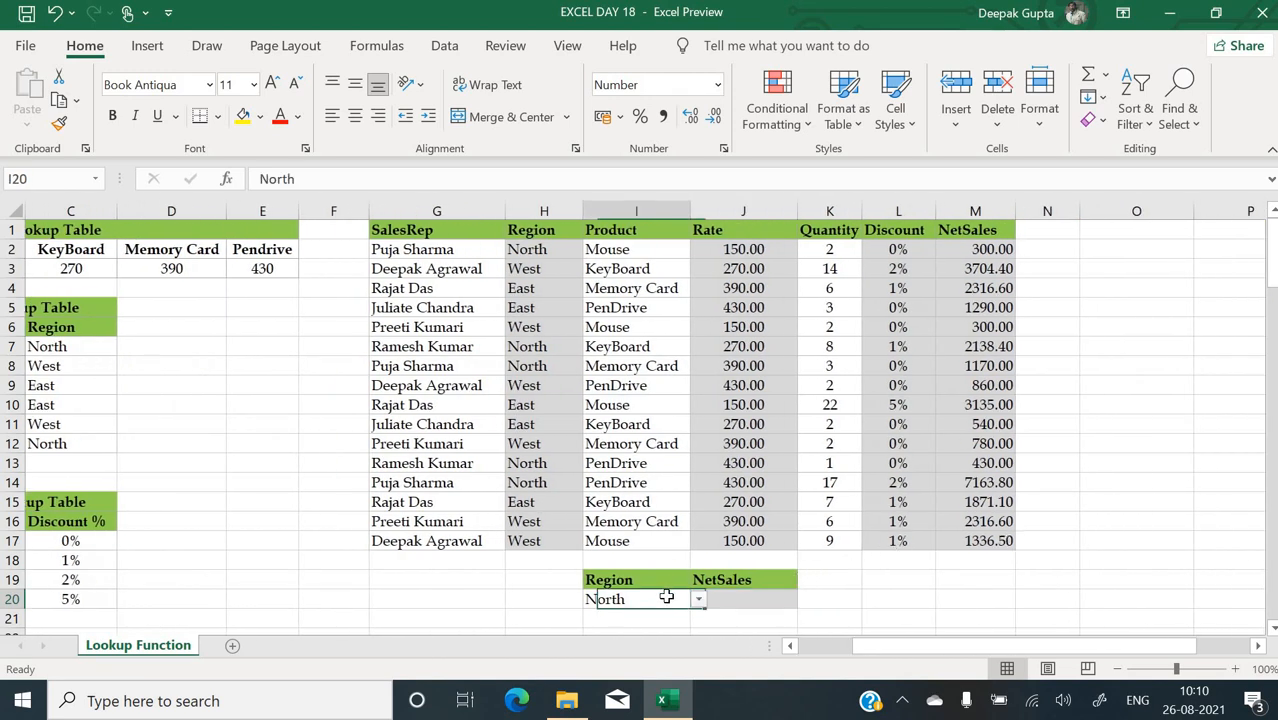
left_click(698, 600)
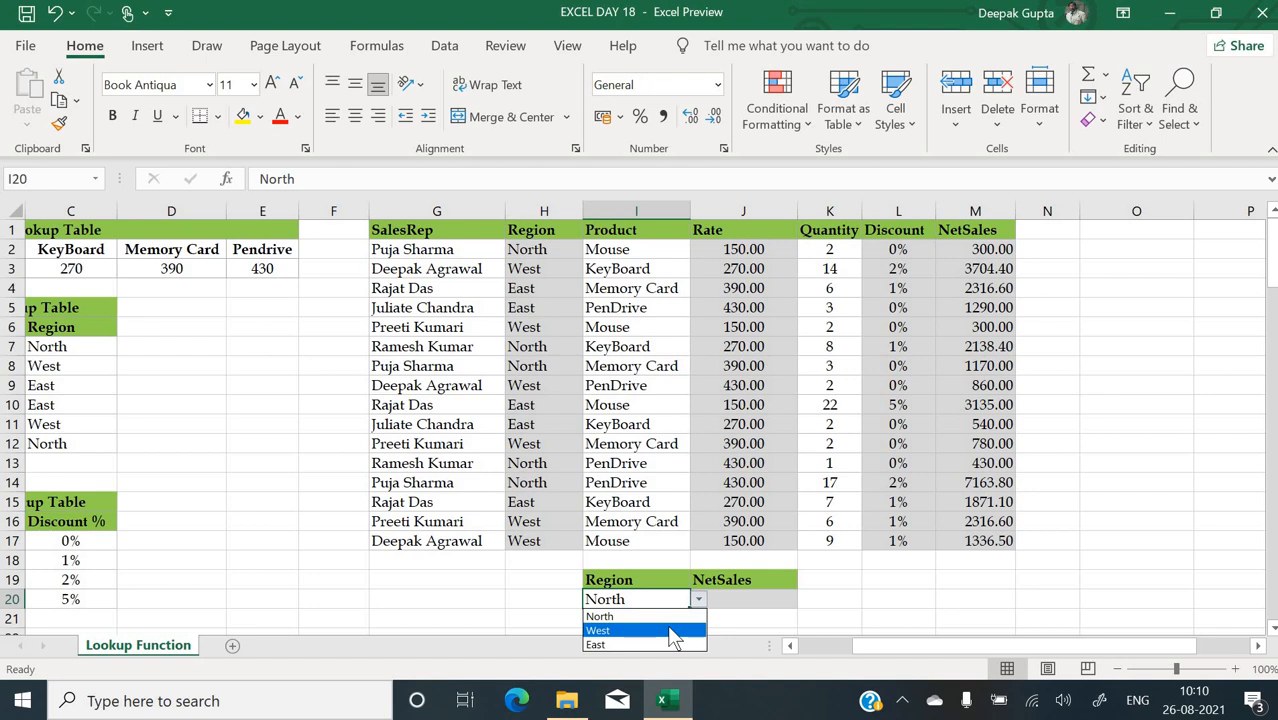
left_click(671, 632)
left_click(698, 600)
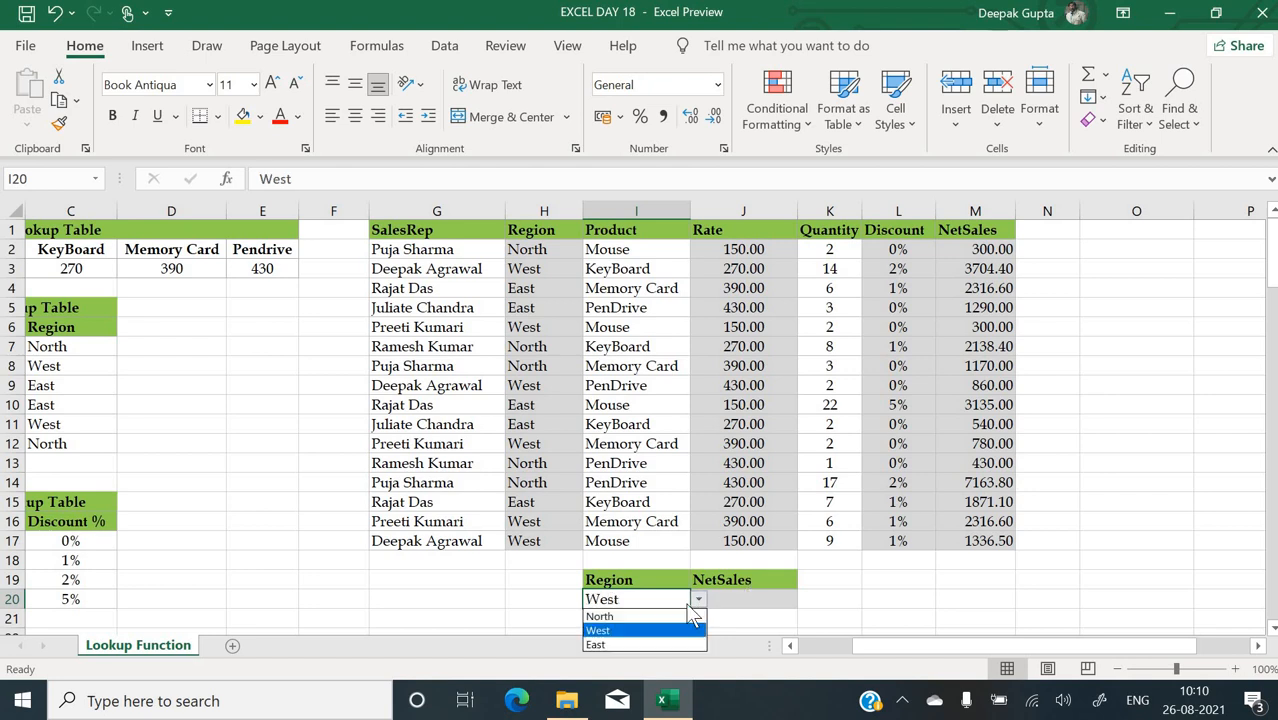
left_click(658, 618)
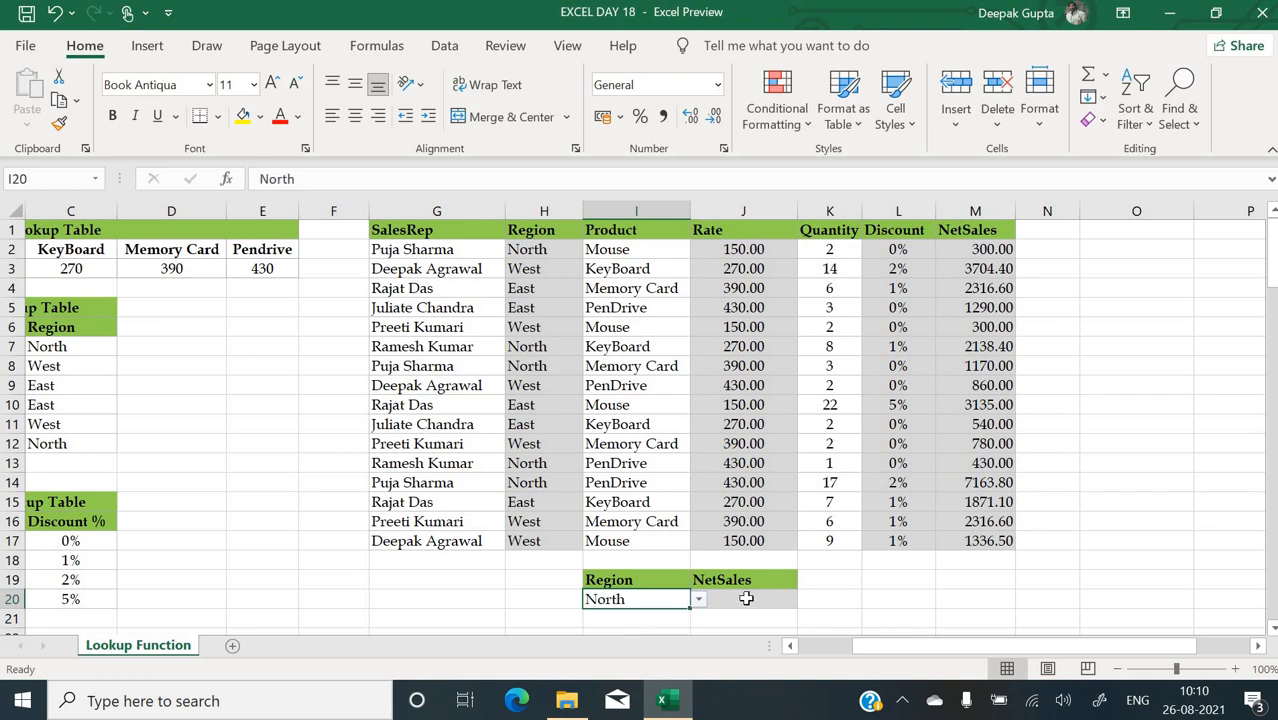
- Enter a SUMIF formula in J20 that matches regions H2:H17 to I20 and sums the net sales in M2:M17
left_click(747, 598)
type("=")
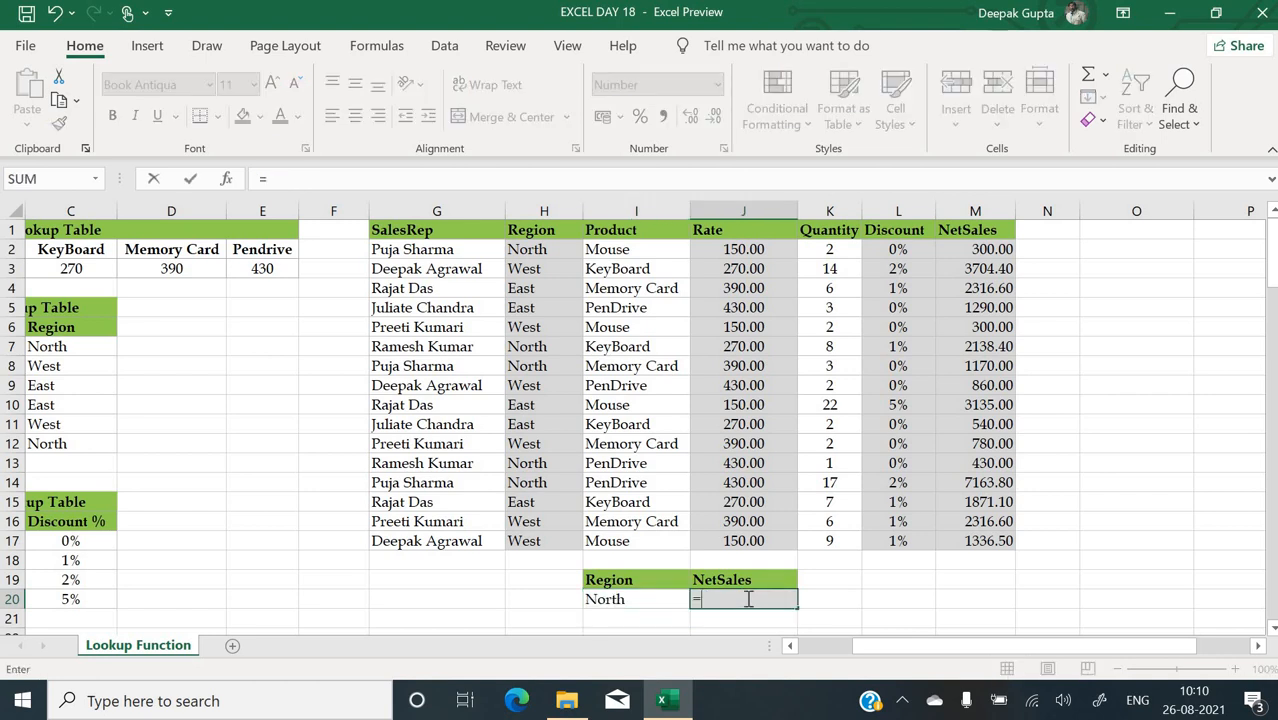
type("sum")
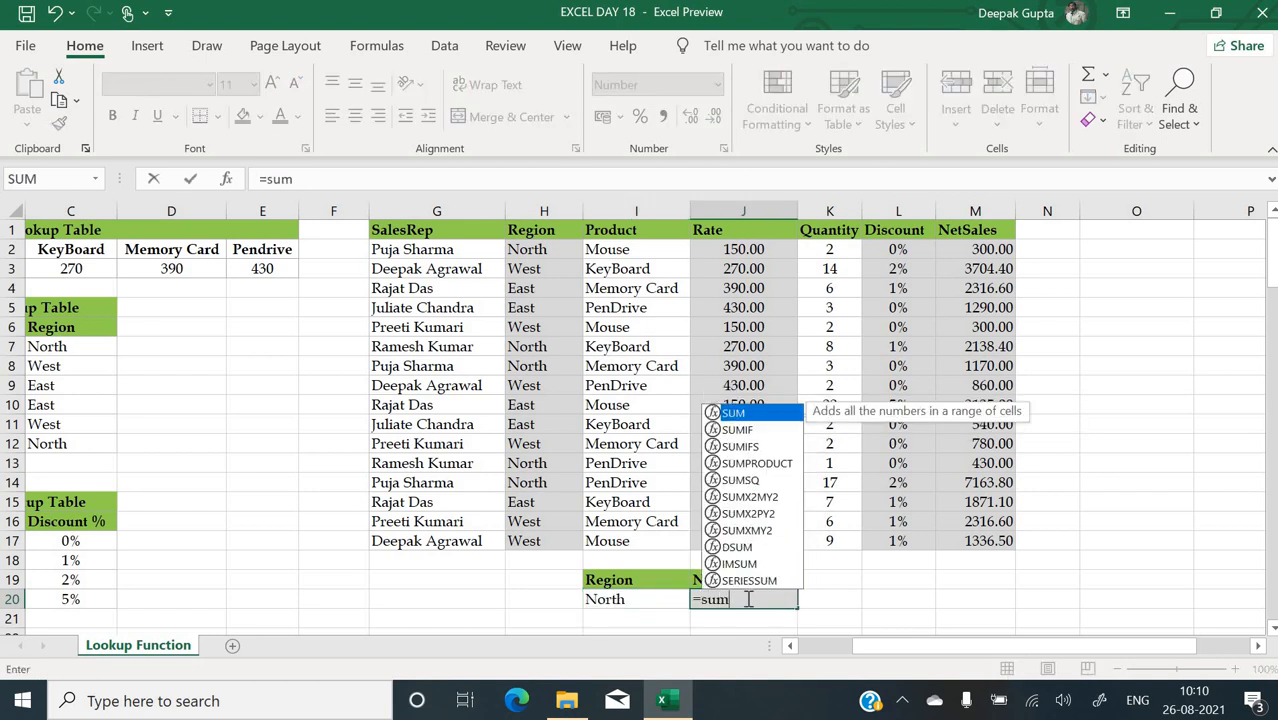
type("if")
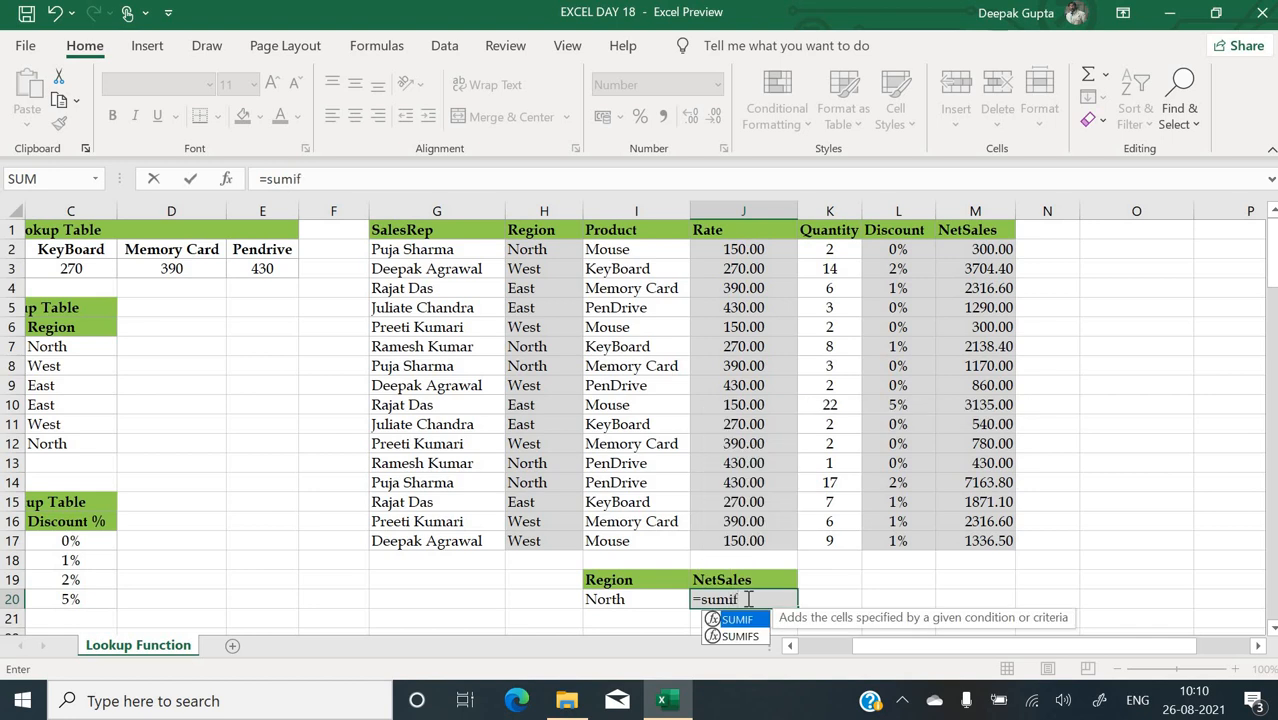
type("(")
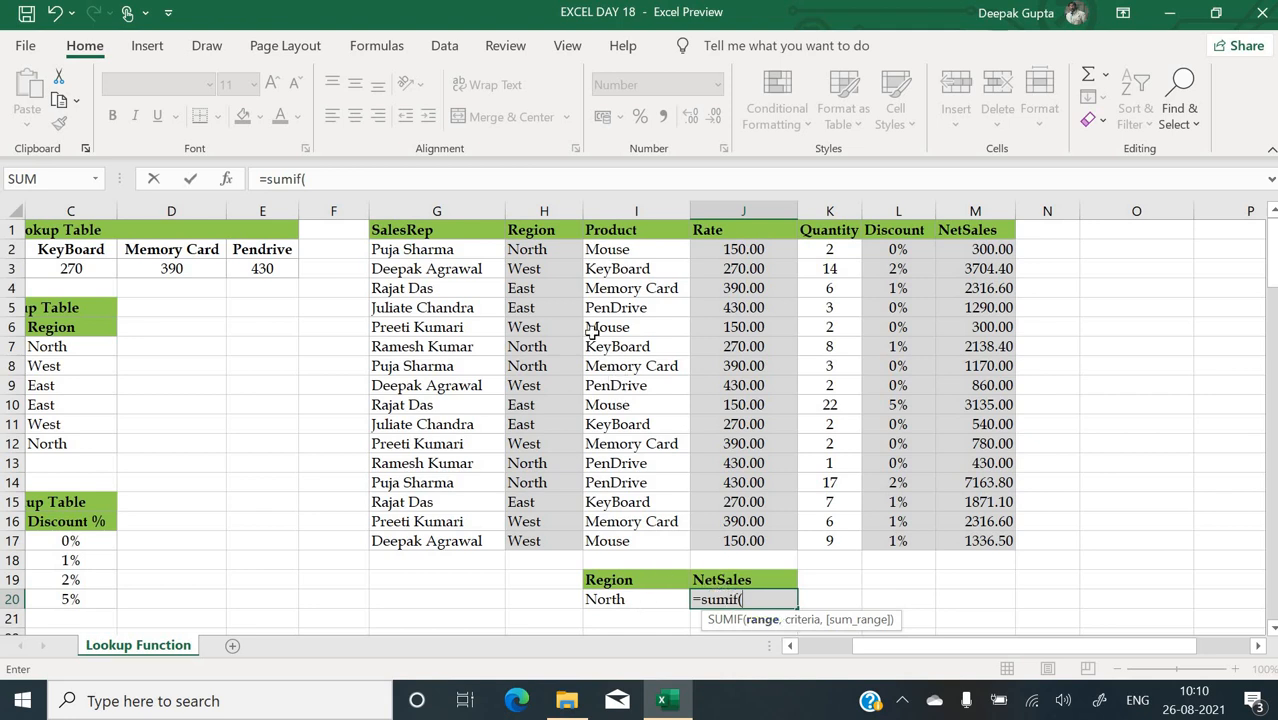
left_click_drag(551, 250, 533, 542)
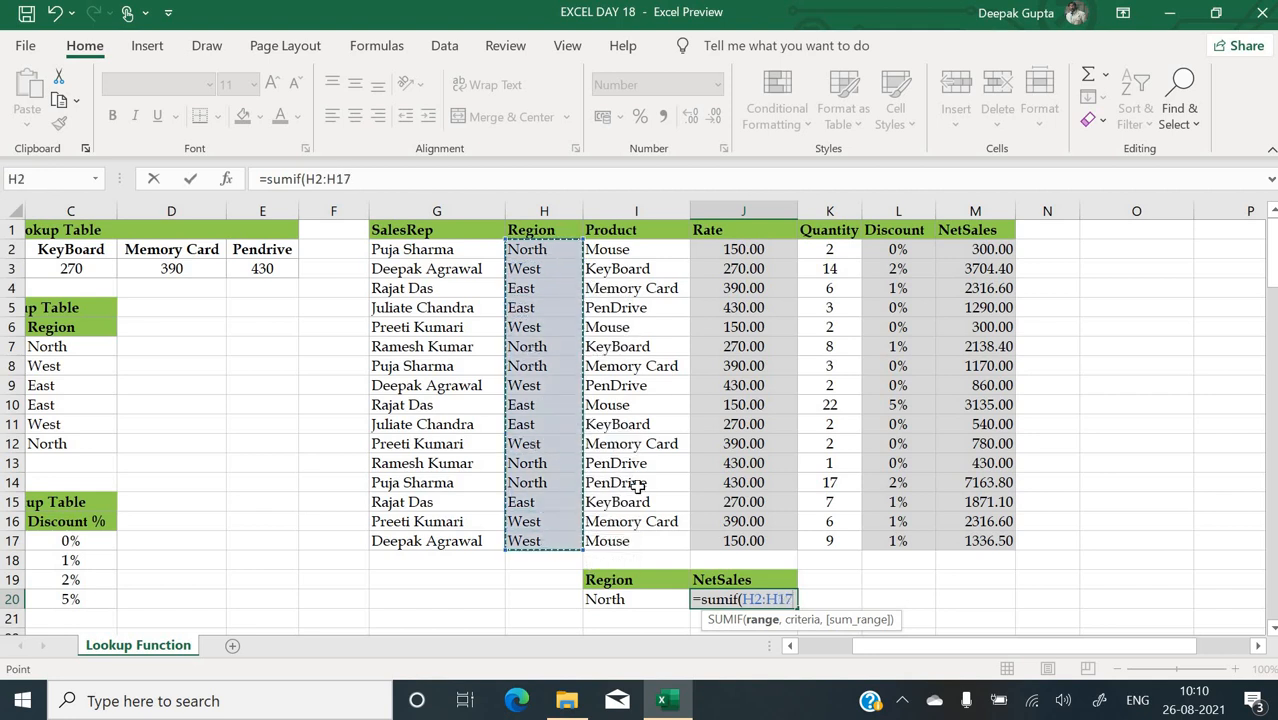
type(",")
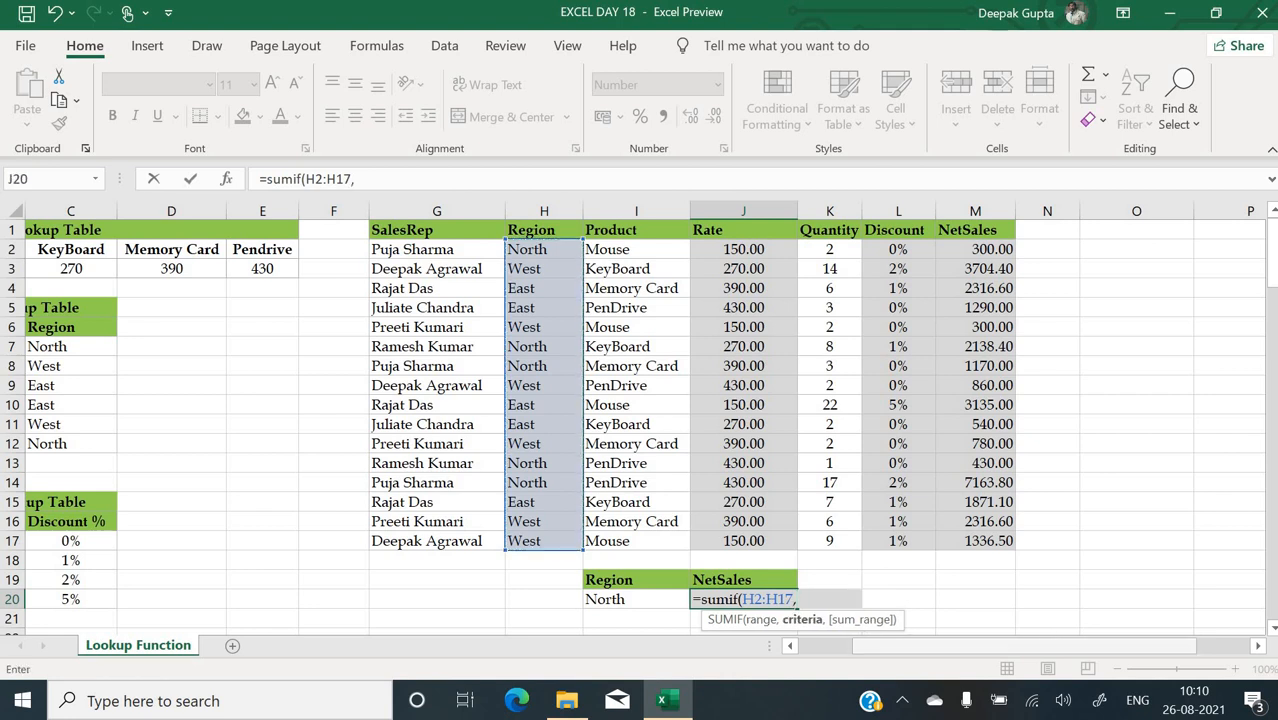
left_click(610, 598)
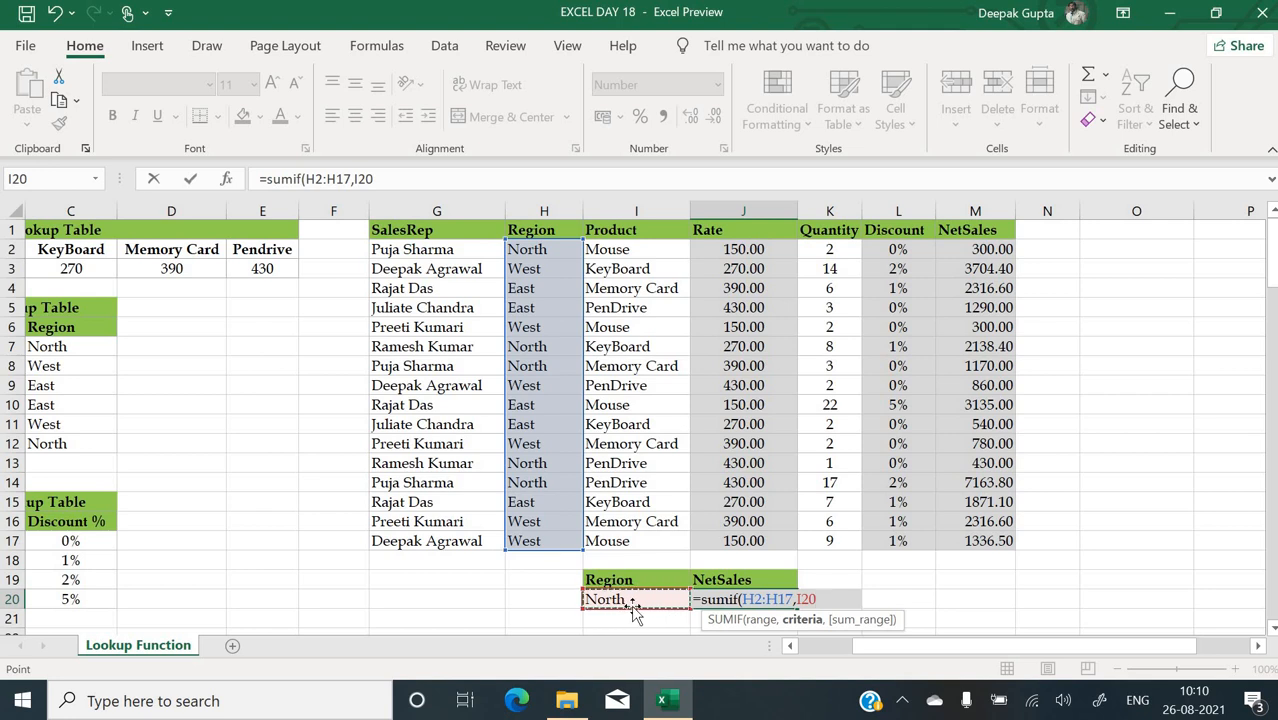
type(",")
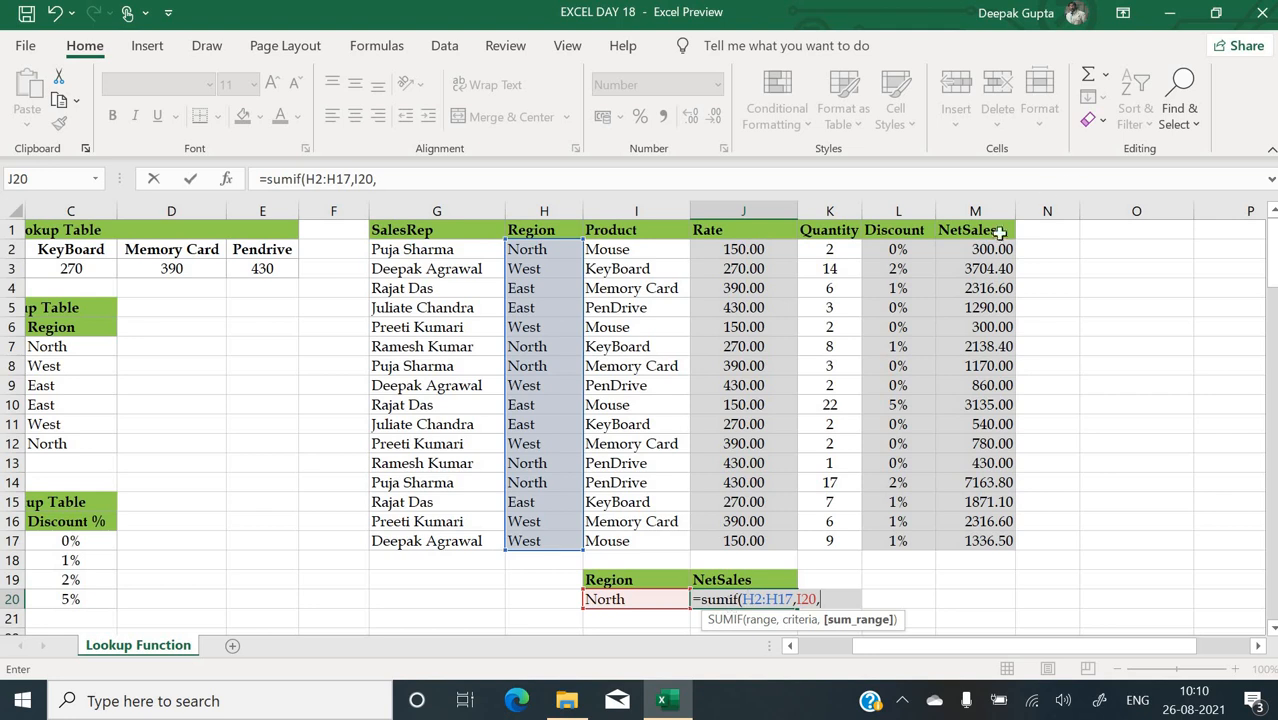
left_click_drag(973, 256, 956, 540)
key("Return")
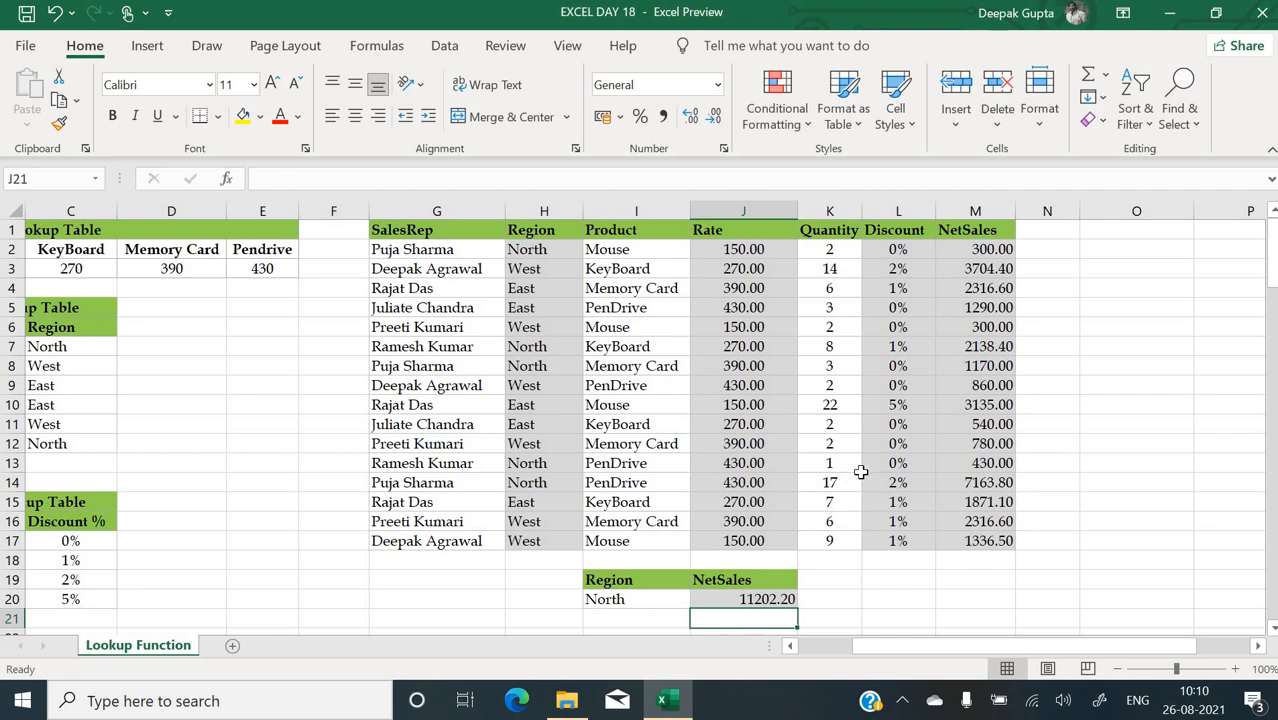
- Check the North total by selecting only the North rows' net sales, M2, M7, M8, M13 and M14, and reading their sum
left_click(987, 249)
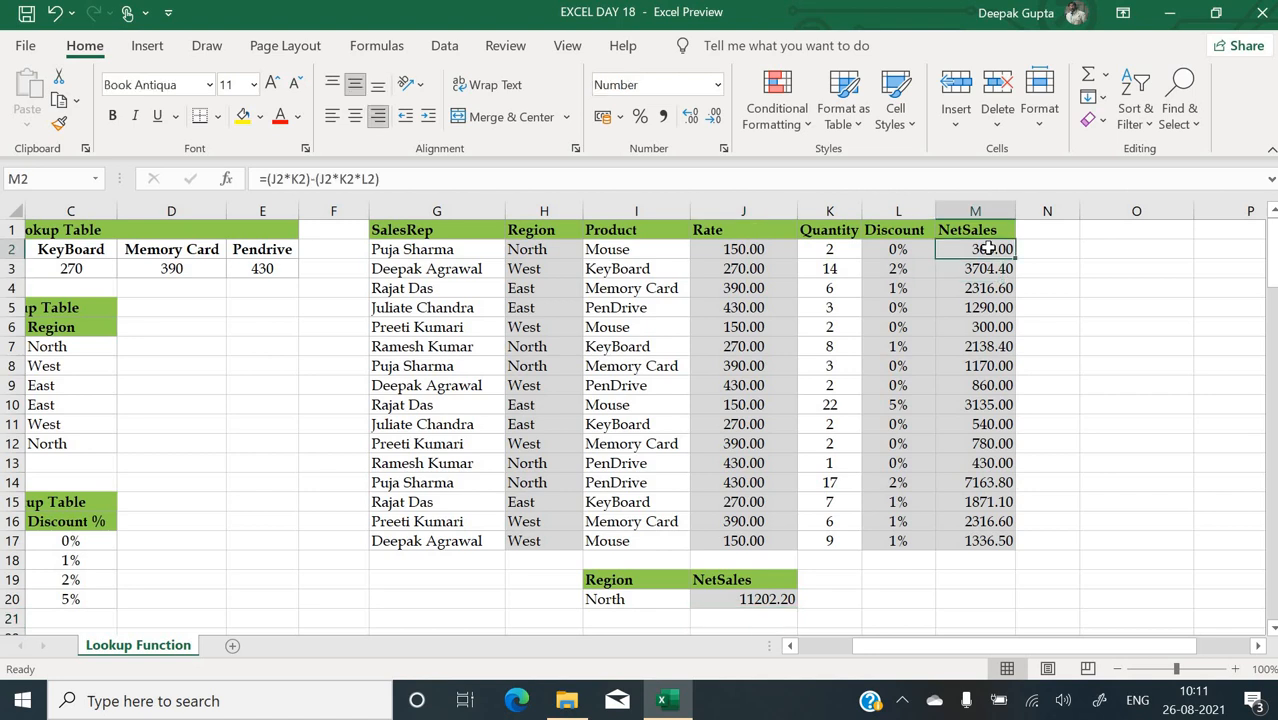
left_click(988, 346, "ctrl")
left_click(990, 366, "ctrl")
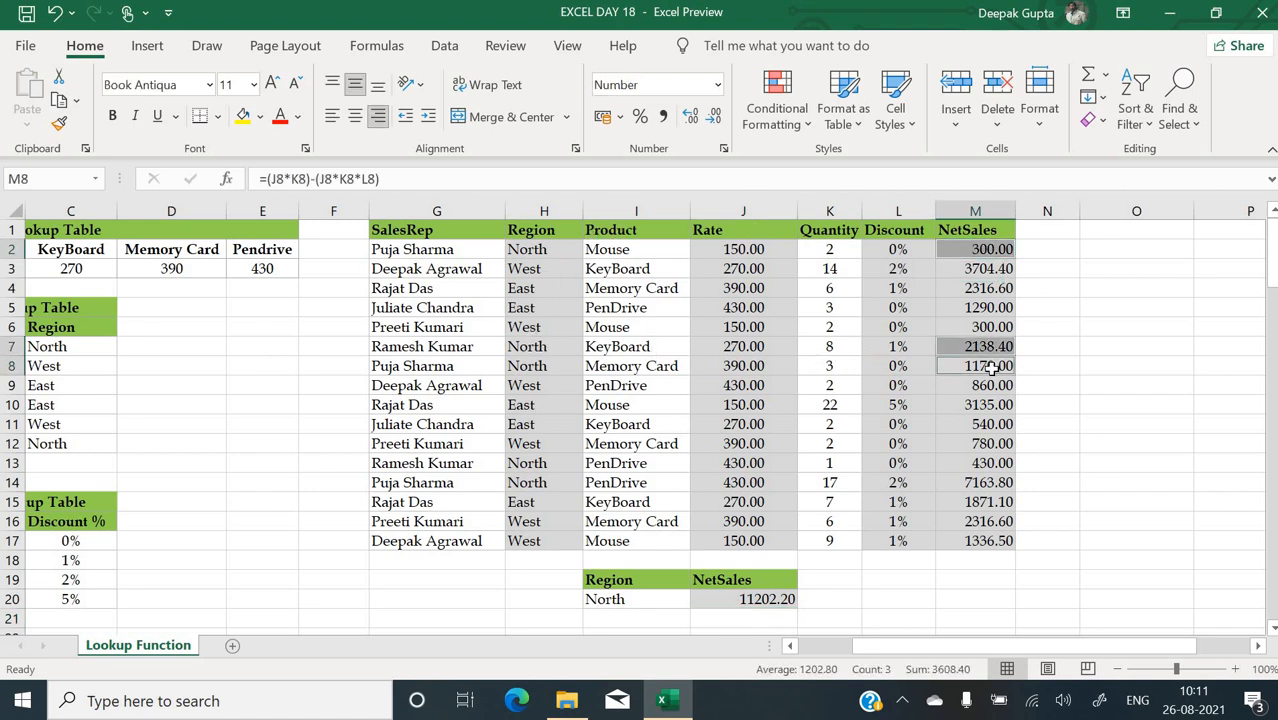
left_click(977, 463, "ctrl")
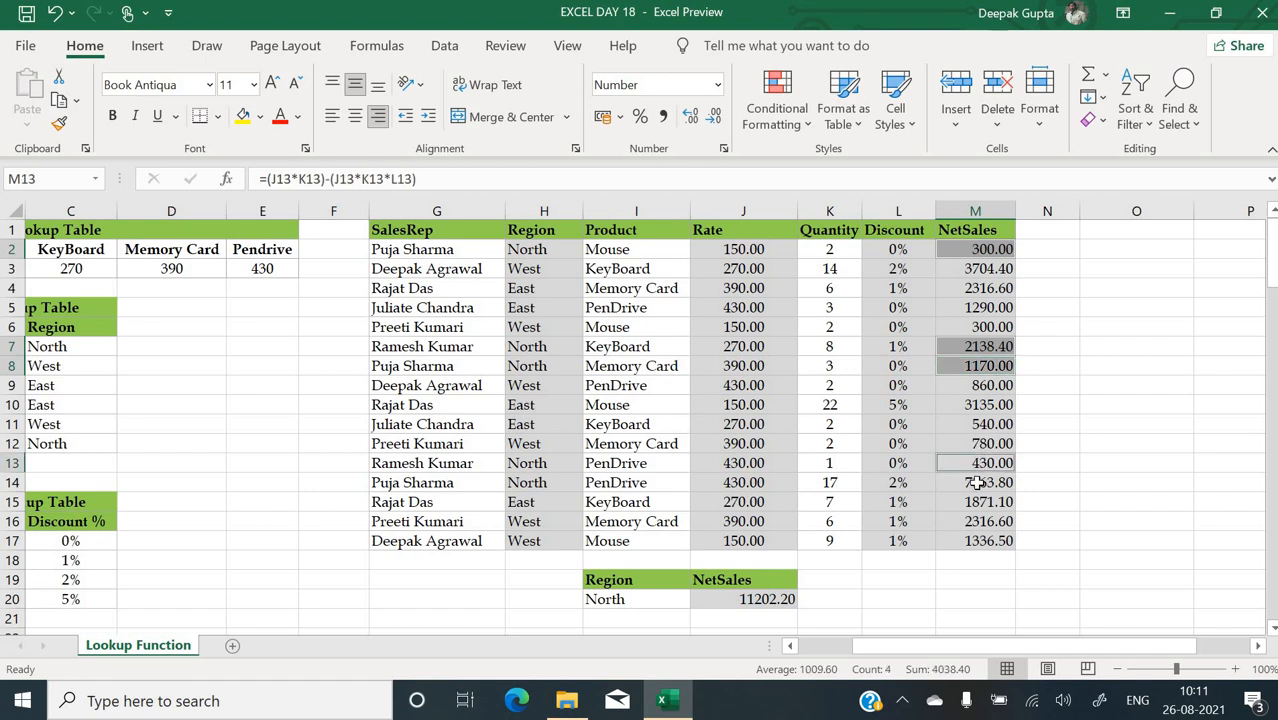
left_click(972, 484, "ctrl")
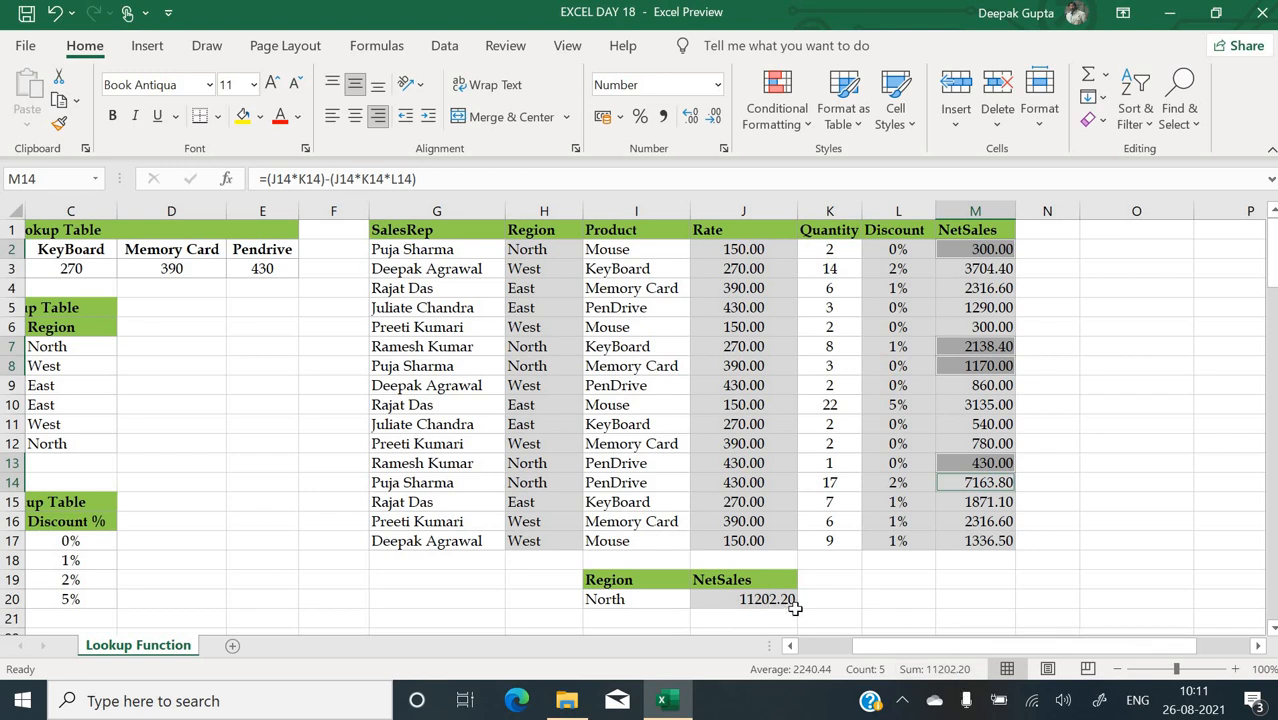
left_click(1093, 538)
- Test the net sales formula by changing the region in I20 to West and finally to East
left_click(670, 597)
key("alt+Down")
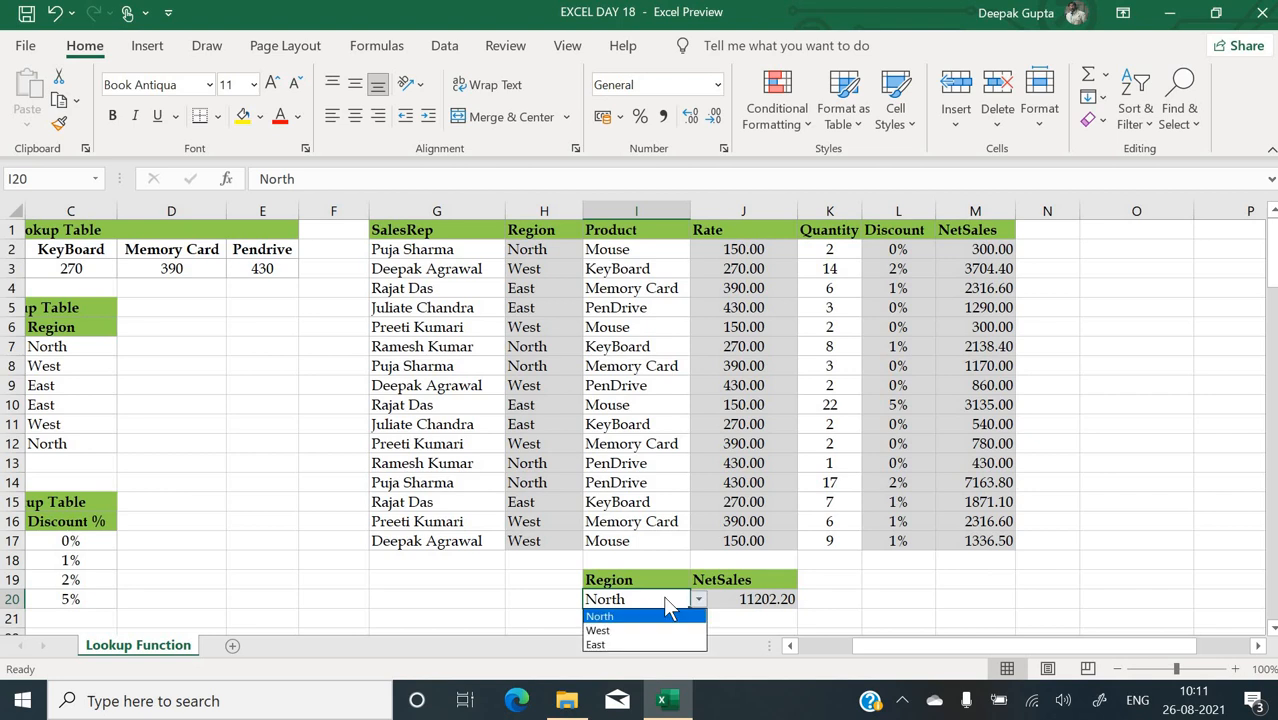
left_click(650, 631)
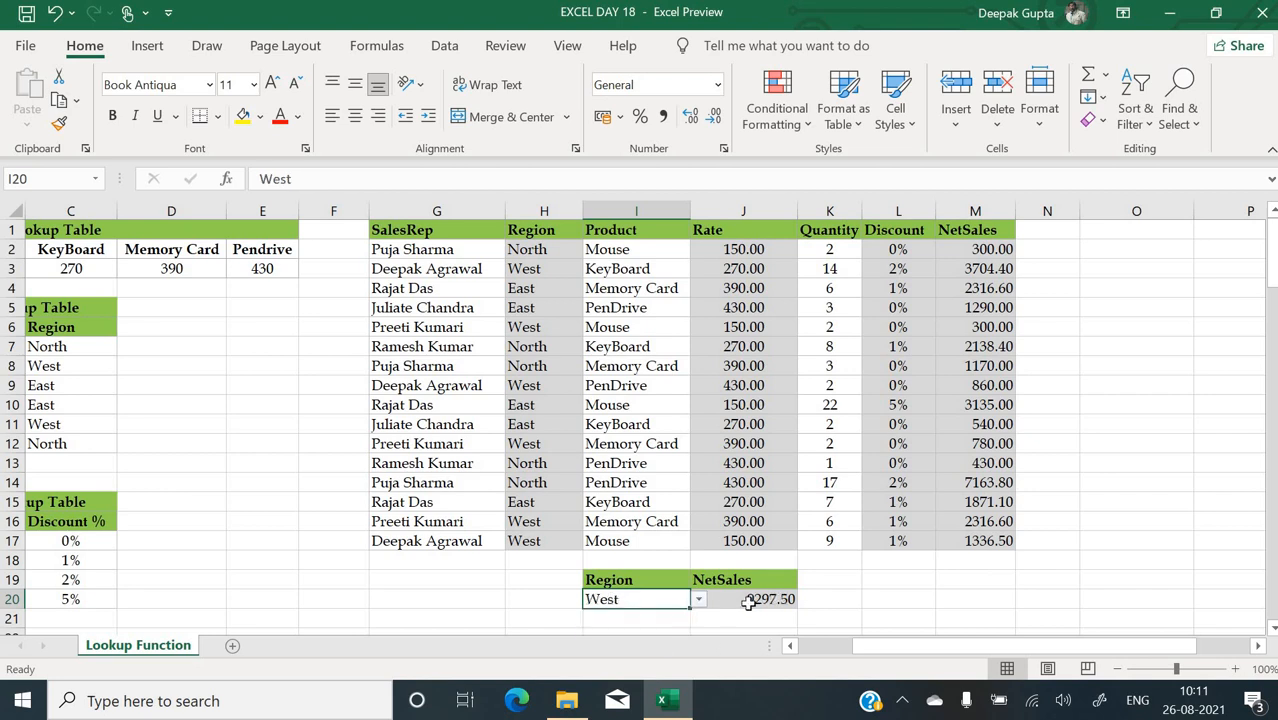
left_click(698, 600)
left_click(663, 644)
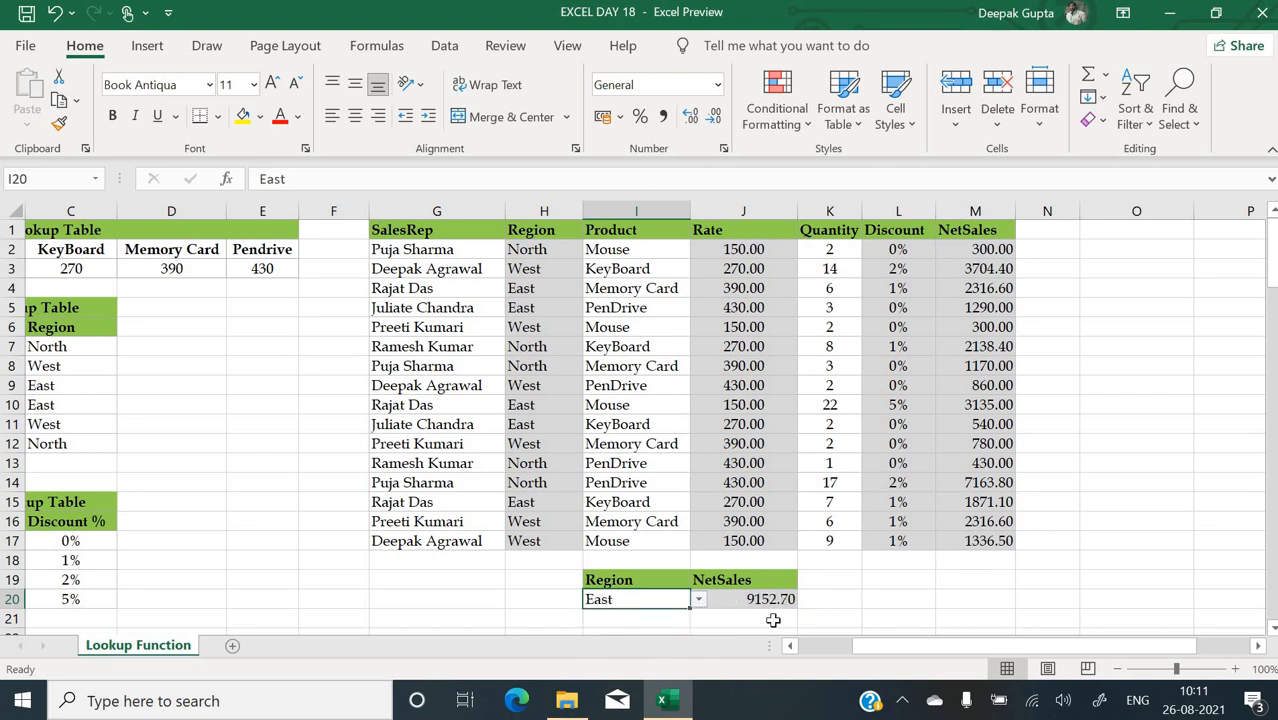
left_click(400, 561)
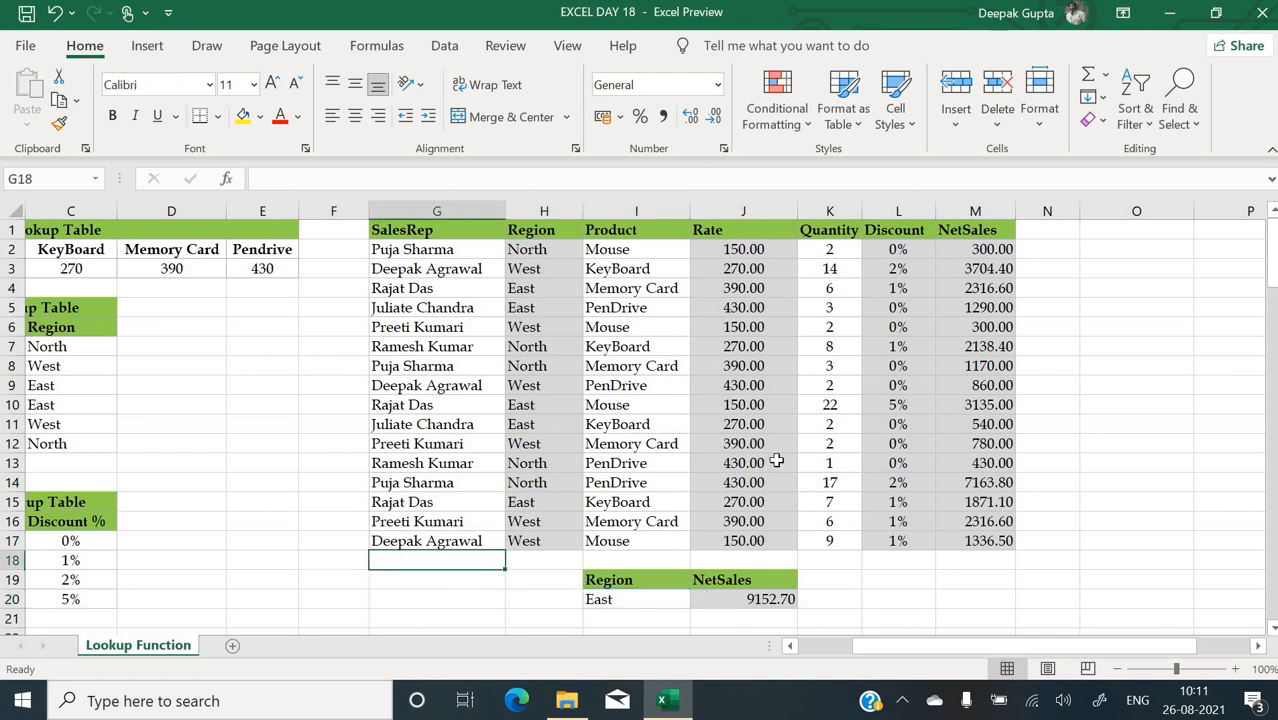
- Examine the Example 2 table's Sales ID, Product and Quantity data and its empty Agent, Rate, VAT and Discount columns
scroll(866, 460, "left", 3)
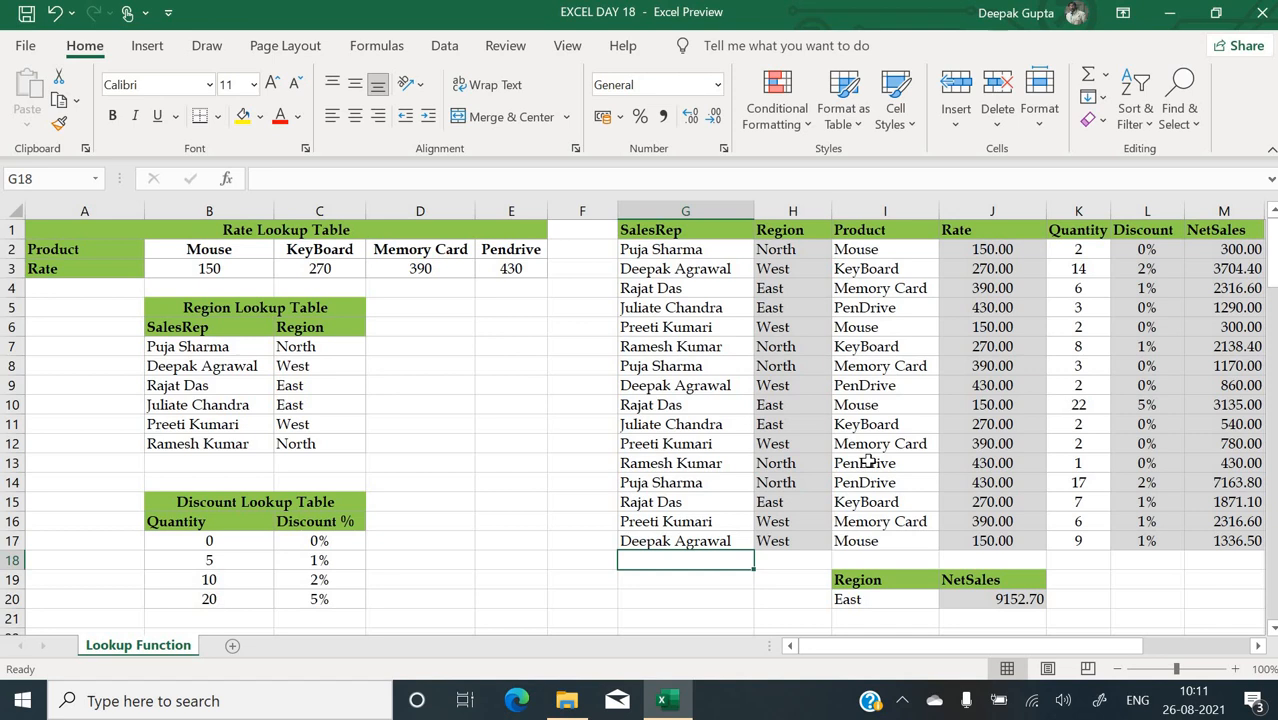
left_click(1005, 487)
scroll(667, 488, "down", 5)
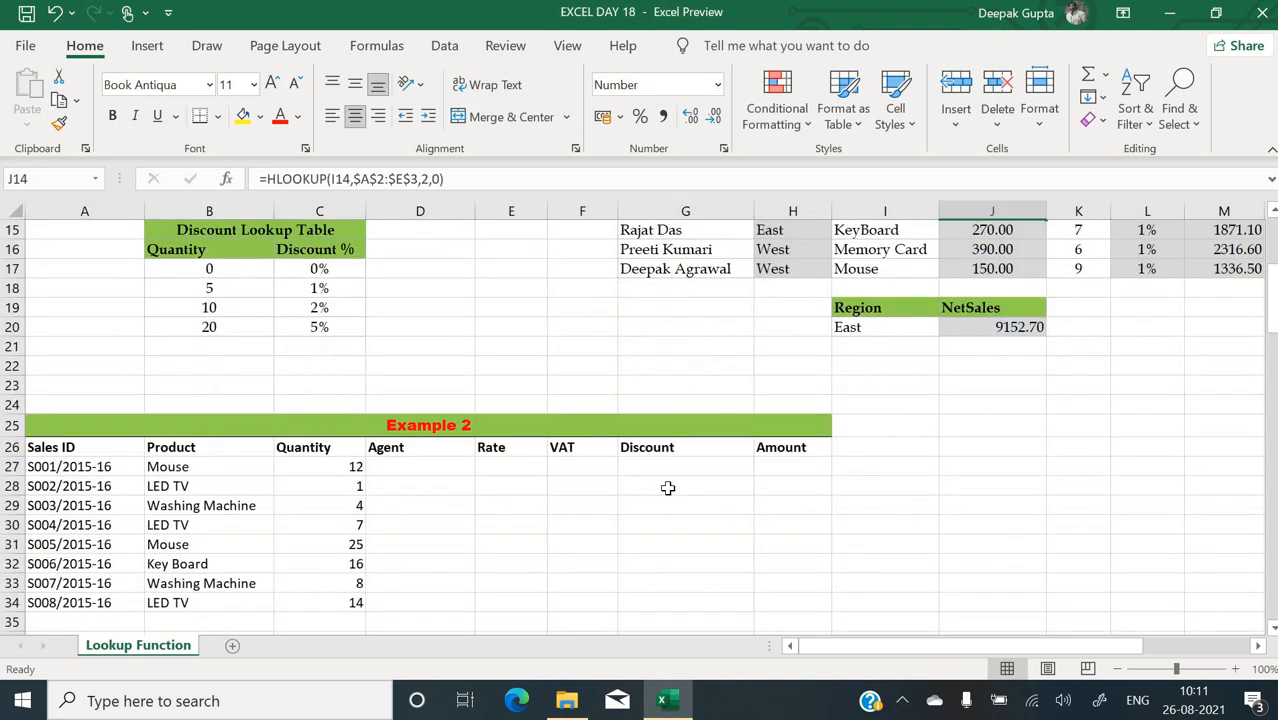
scroll(667, 488, "down", 3)
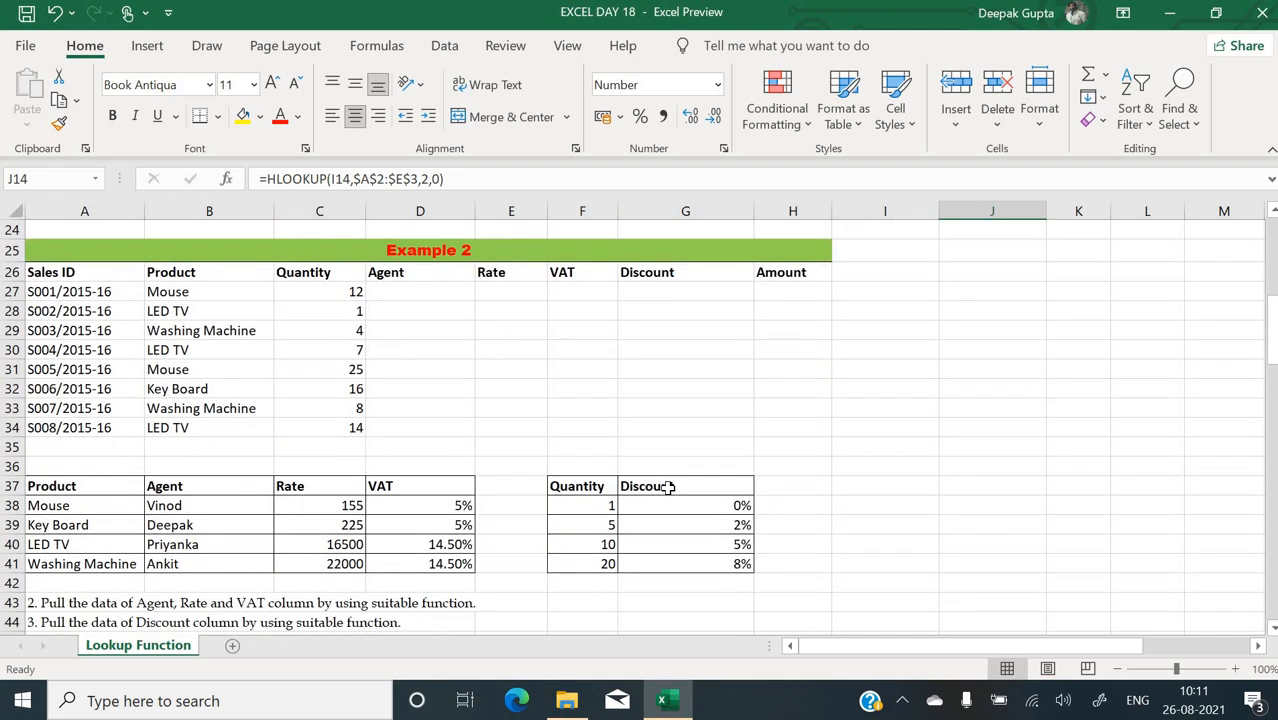
left_click(423, 288)
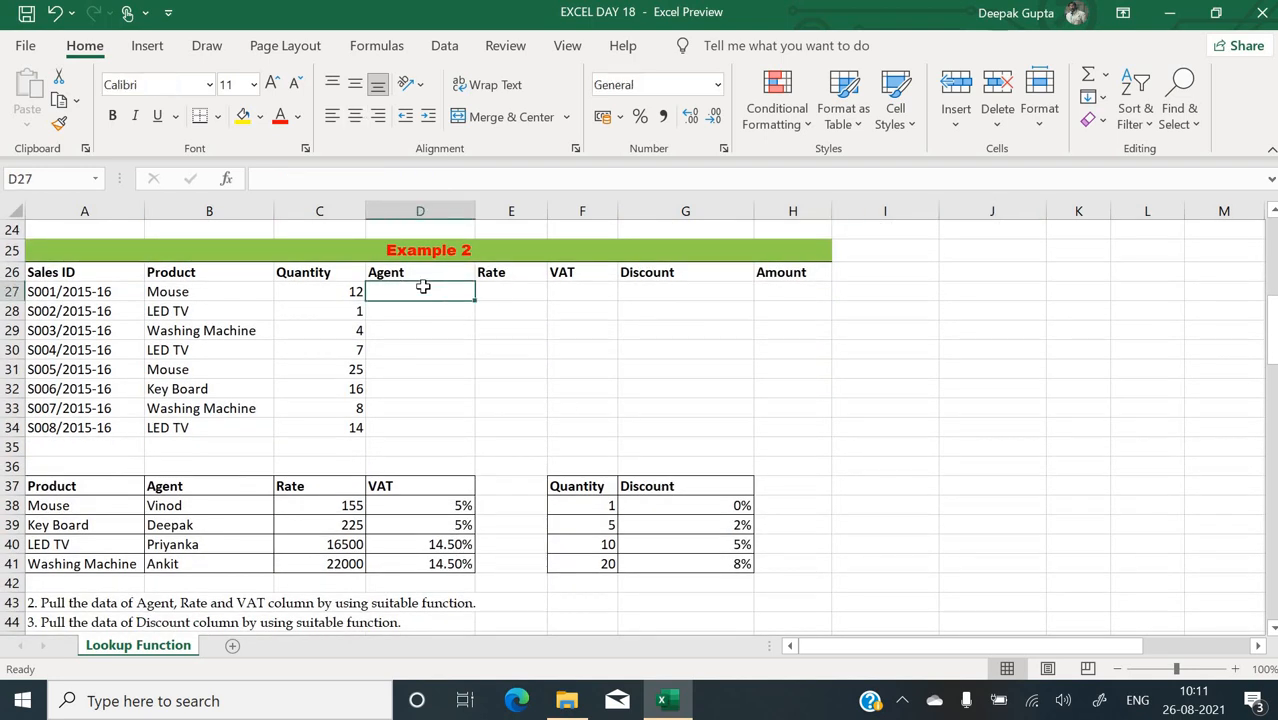
left_click_drag(78, 280, 60, 406)
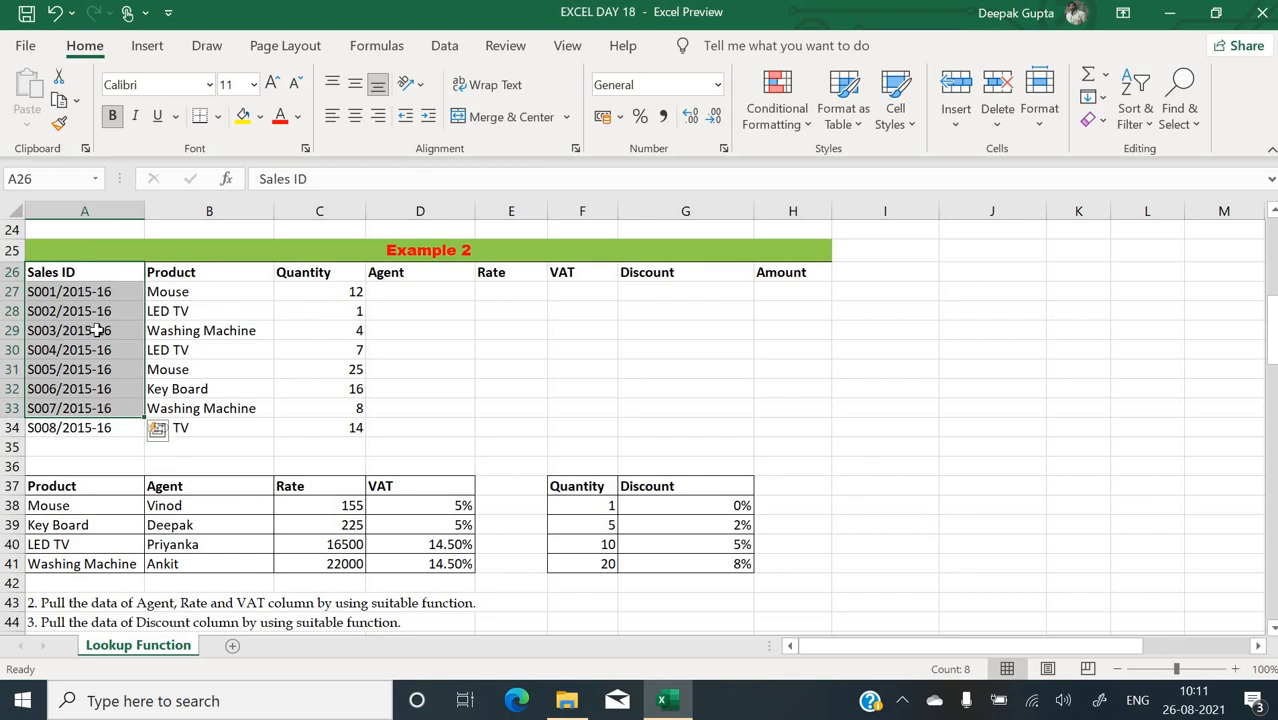
left_click_drag(60, 272, 85, 430)
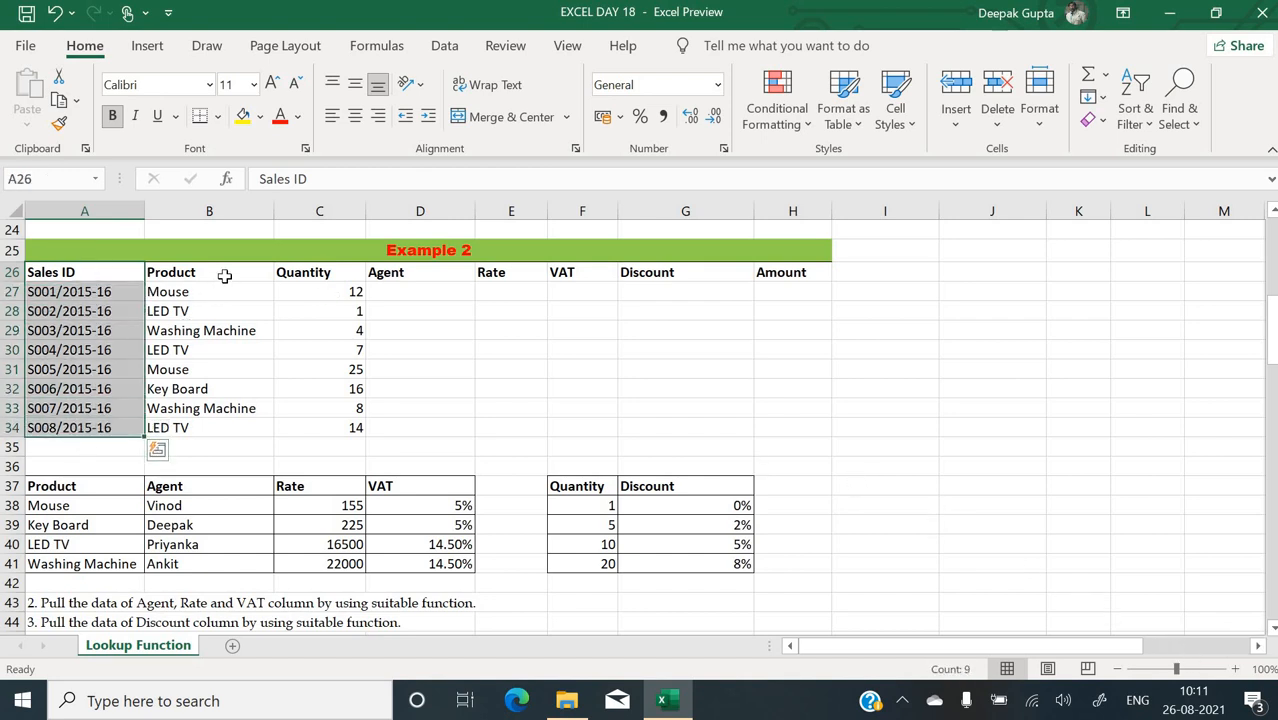
left_click_drag(224, 276, 265, 425)
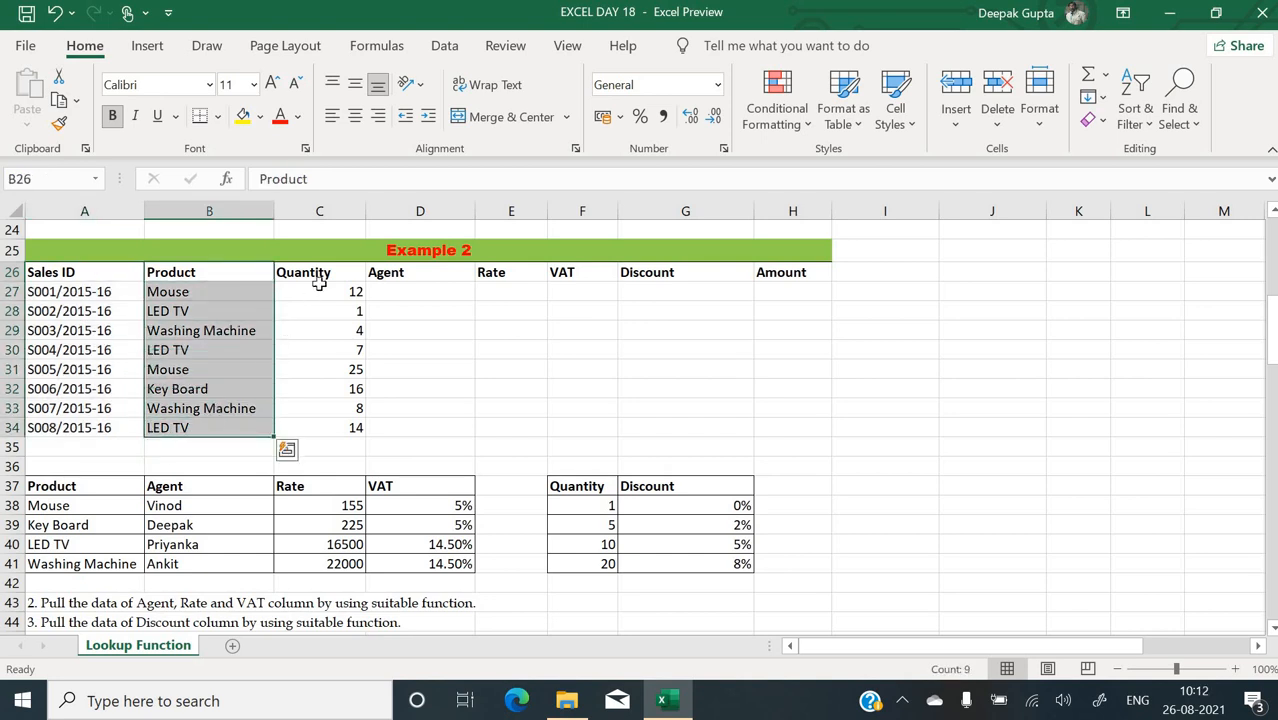
left_click_drag(336, 259, 305, 449)
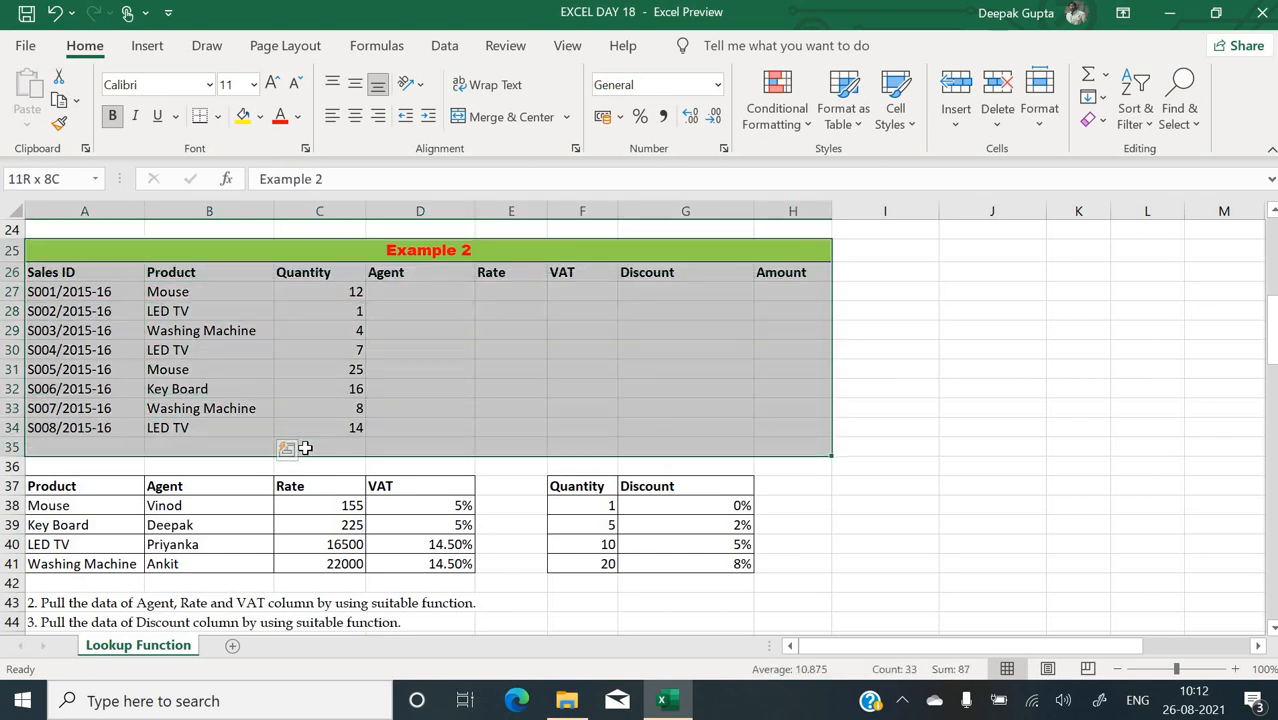
left_click(305, 447)
left_click(445, 291)
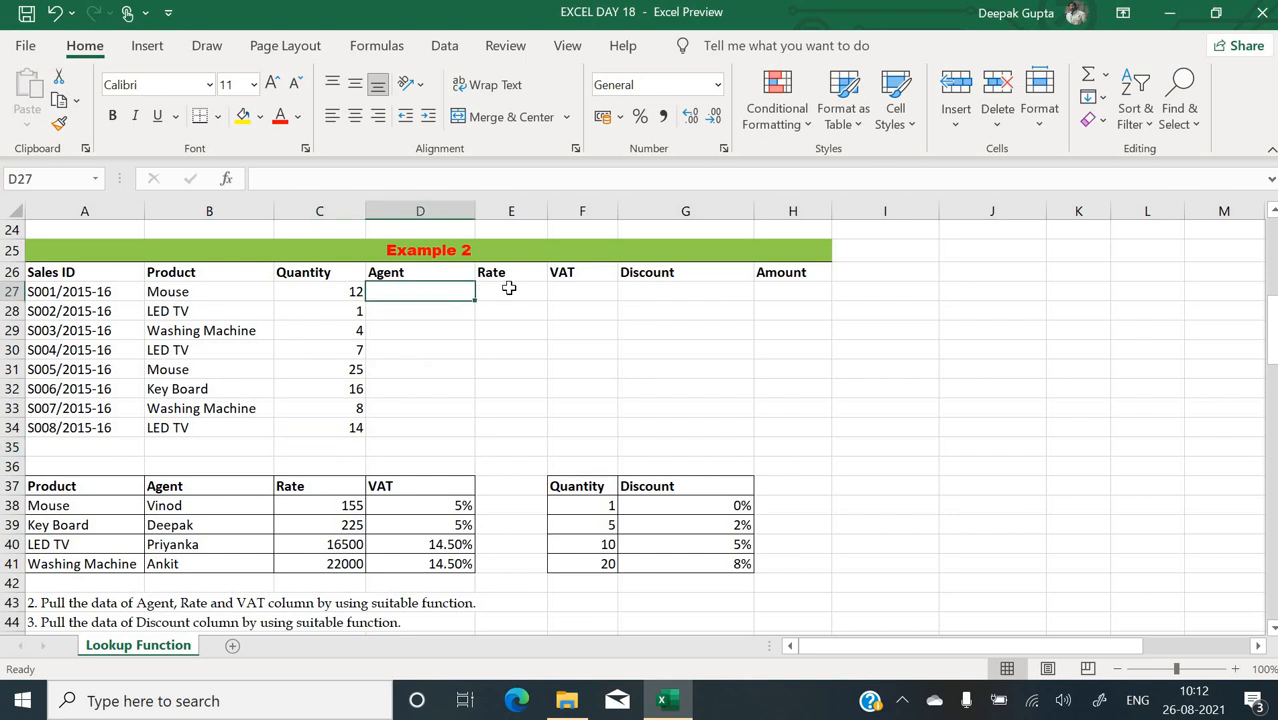
left_click(509, 289)
left_click(577, 290)
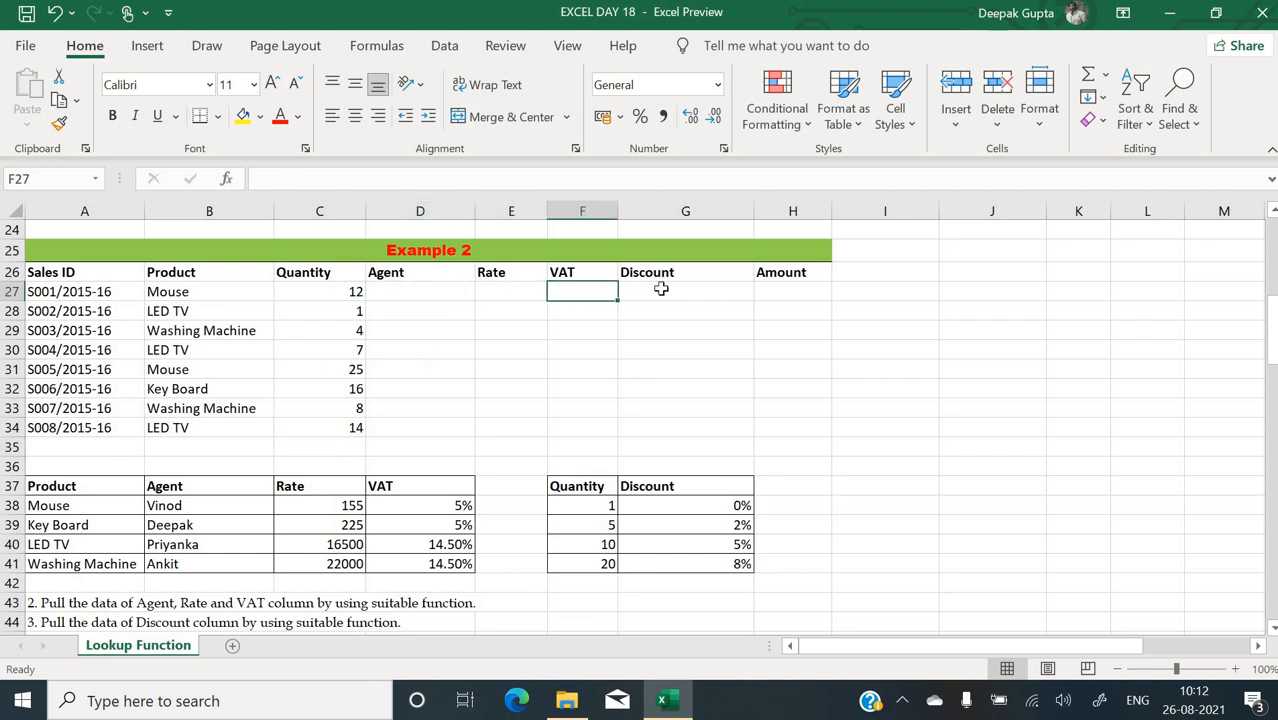
left_click(661, 289)
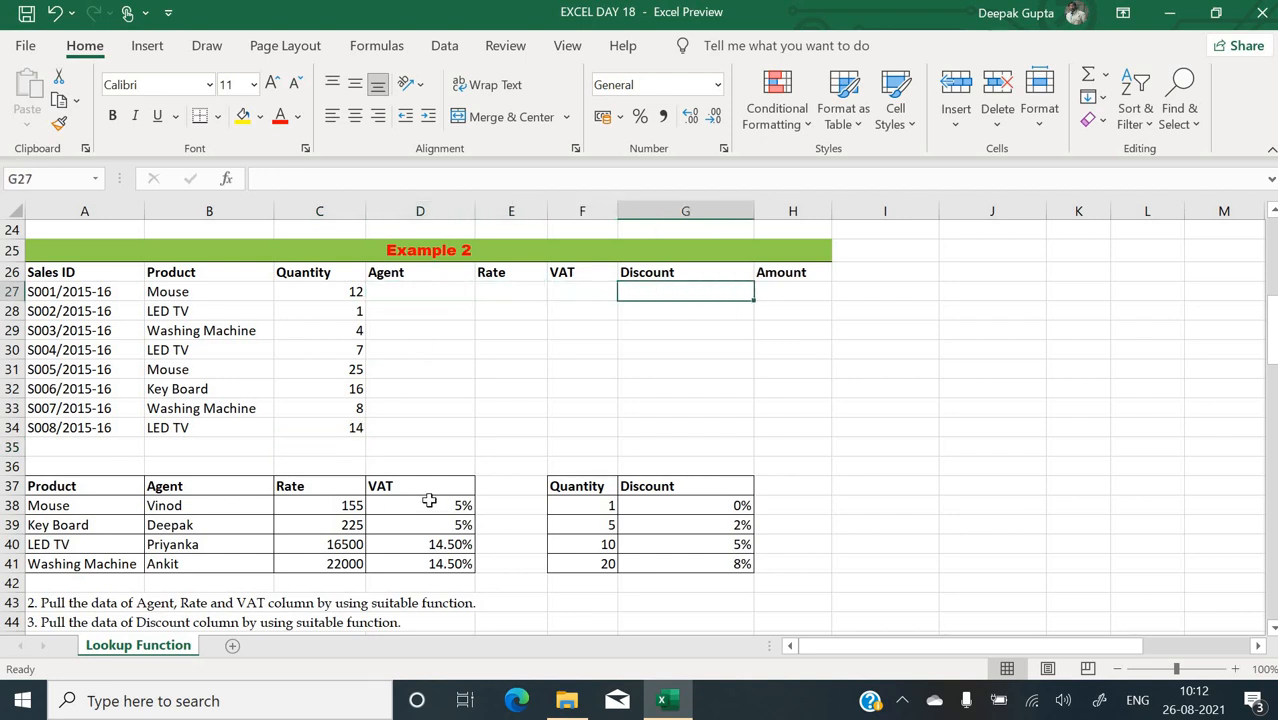
- Examine how the lookup table in A37:D41 assigns Agent, Rate and VAT to each product for the empty columns in row 27
left_click(60, 505)
left_click(185, 500)
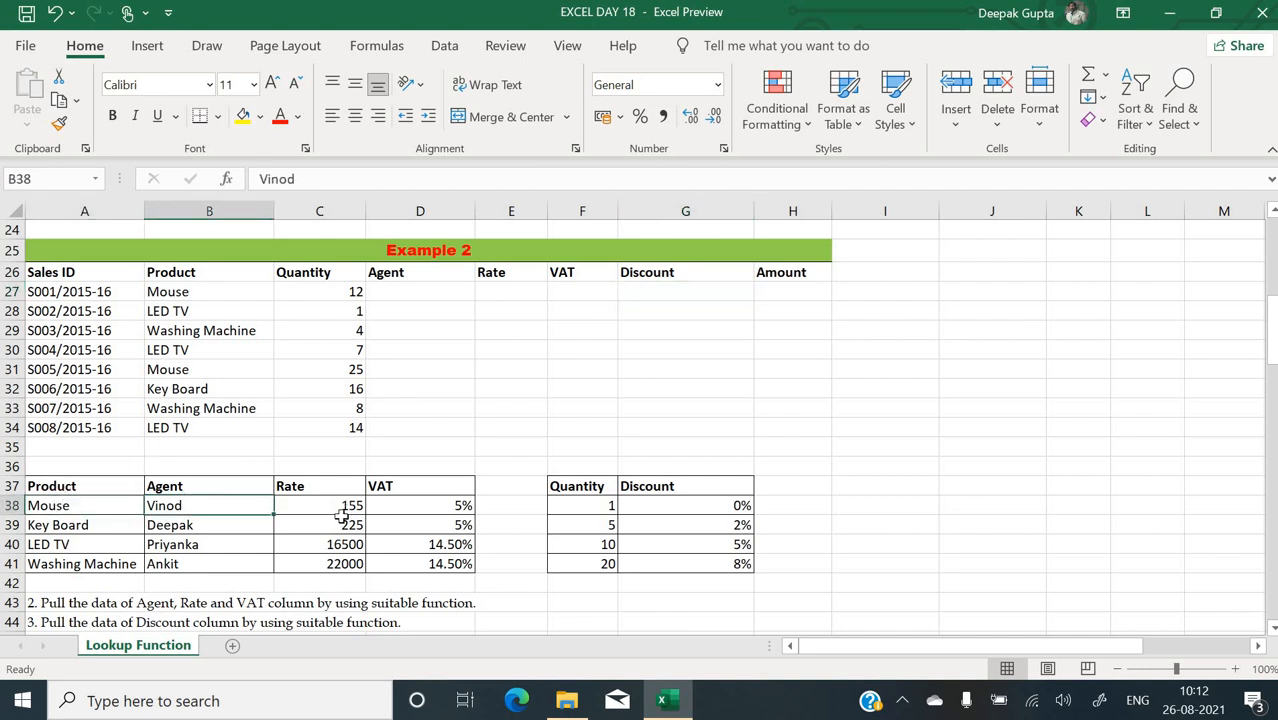
left_click(422, 511)
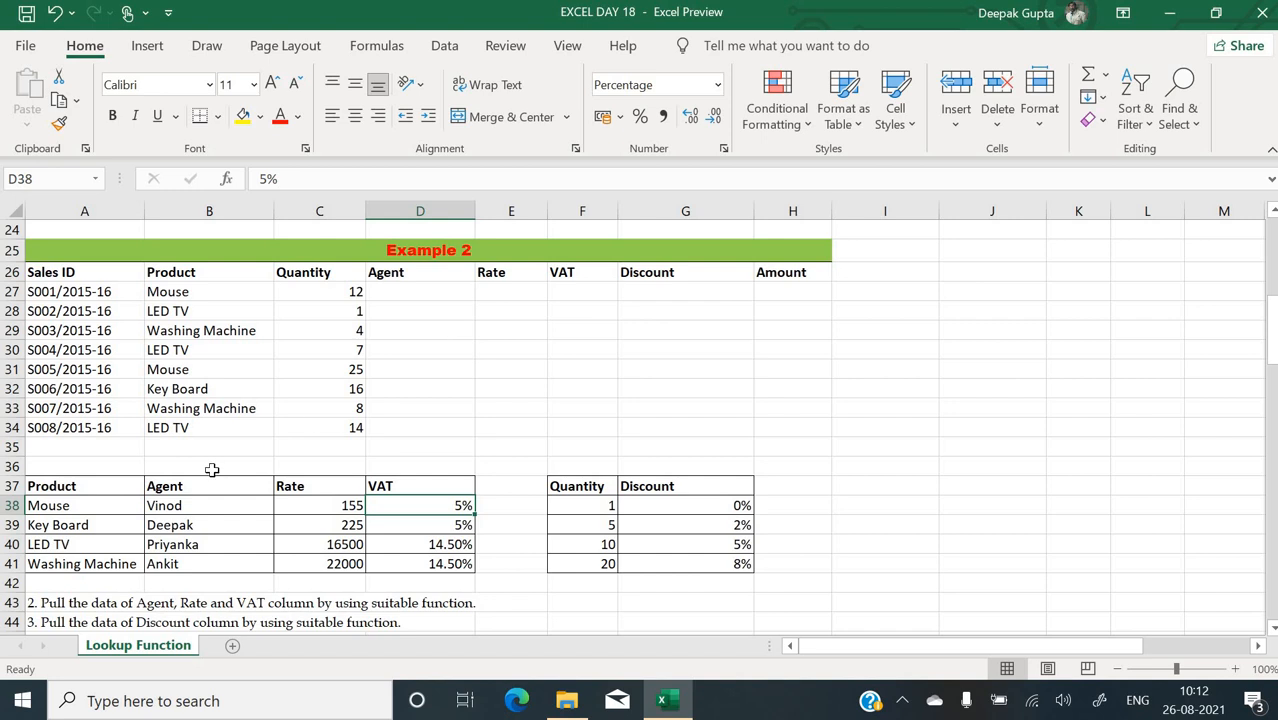
left_click(225, 508)
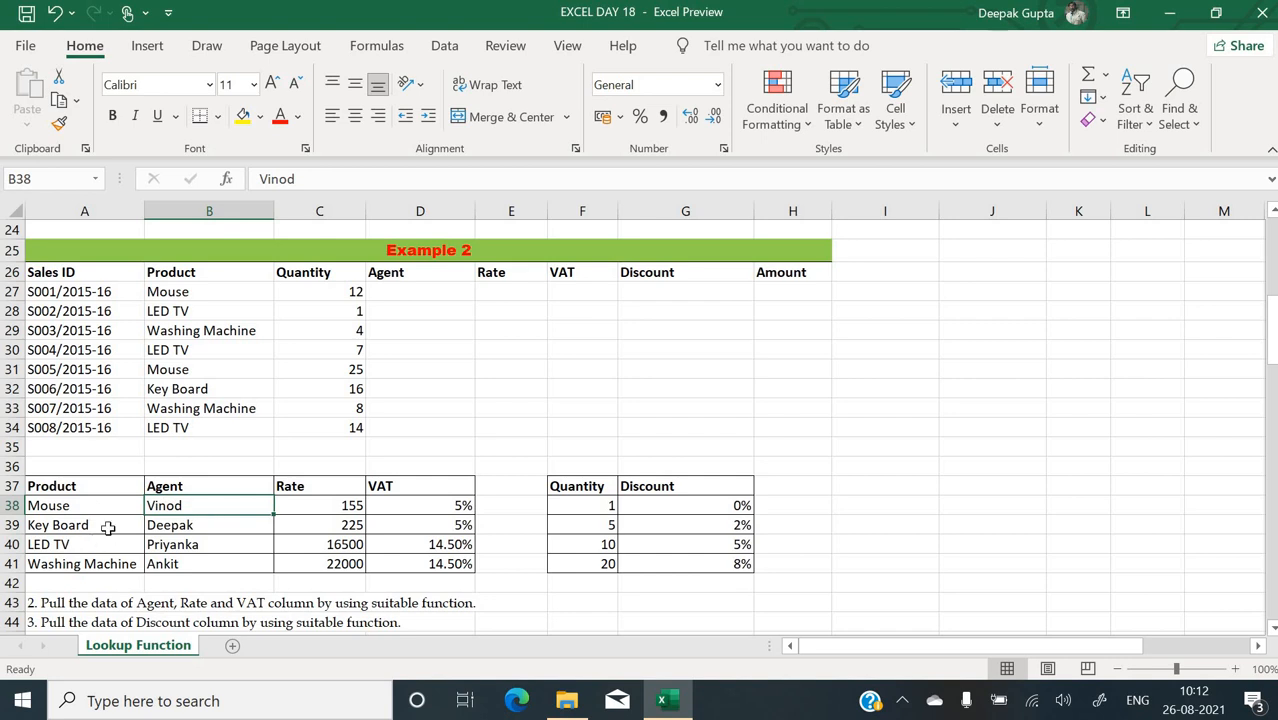
left_click(192, 522)
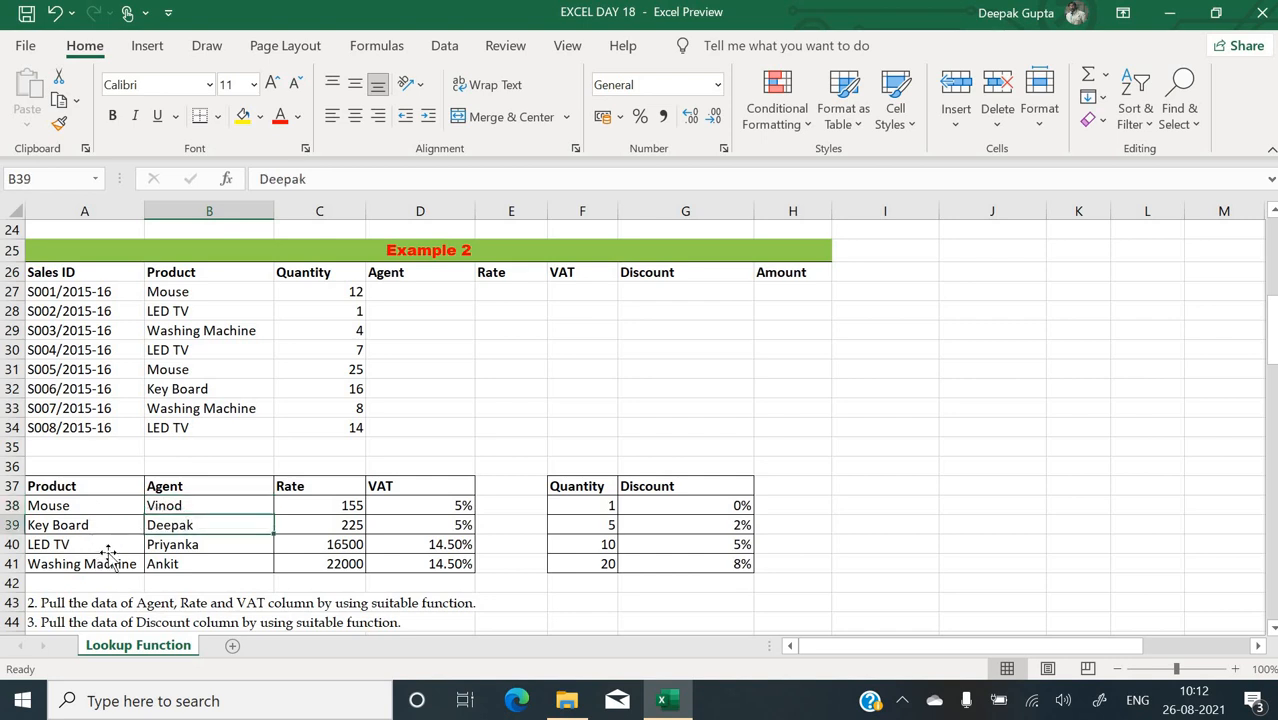
left_click(104, 562)
left_click(197, 549)
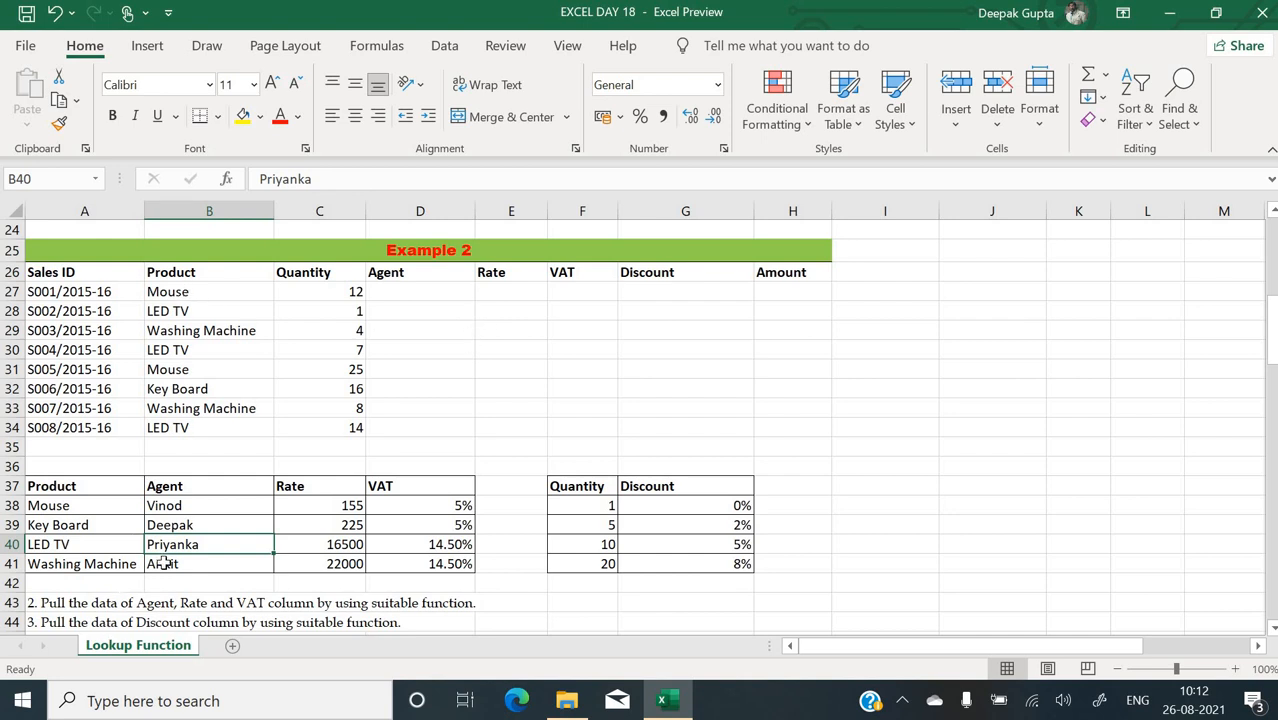
left_click(436, 289)
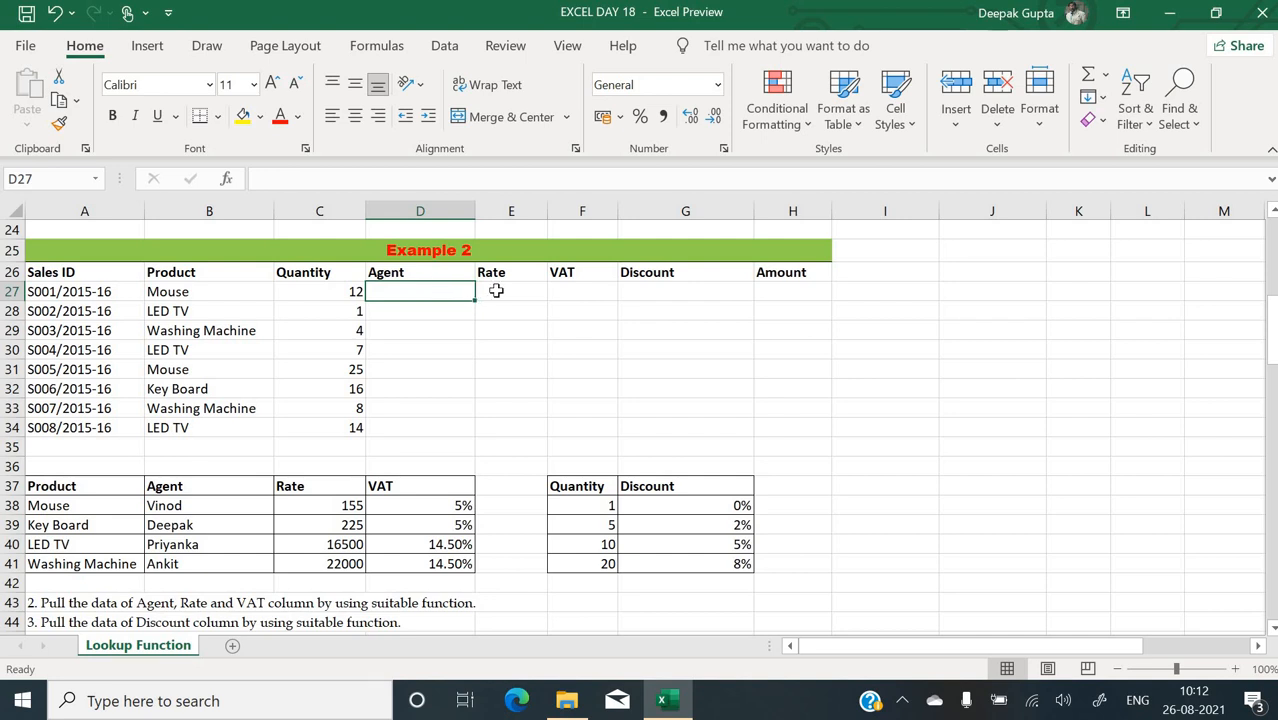
left_click(505, 291)
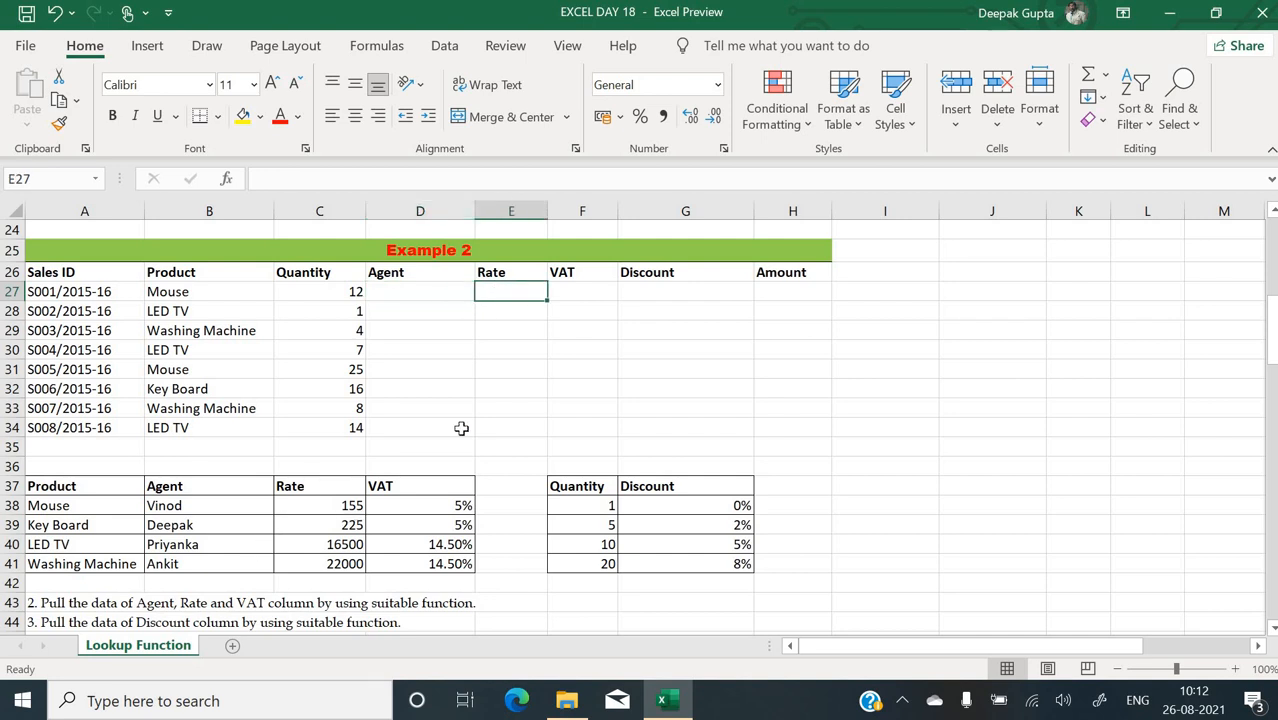
left_click_drag(577, 300, 460, 520)
left_click(514, 370)
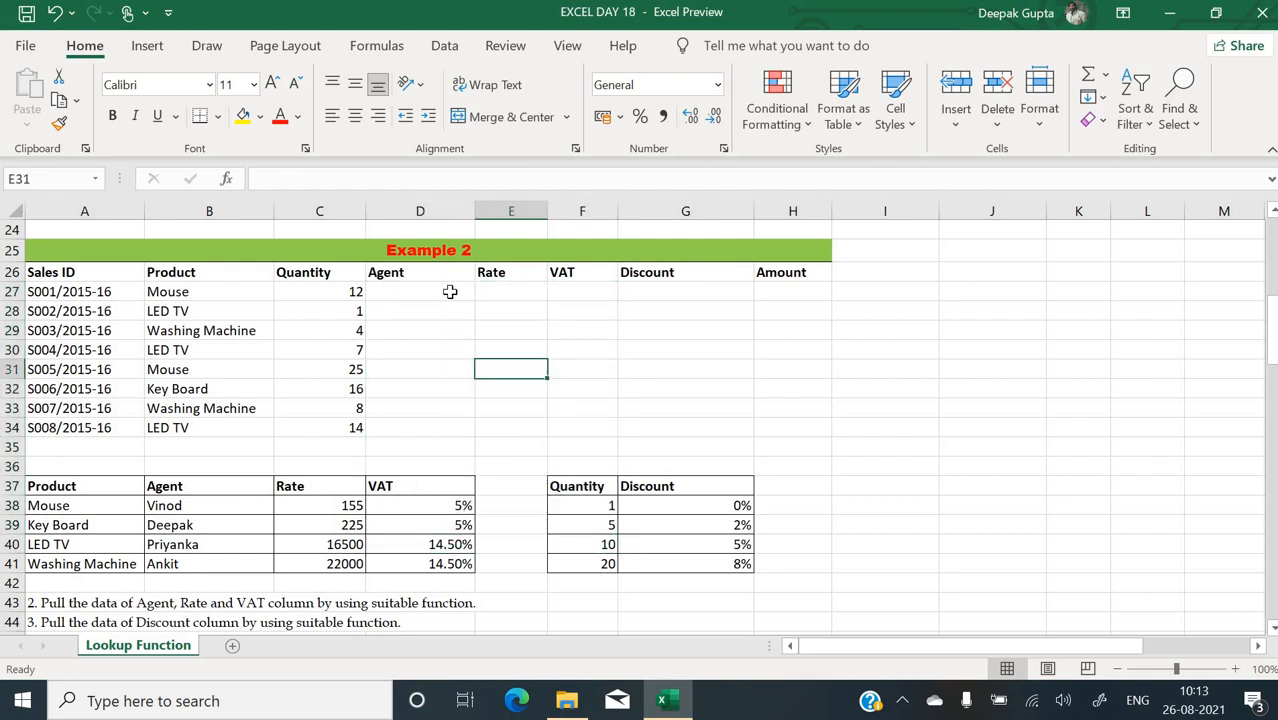
left_click(450, 291)
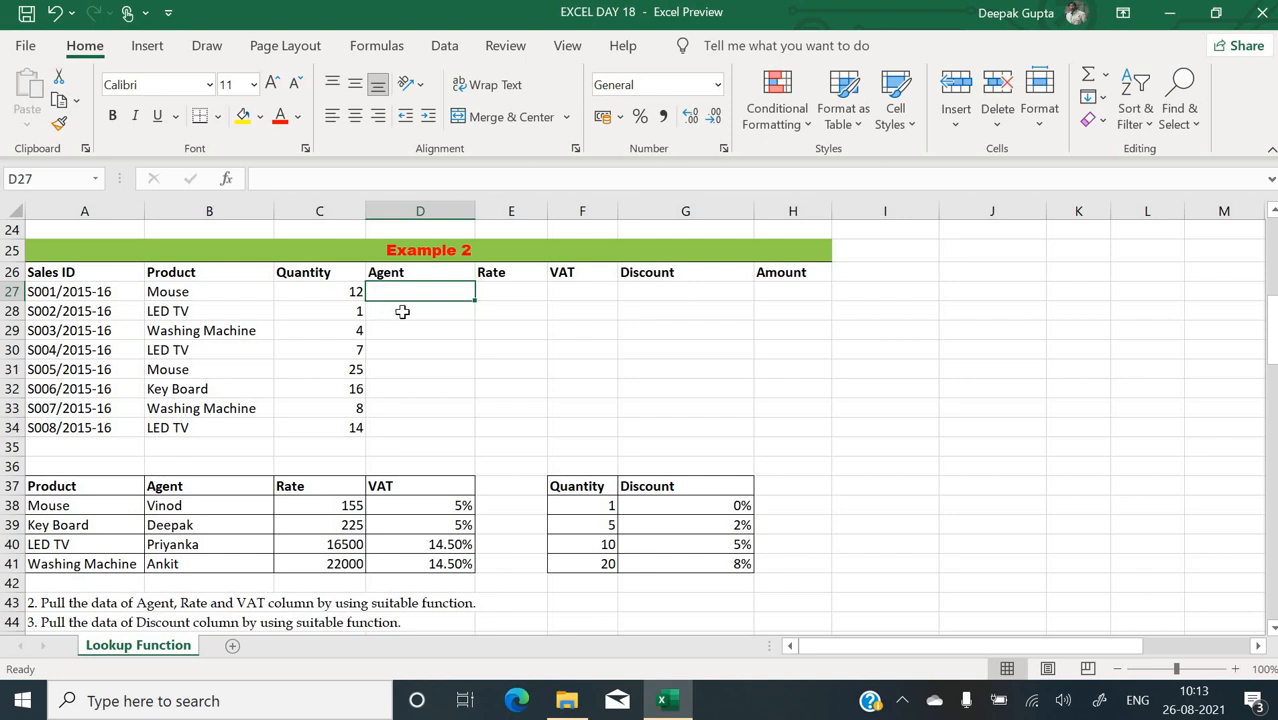
left_click(524, 290)
left_click(588, 288)
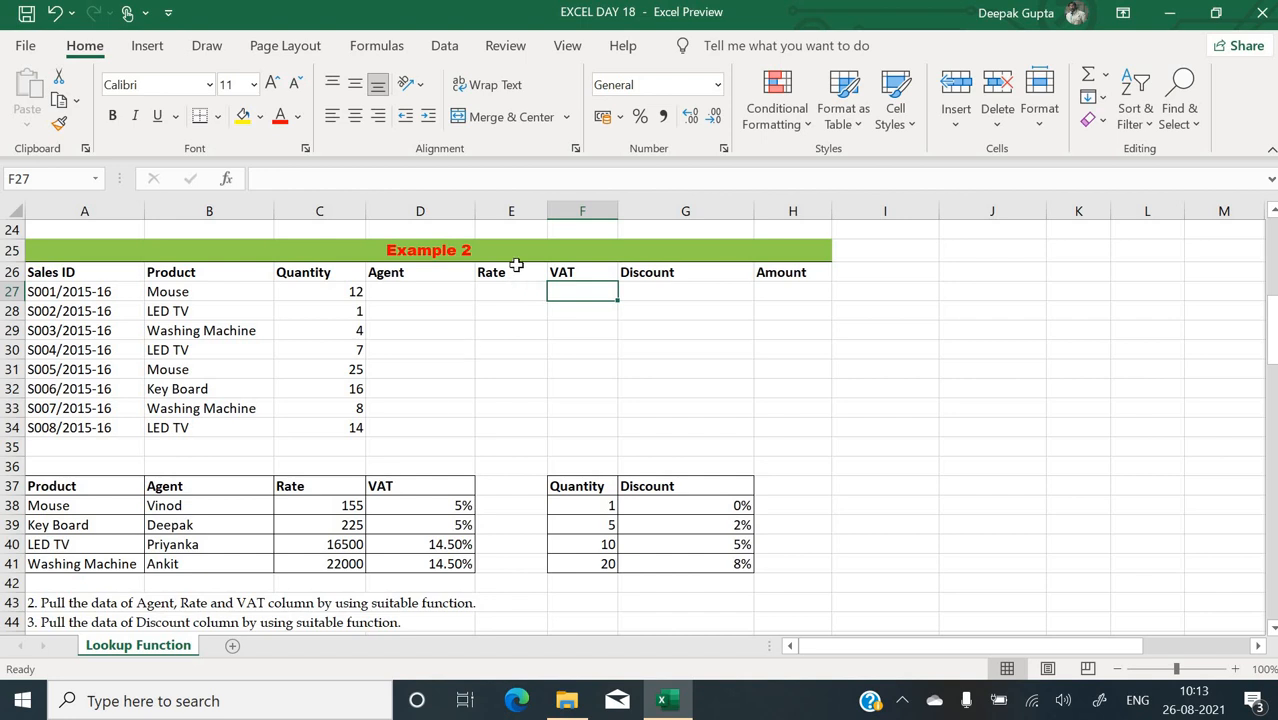
- Start a VLOOKUP formula in the Agent cell D27 with the product cell as lookup value, locking only its column as $B27
left_click(466, 287)
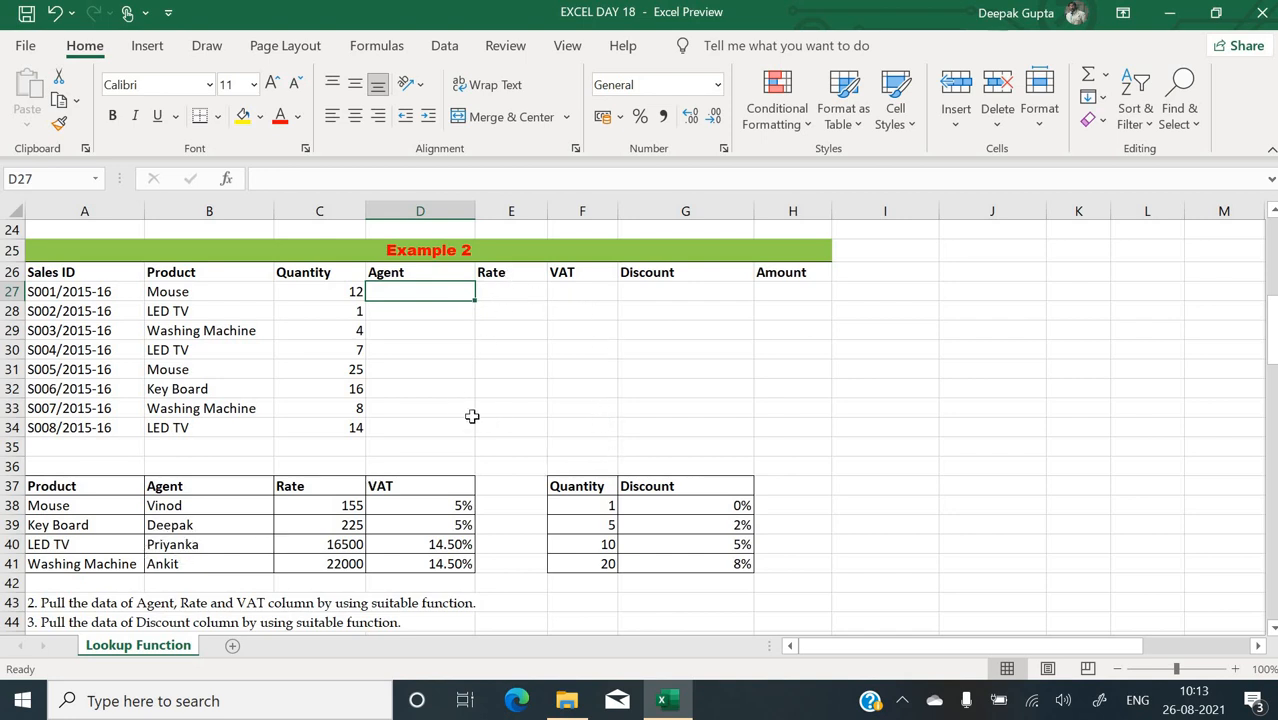
type("=")
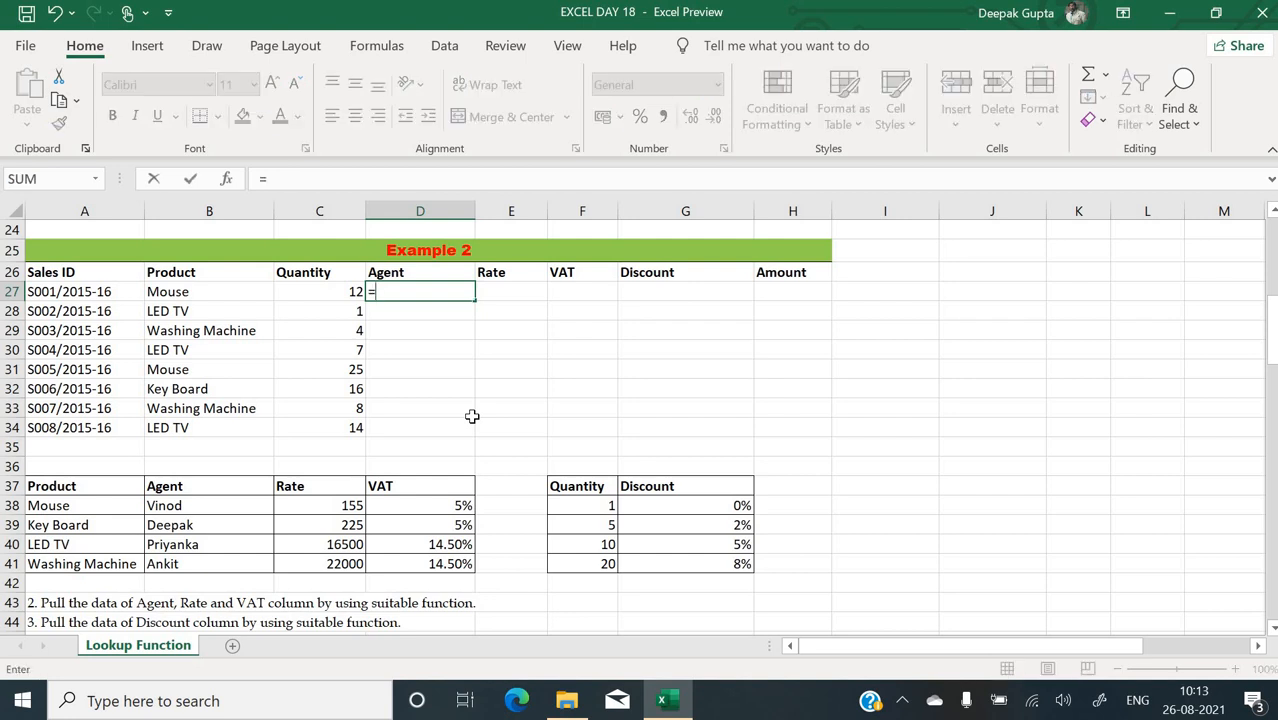
type("vlook")
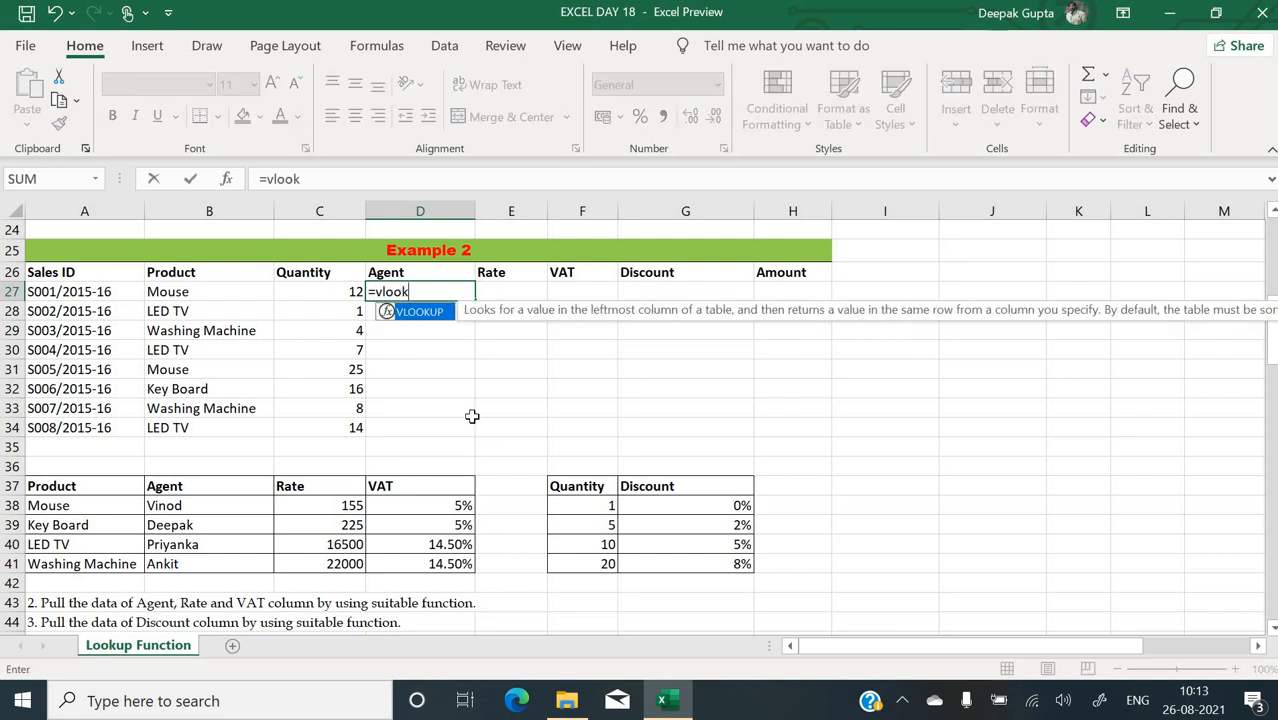
type("up(")
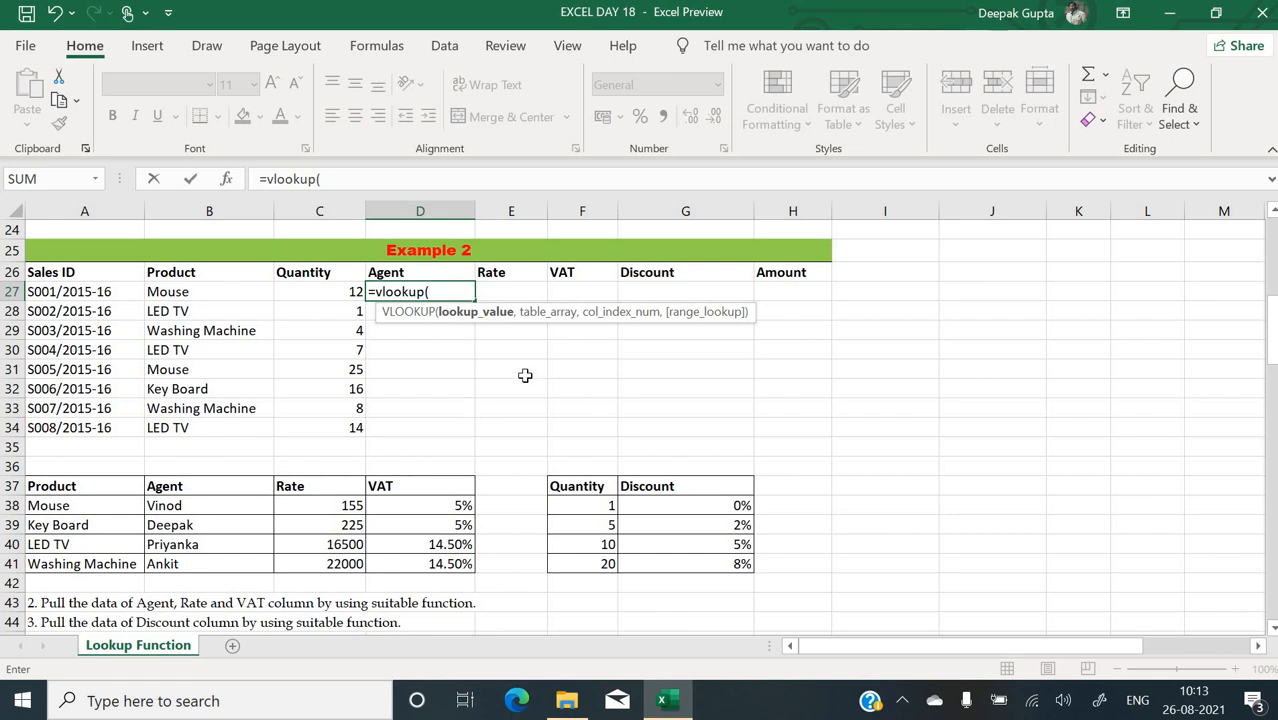
left_click(207, 288)
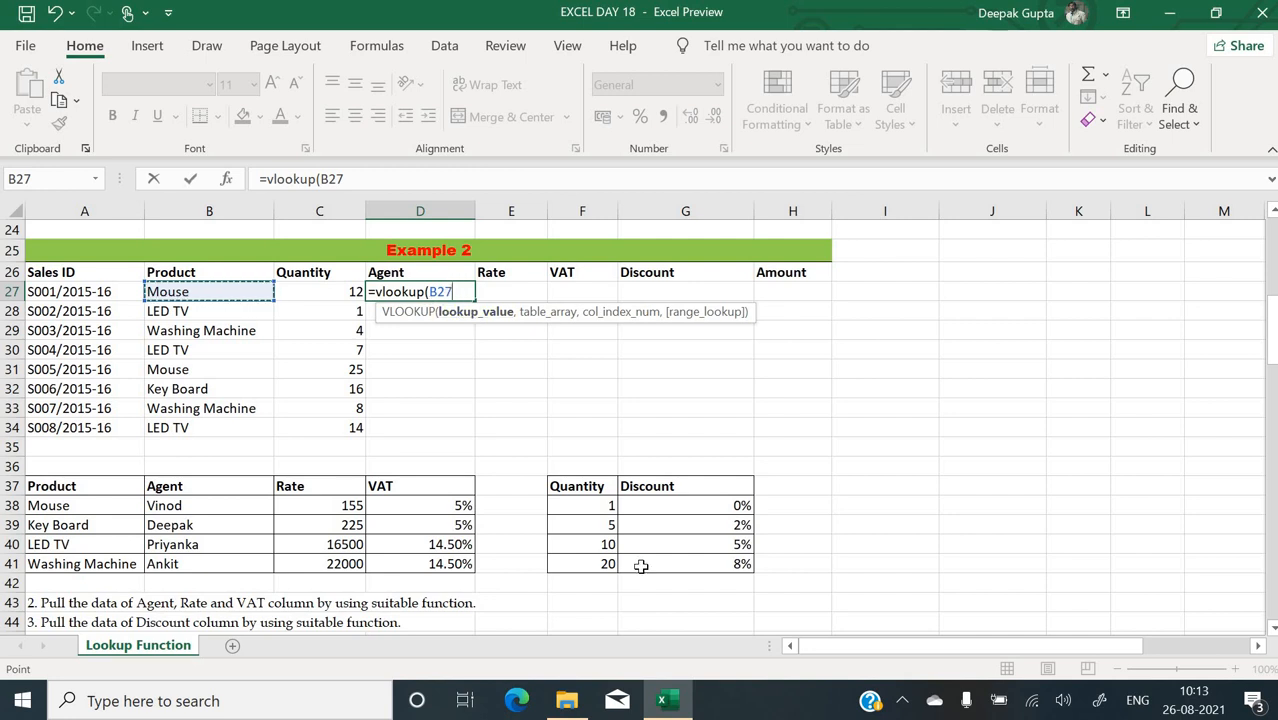
key("F4")
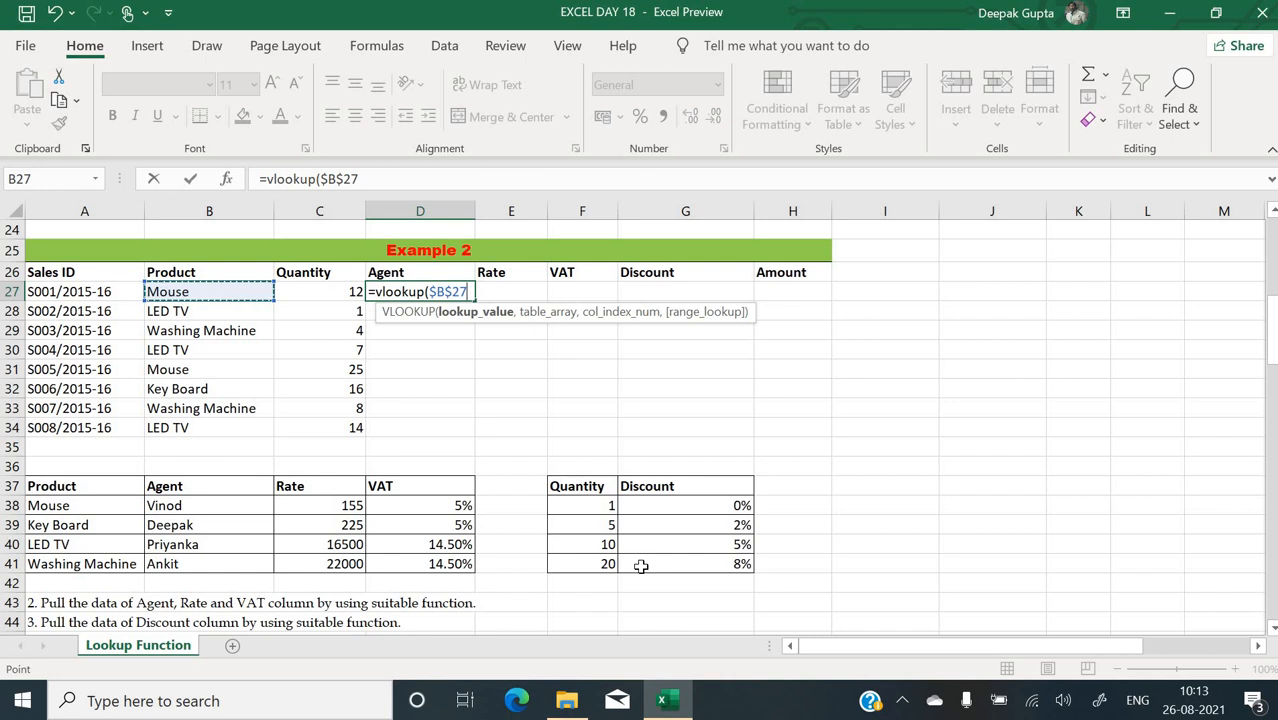
key("F4")
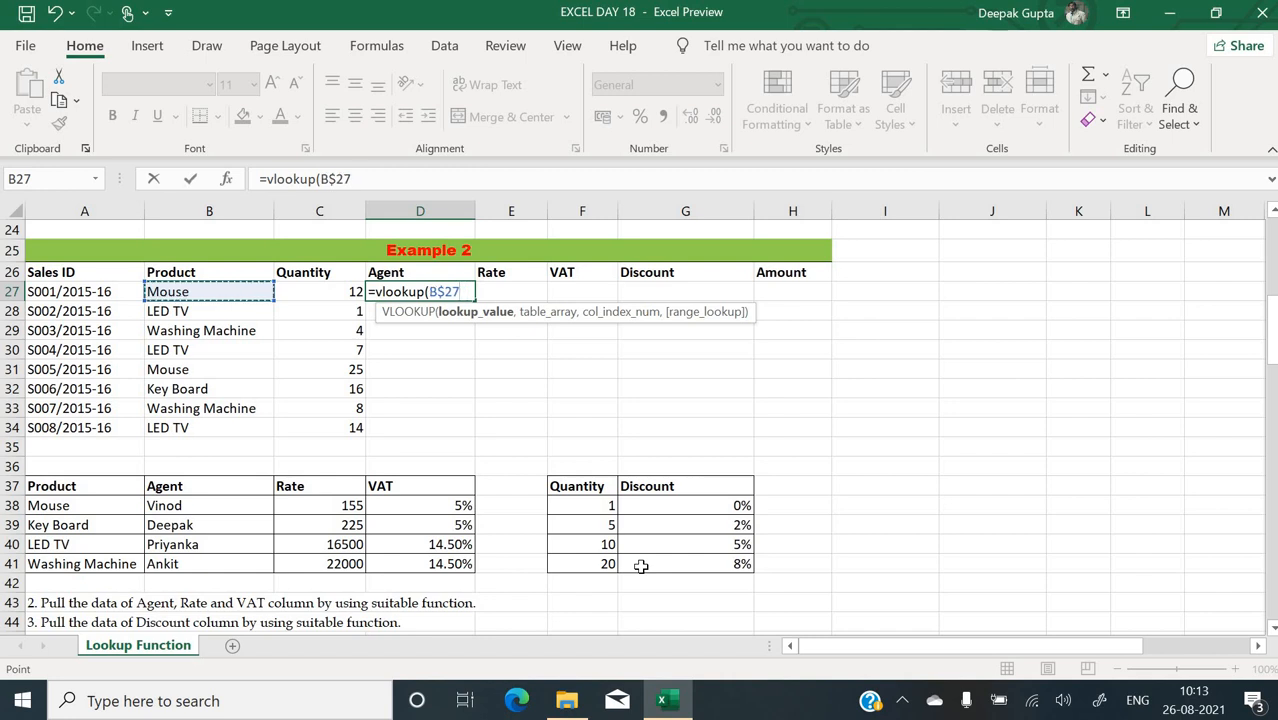
key("F4")
type(",")
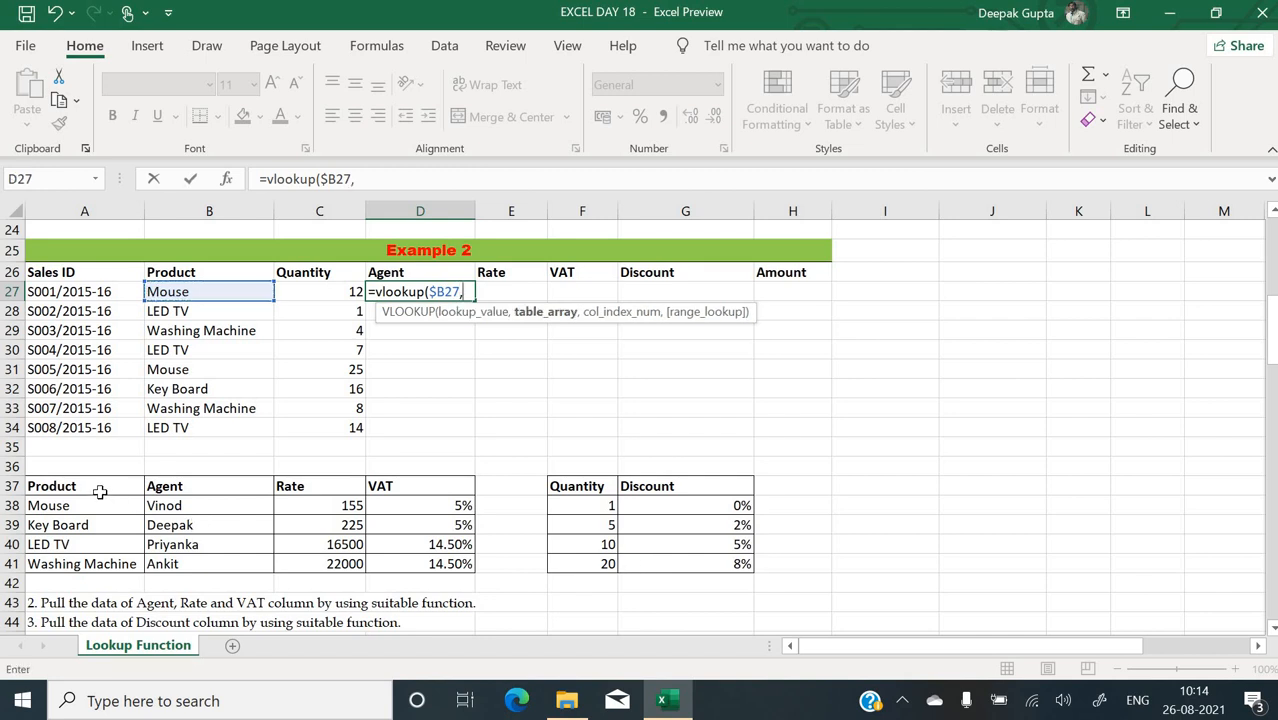
- Complete the D27 VLOOKUP with the locked table $A$37:$D$41, column index COLUMN(B37) and exact match 0
left_click_drag(104, 490, 426, 564)
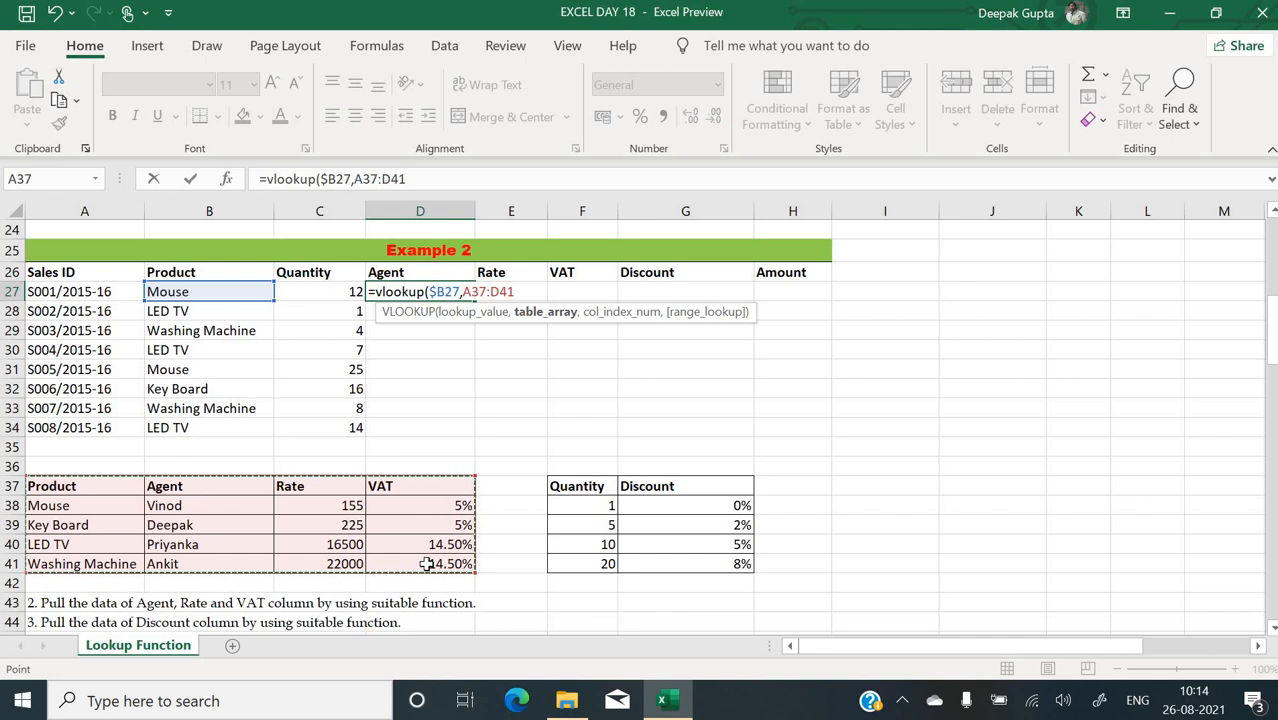
key("F4")
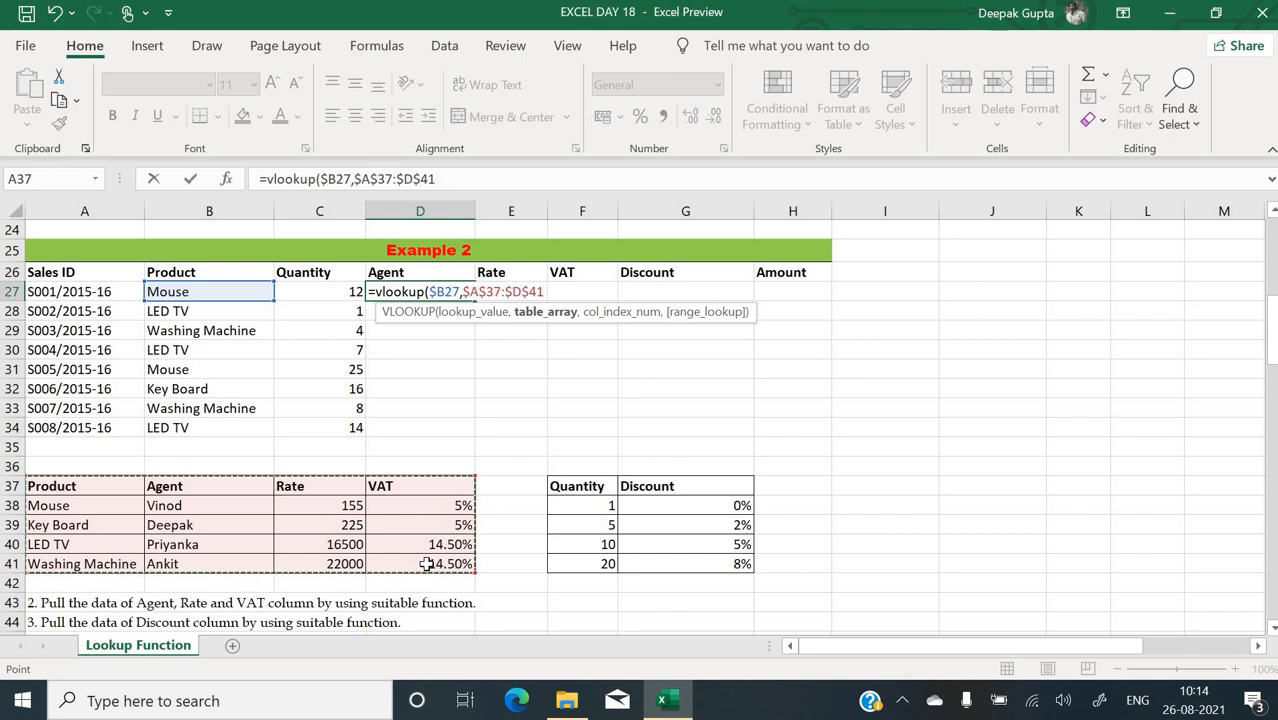
type(",")
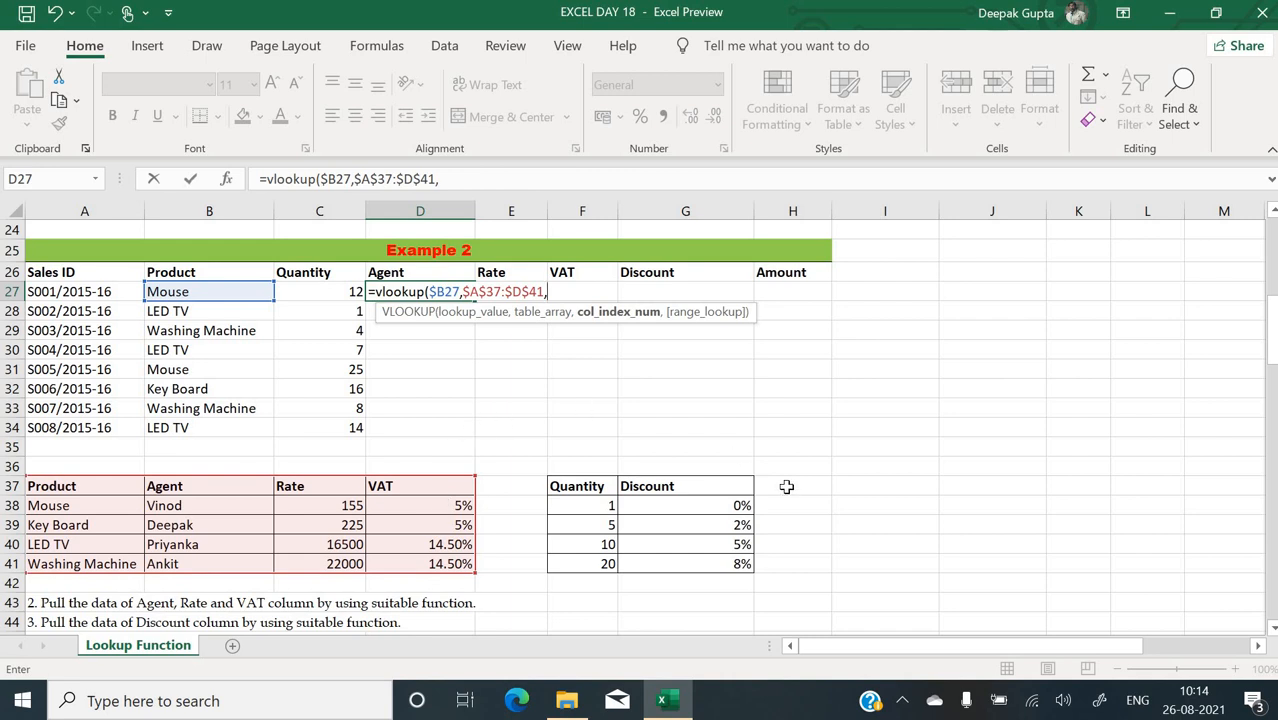
type("col")
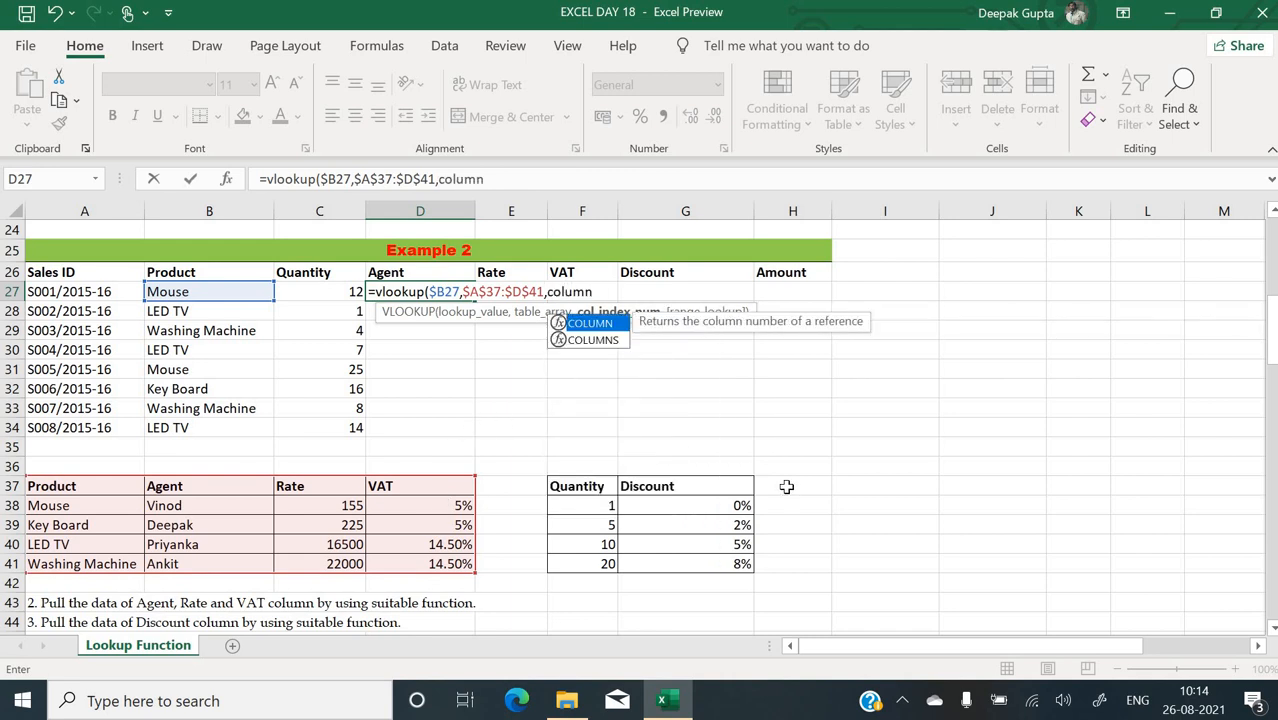
type("umn(")
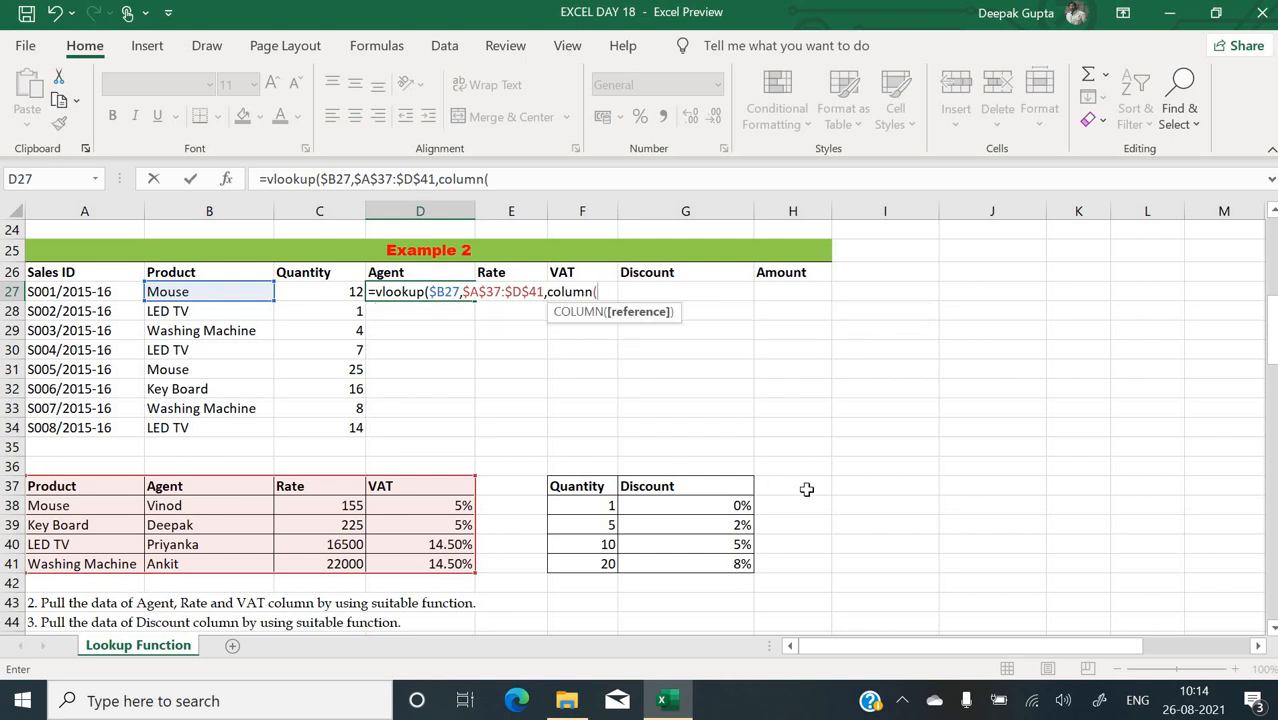
left_click(231, 486)
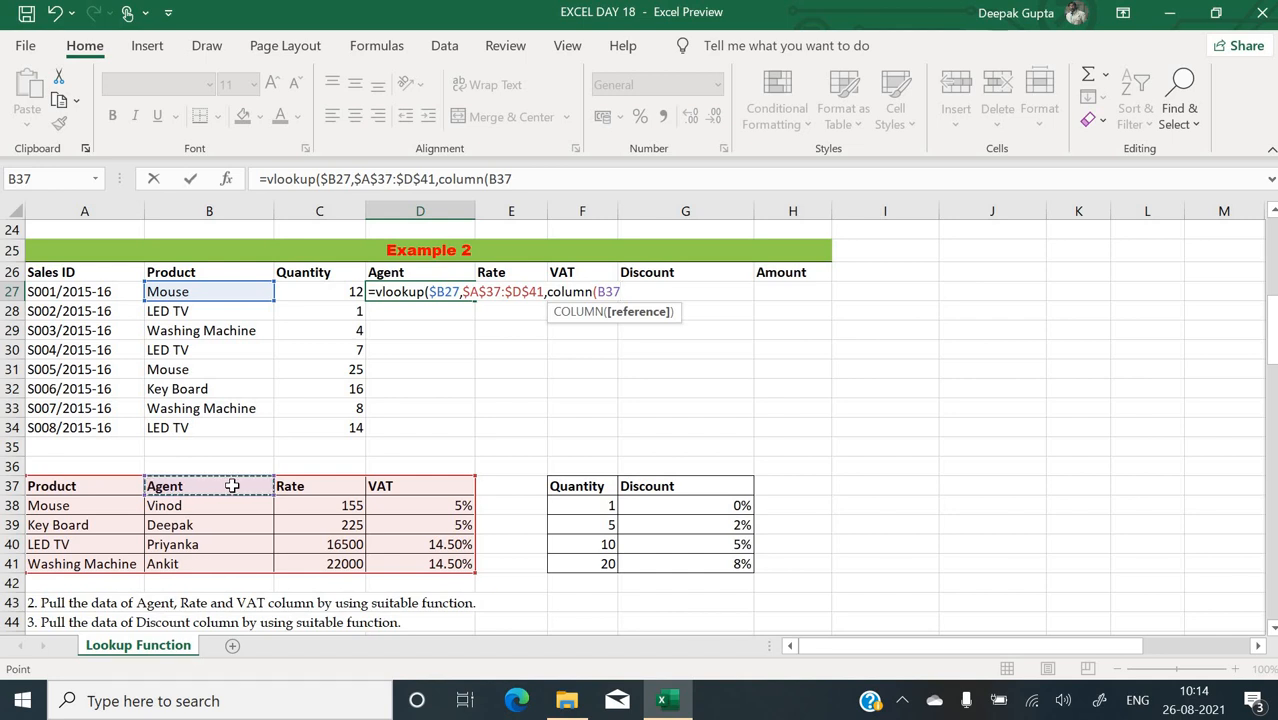
type(")")
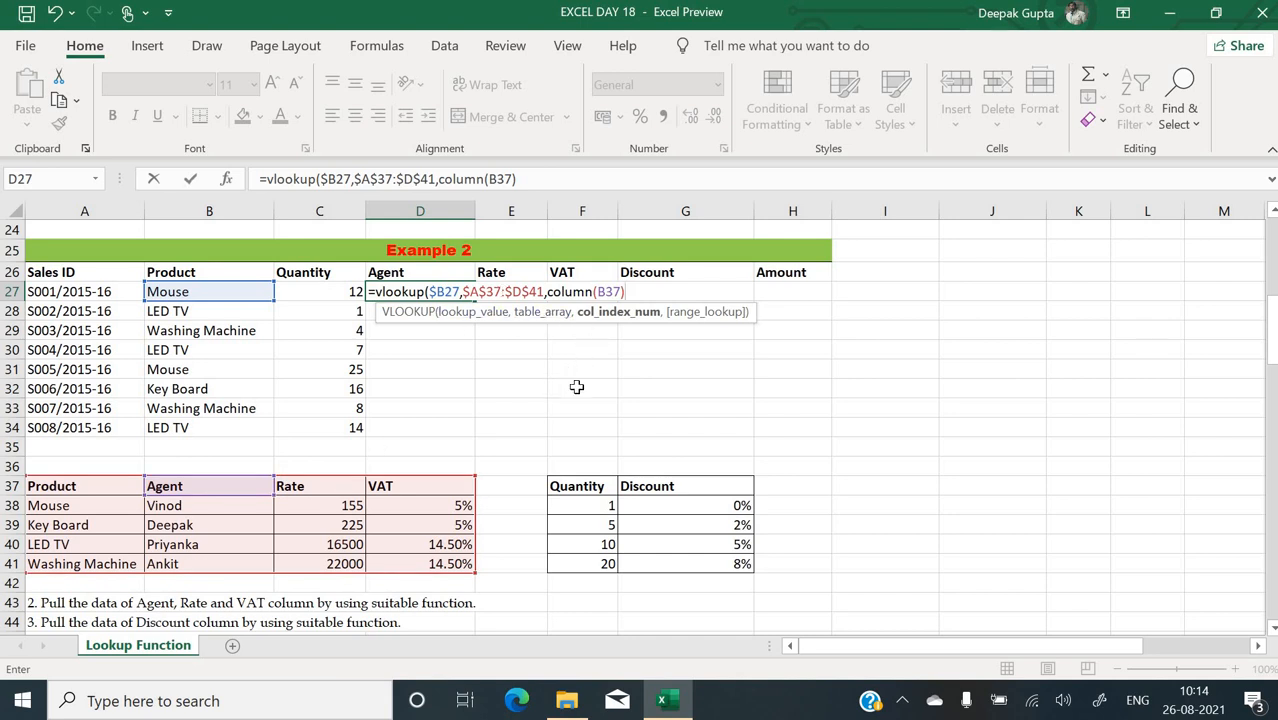
type(",0")
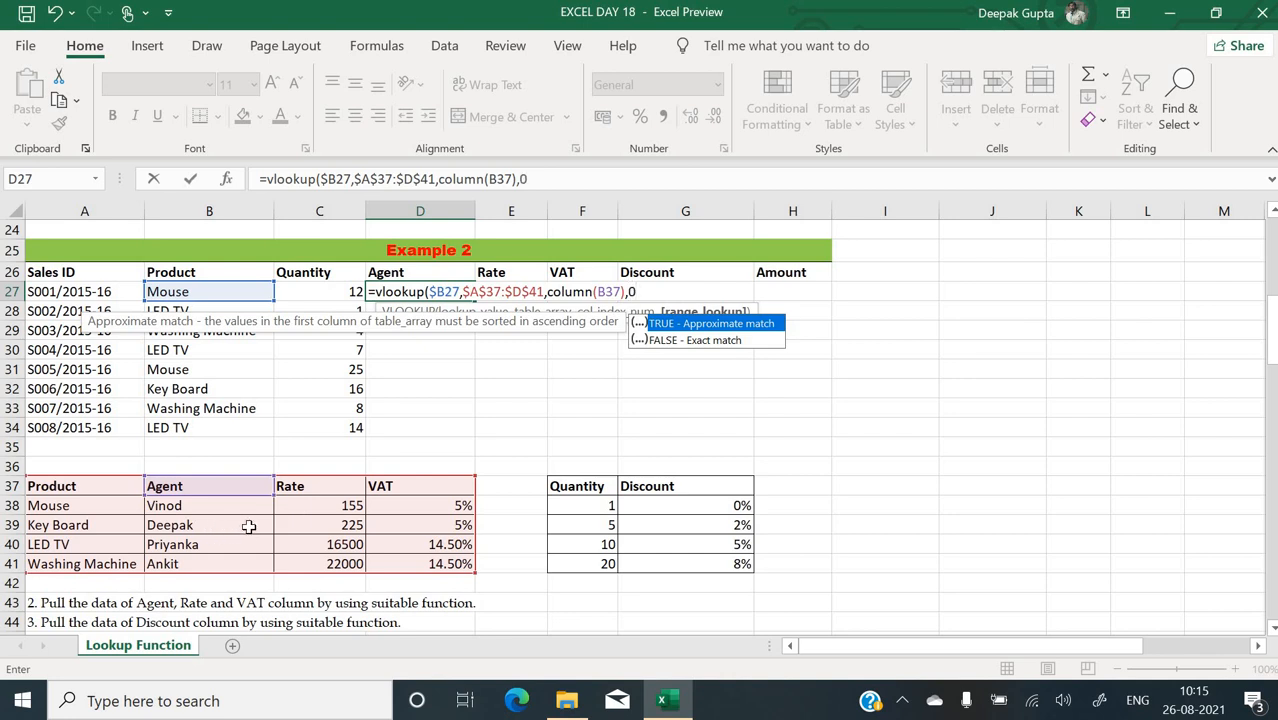
type(")")
key("Return")
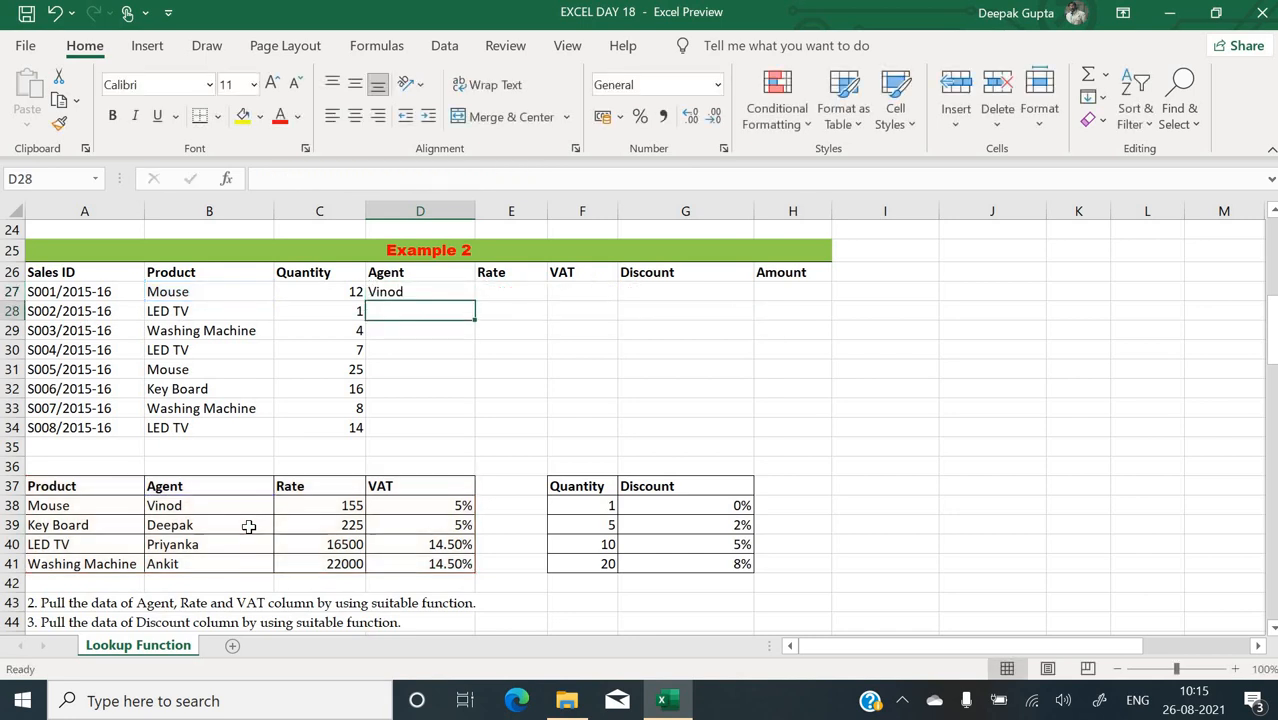
- Fill the Agent formula from D27 across the Rate and VAT columns and down to row 34
left_click(459, 292)
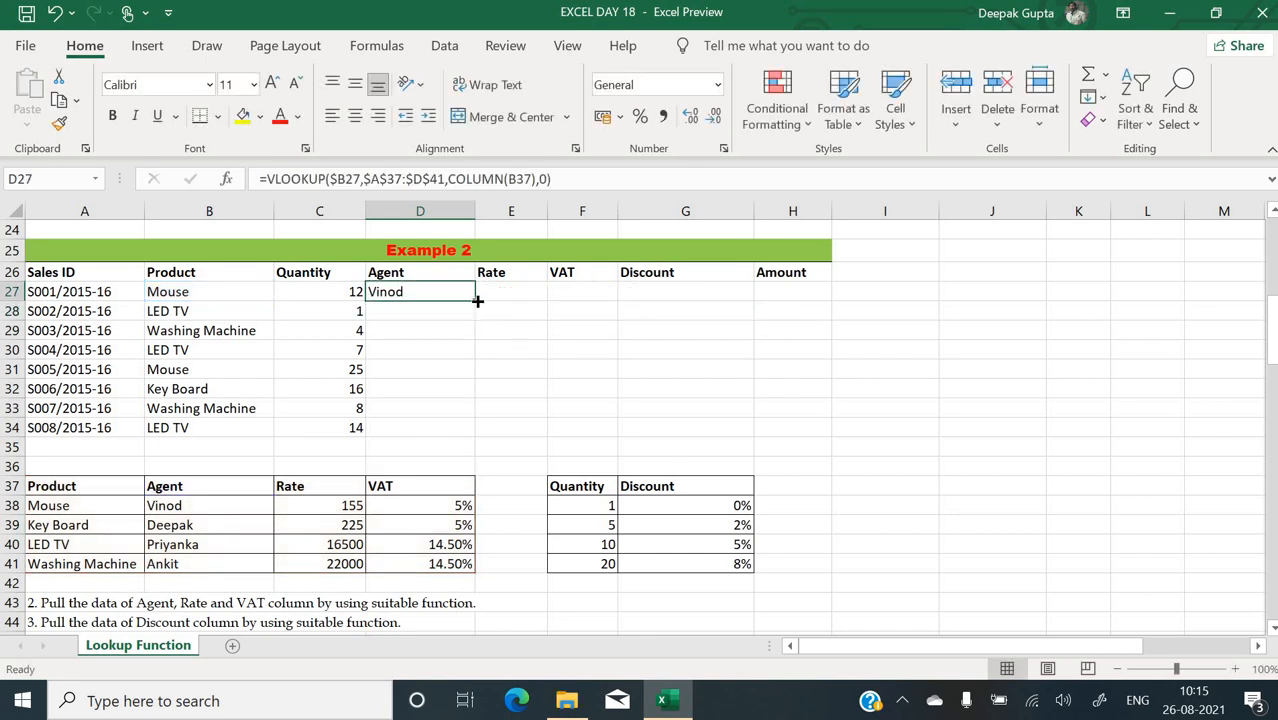
left_click_drag(480, 301, 603, 316)
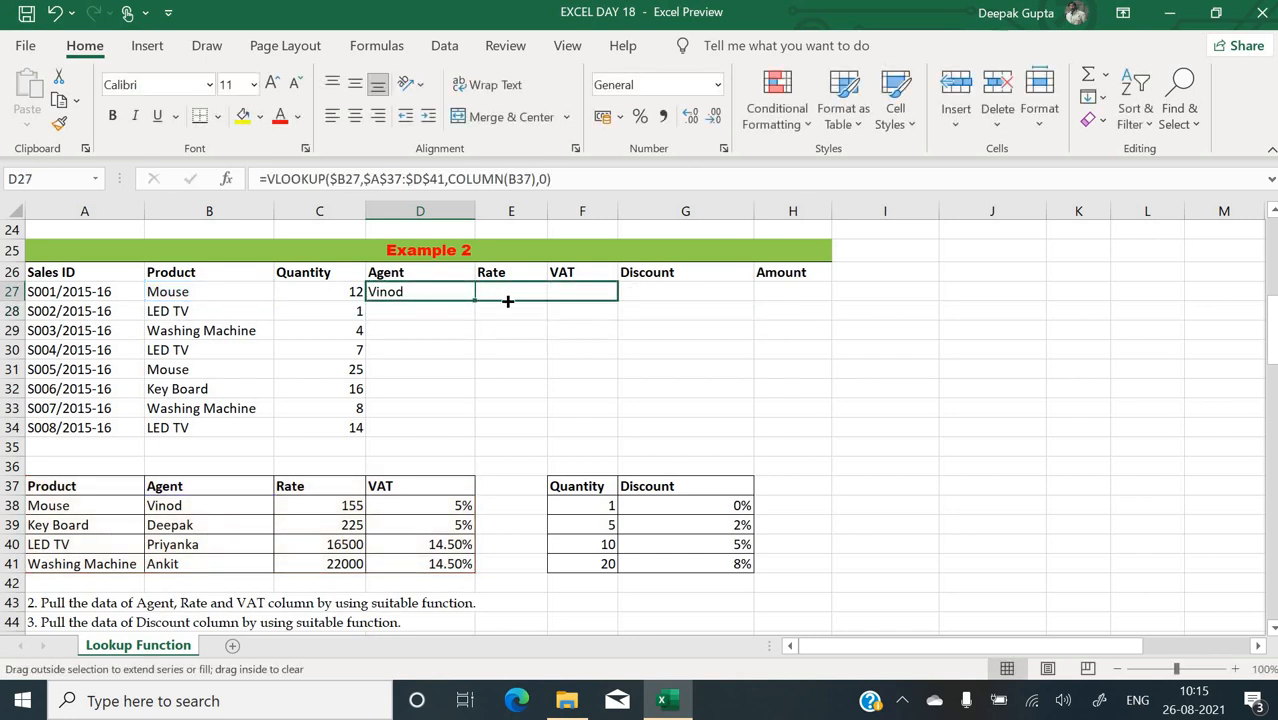
left_click_drag(507, 301, 599, 303)
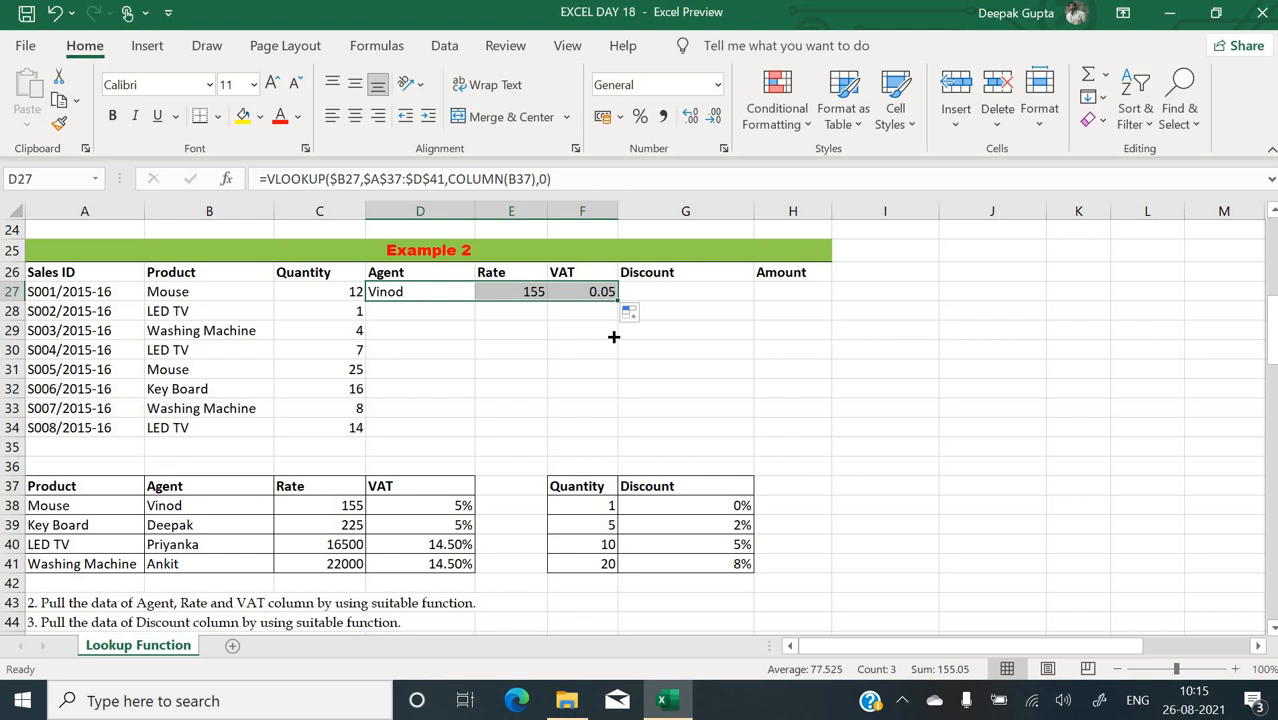
left_click_drag(617, 301, 610, 440)
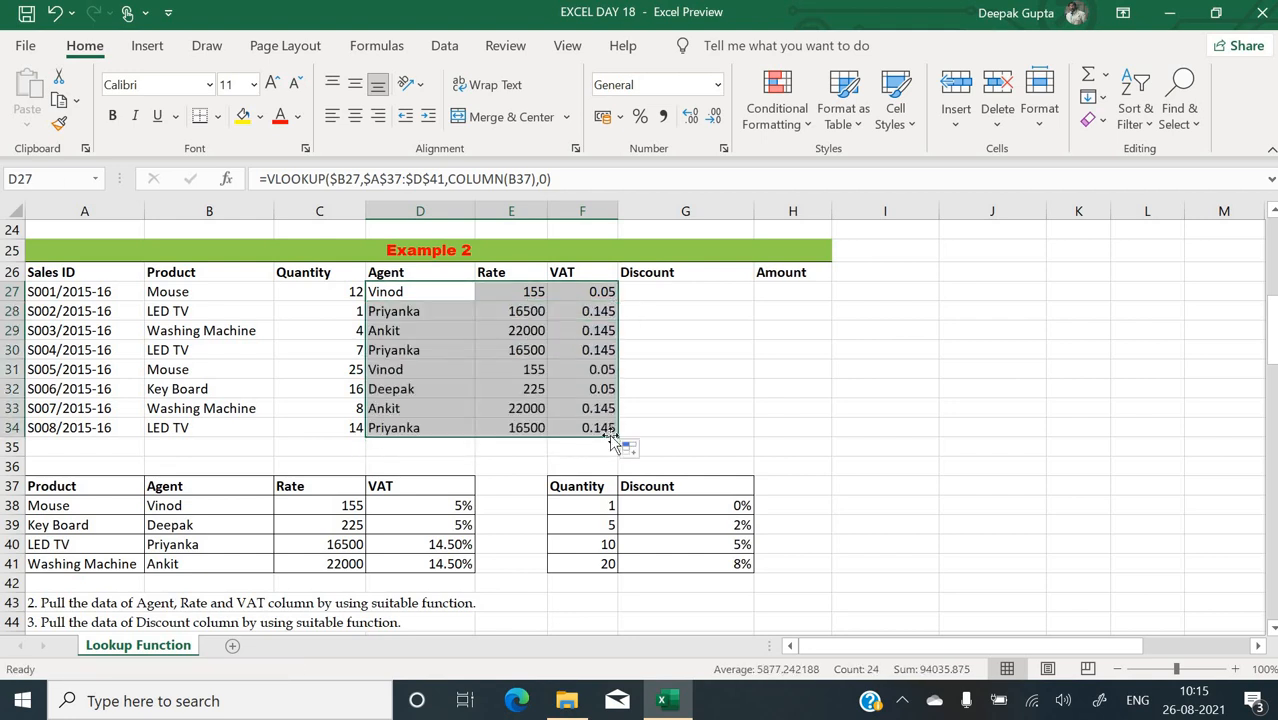
left_click(699, 307)
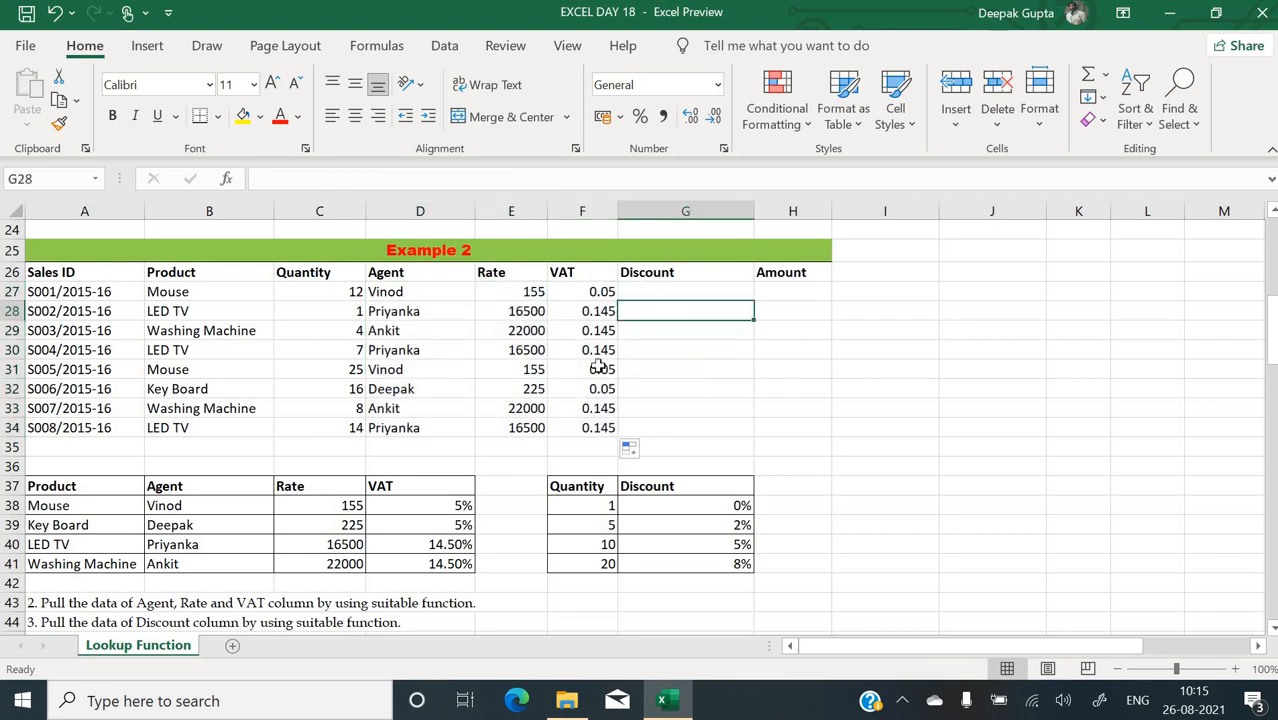
- Format the VAT values in F27:F34 as percentages with two decimal places
left_click_drag(593, 291, 572, 430)
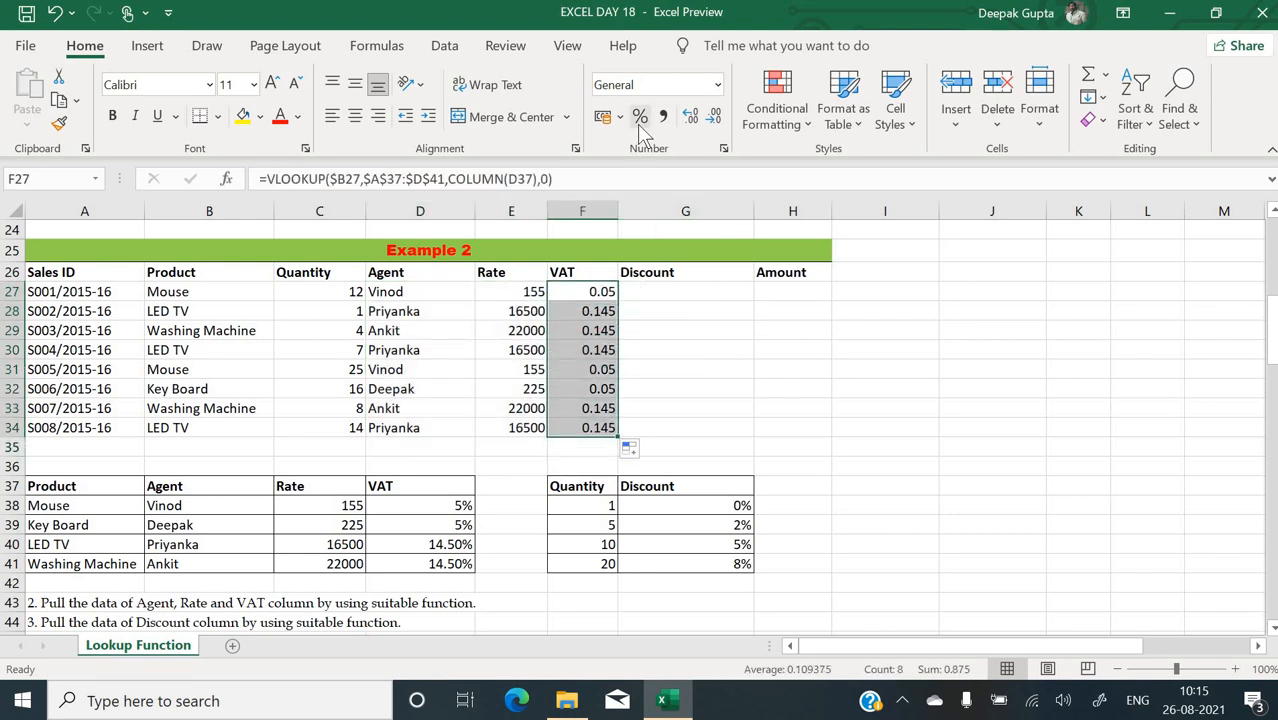
left_click(641, 127)
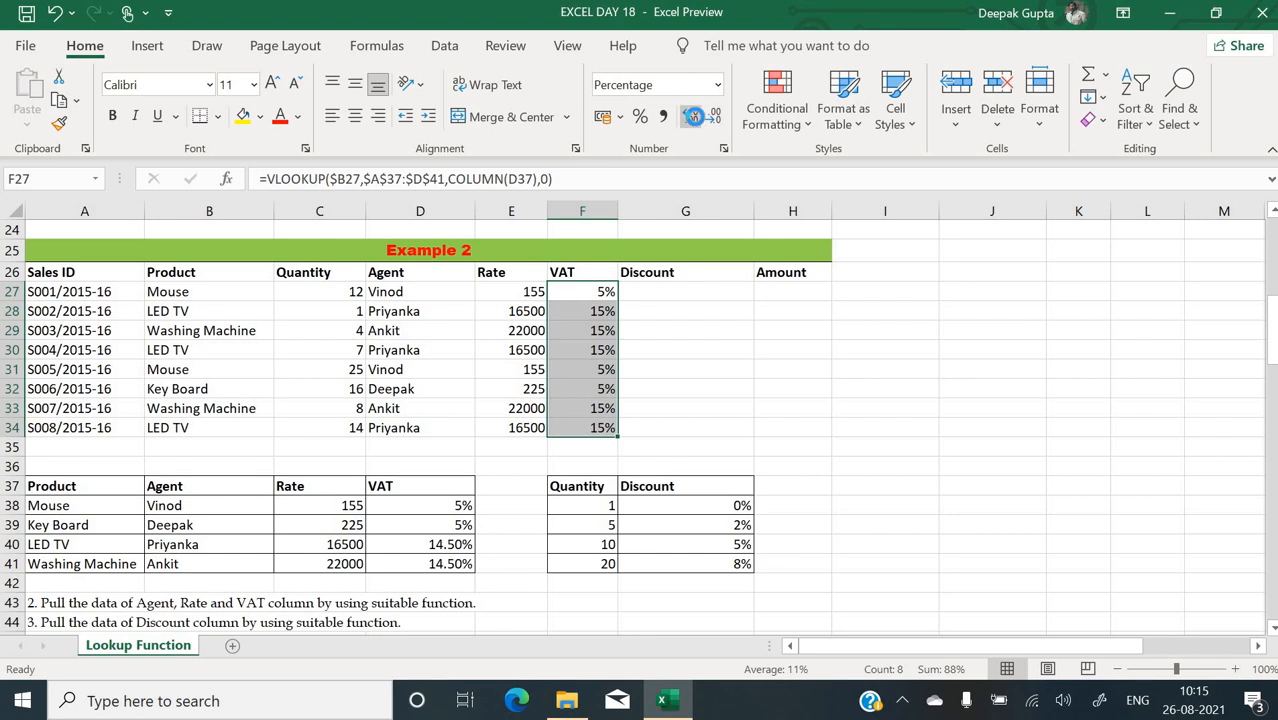
left_click(694, 119)
left_click(696, 121)
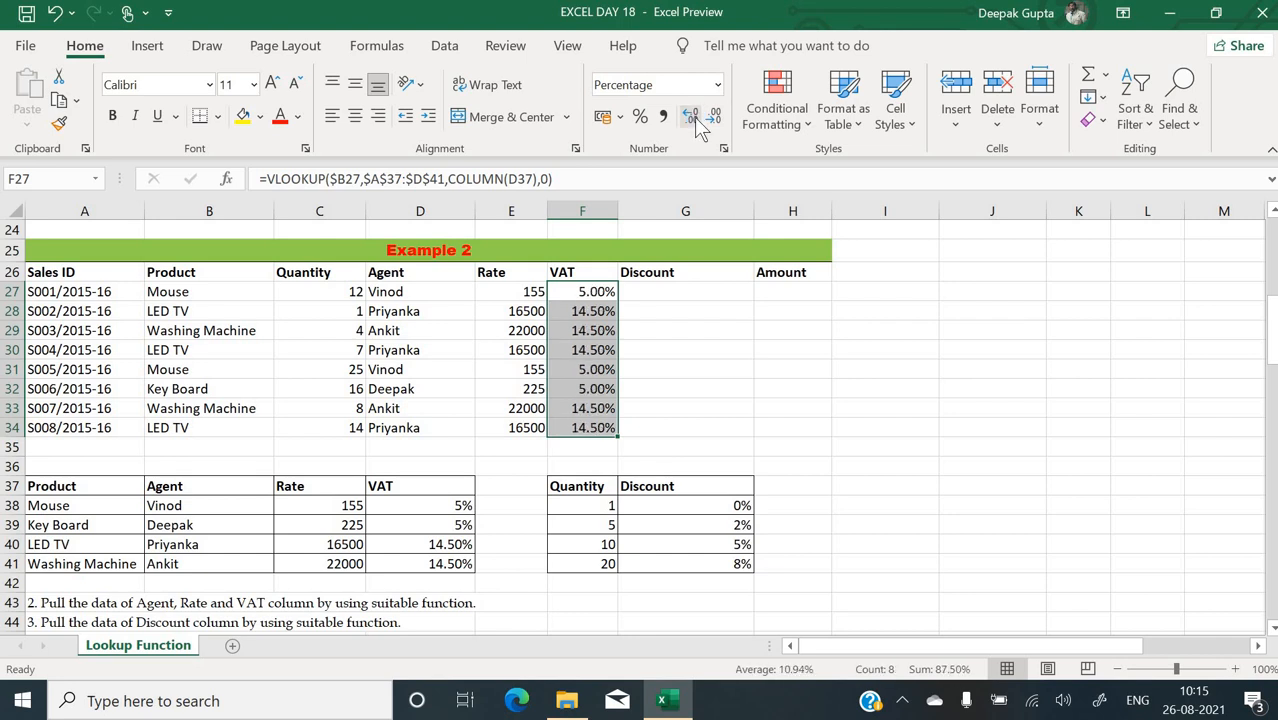
left_click(736, 370)
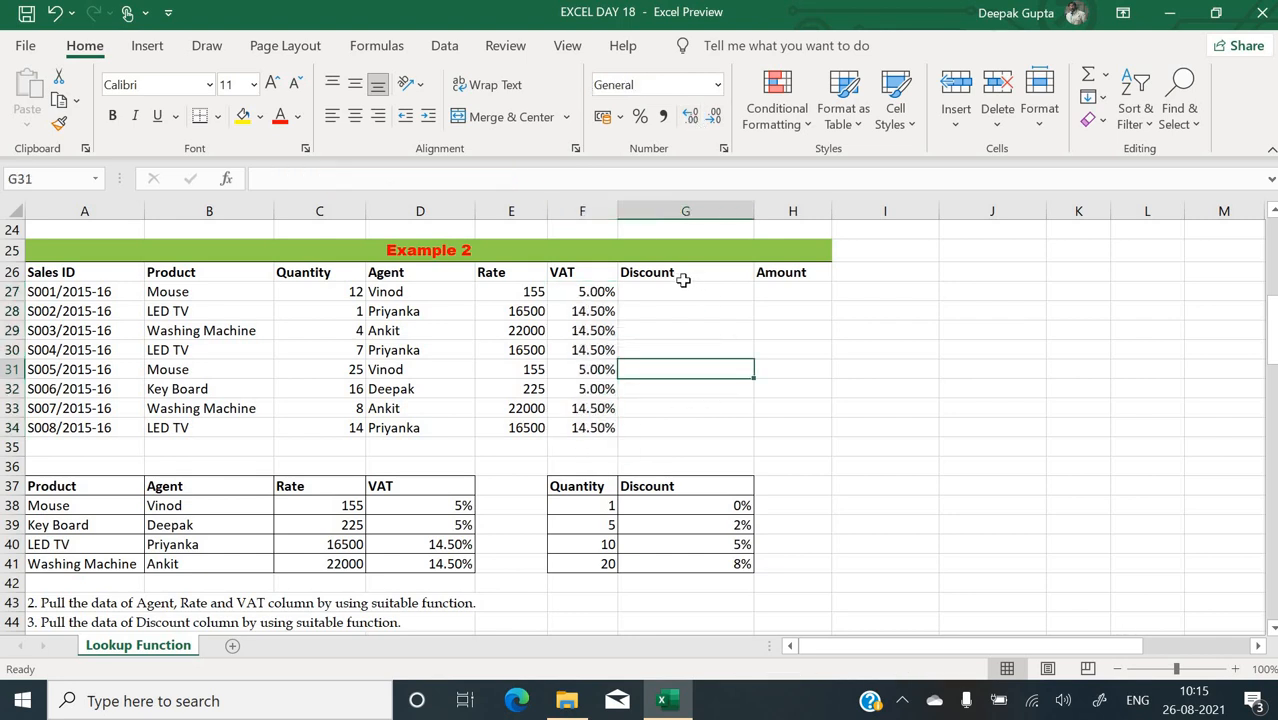
- Start a VLOOKUP in the Discount cell G27 through its function arguments, with the quantity cell C27 as lookup value
left_click(683, 280)
left_click(687, 289)
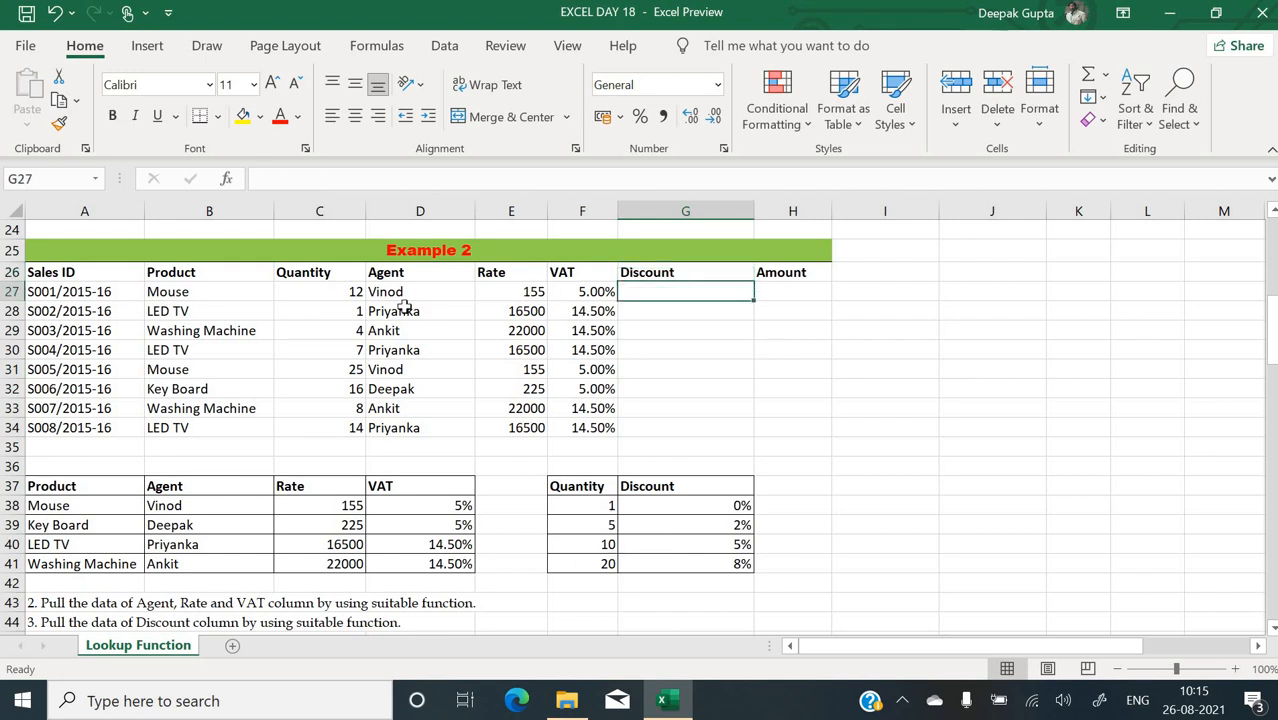
left_click(352, 297)
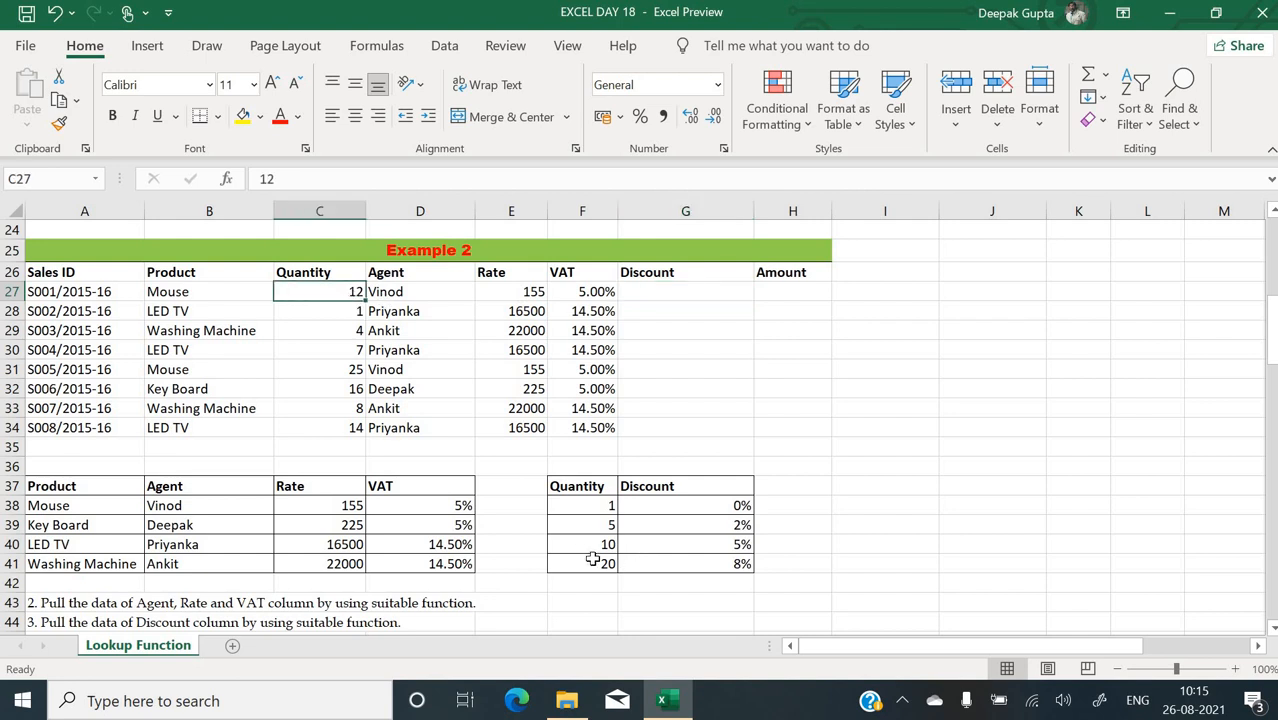
left_click(689, 297)
type("=")
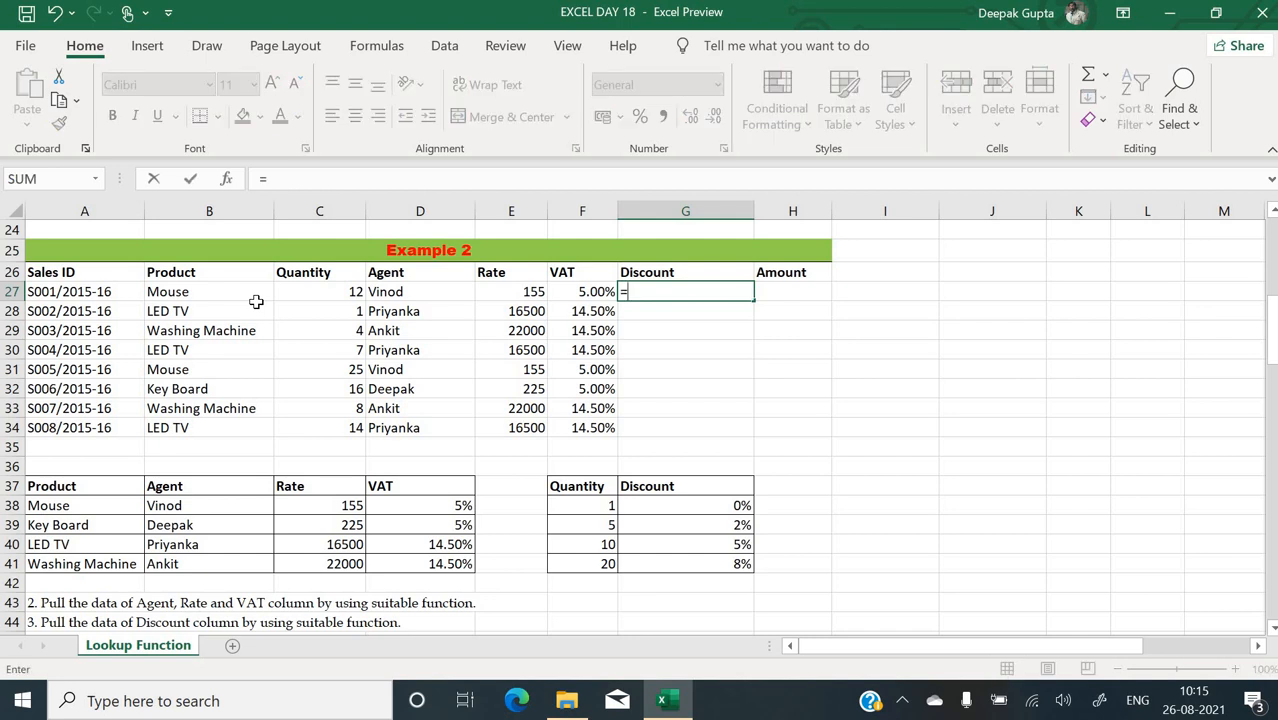
type("vl")
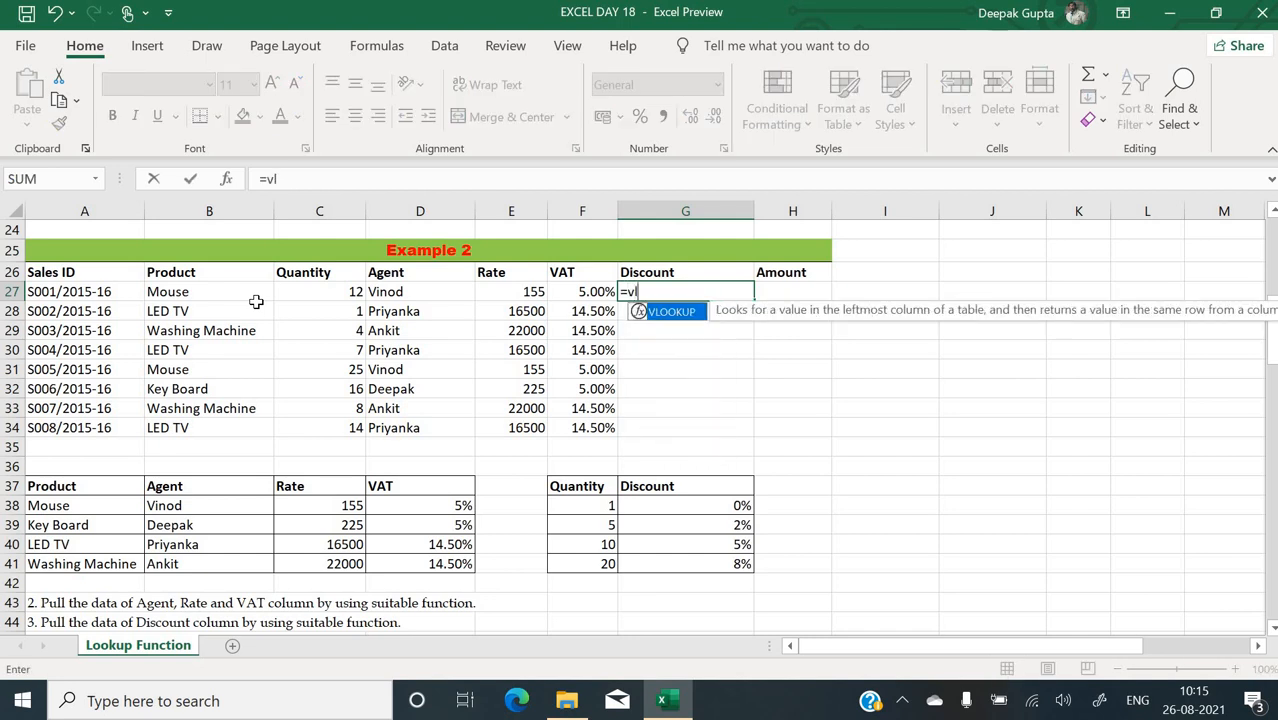
type("ookup(")
key("ctrl+a")
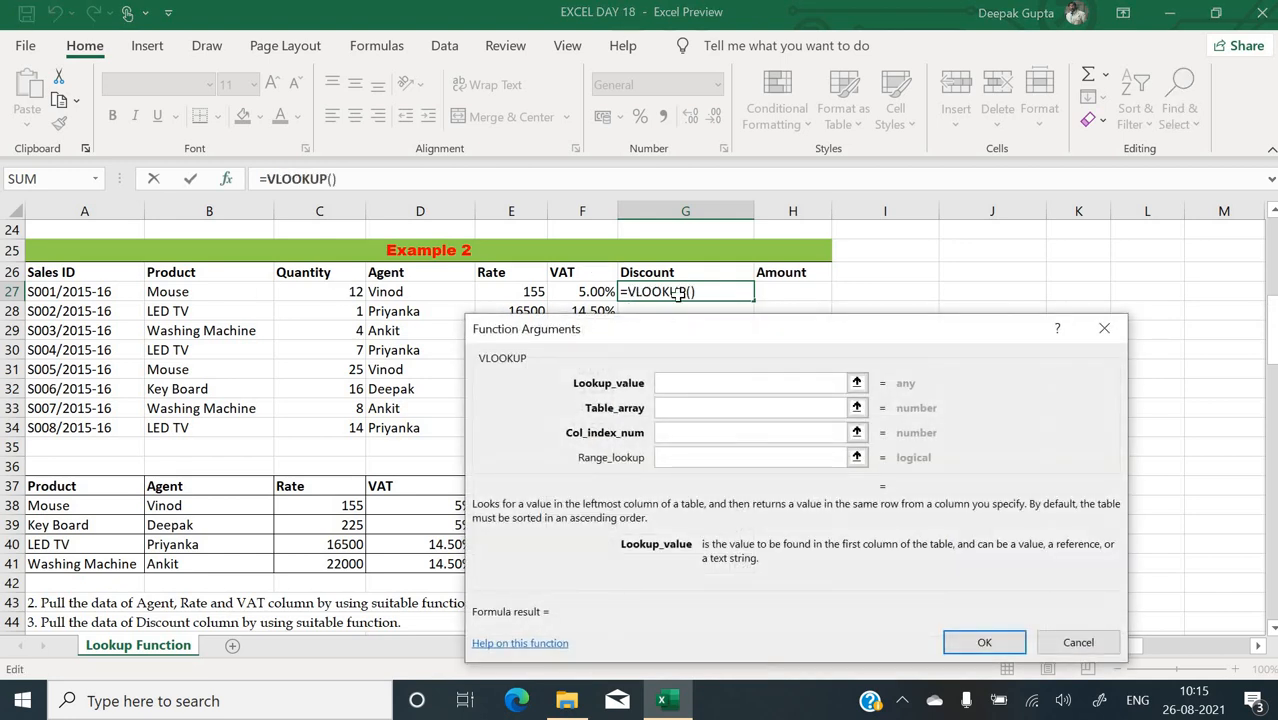
left_click_drag(1011, 316, 1228, 290)
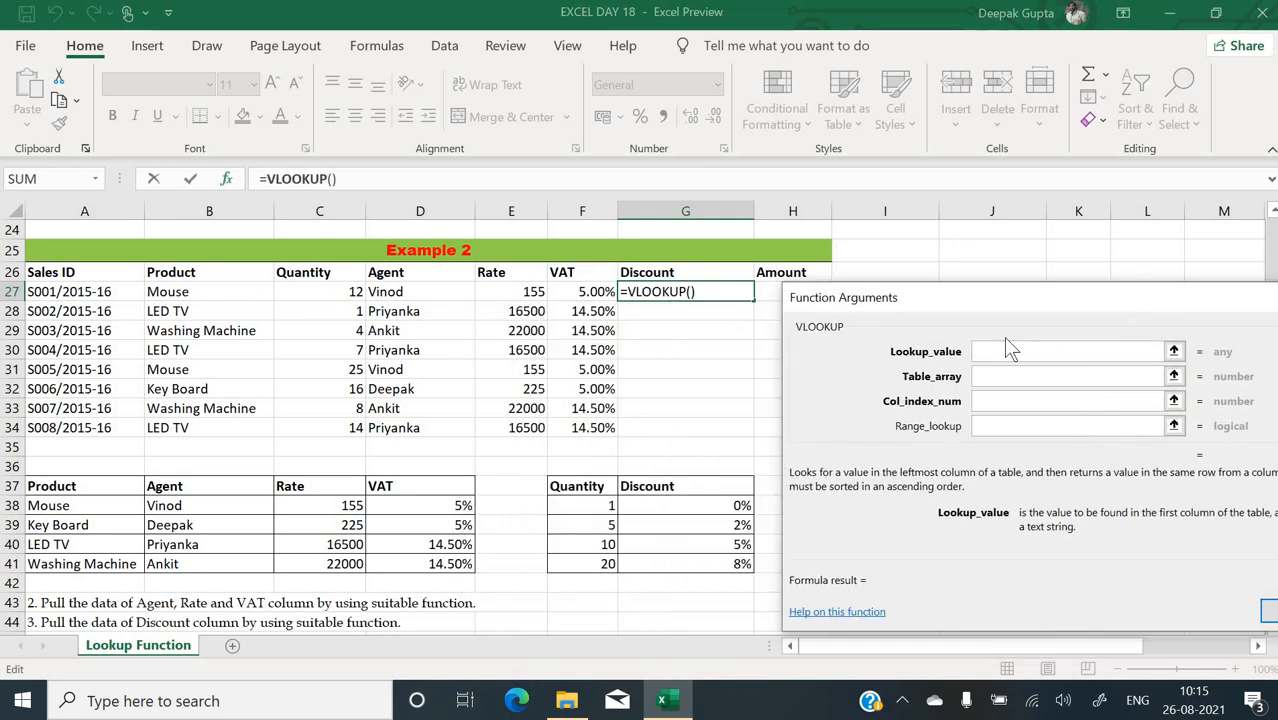
left_click(1002, 351)
left_click(341, 293)
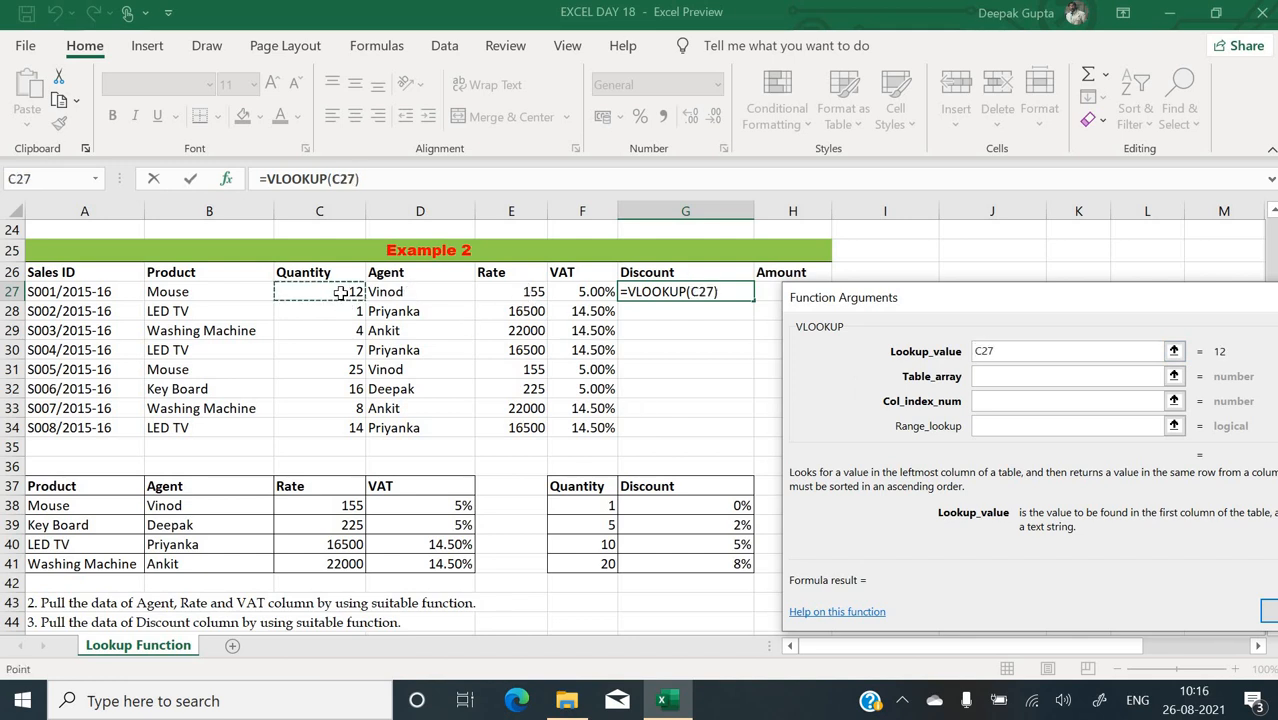
- Complete the Discount VLOOKUP with the locked table $F$37:$G$41, column index 2 and approximate match 1
left_click(990, 377)
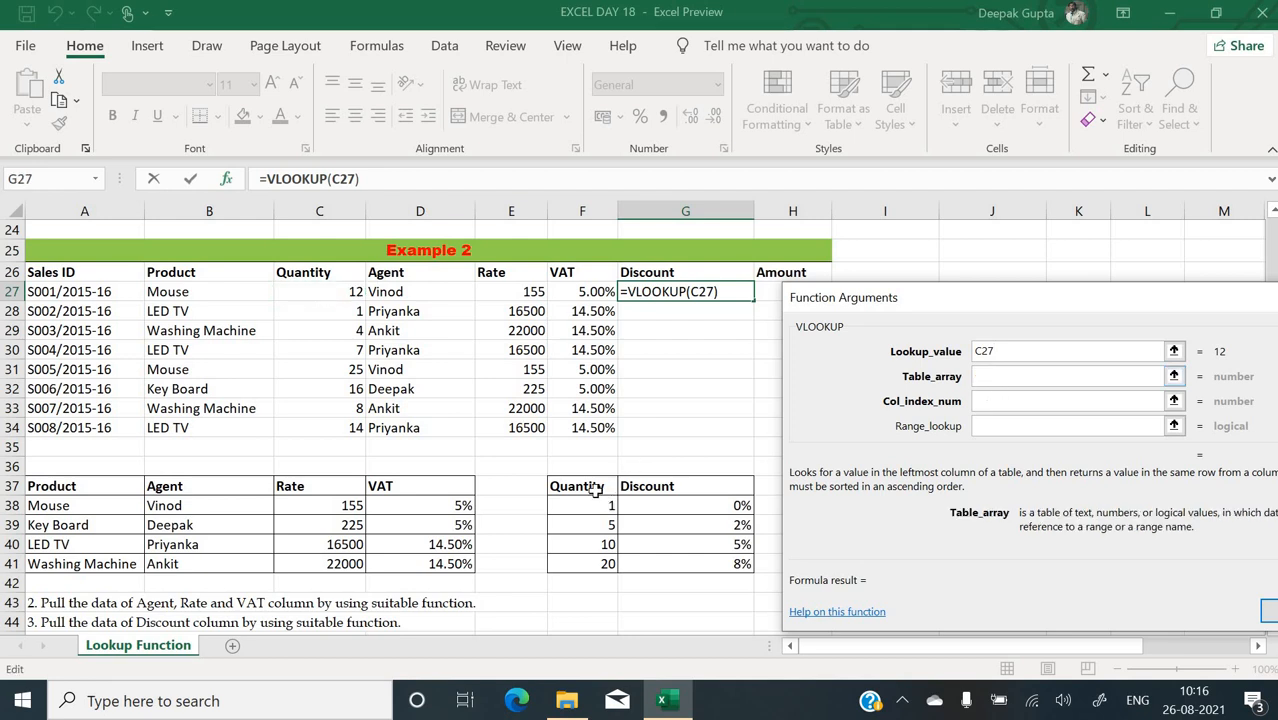
left_click_drag(594, 486, 700, 564)
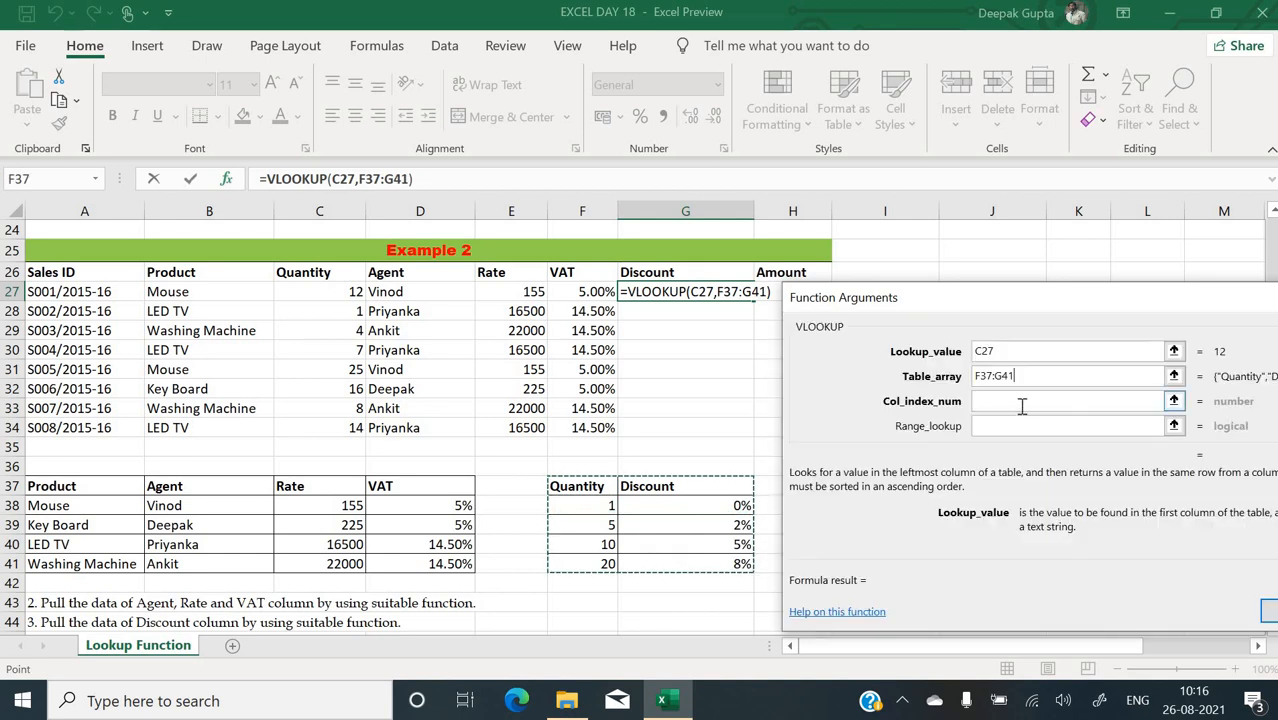
key("F4")
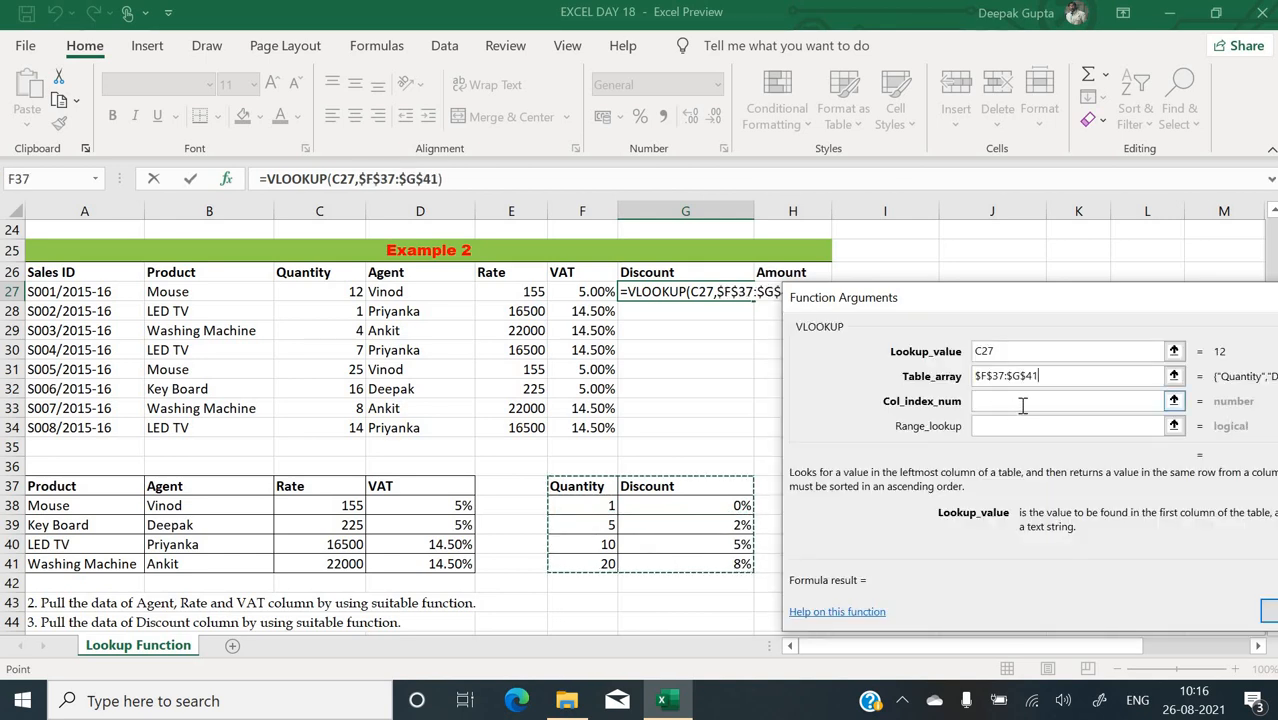
left_click(1013, 401)
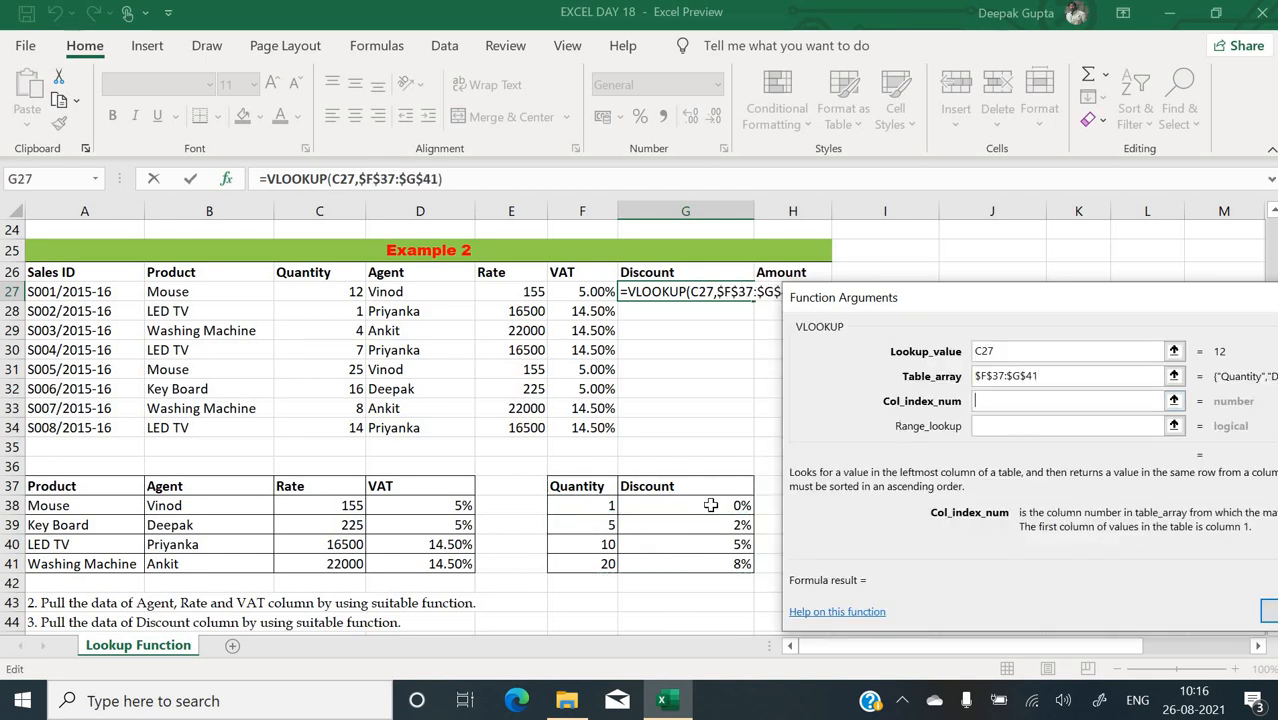
type("2")
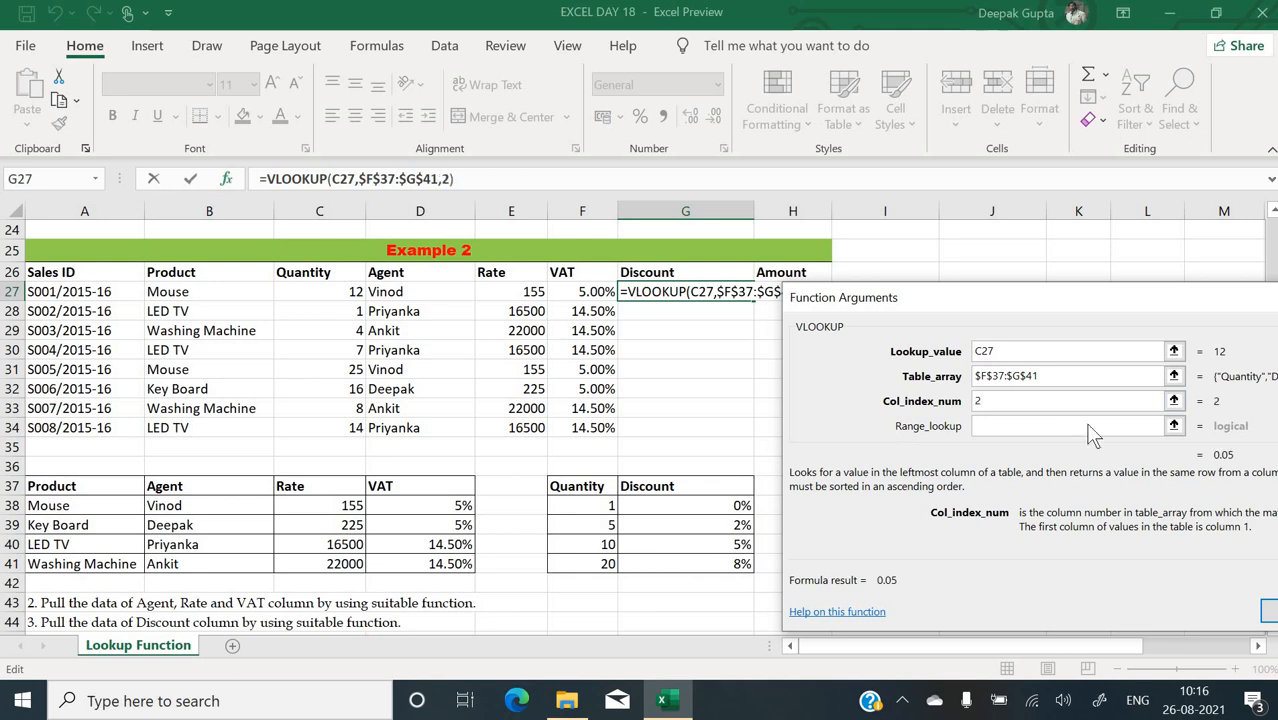
left_click(1089, 425)
type("1")
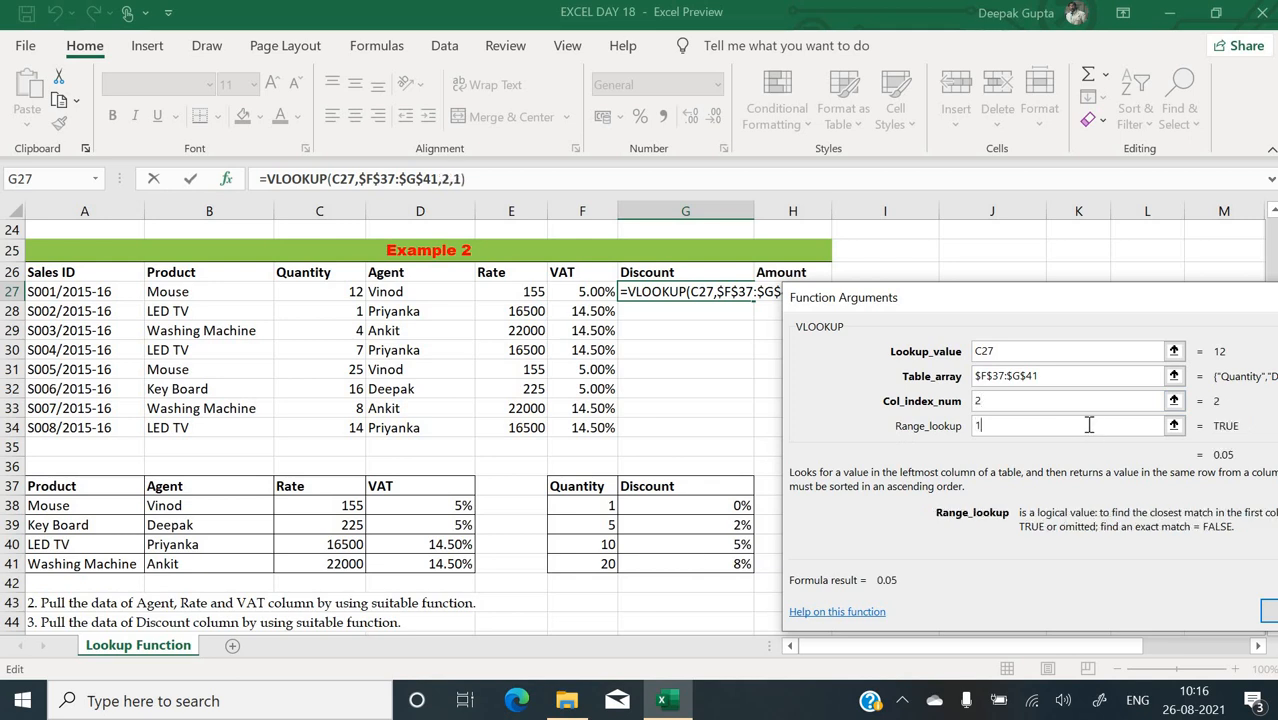
left_click(1267, 611)
- Fill the Discount formula down to G34 and format G27:G34 as percentages without decimals
left_click_drag(757, 303, 757, 440)
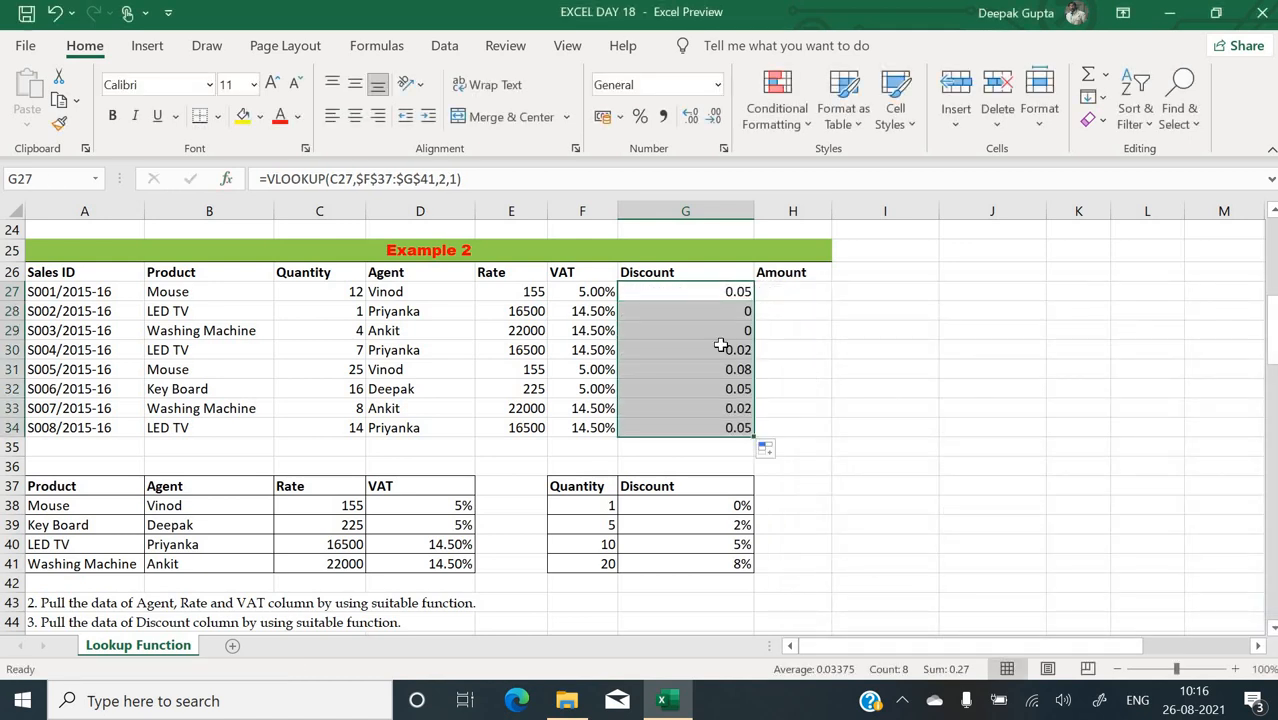
left_click(638, 120)
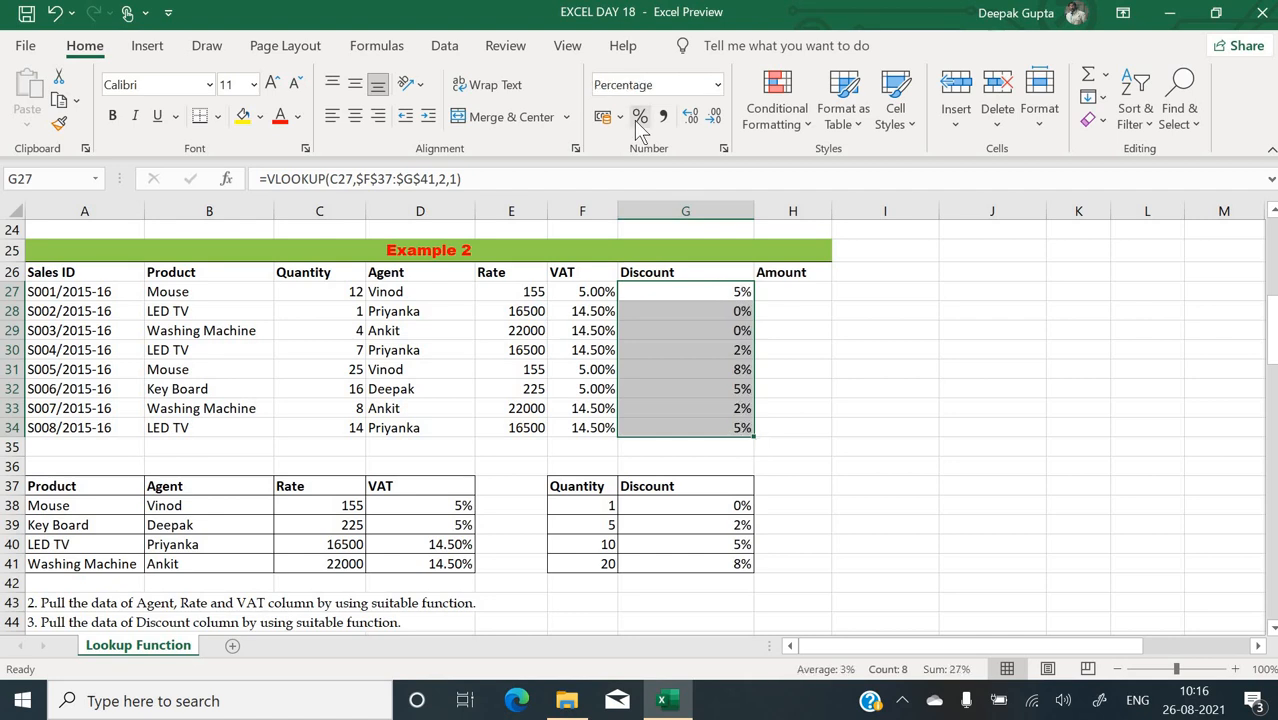
left_click(690, 119)
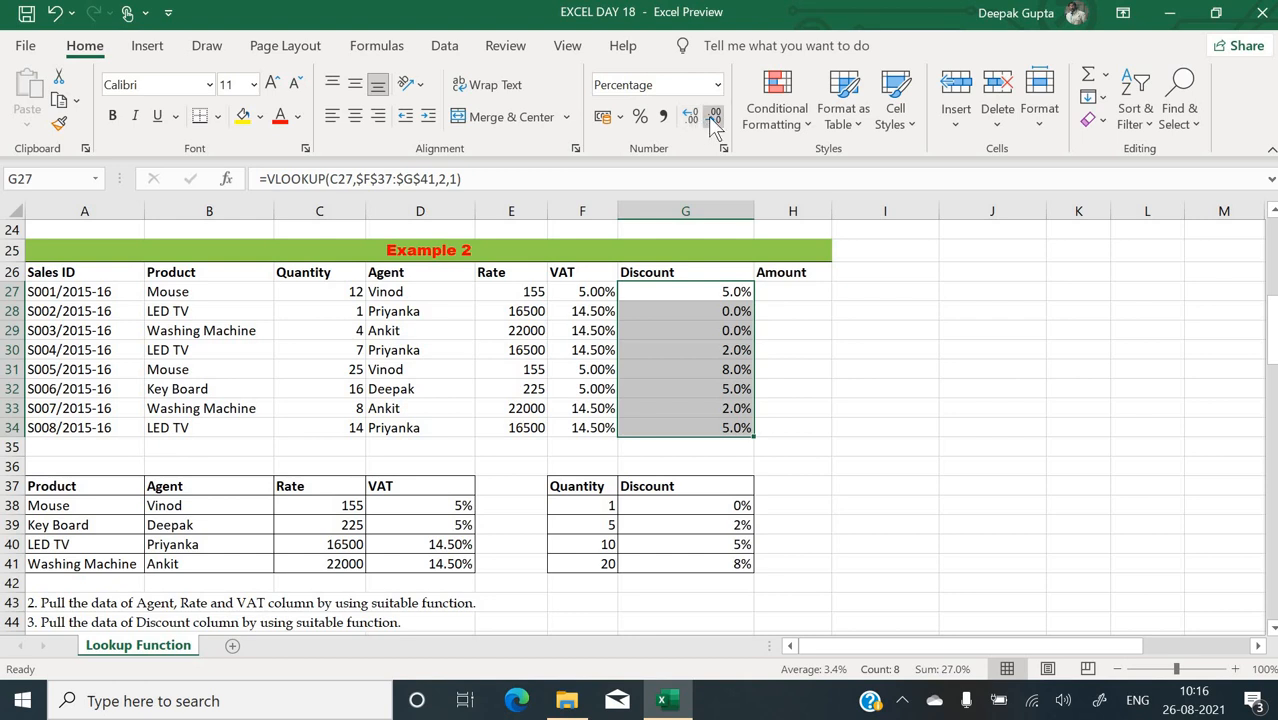
left_click(713, 117)
left_click(879, 422)
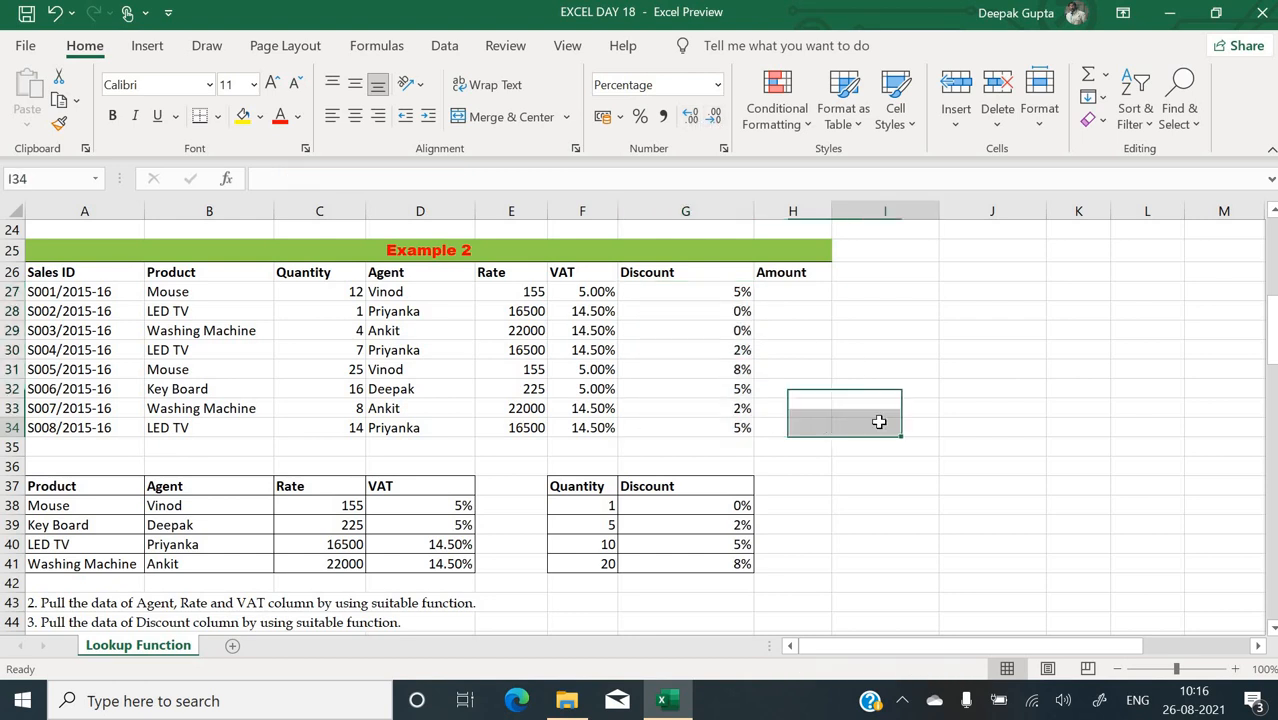
left_click(798, 293)
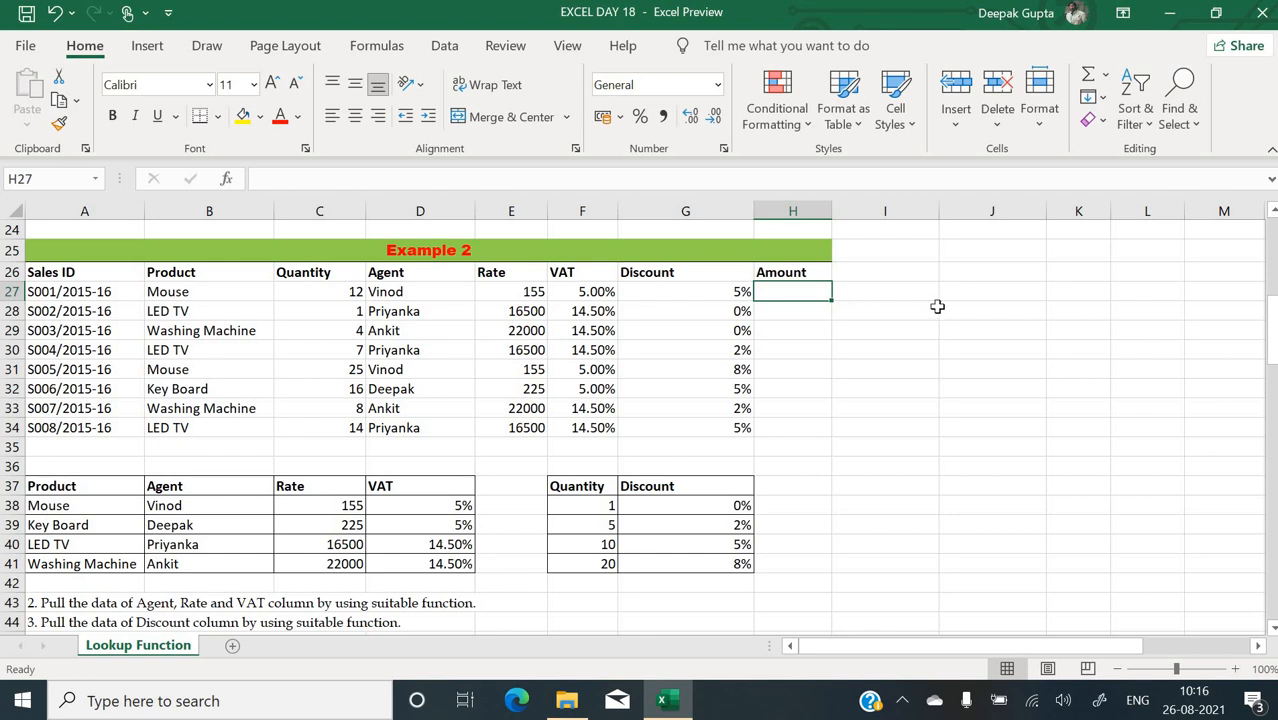
left_click(966, 268)
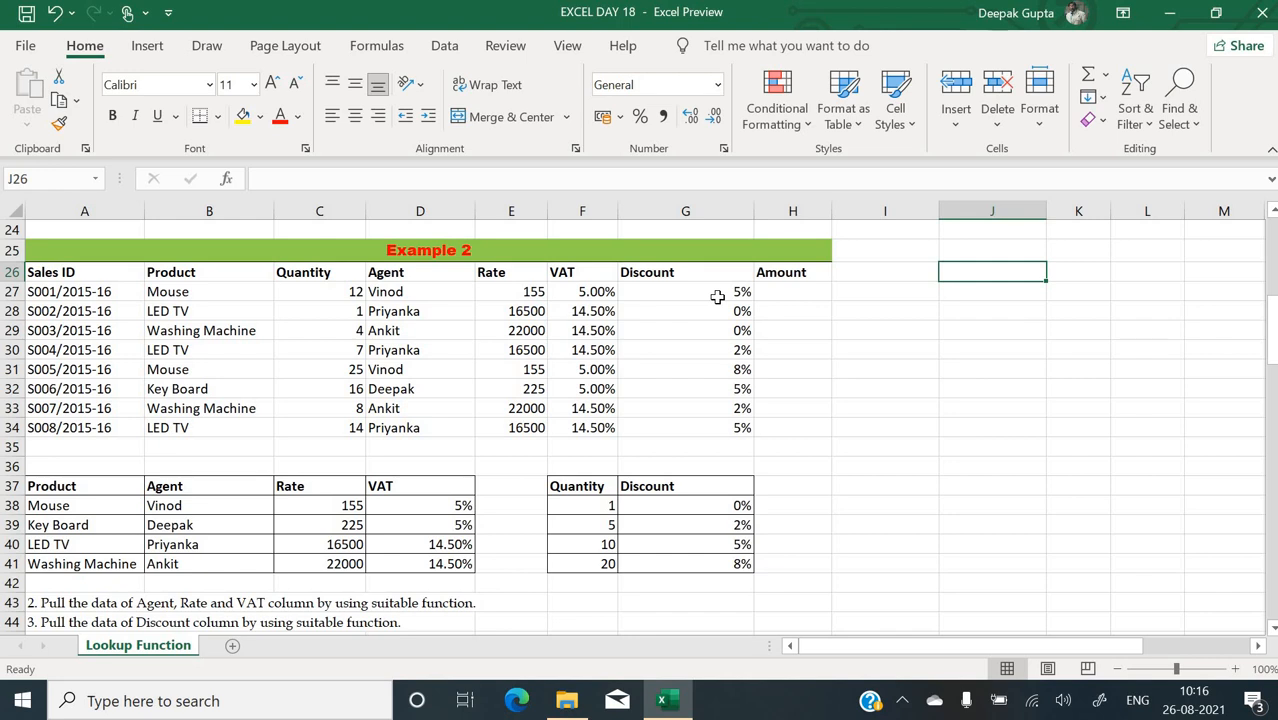
left_click(355, 292)
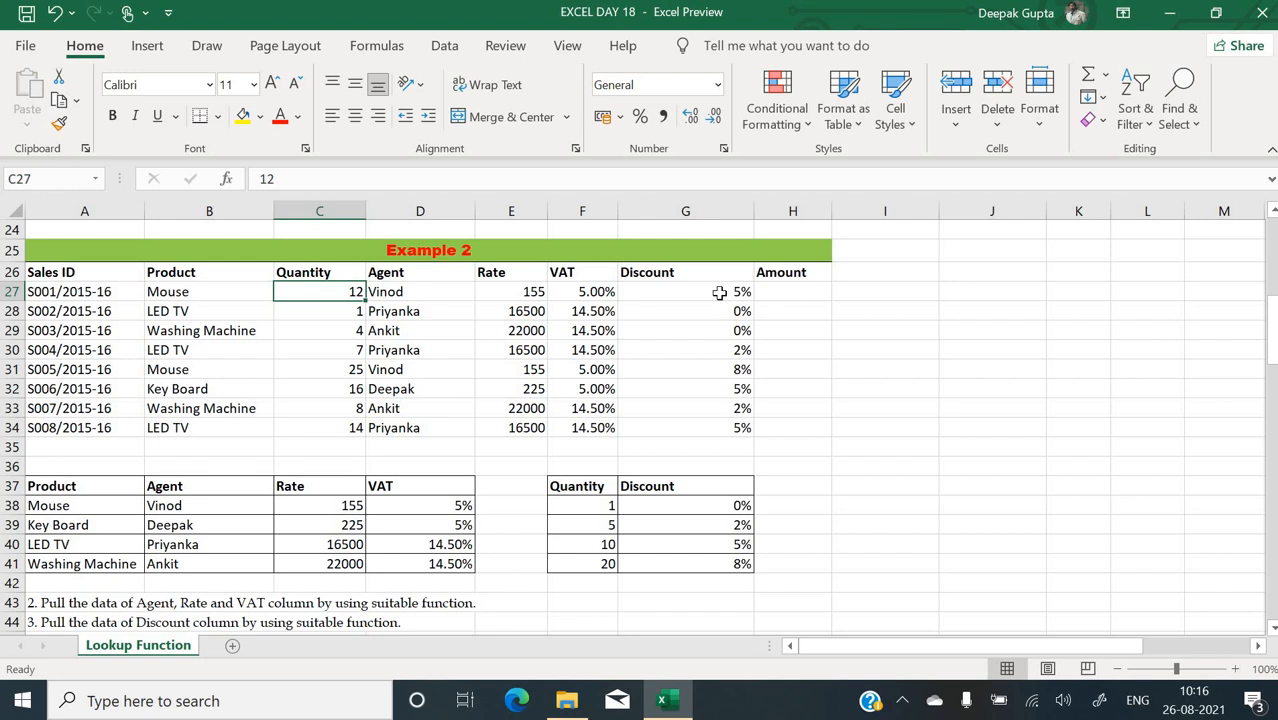
- Rename the VAT column header in F26 of Example 2 to GST
double_click(600, 274)
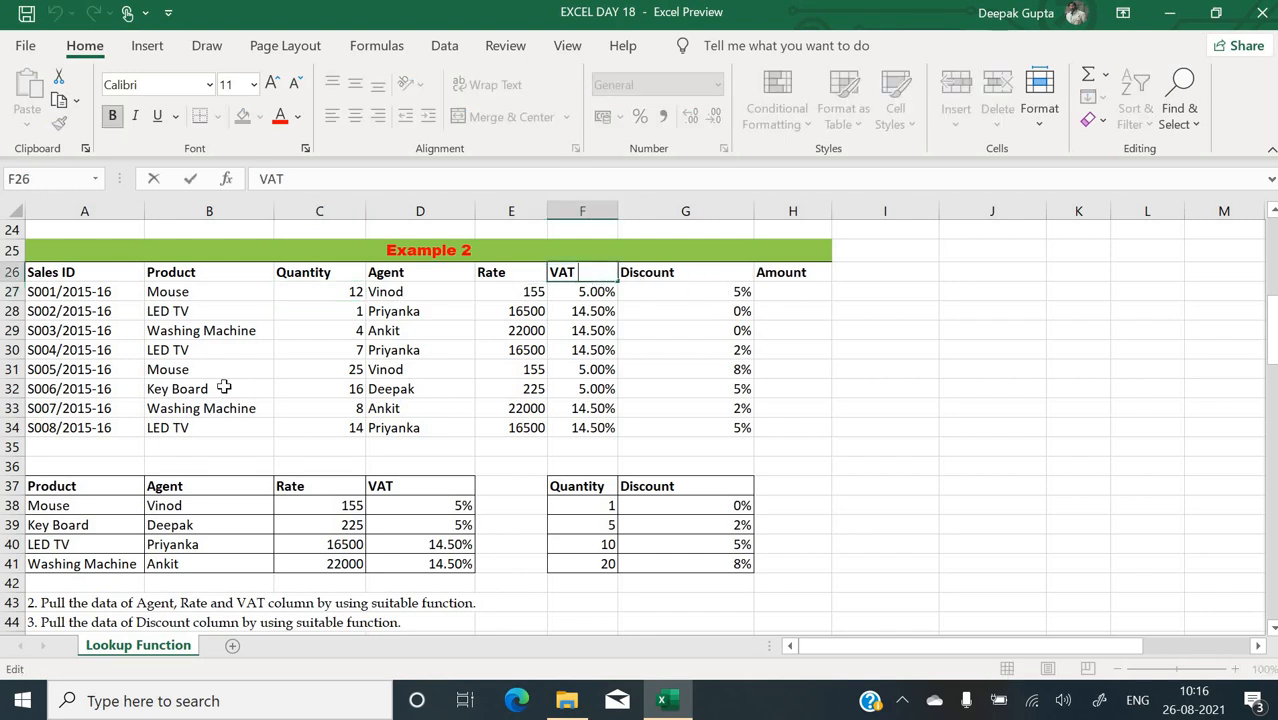
key("BackSpace")
key("BackSpace")
key("BackSpace")
key("shift+Return")
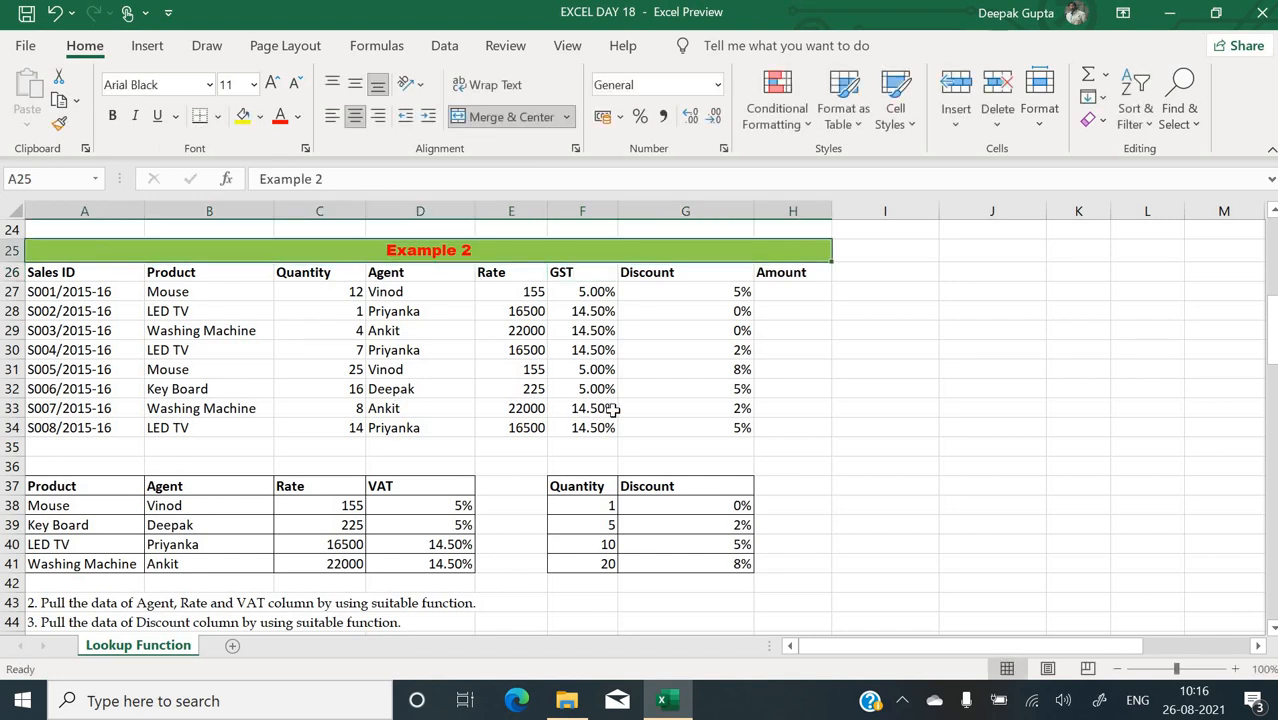
- Calculate the first sale's discounted value in J25 with the formula =(C27*E27)-(C27*E27*G27)
left_click(928, 252)
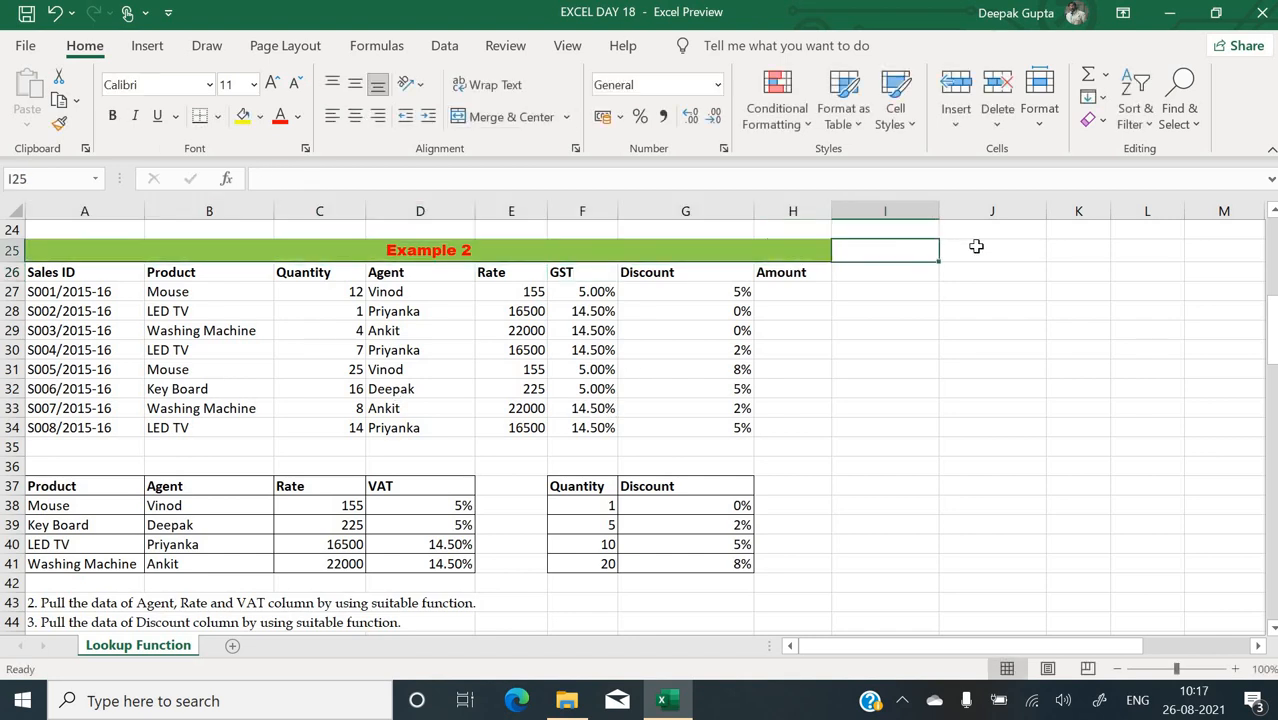
left_click(985, 246)
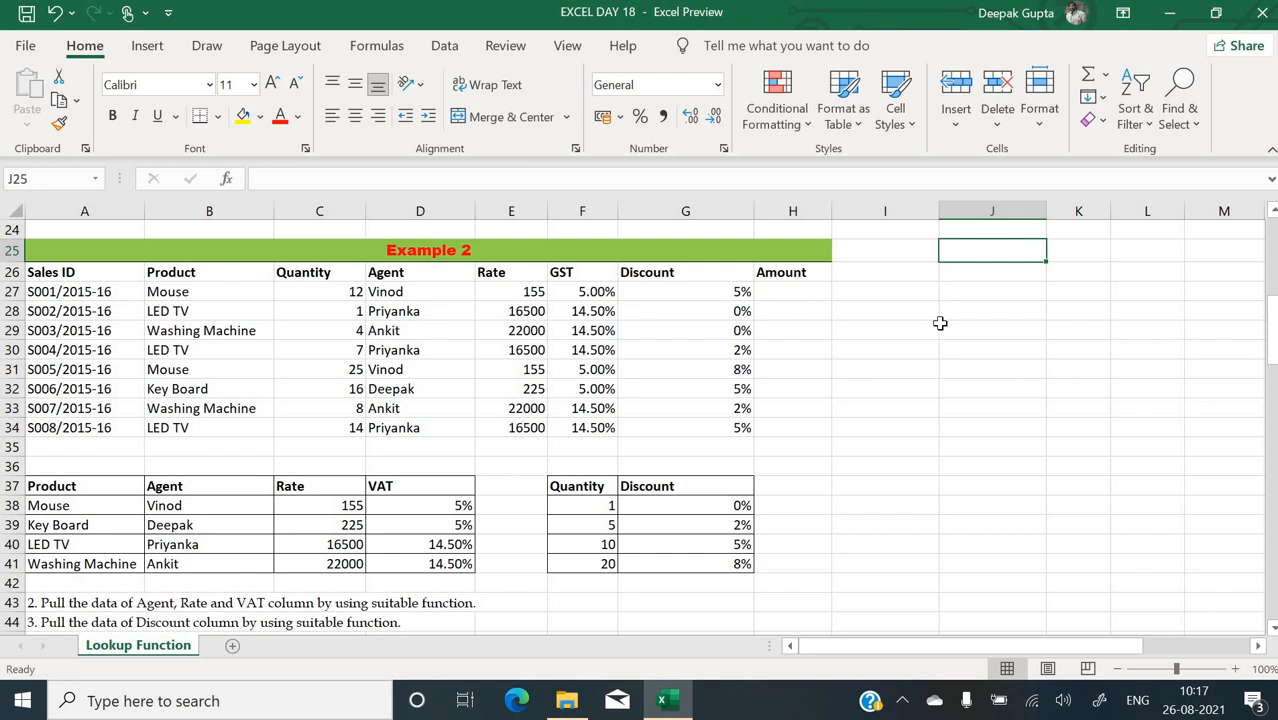
type("=")
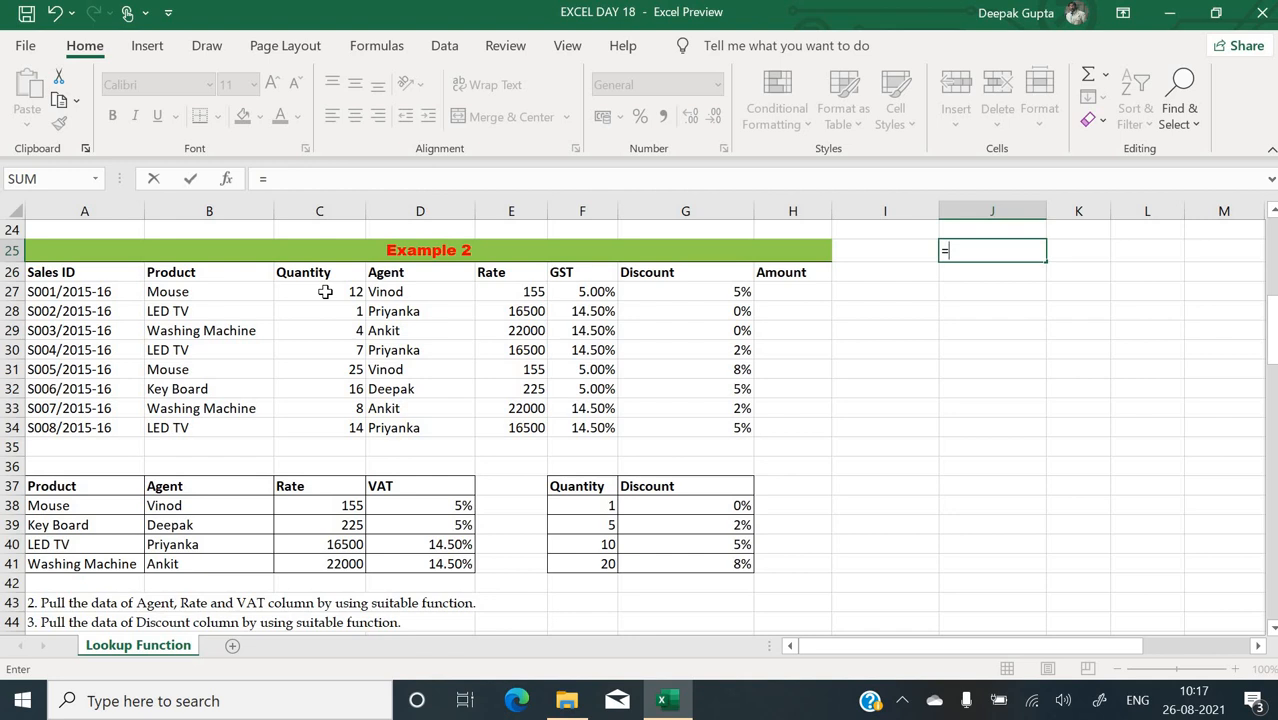
type("(")
left_click(337, 291)
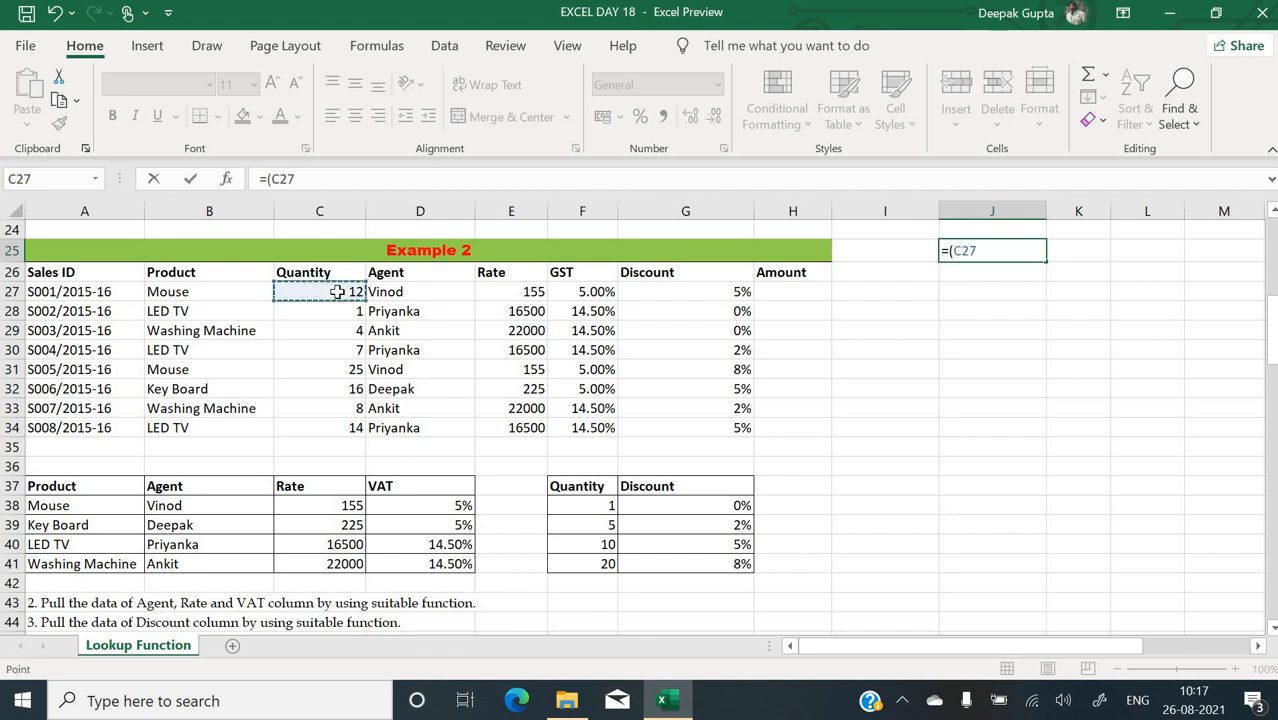
type("*")
left_click(519, 297)
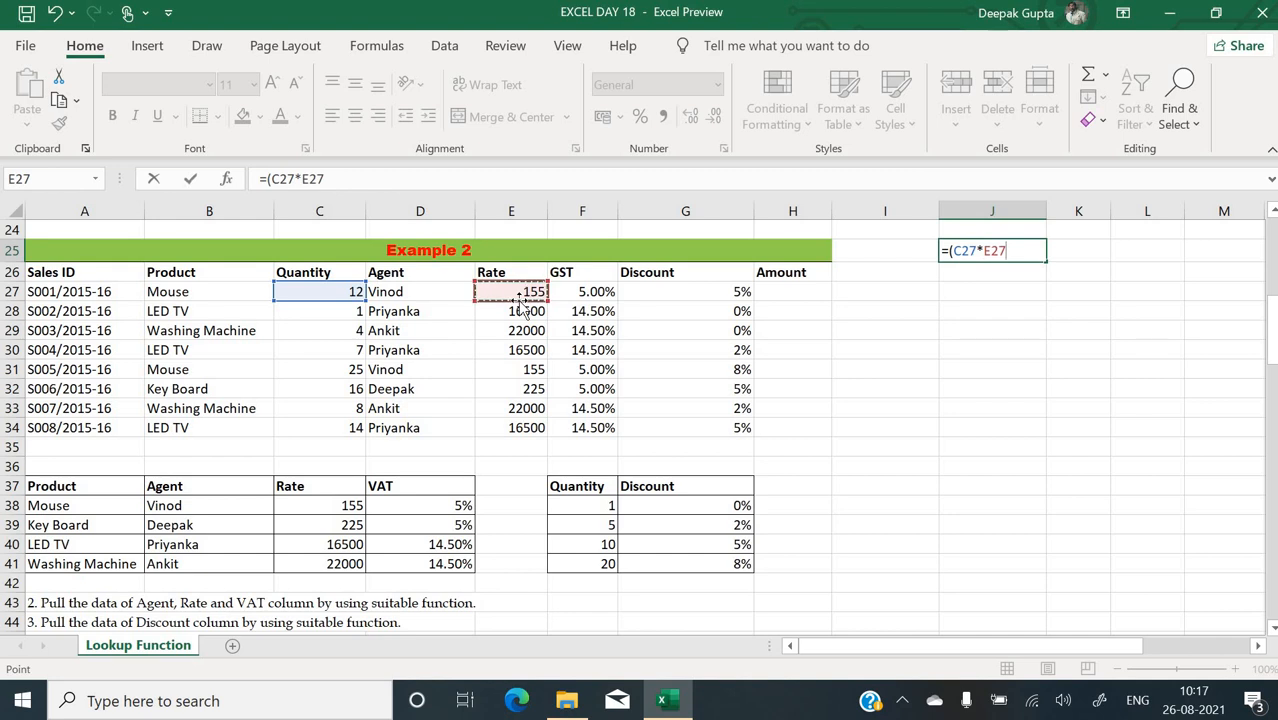
type(")-(")
left_click(350, 292)
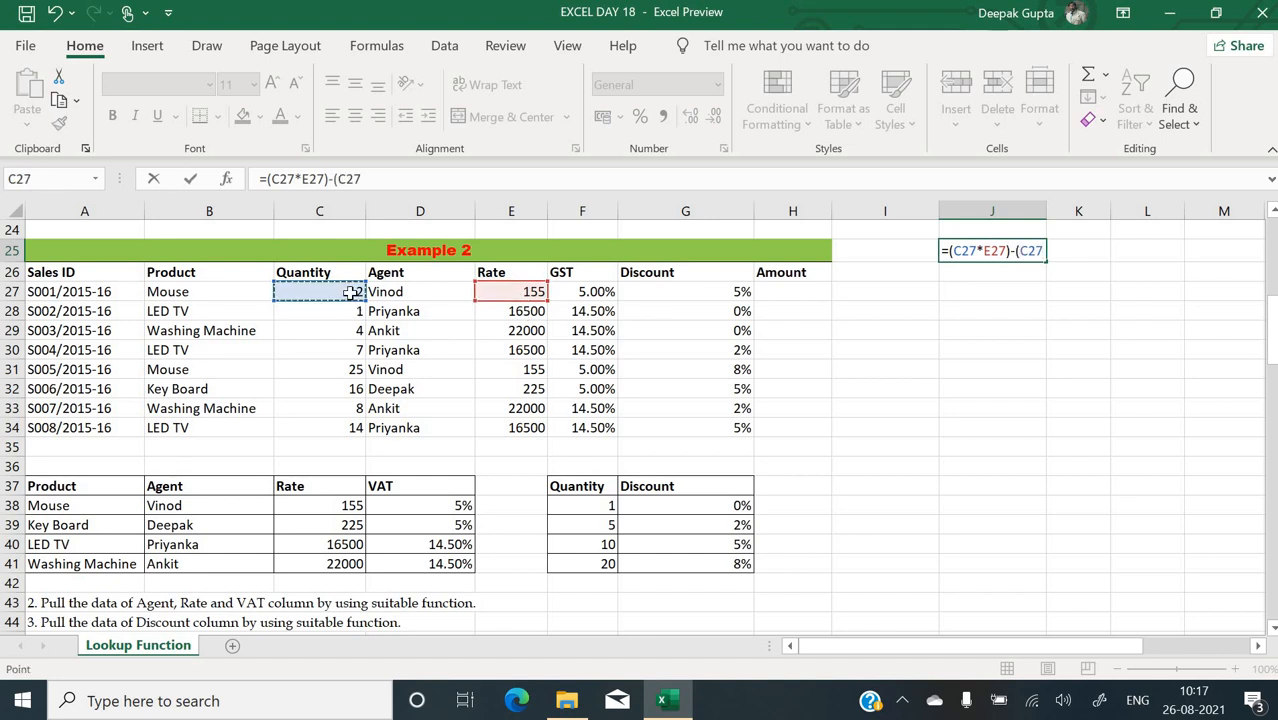
type("*")
left_click(534, 291)
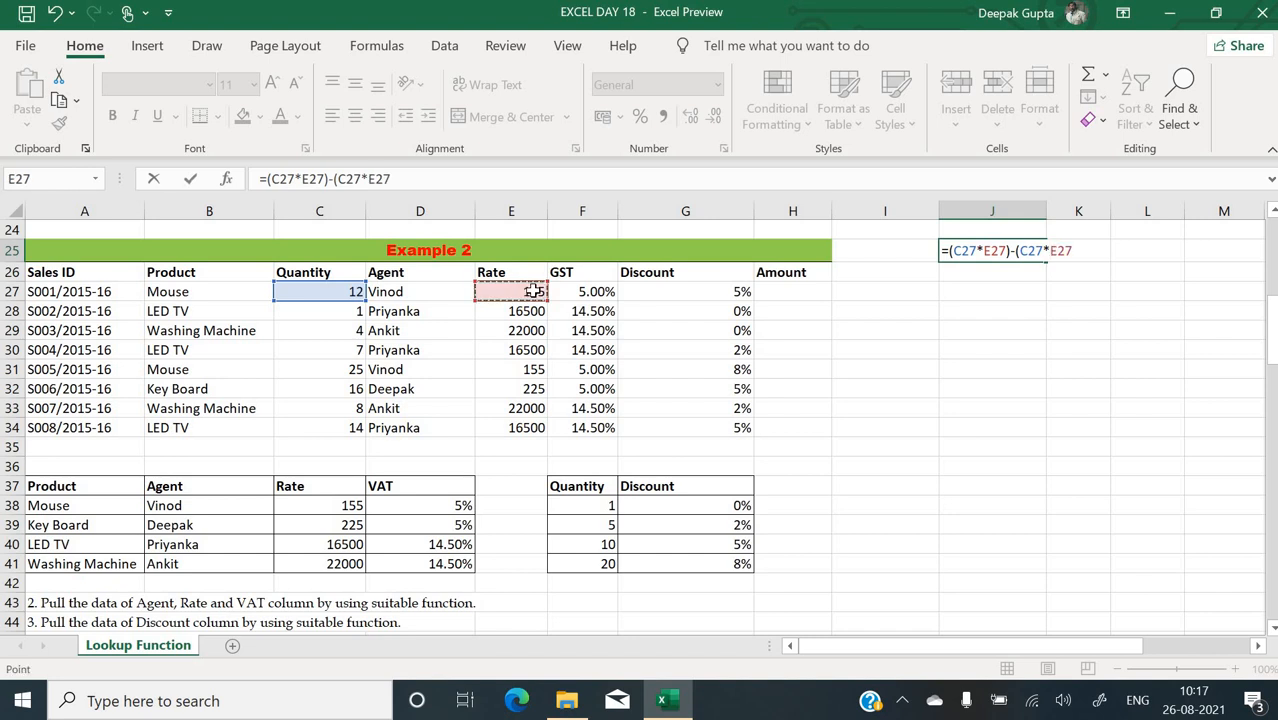
type("*")
left_click(741, 292)
type(")")
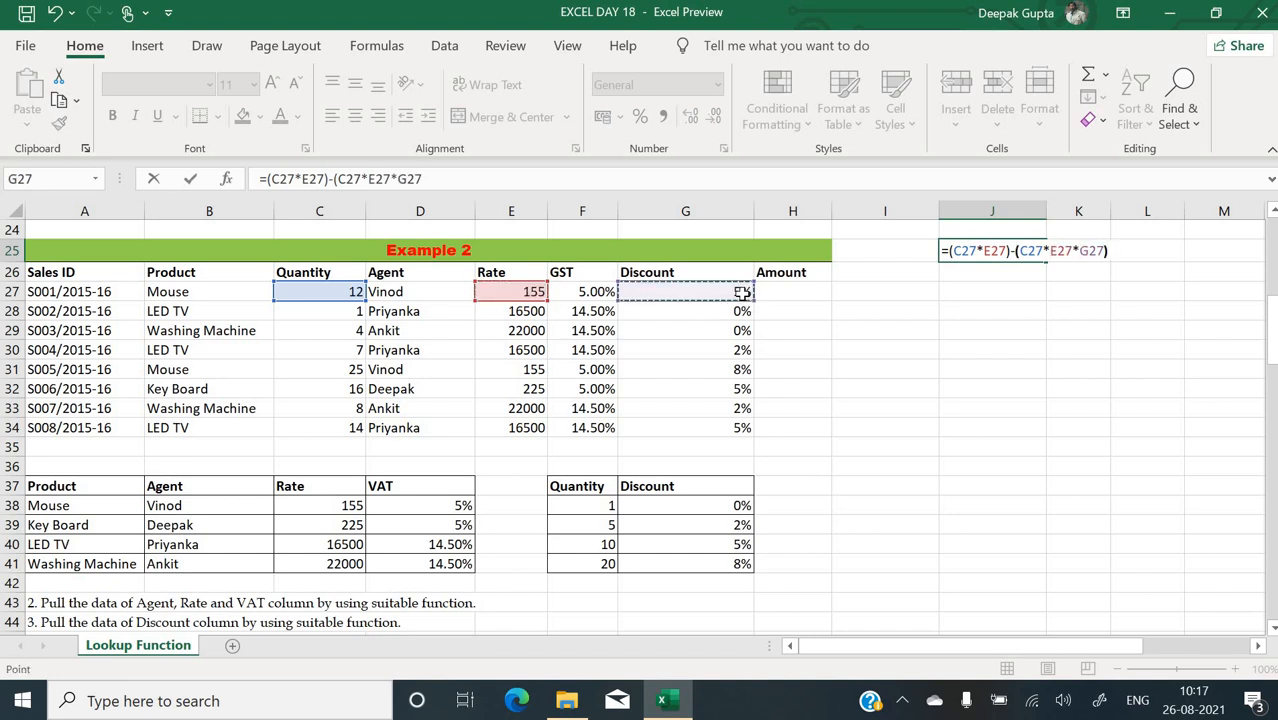
key("Return")
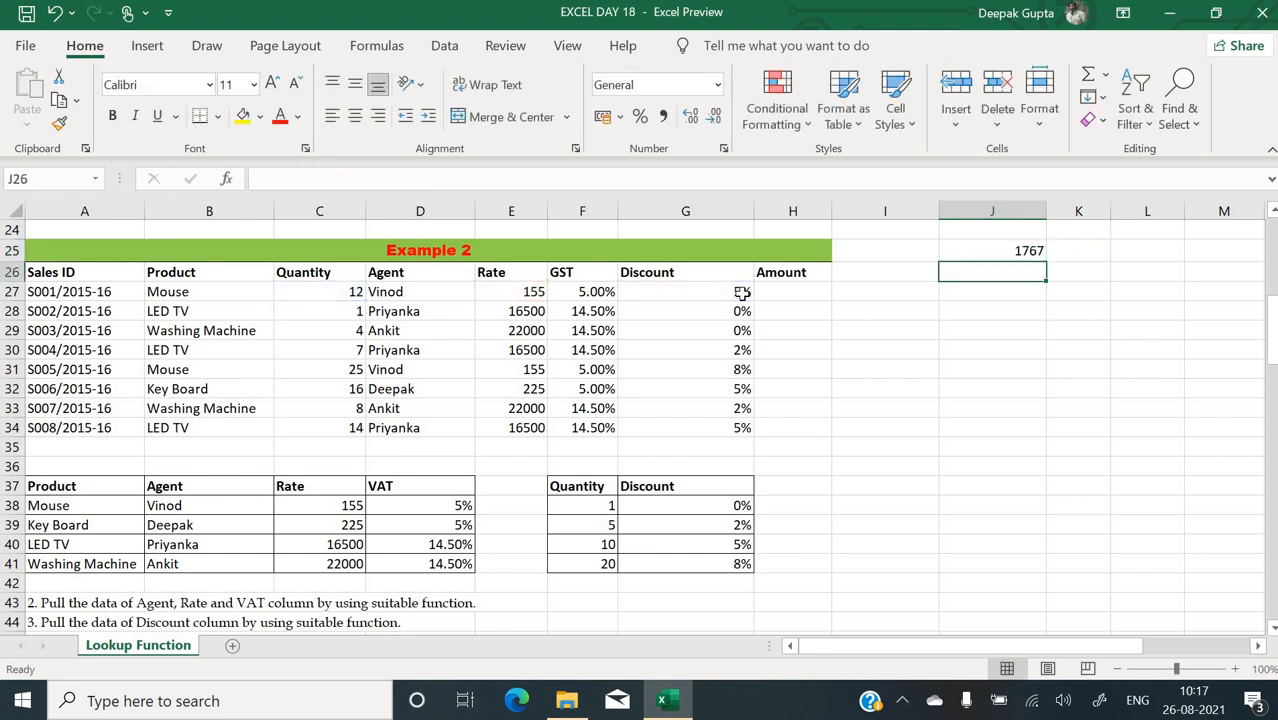
- Calculate the GST on the discounted value in J26 with the formula =J25*F27
type("=")
key("Up")
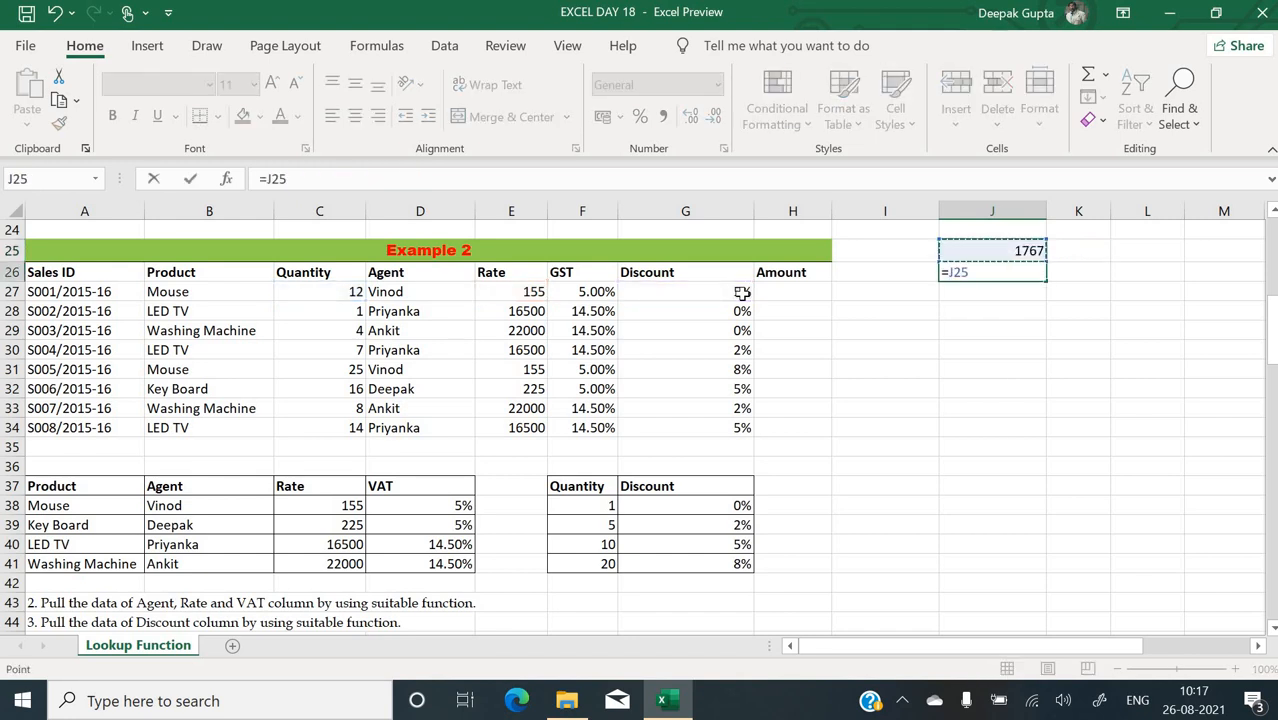
type("*")
left_click(589, 292)
key("Return")
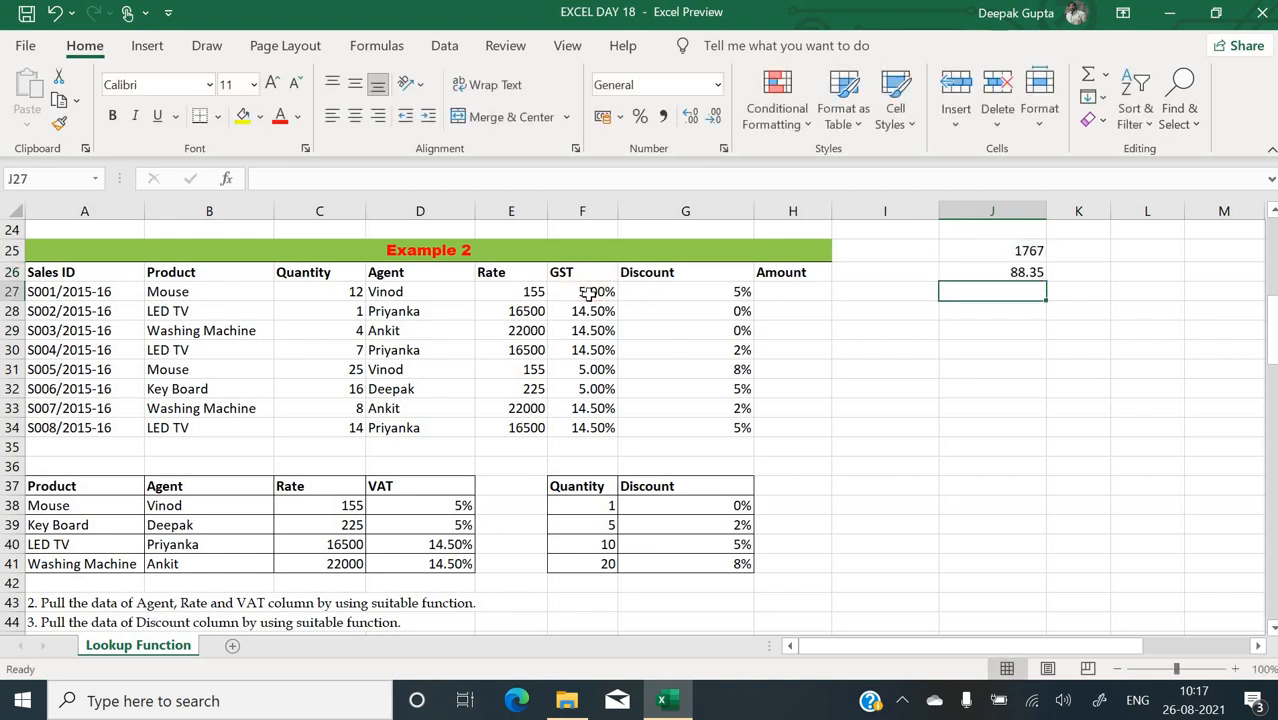
- Add the discounted value and its GST in J27 with the formula =J25+J26
type("=")
key("Up")
key("Up")
type("+")
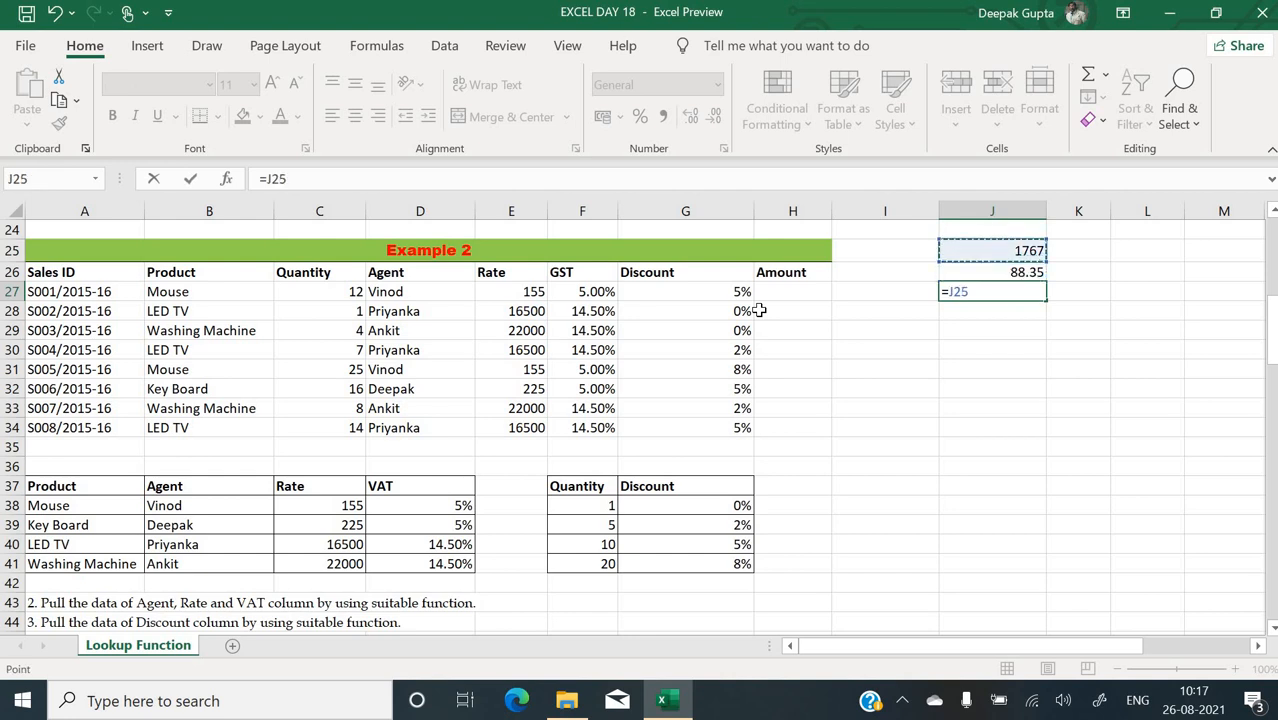
key("Up")
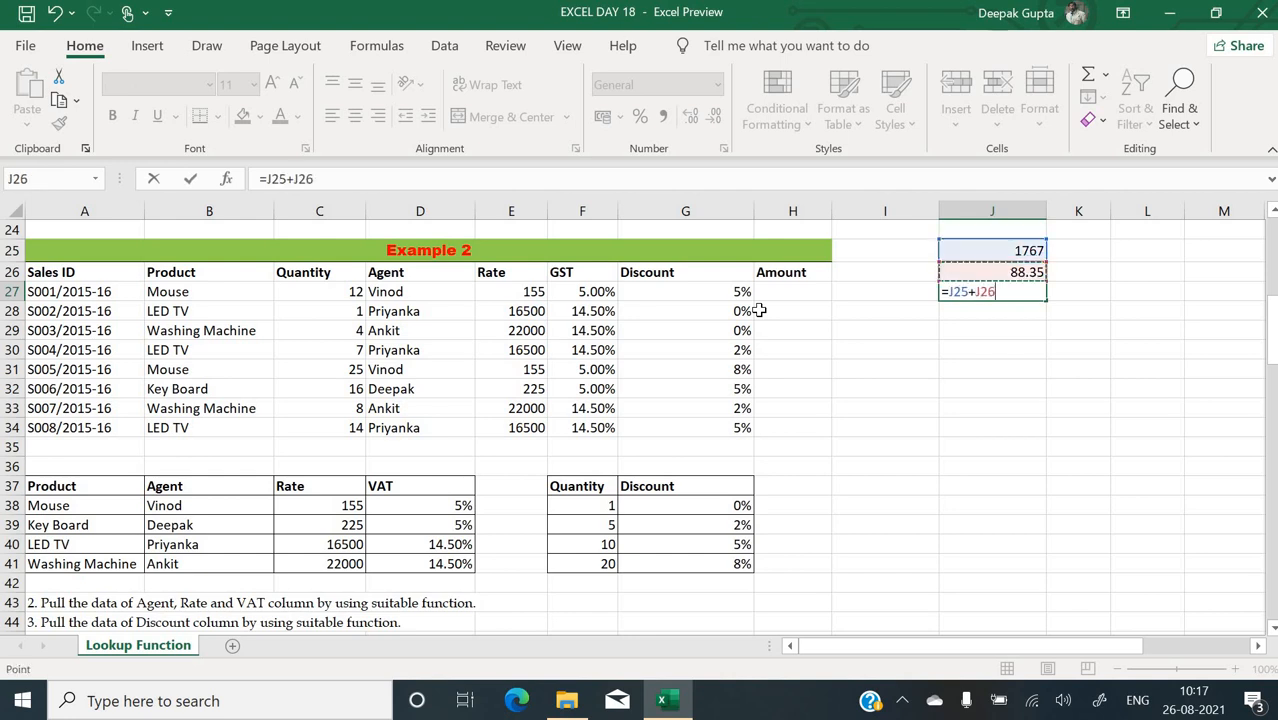
key("Return")
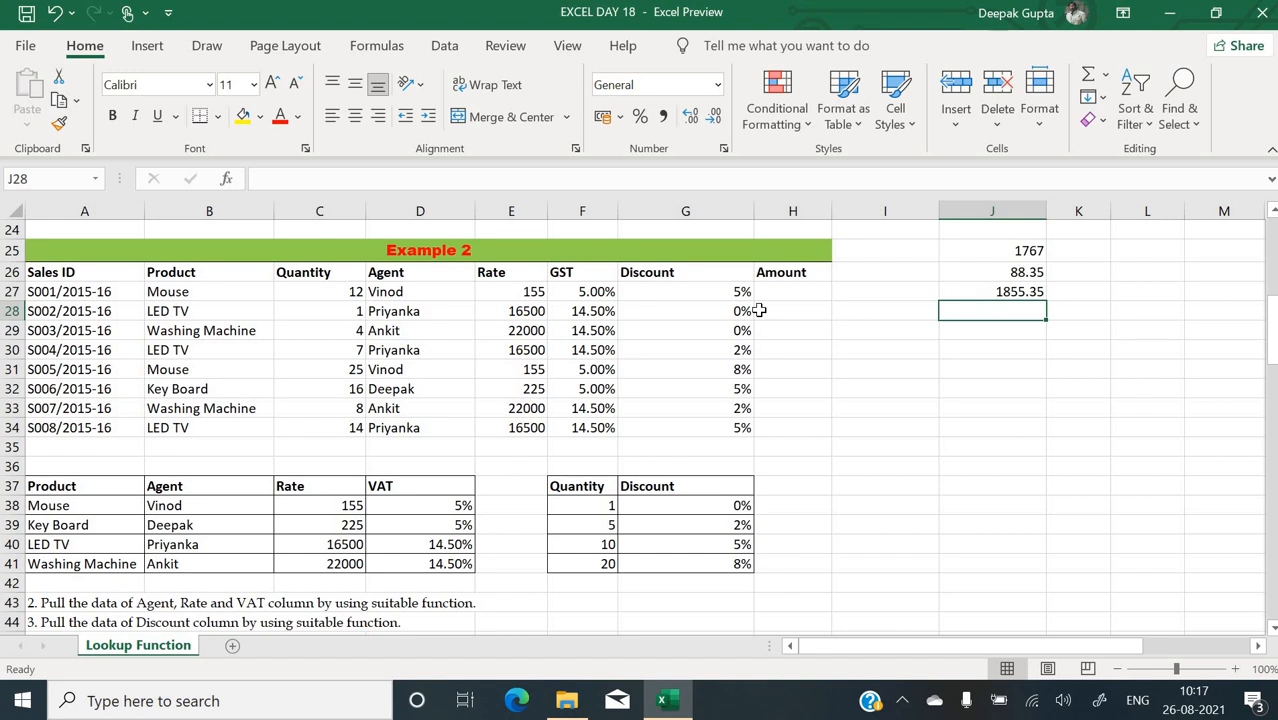
- Calculate the first sale's GST-inclusive value before discount in L25 with the formula =(C27*E27)+(C27*E27*F27)
left_click(1124, 252)
type("=")
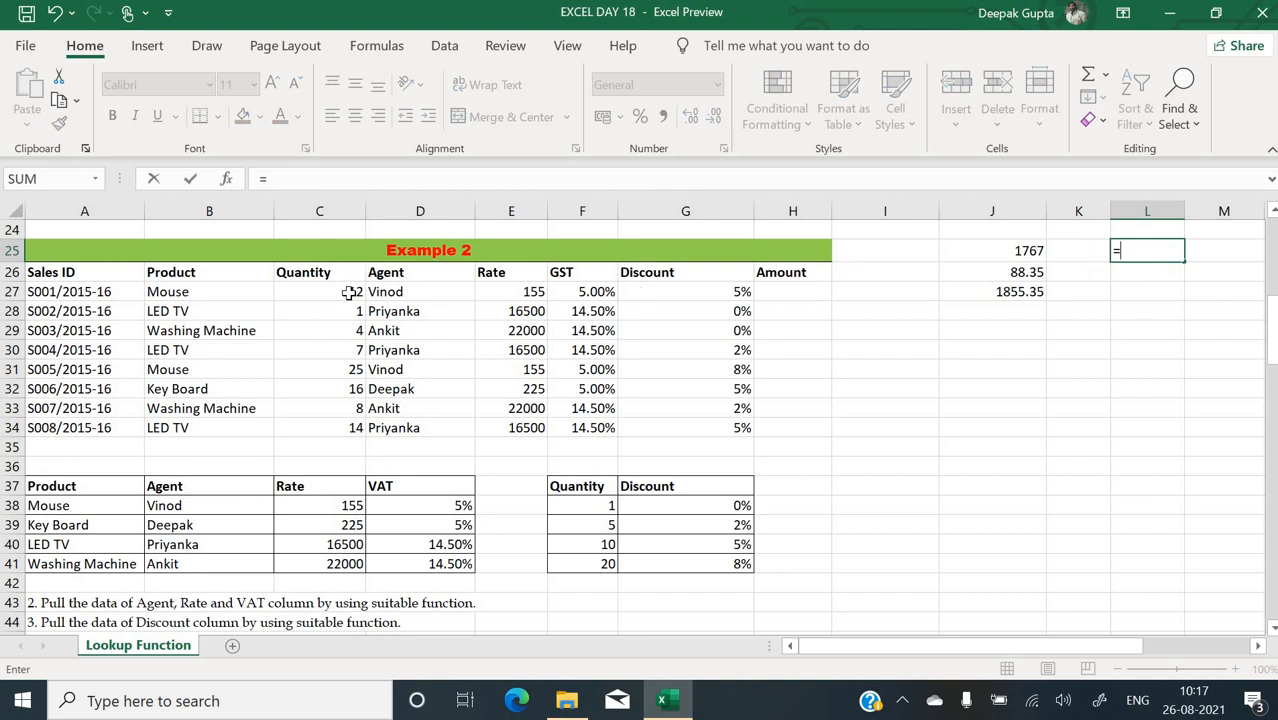
type("(")
left_click(357, 300)
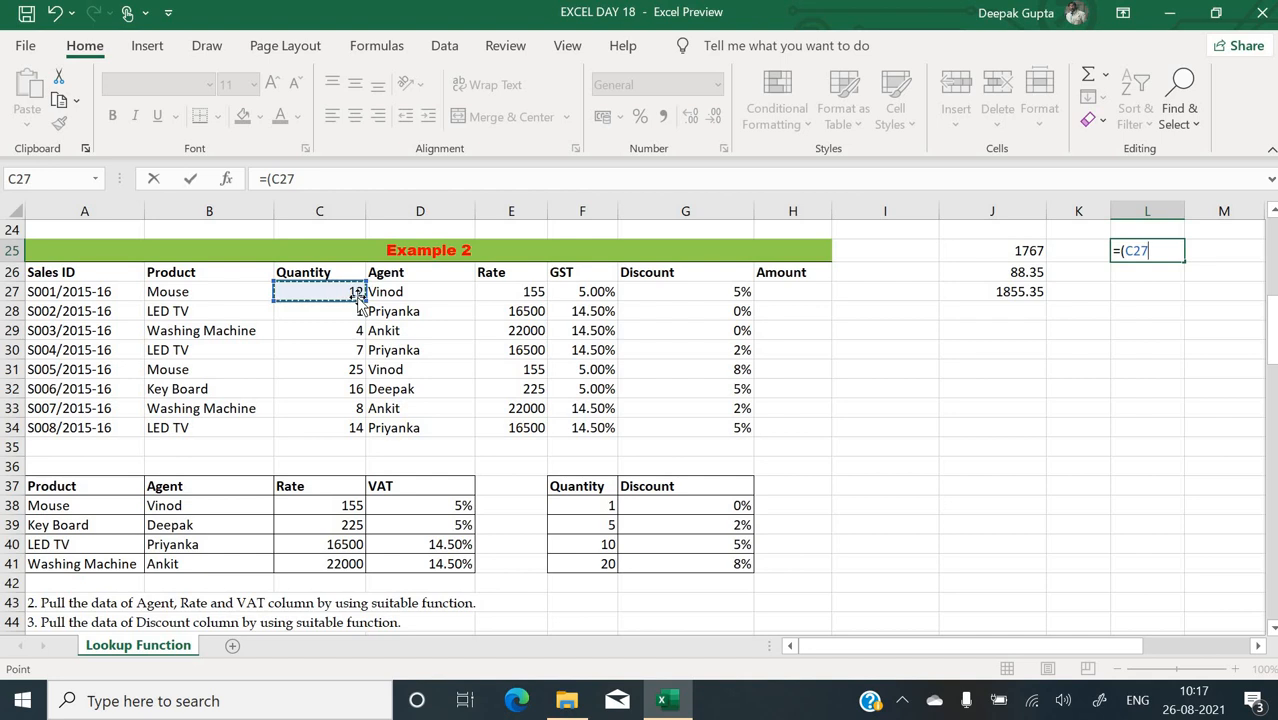
type("*")
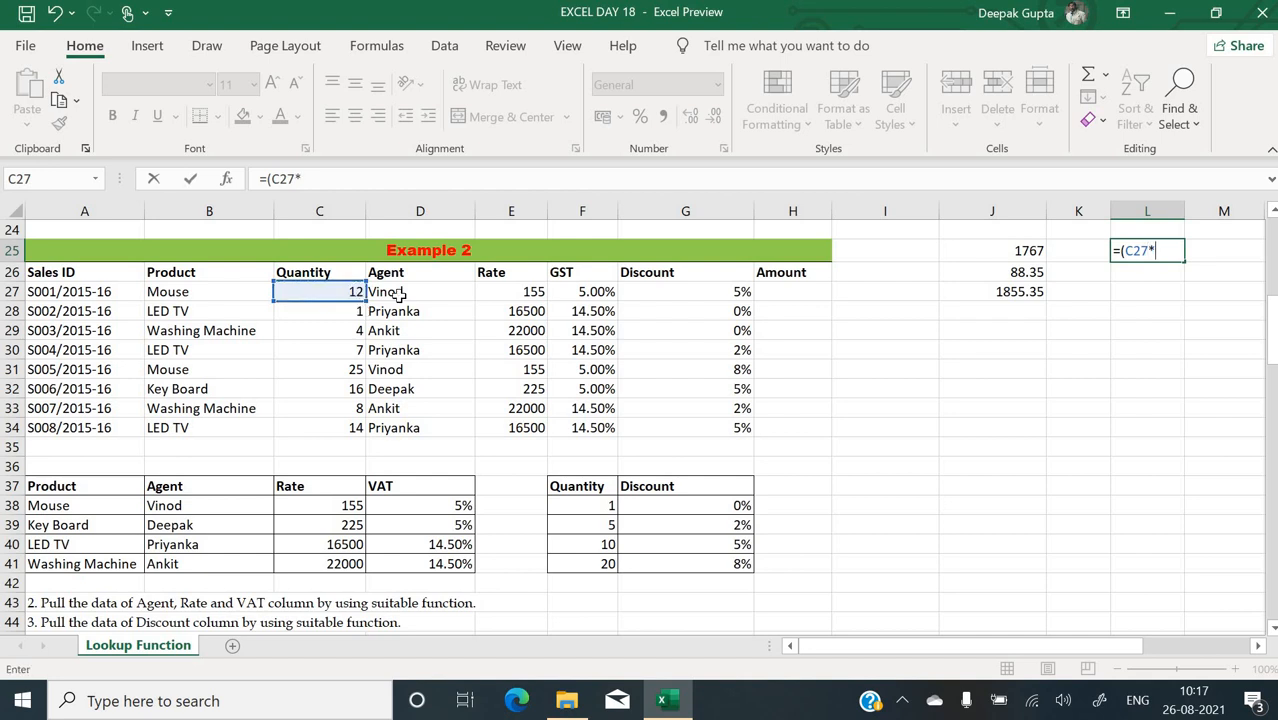
left_click(499, 298)
type("*")
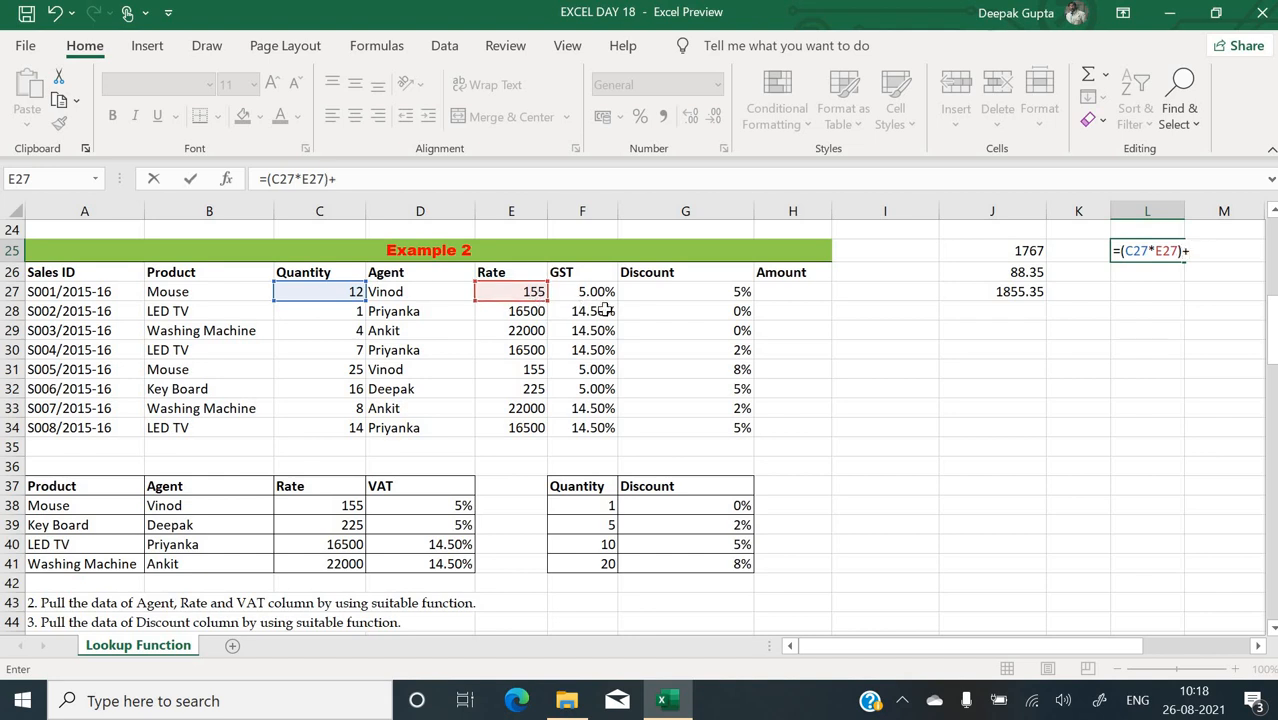
type("(")
left_click(331, 291)
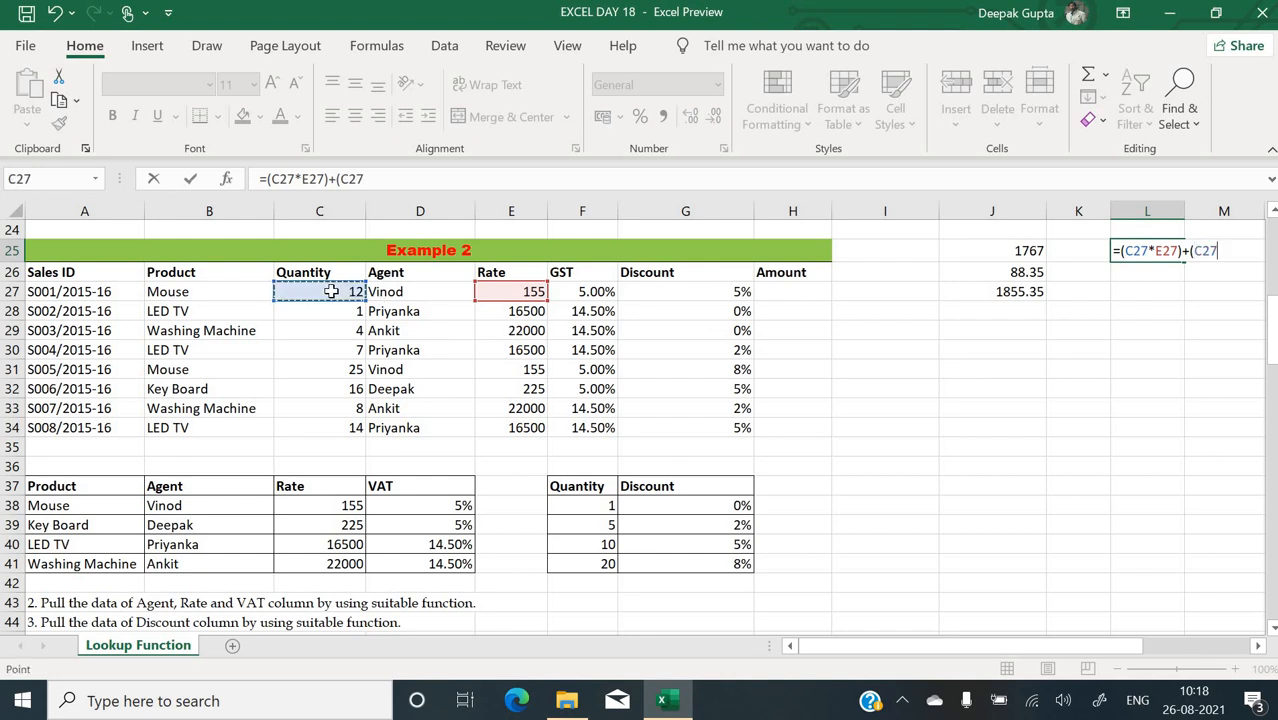
type("*")
left_click(532, 291)
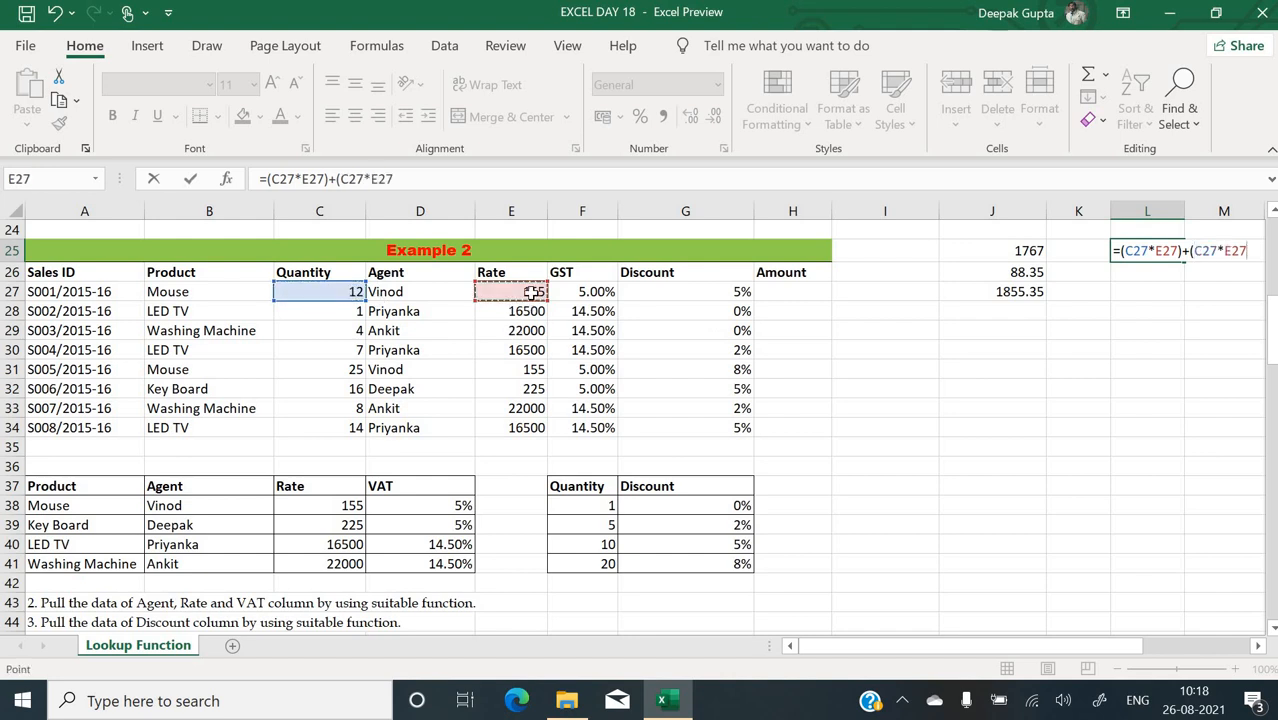
left_click(595, 291)
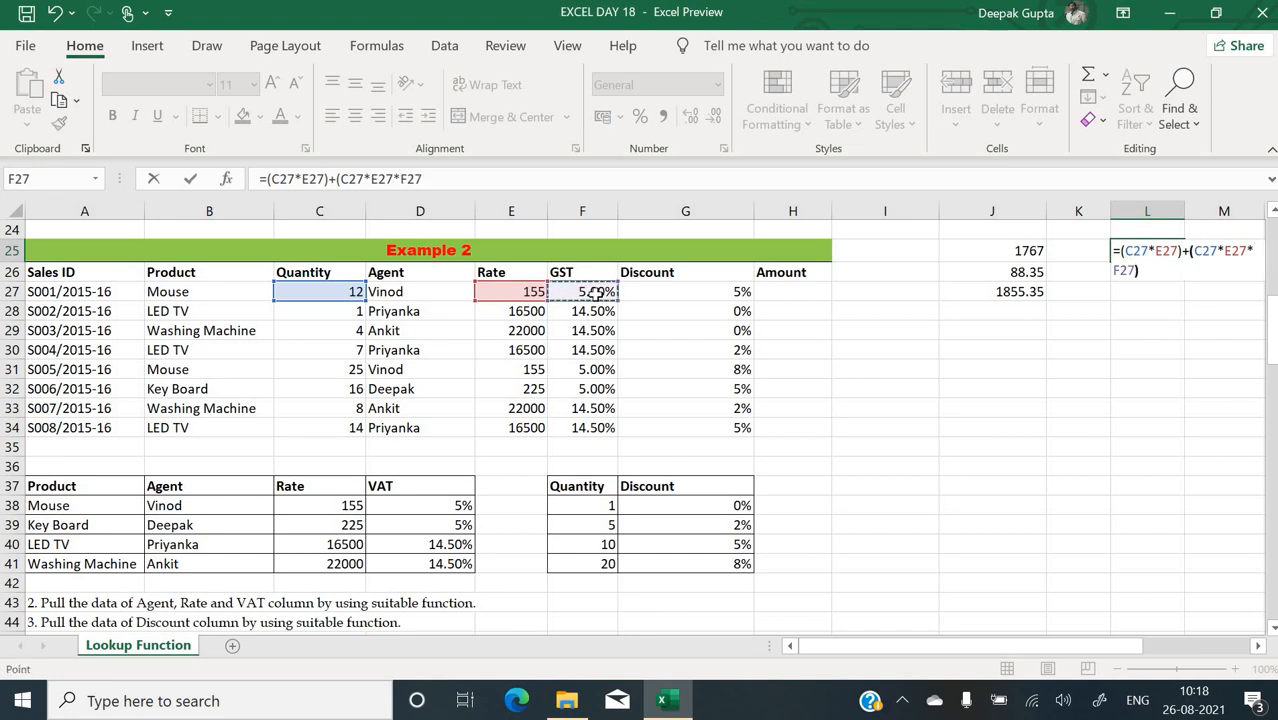
type(")")
key("Return")
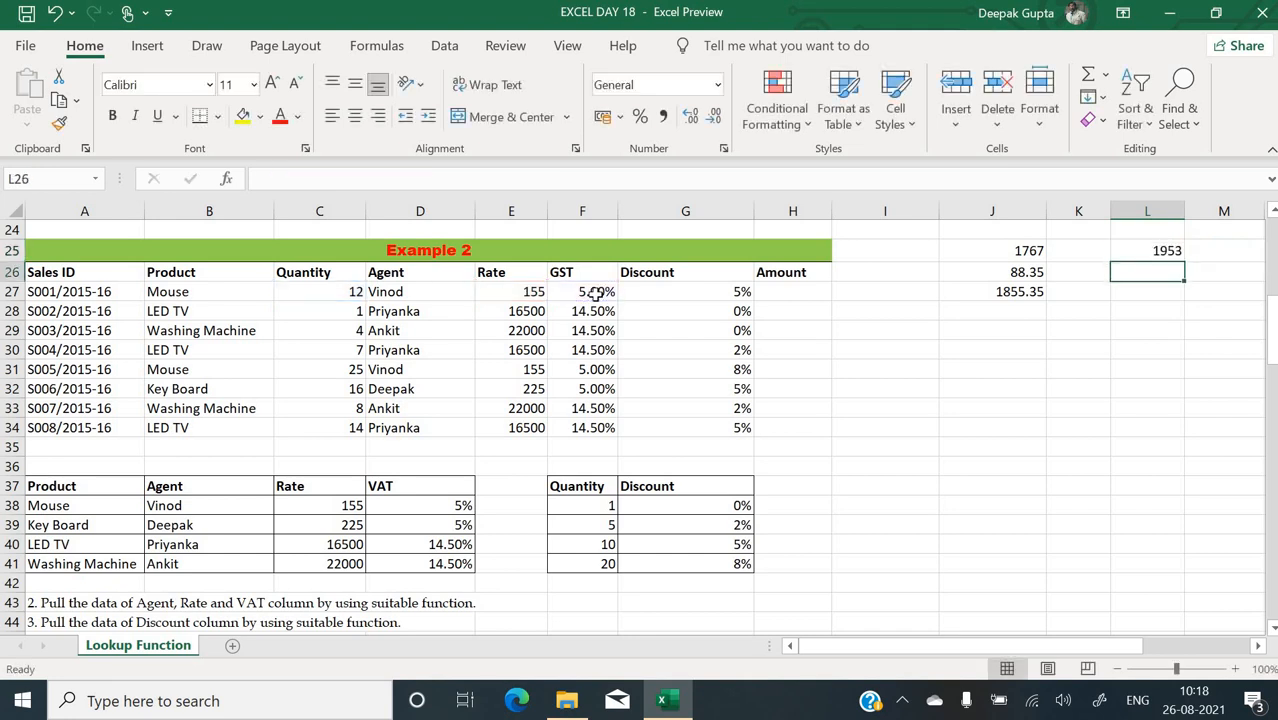
- Calculate the discount amount on the base price in L26 with the formula =C27*E27*G27
type("=")
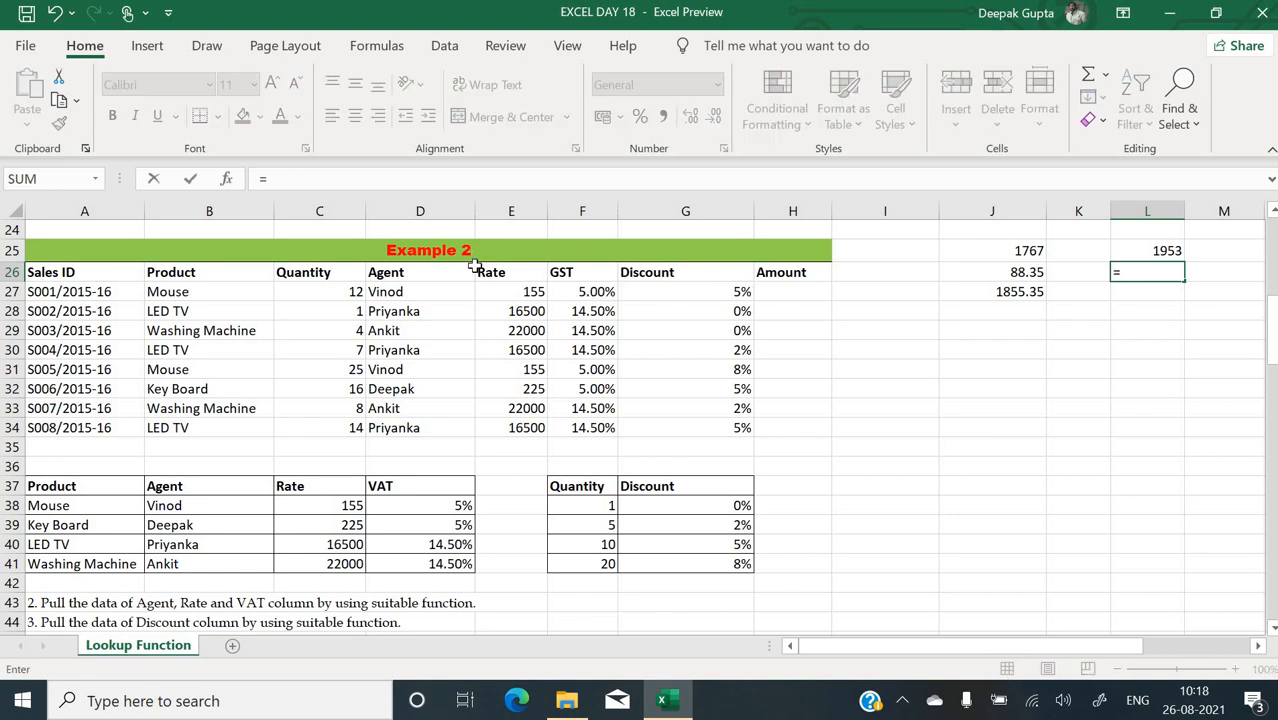
left_click(312, 290)
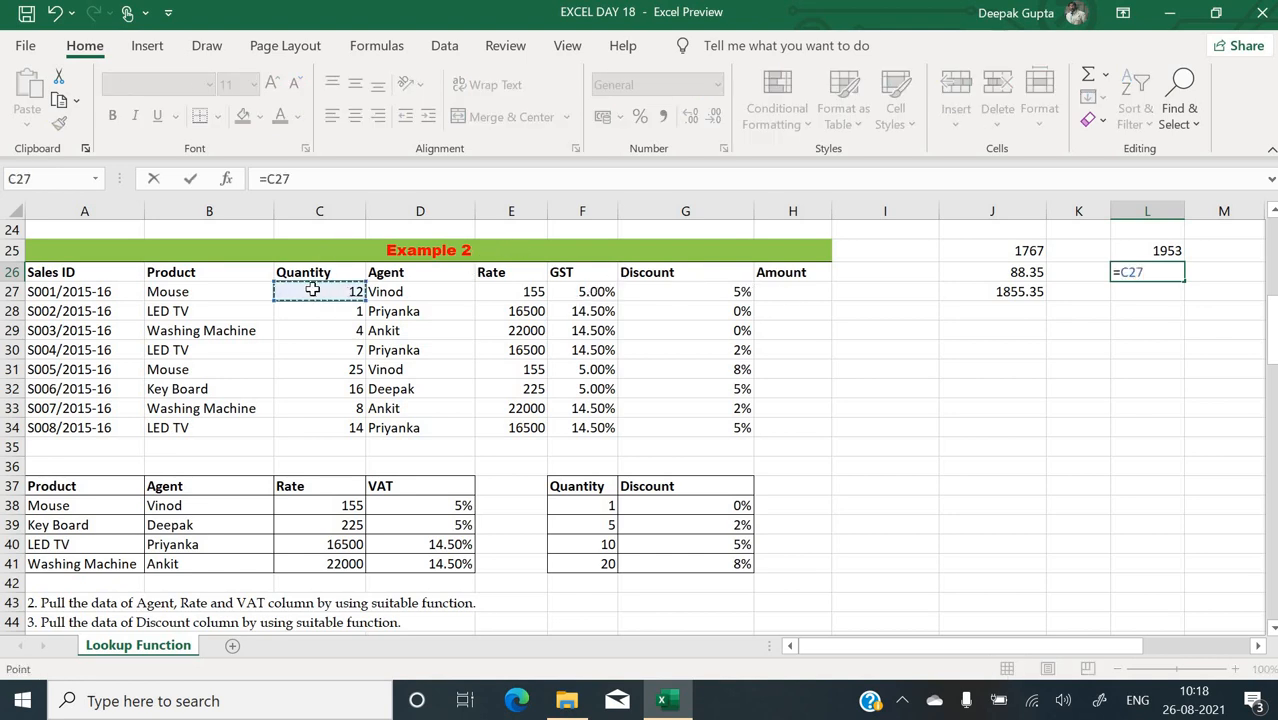
type("*")
left_click(499, 292)
type("*")
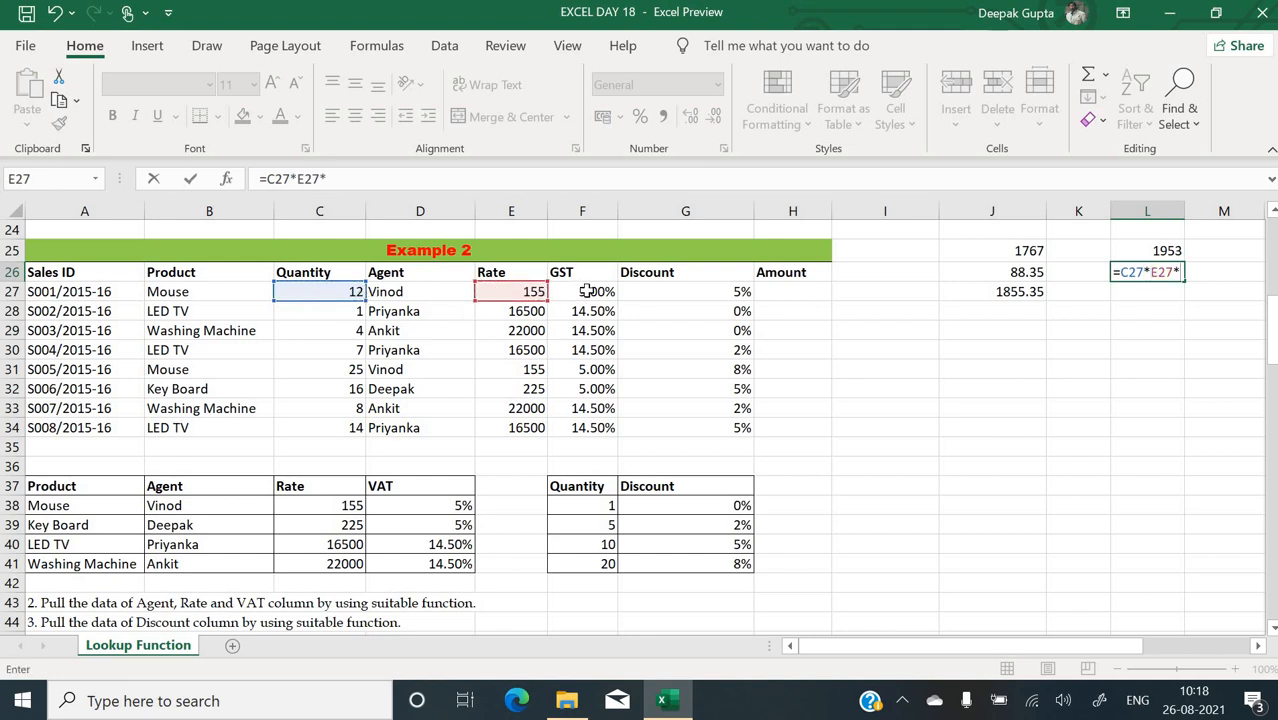
left_click(659, 289)
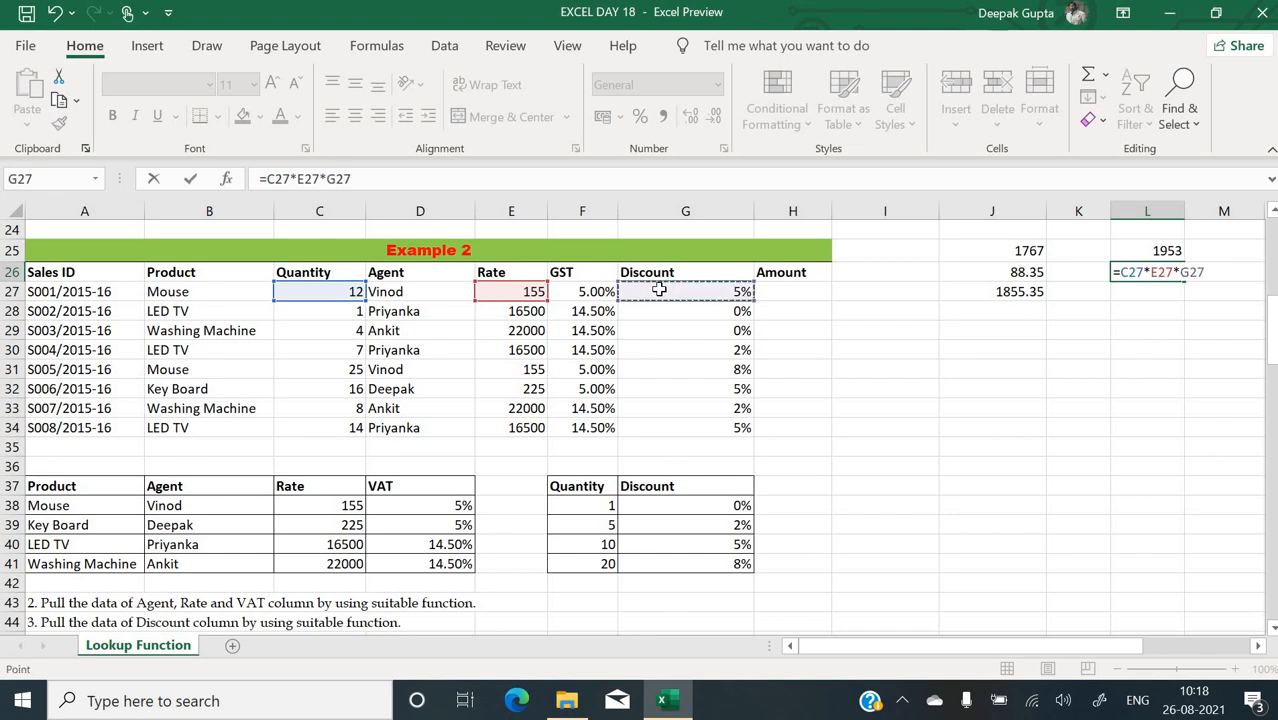
key("Return")
- Subtract the discount from the GST-inclusive value in L27 with =L25-L26, and select that cell to check its formula
type("=")
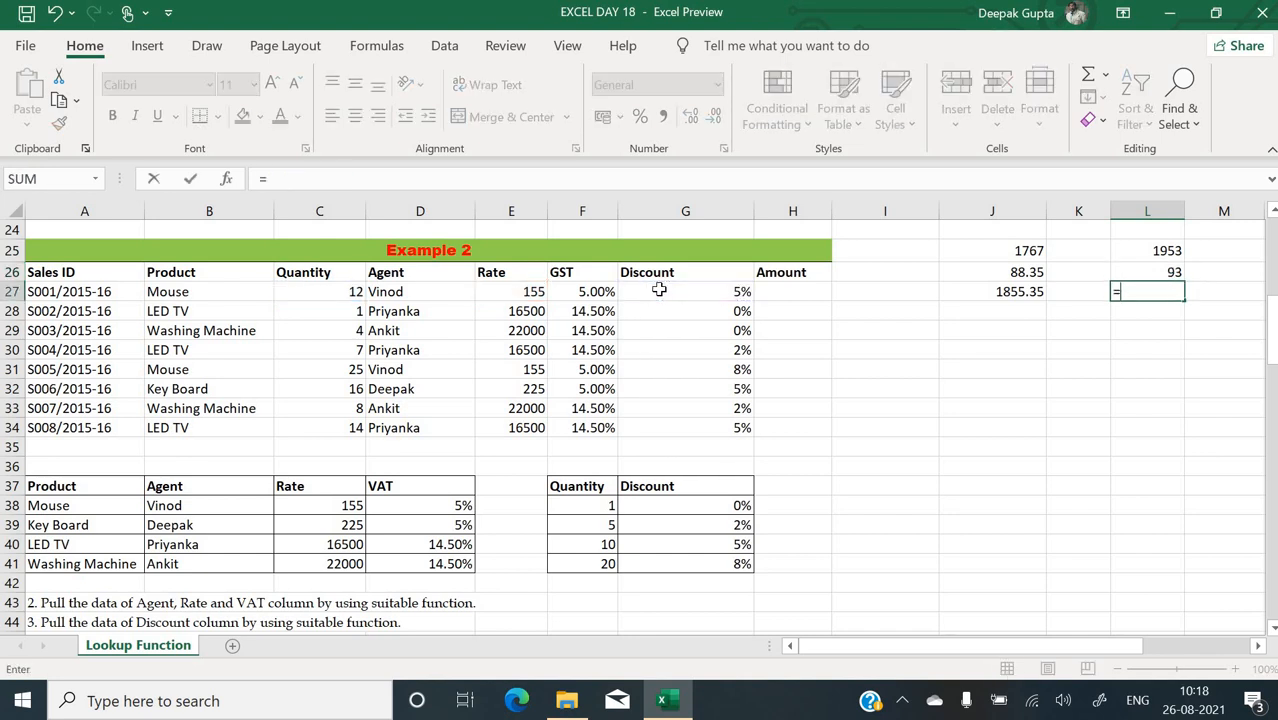
key("Up")
key("Up")
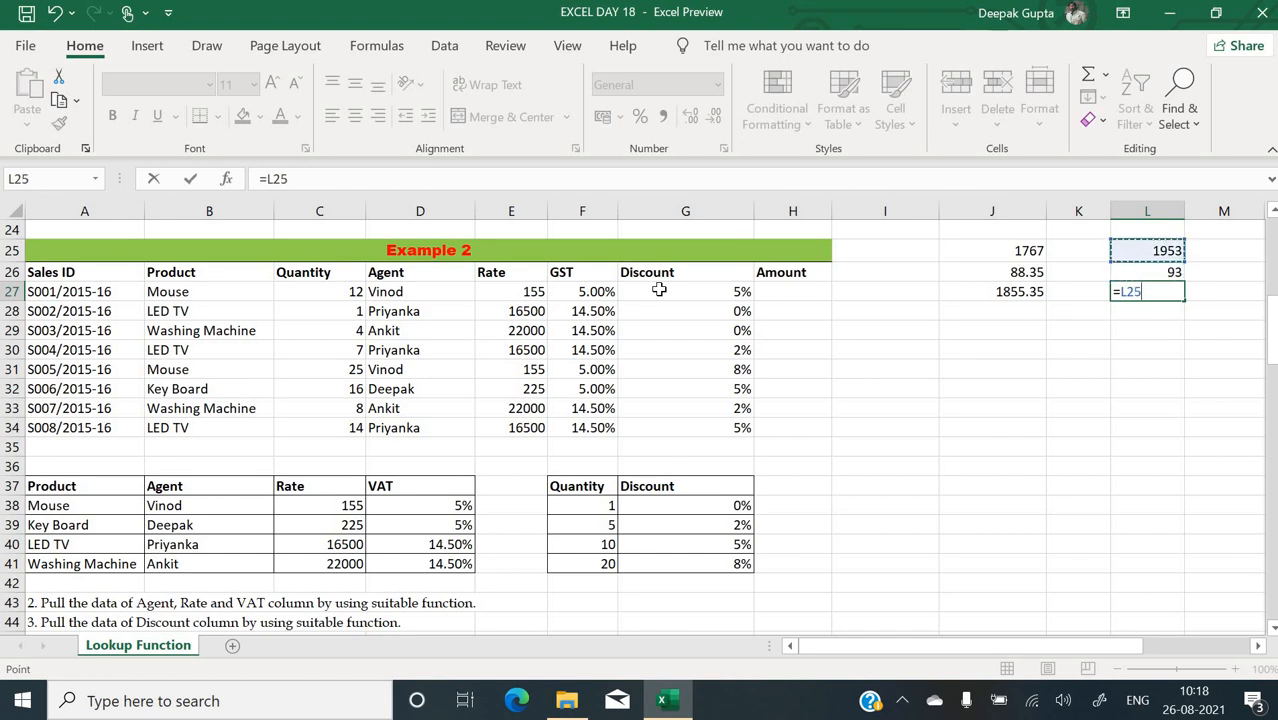
type("-")
key("Up")
key("Return")
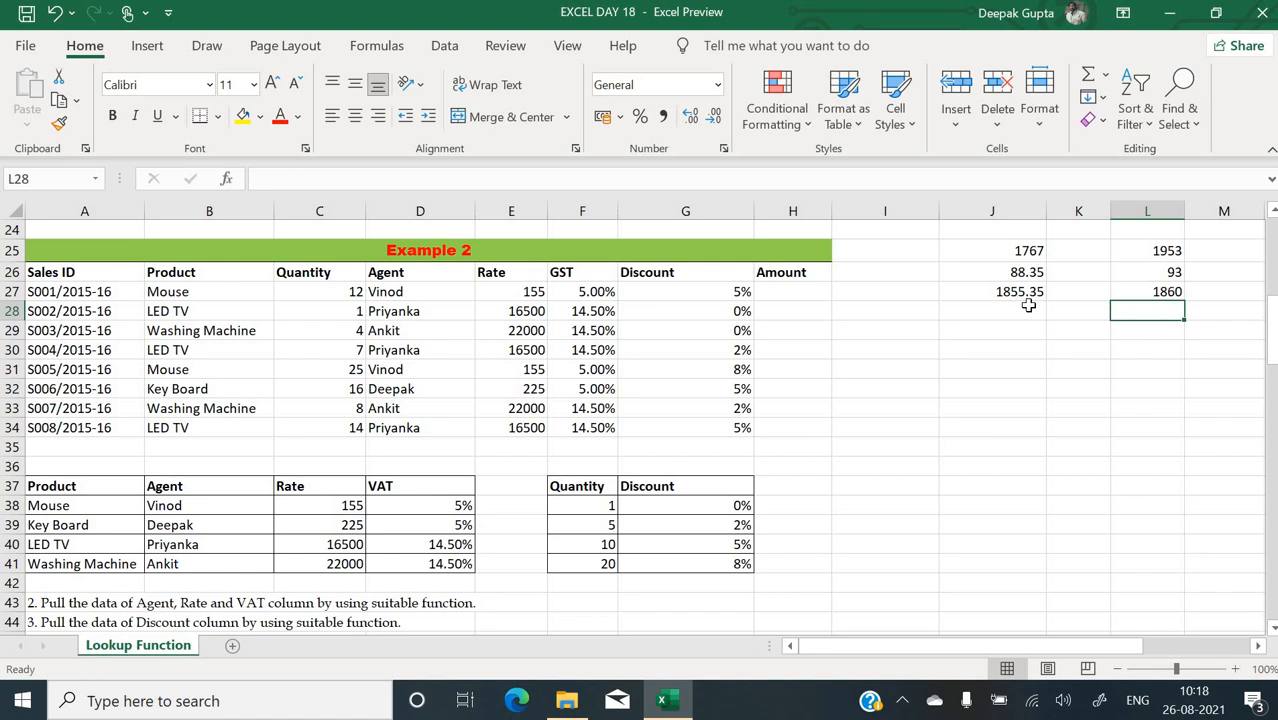
left_click(1174, 293)
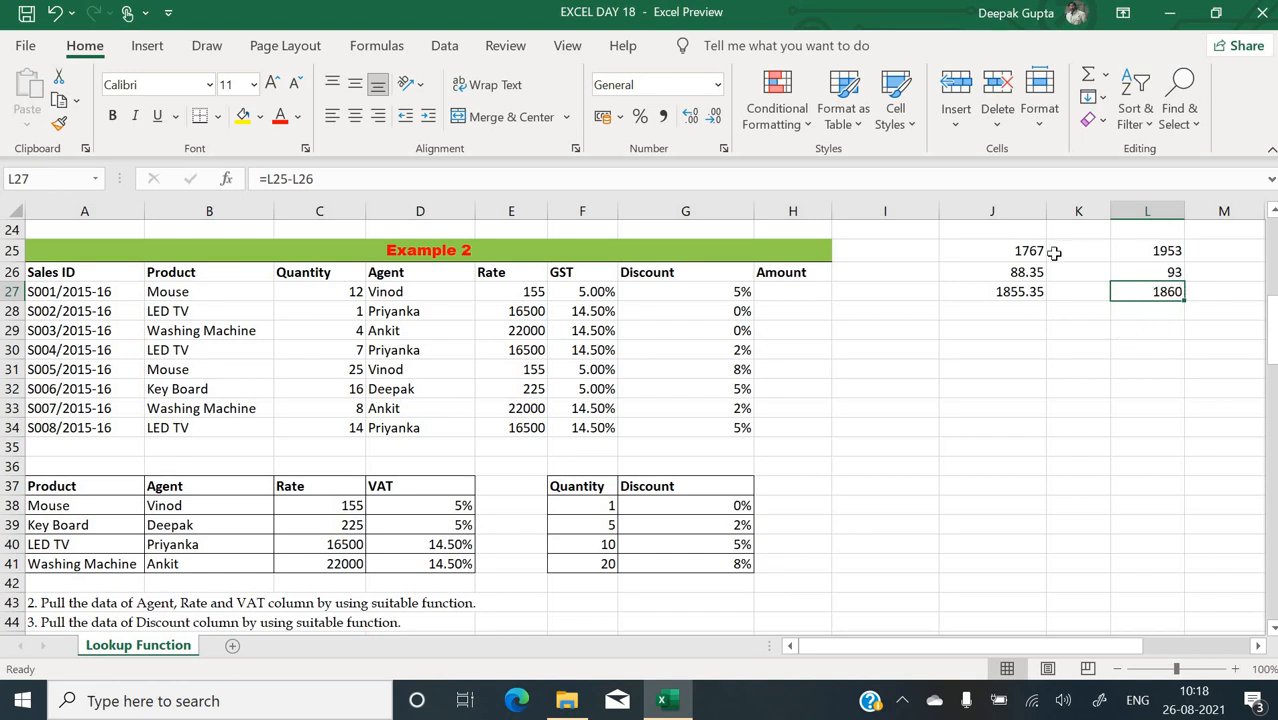
- Start the first sale's Amount formula in H27 with the discounted value, =((C27*E27)-(C27*E27*G27))
left_click_drag(961, 250, 990, 350)
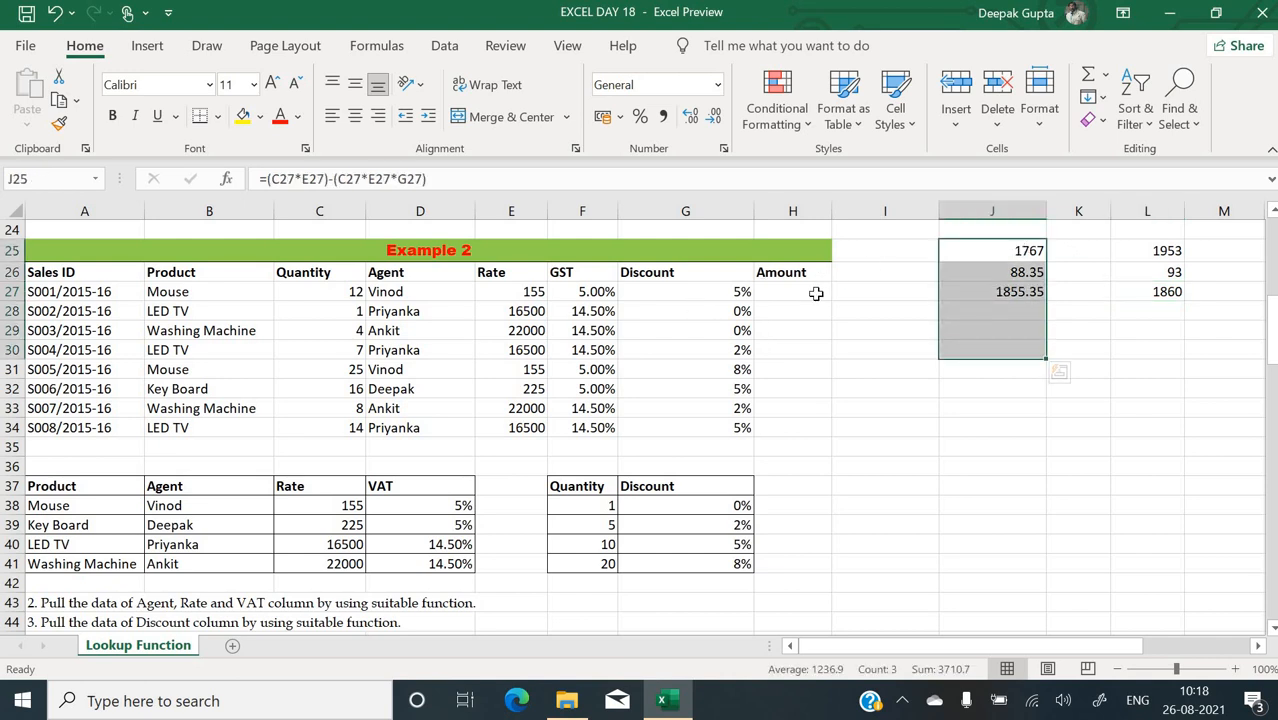
left_click(815, 293)
type("=")
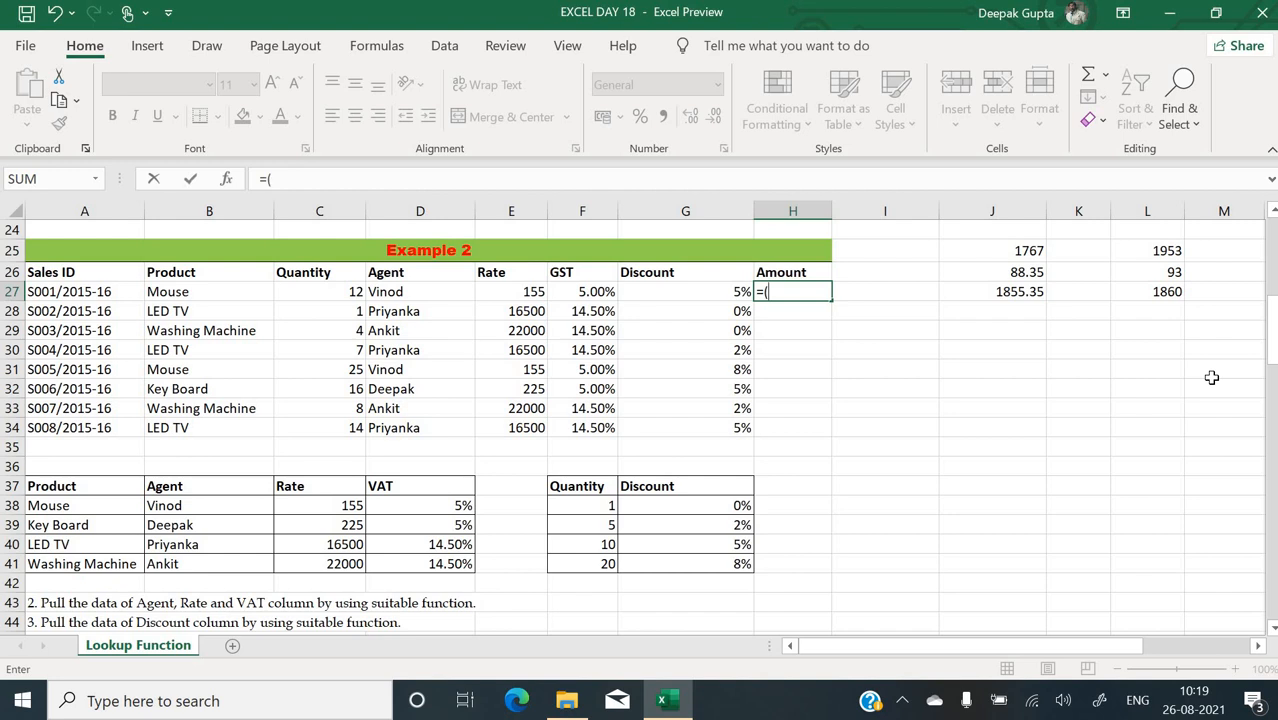
type("(")
left_click(352, 293)
type("*")
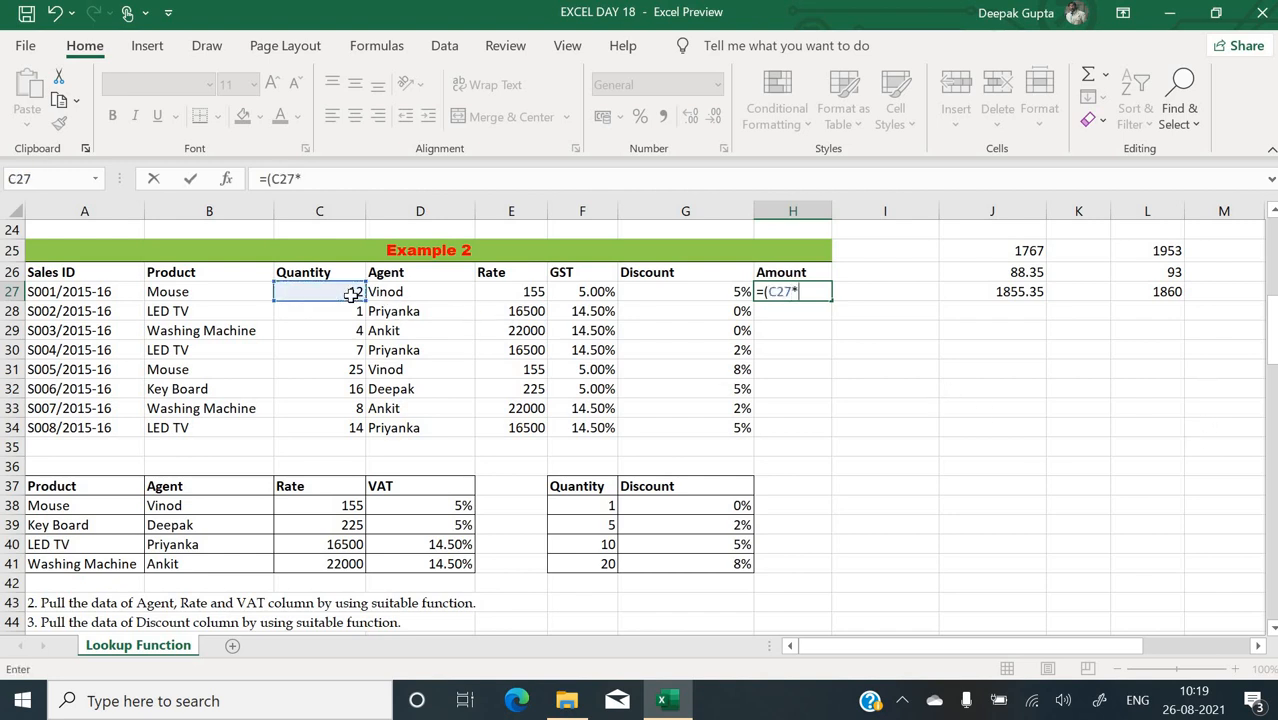
left_click(508, 294)
type(")-(")
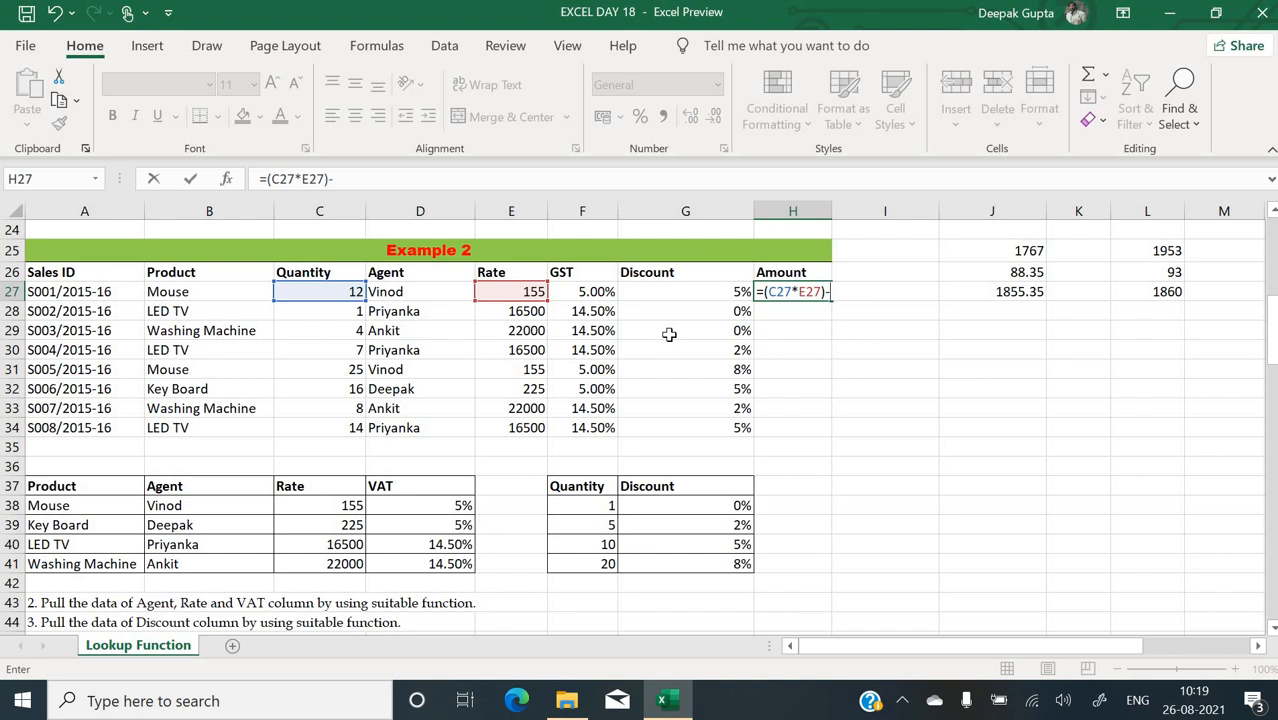
left_click(340, 291)
type("*")
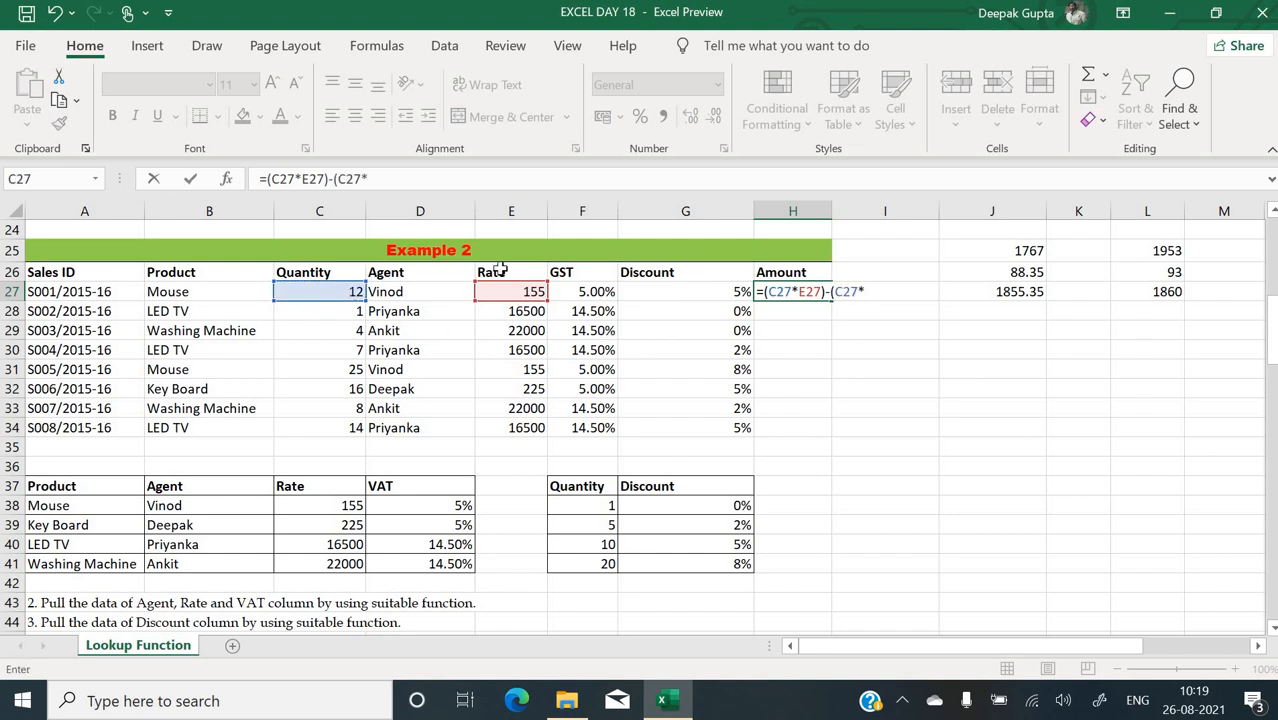
left_click(520, 291)
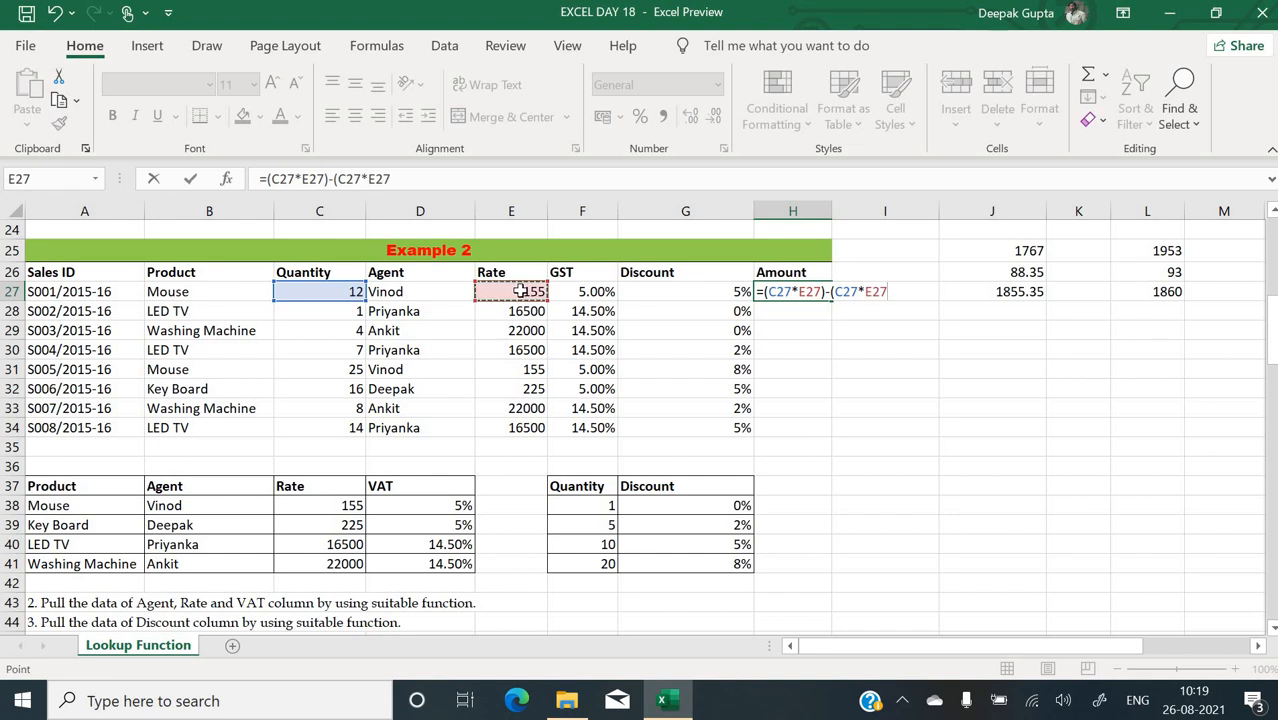
type("*")
left_click(688, 296)
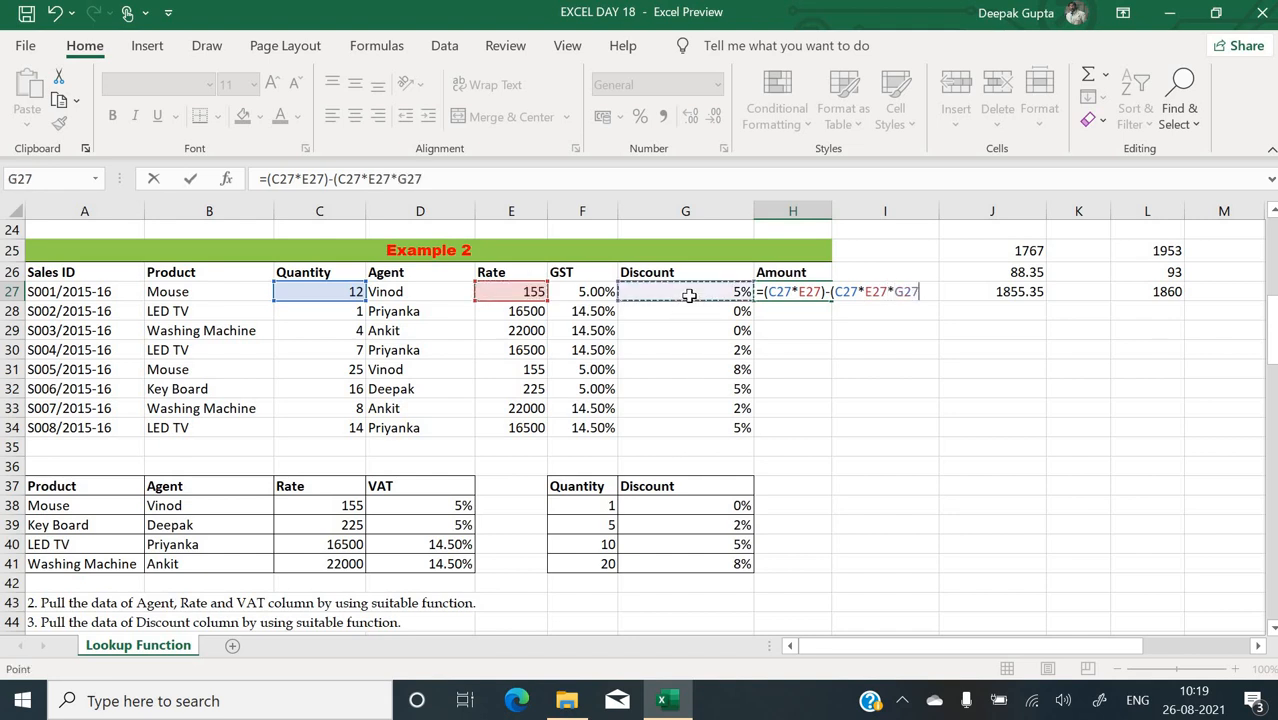
type(")-(")
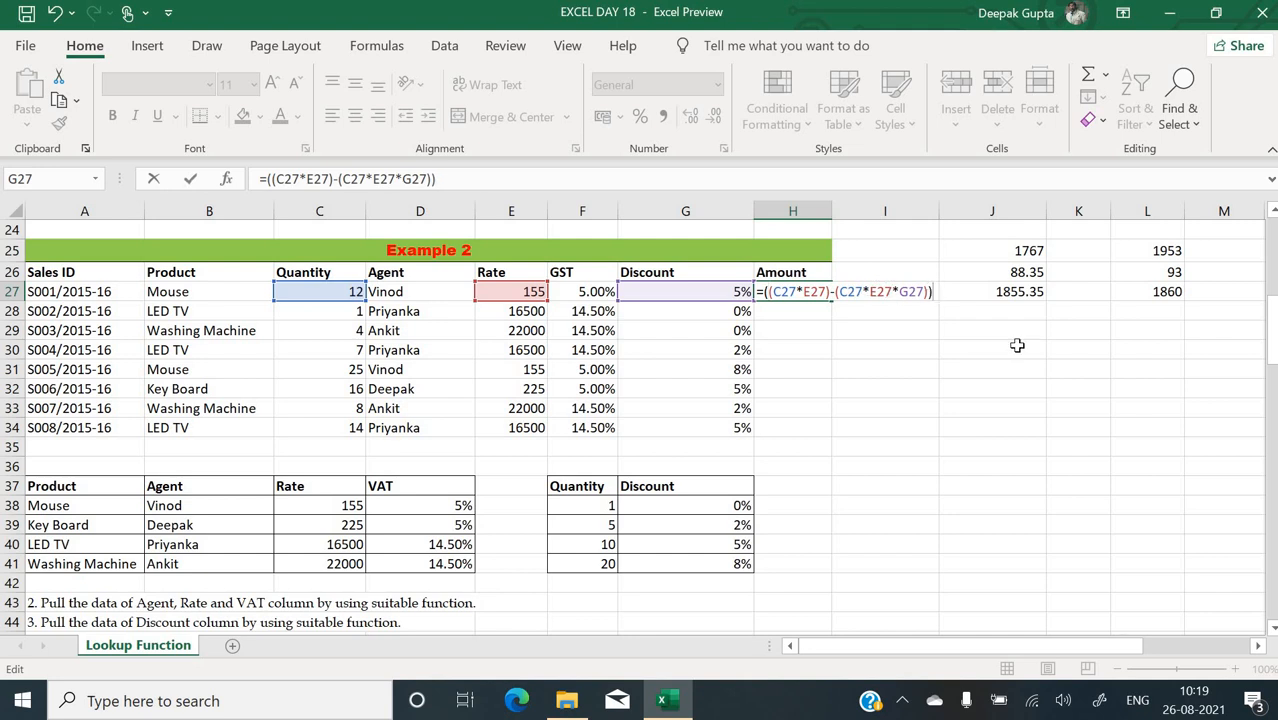
- Complete the H27 formula by adding GST on the discounted value, reusing the copied expression: +((C27*E27)-(C27*E27*G27))*F27
type("+")
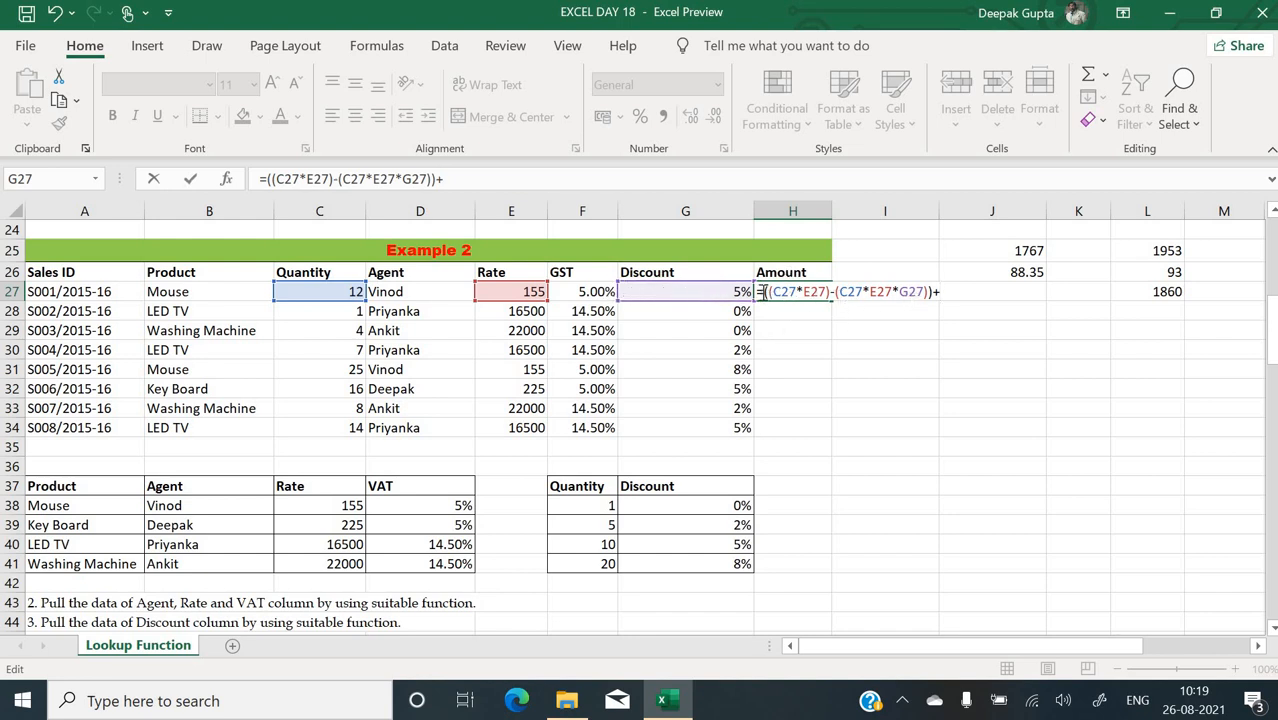
left_click_drag(763, 291, 930, 291)
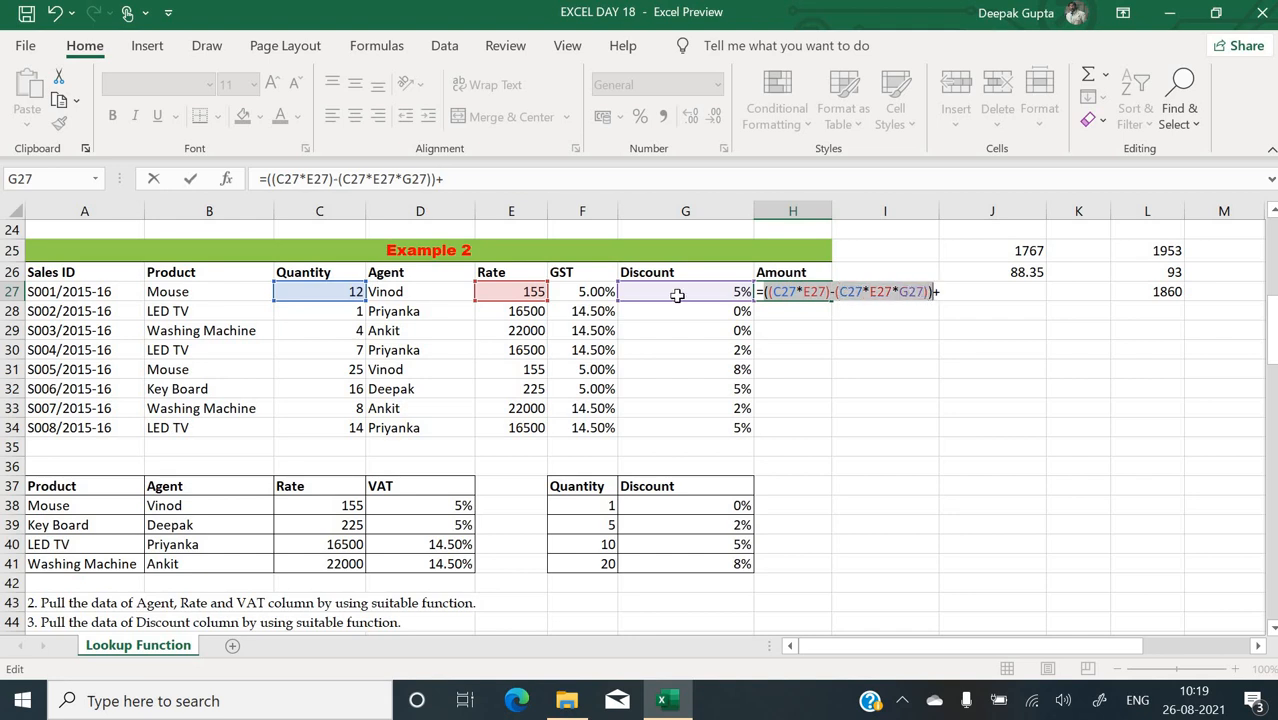
key("ctrl+c")
left_click(955, 295)
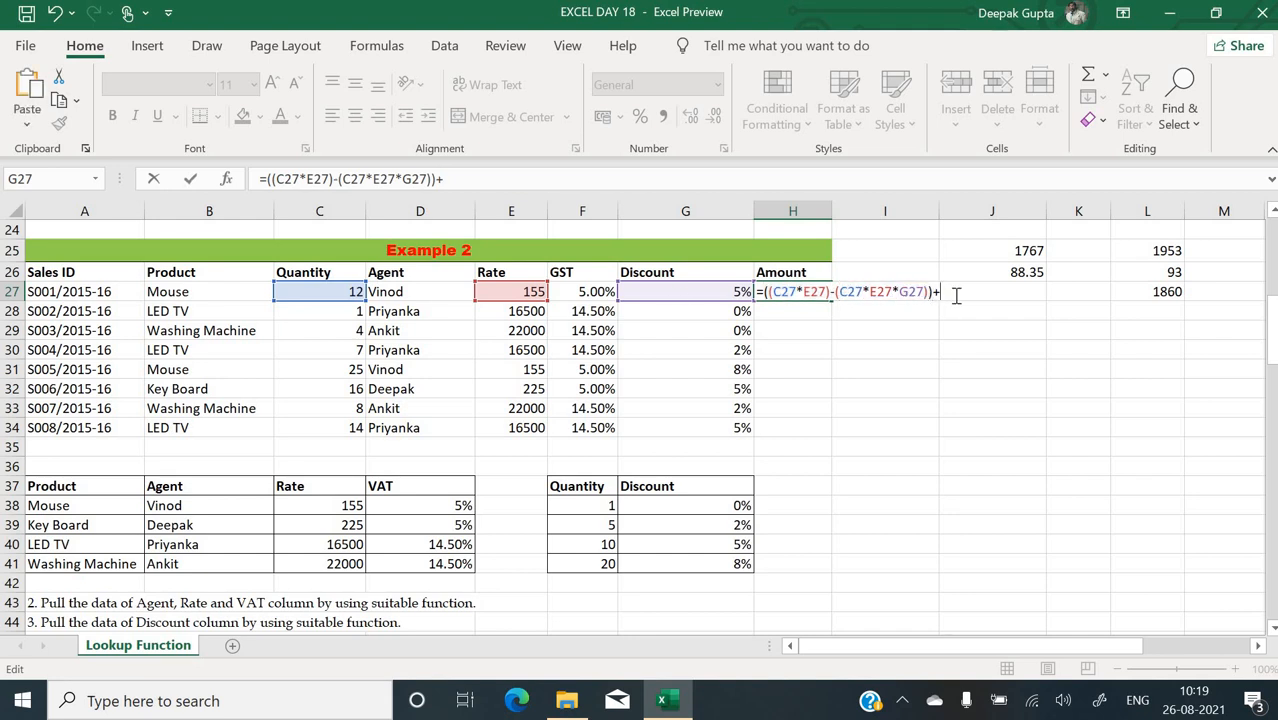
key("ctrl+v")
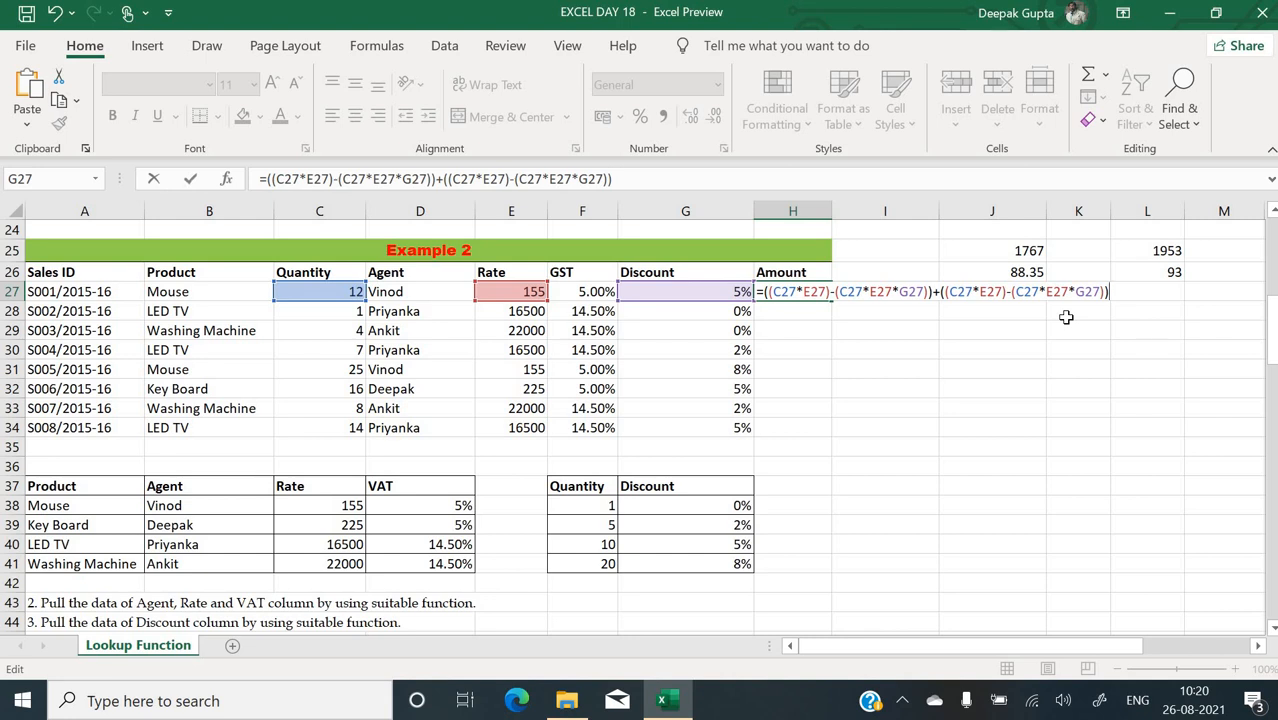
left_click(566, 291)
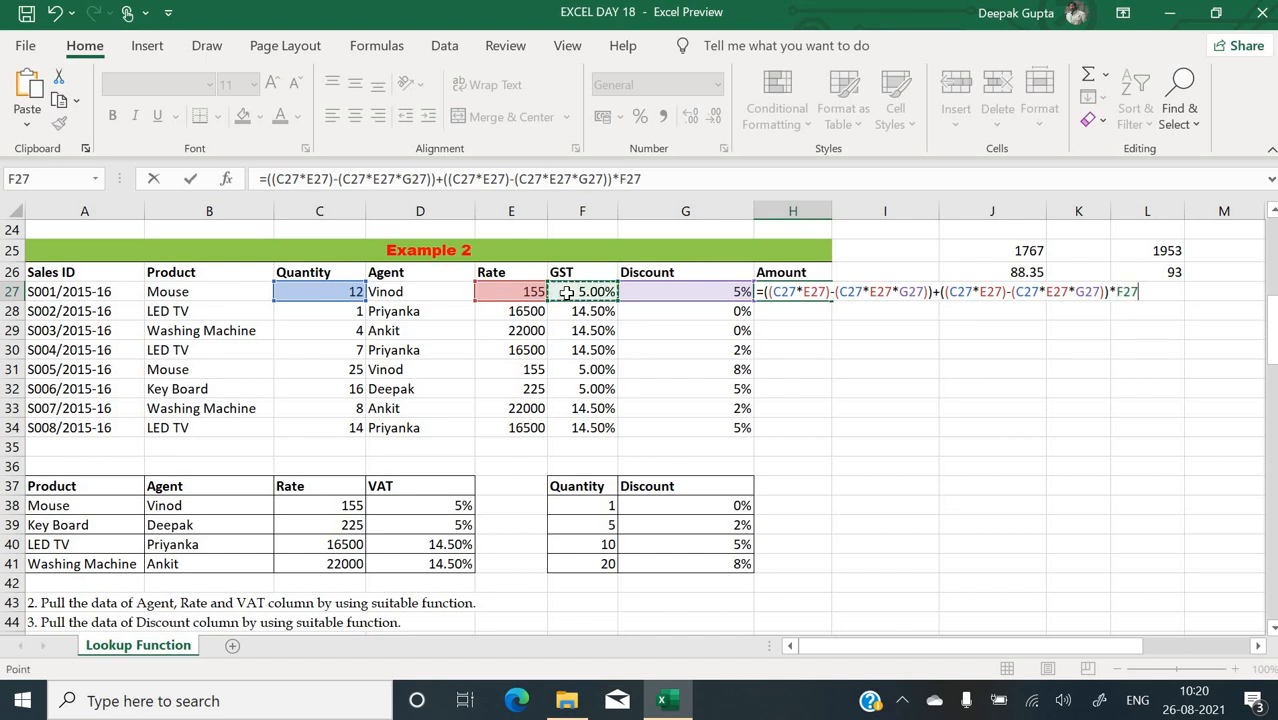
key("Return")
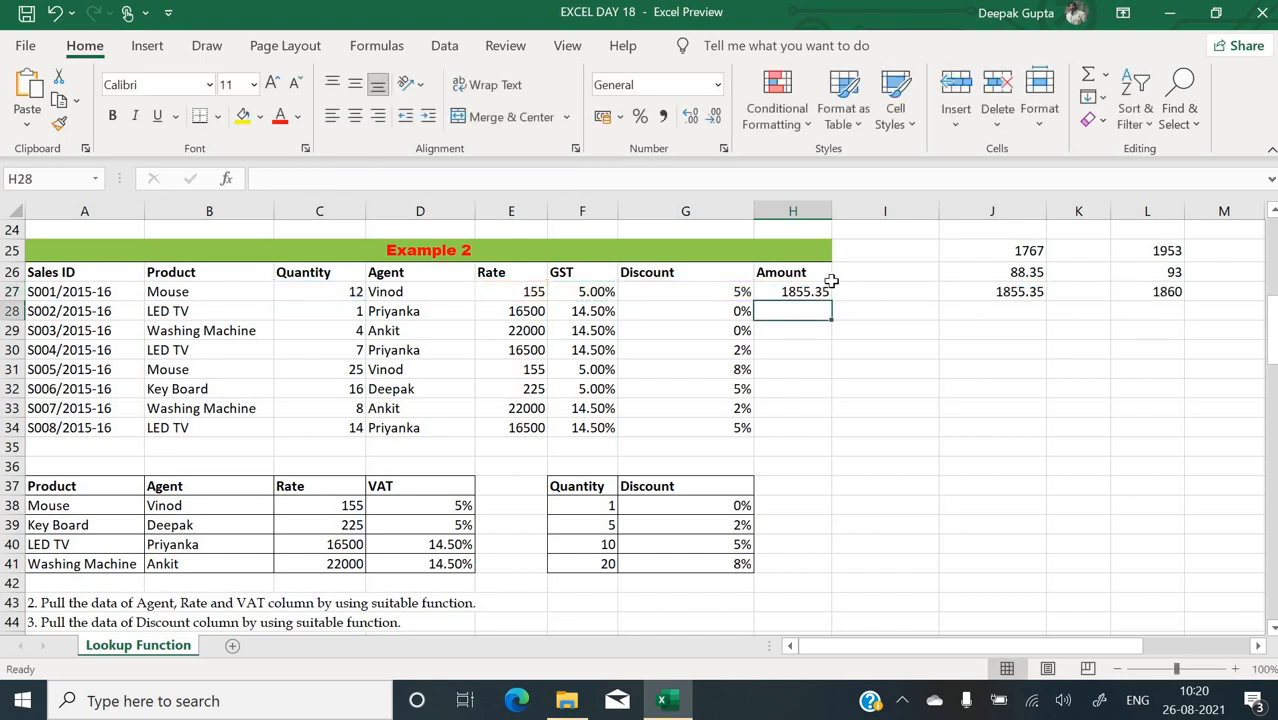
- Compare H27 with the trial total in J27, and fill the Amount formula down through H34
left_click(1010, 302)
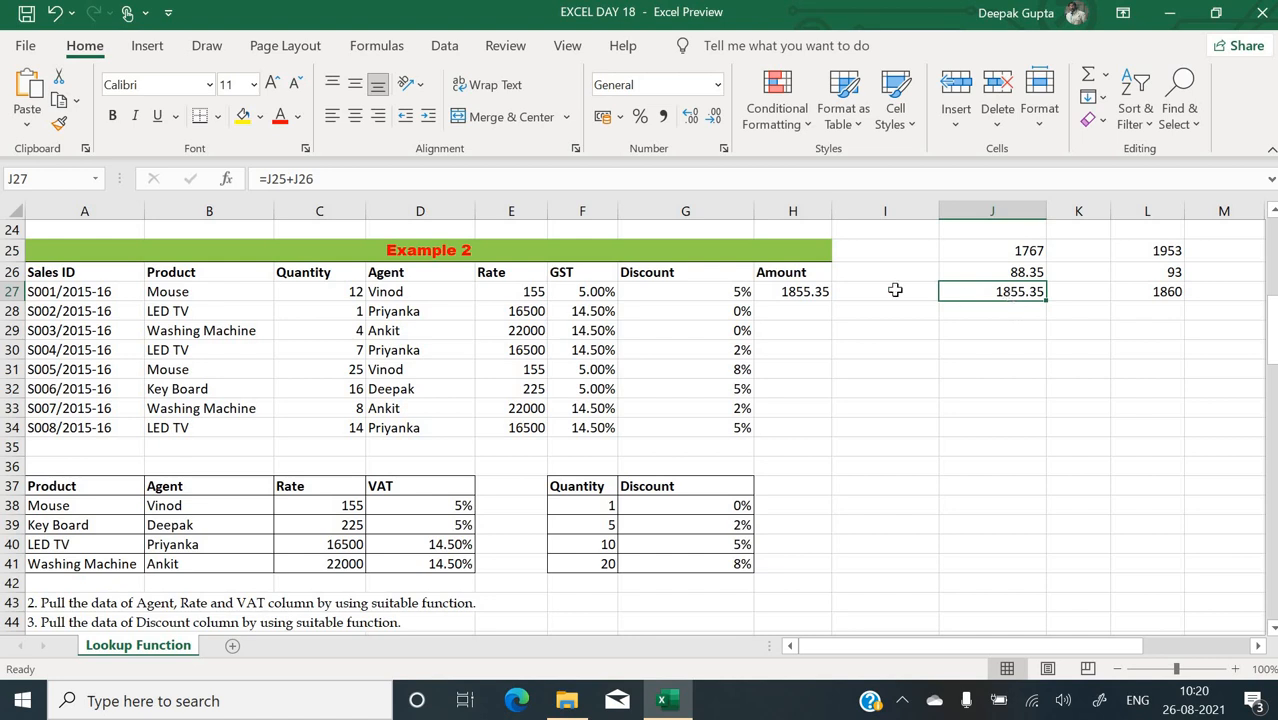
left_click(824, 298)
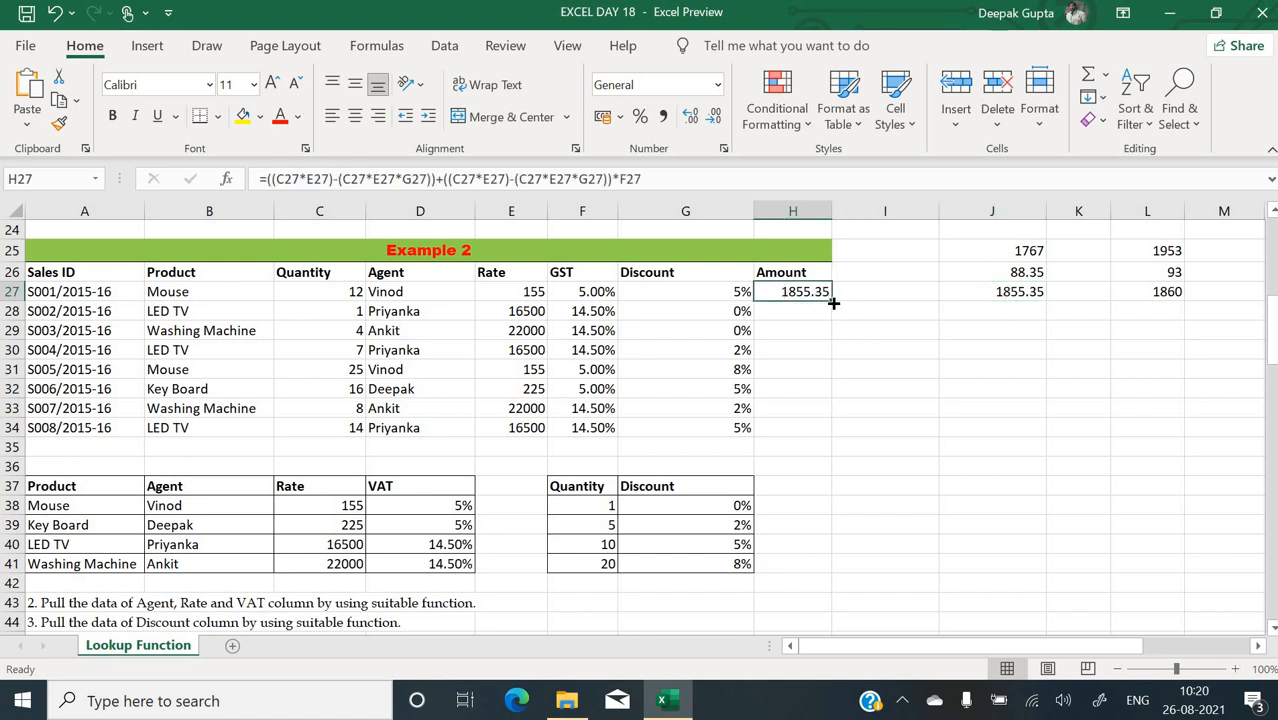
left_click_drag(833, 303, 824, 436)
left_click(930, 408)
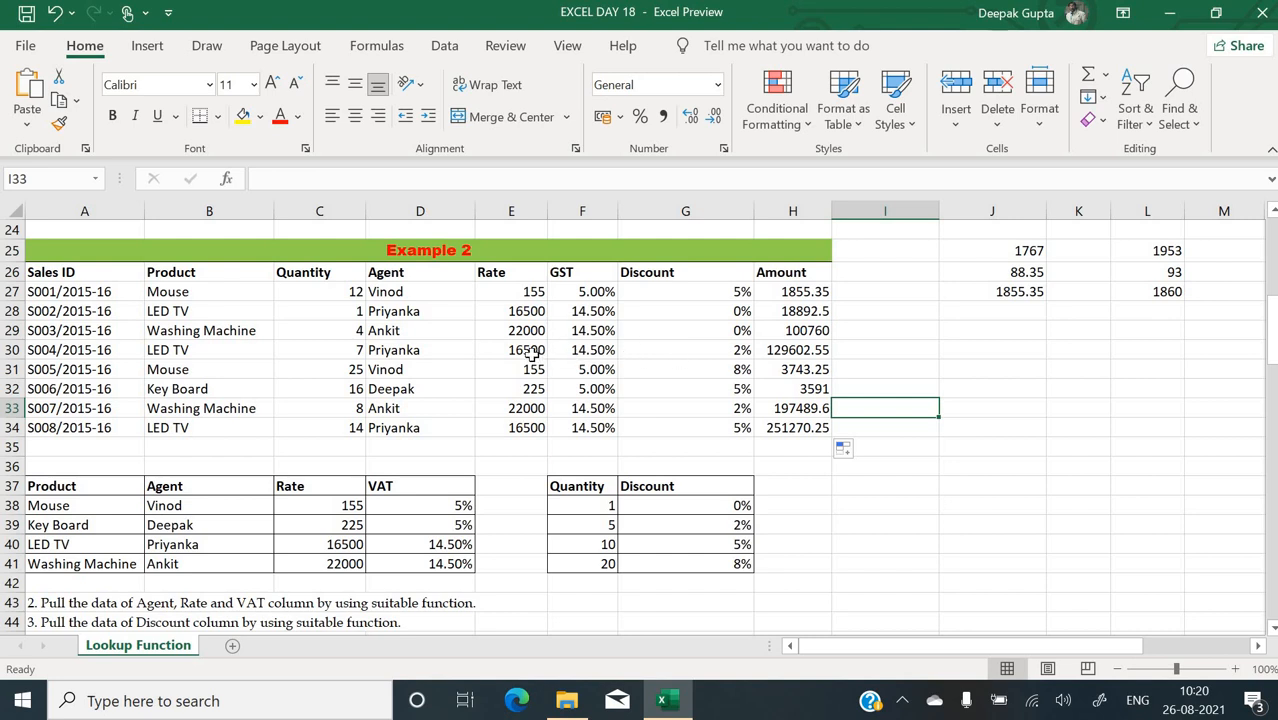
- Check the fourth sale's Amount formula in H30, the filled Amount column, and the lookup formulas in G30 and D34
double_click(785, 352)
key("ctrl+Return")
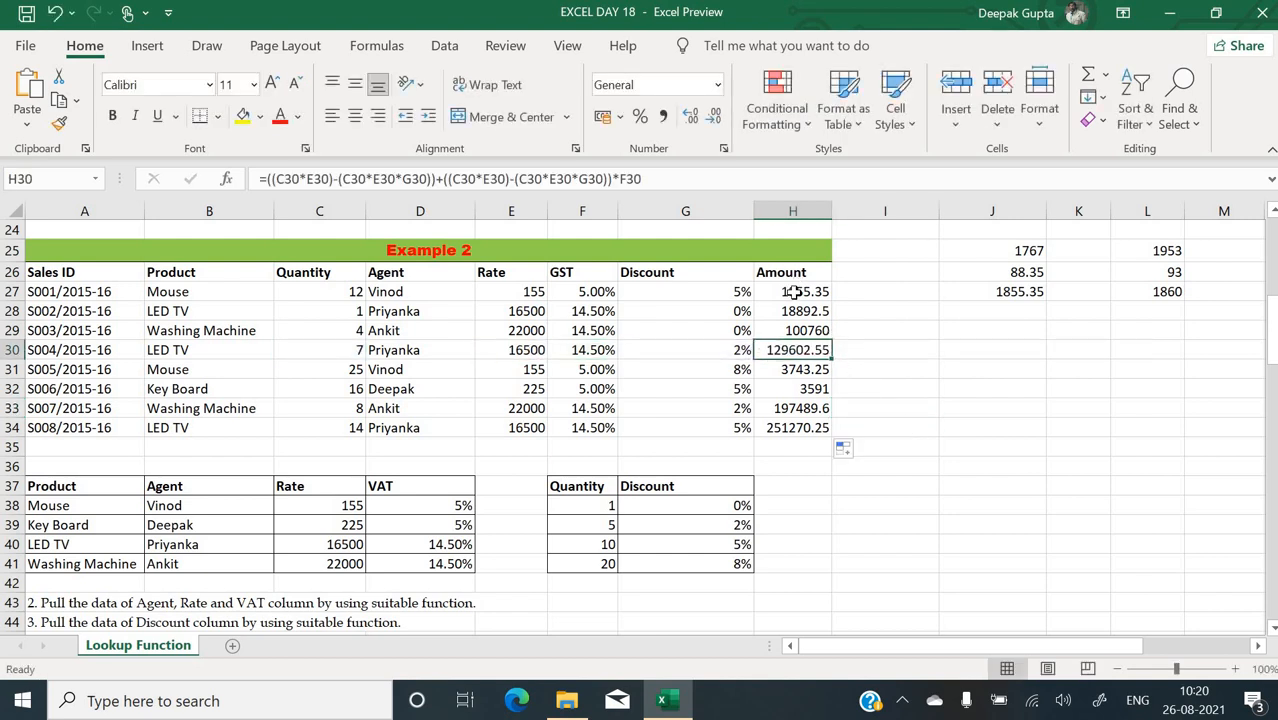
left_click_drag(792, 291, 792, 427)
left_click(726, 348)
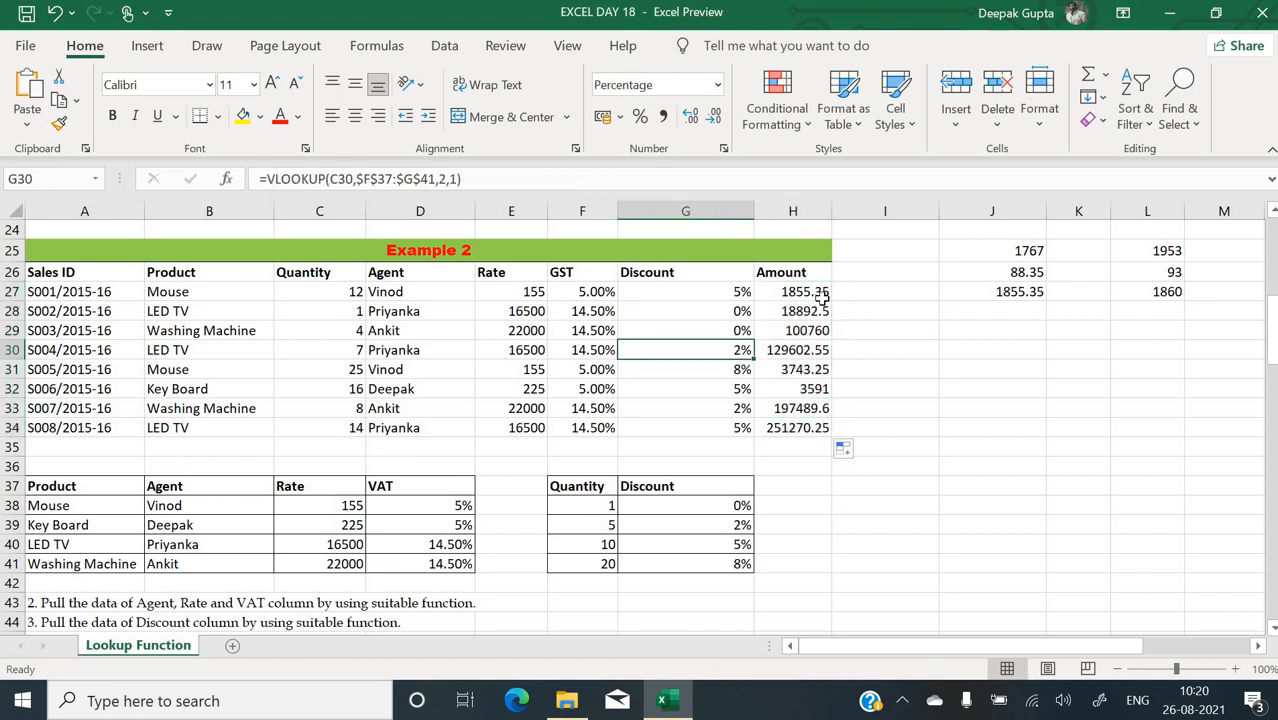
left_click(418, 430)
- Review Example 2's task list and Example 3's Position and Basic table, and select the first employee's Basic cell, D54
scroll(778, 411, "down", 1)
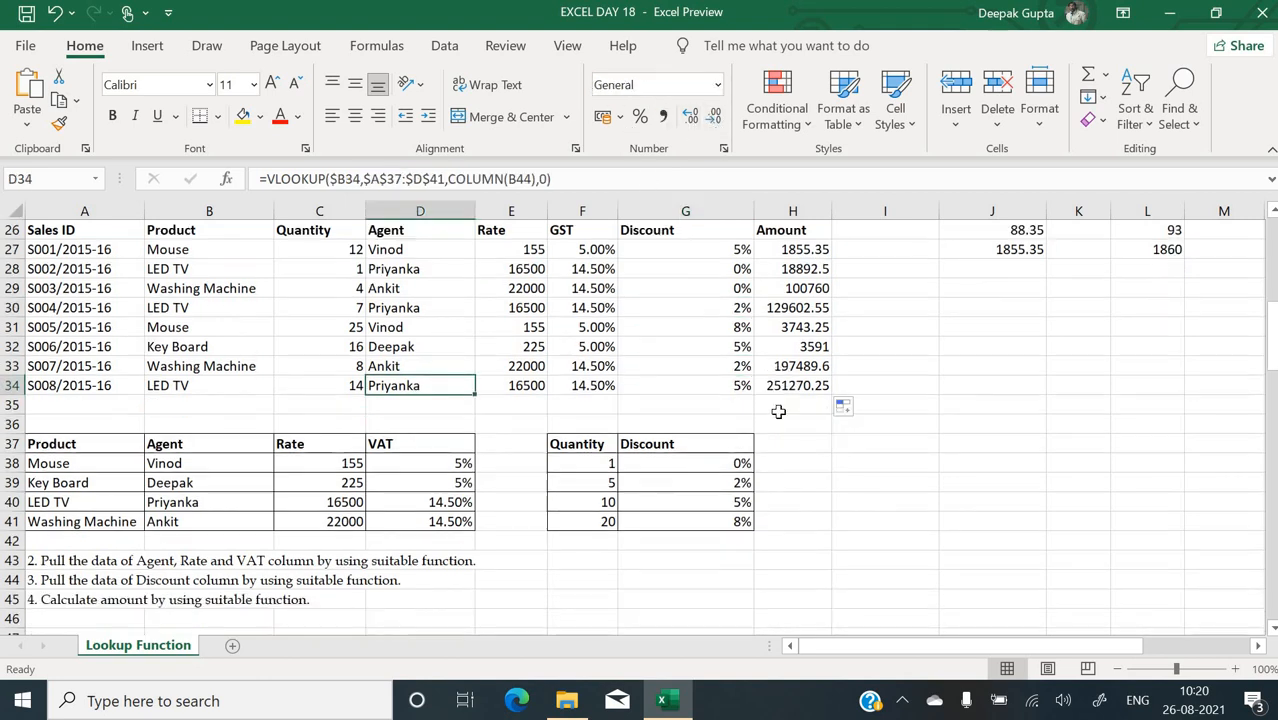
scroll(778, 411, "down", 1)
scroll(778, 411, "down", 2)
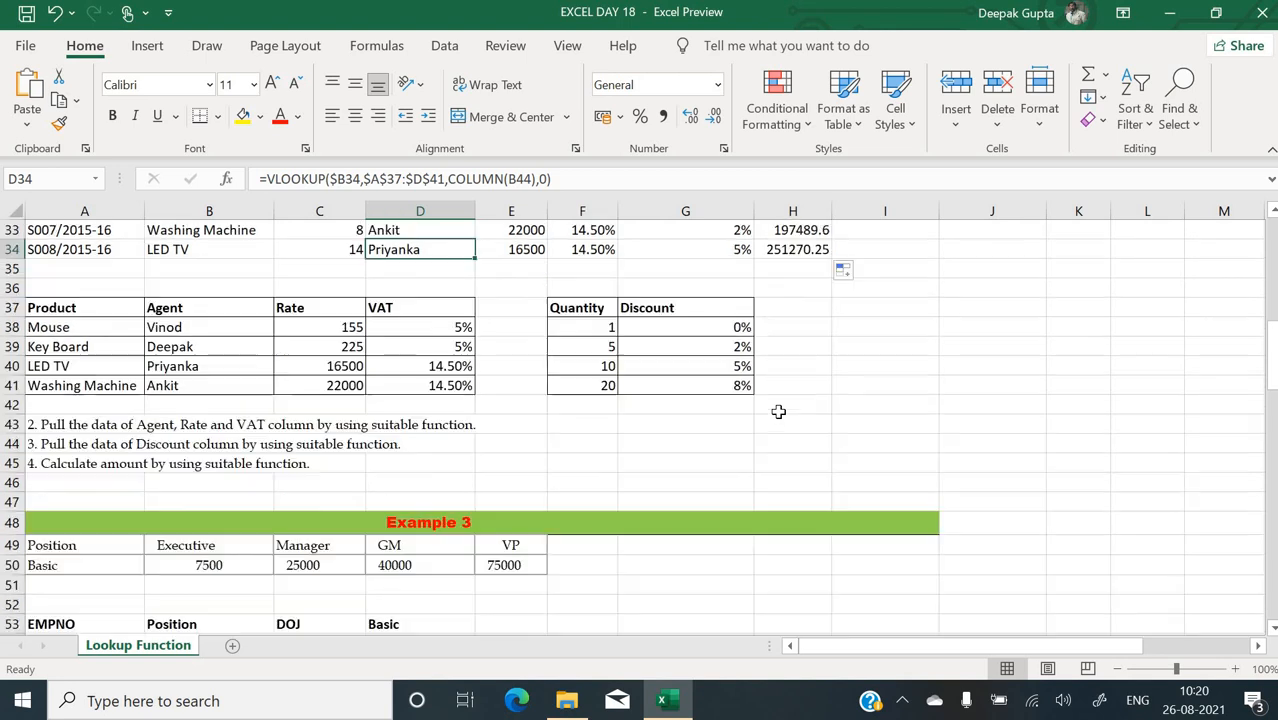
scroll(778, 411, "down", 1)
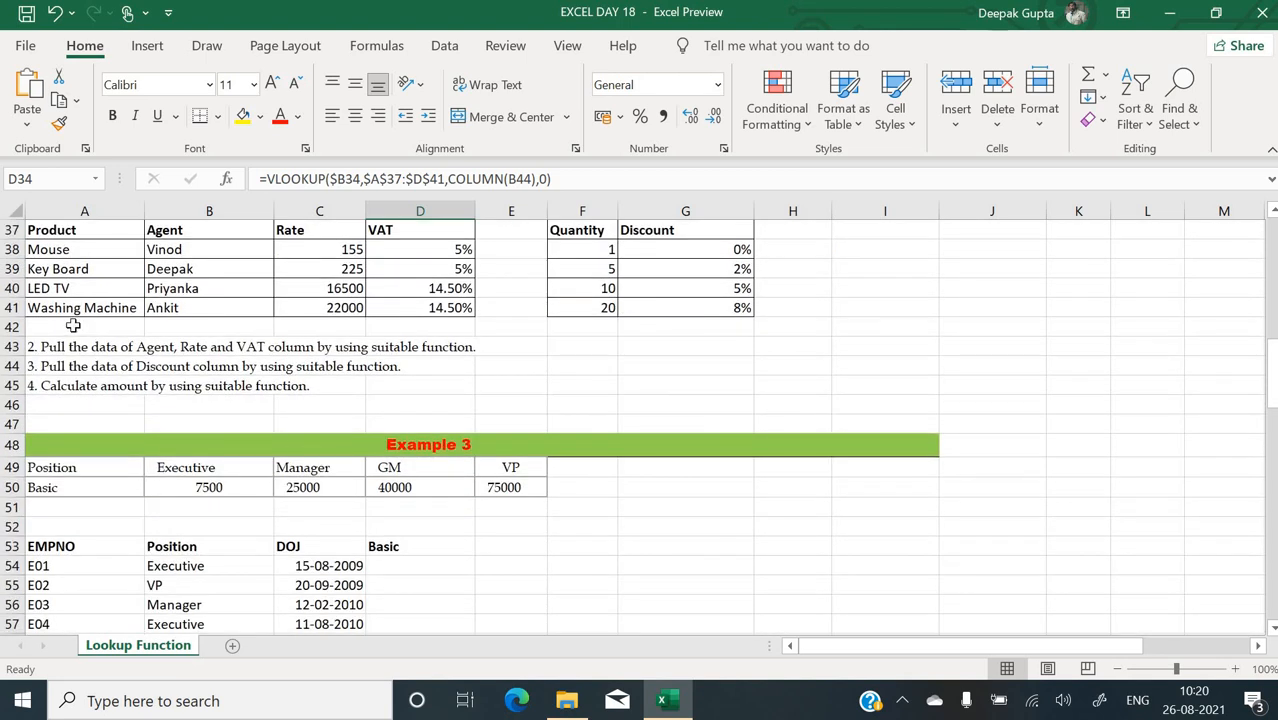
scroll(516, 345, "up", 1)
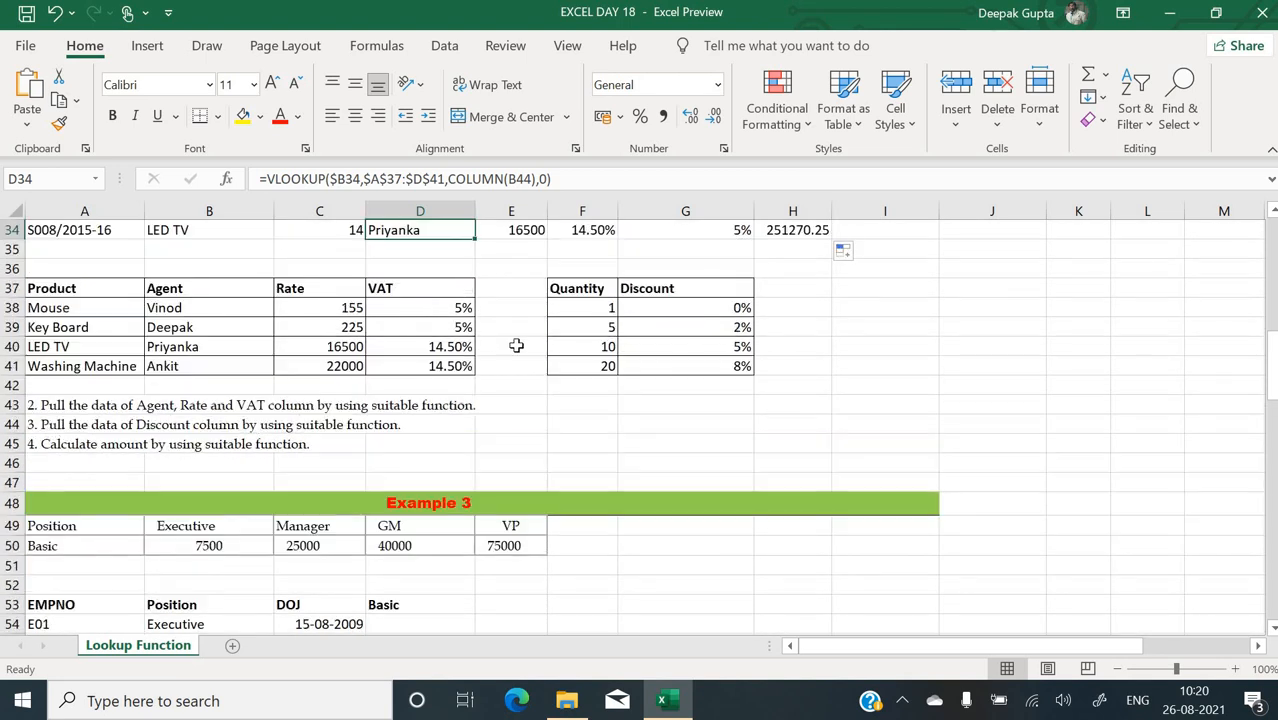
scroll(252, 503, "down", 2)
scroll(252, 503, "down", 3)
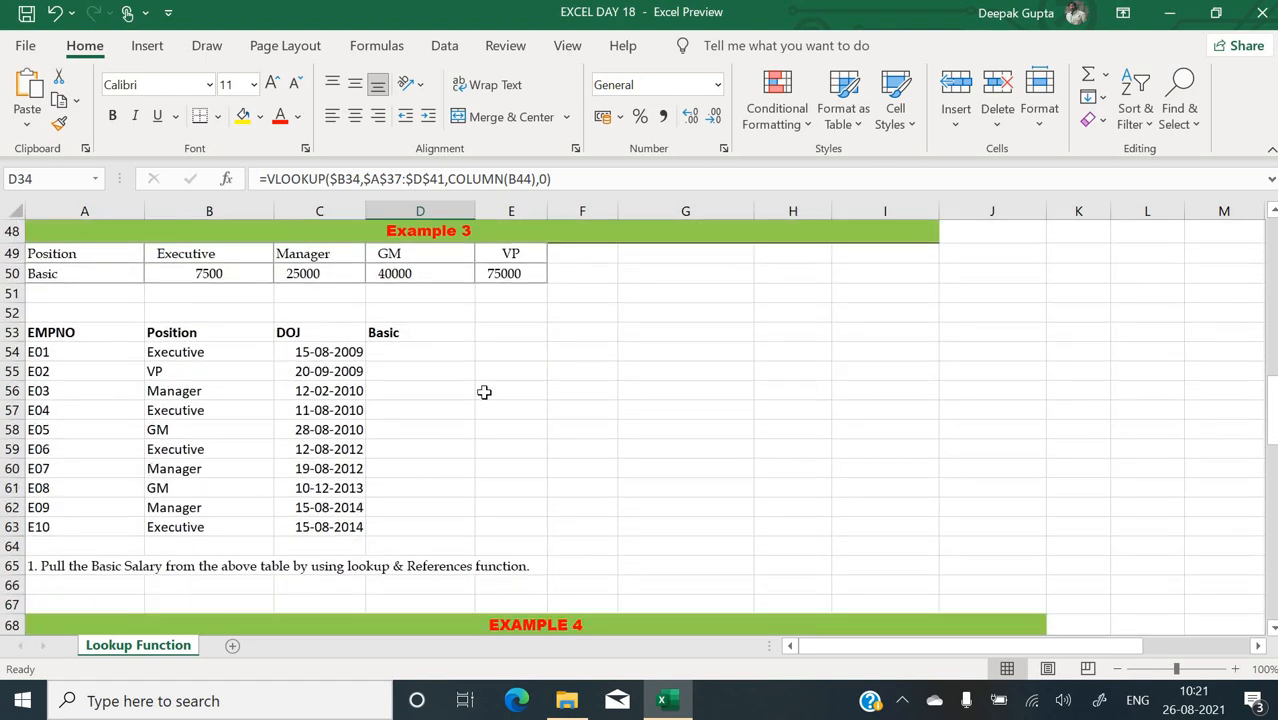
left_click(440, 356)
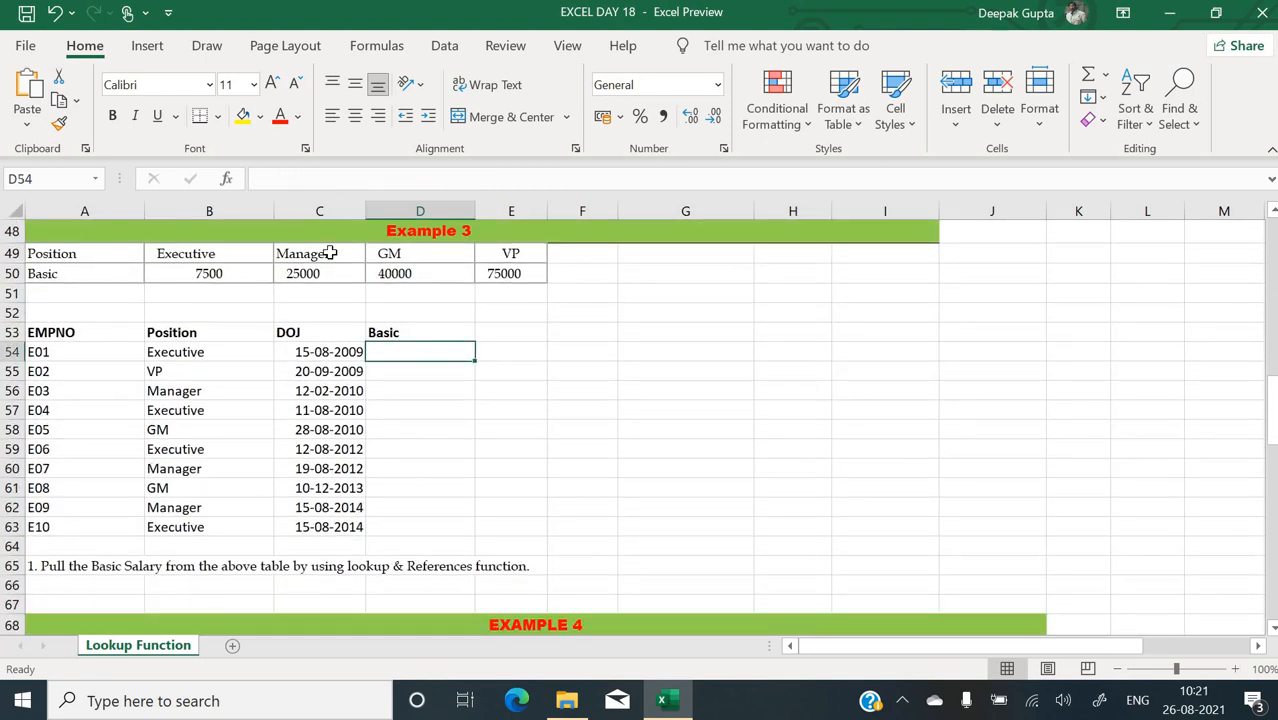
left_click(380, 256)
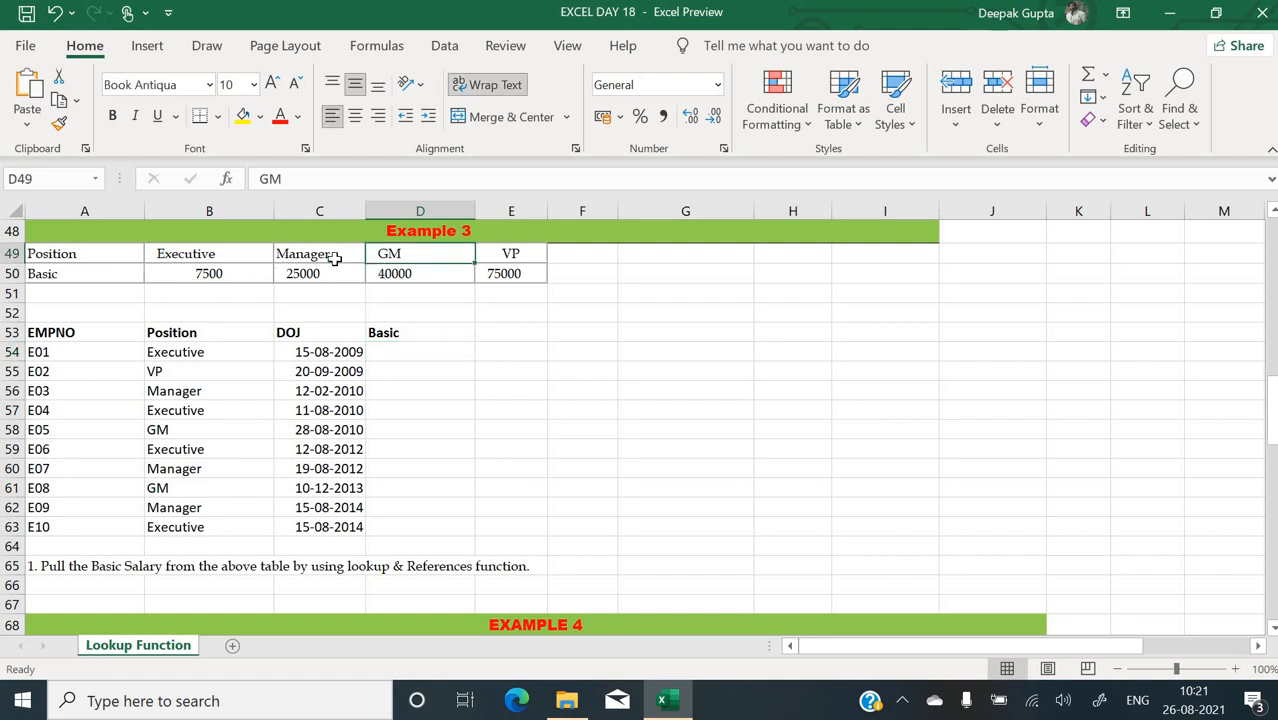
left_click(414, 355)
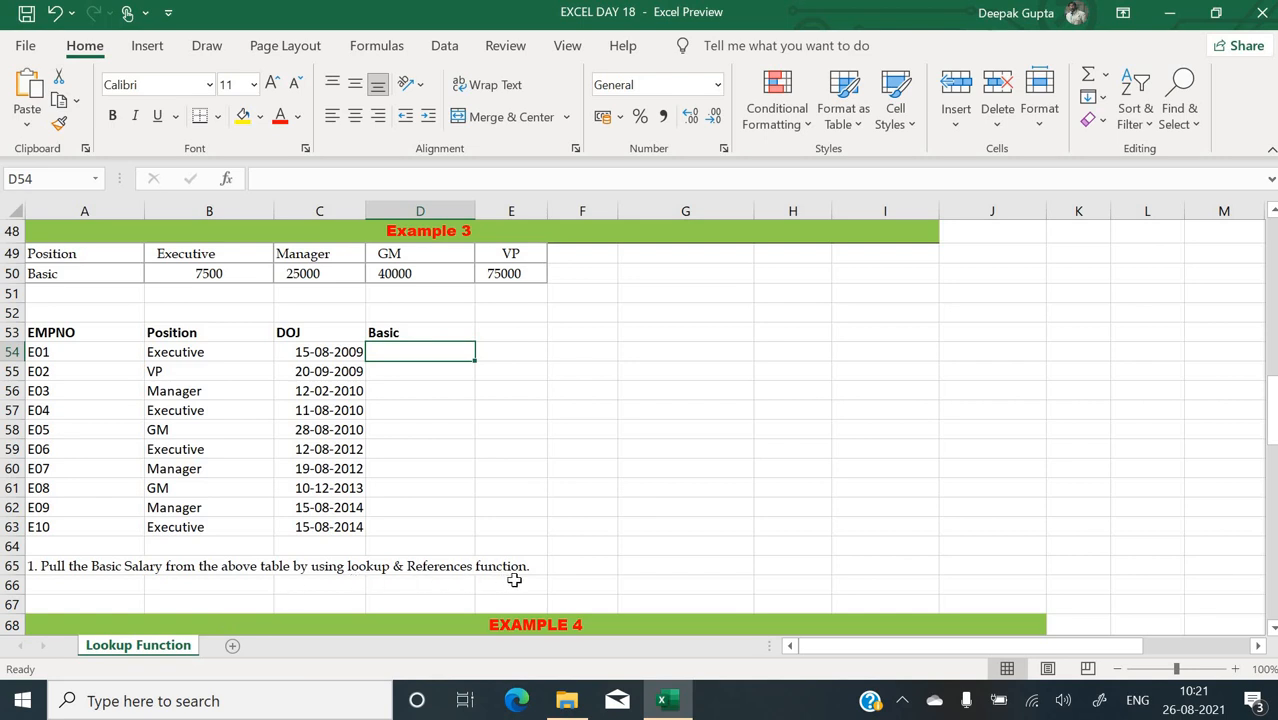
type("=looku")
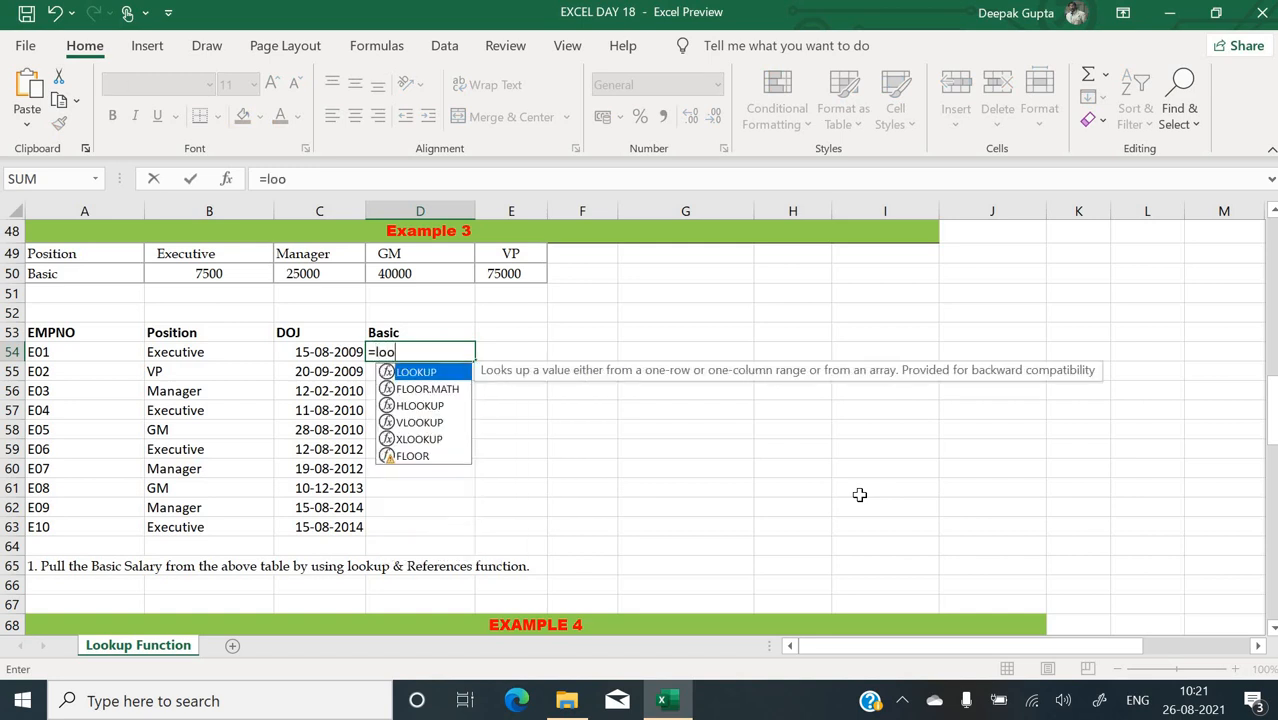
key("BackSpace")
key("BackSpace")
key("BackSpace")
key("BackSpace")
key("BackSpace")
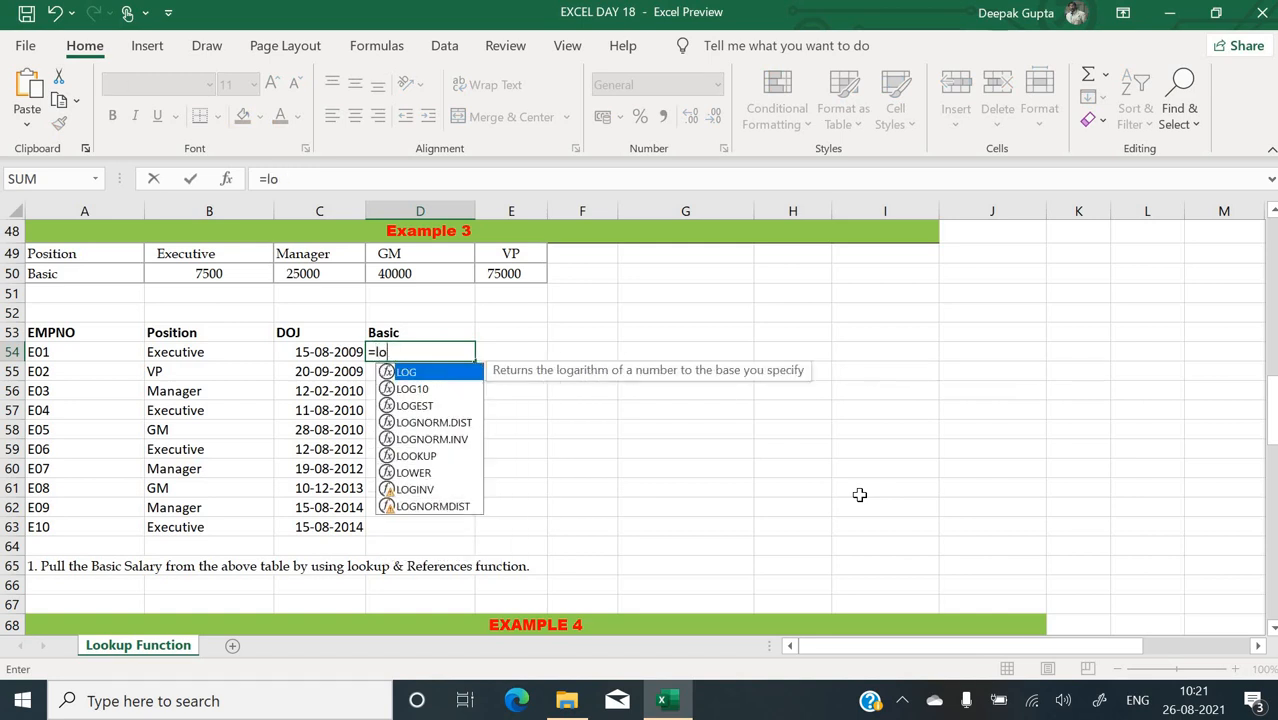
type("vll")
key("BackSpace")
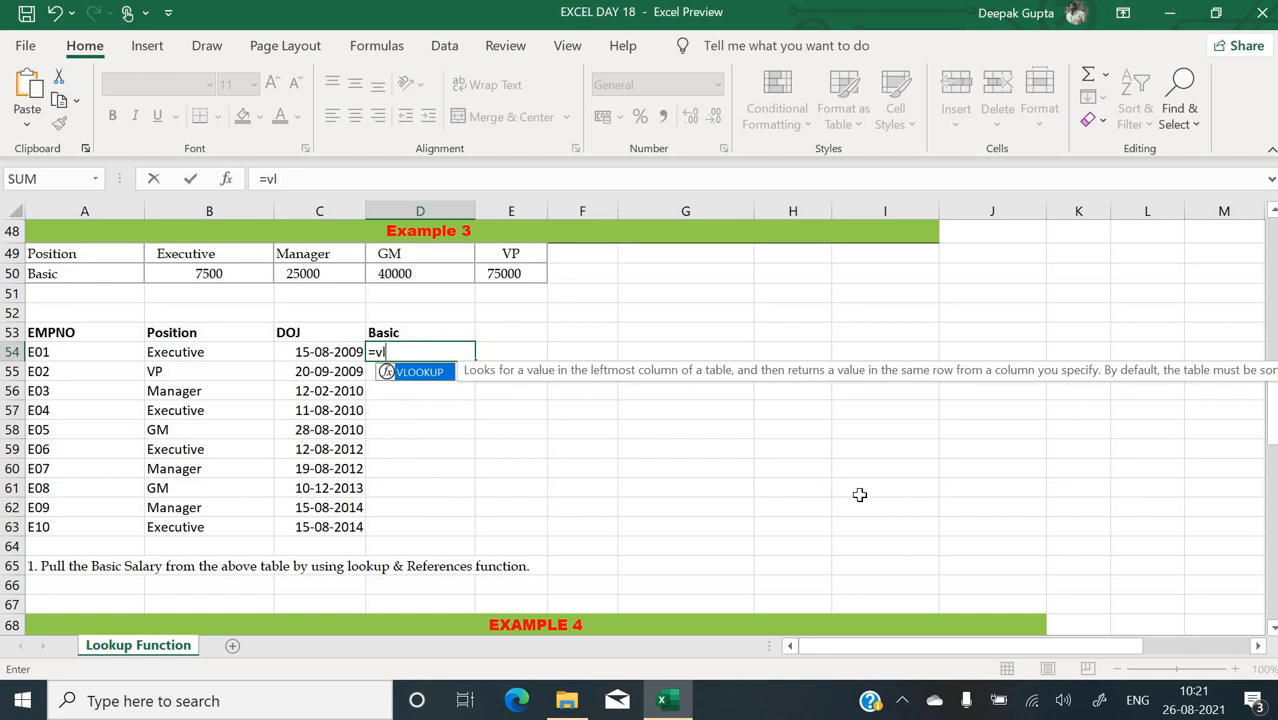
type("oo")
key("BackSpace")
key("BackSpace")
key("BackSpace")
key("BackSpace")
key("BackSpace")
- Enter =HLOOKUP(B54,$A$49:$E$50,2,0) in D54 to pull the first employee's Basic salary by position
type("hloo")
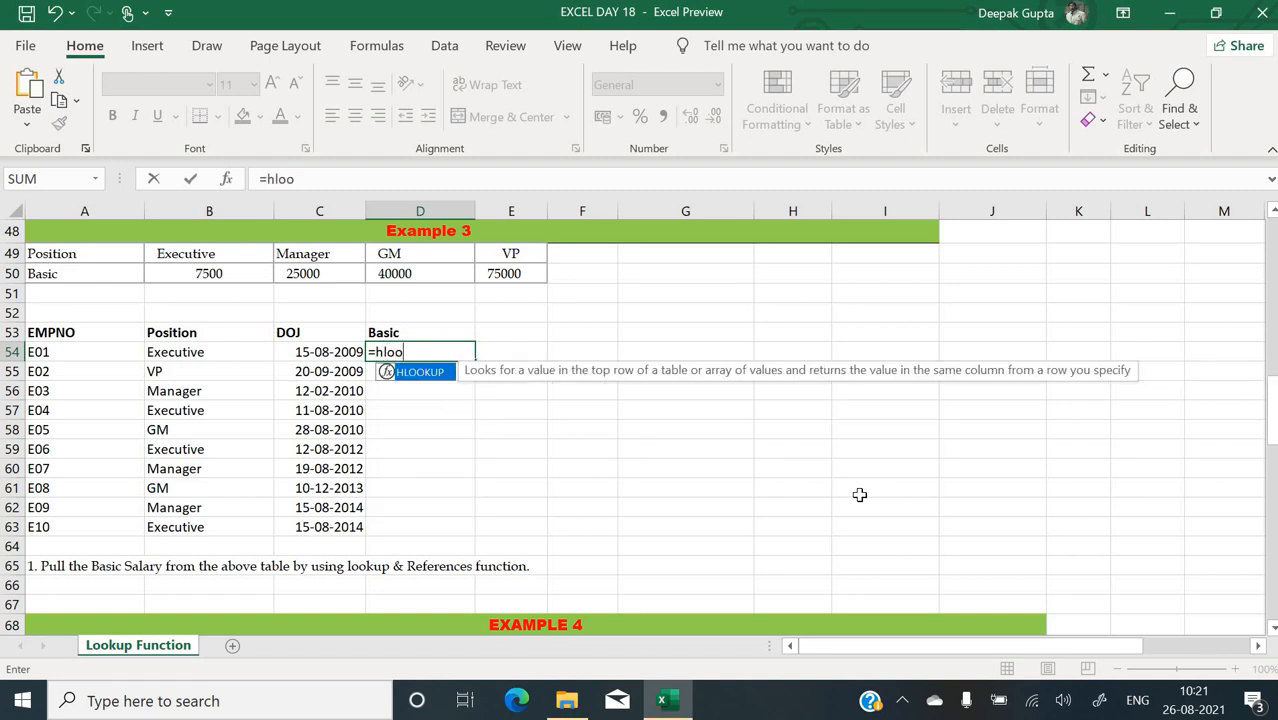
type("kup(")
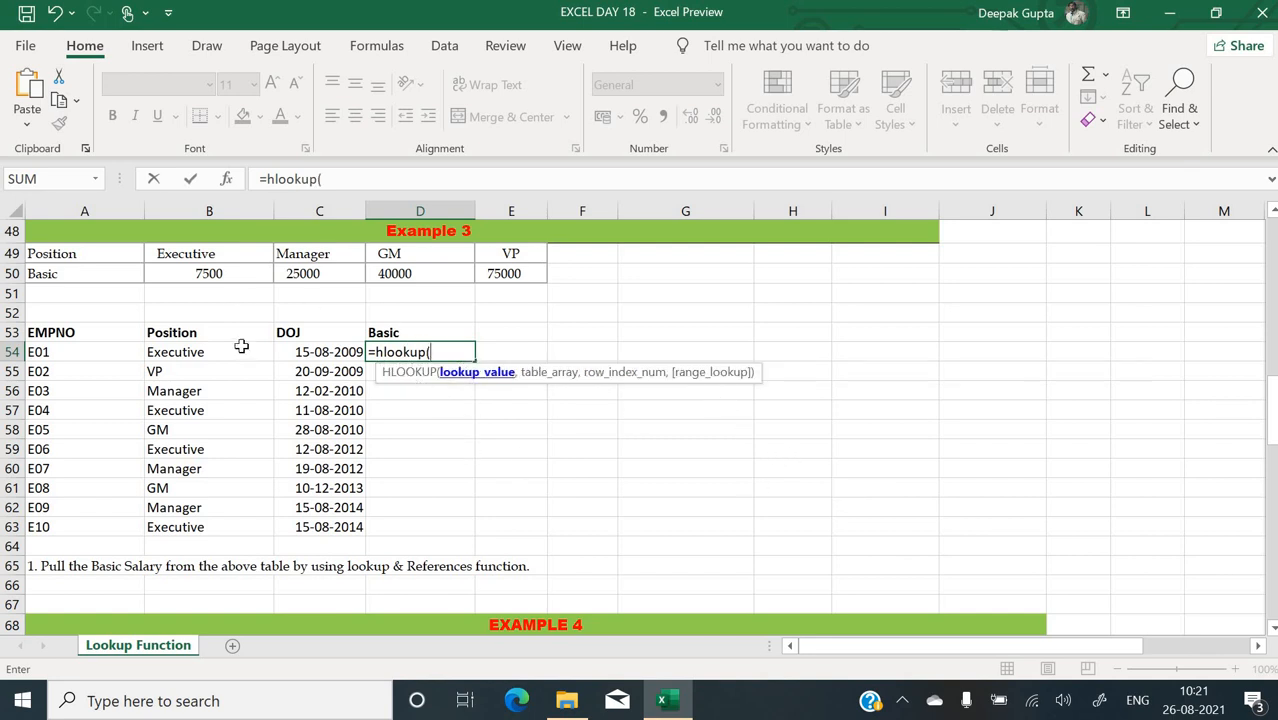
left_click(210, 352)
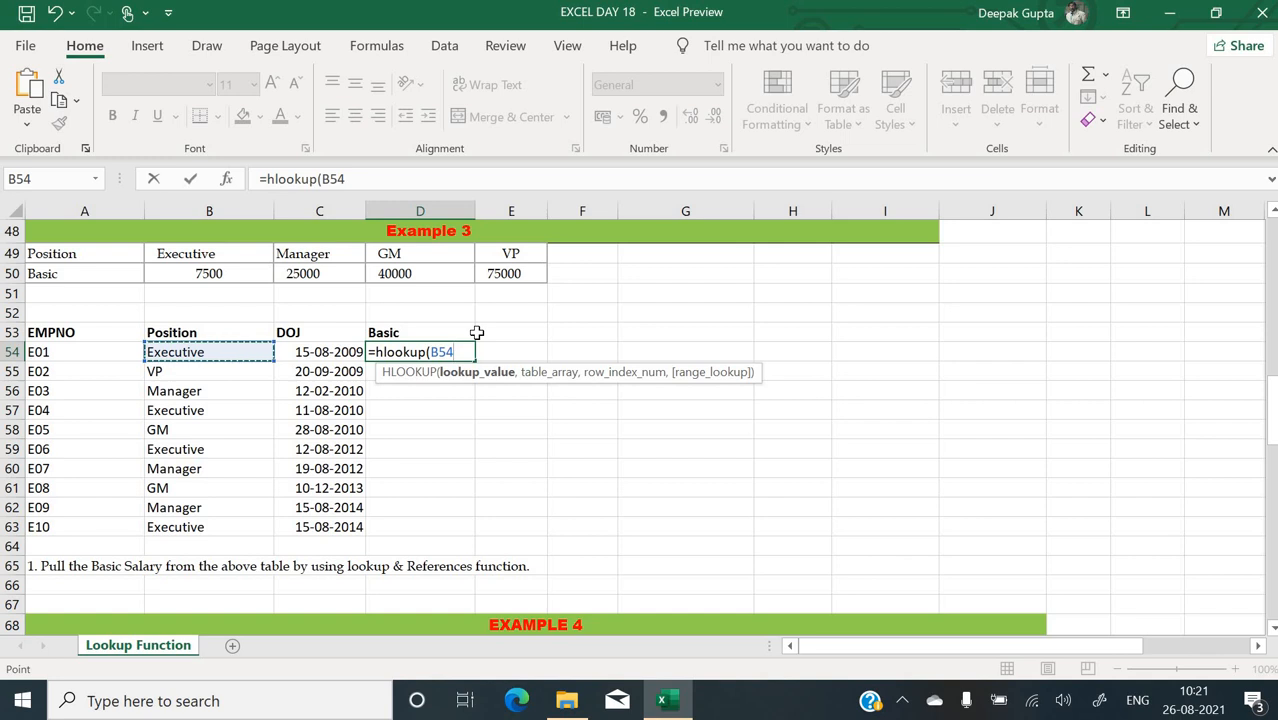
type(",")
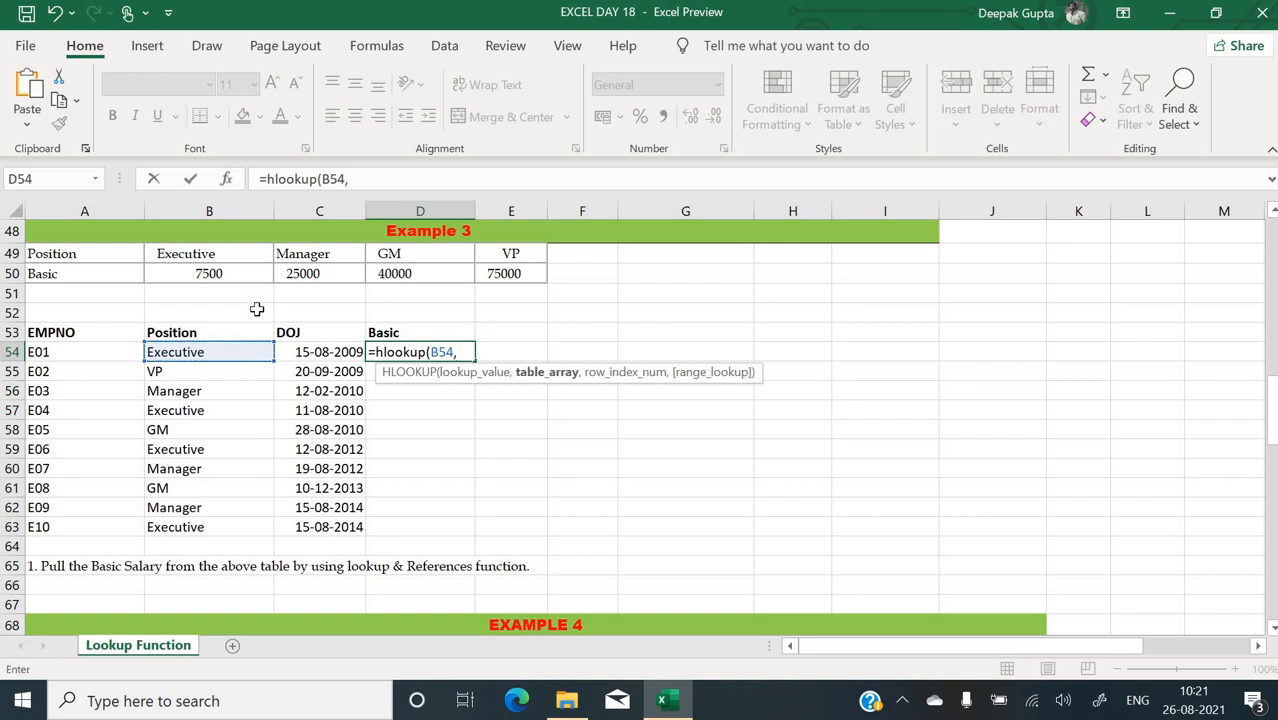
left_click_drag(126, 256, 496, 279)
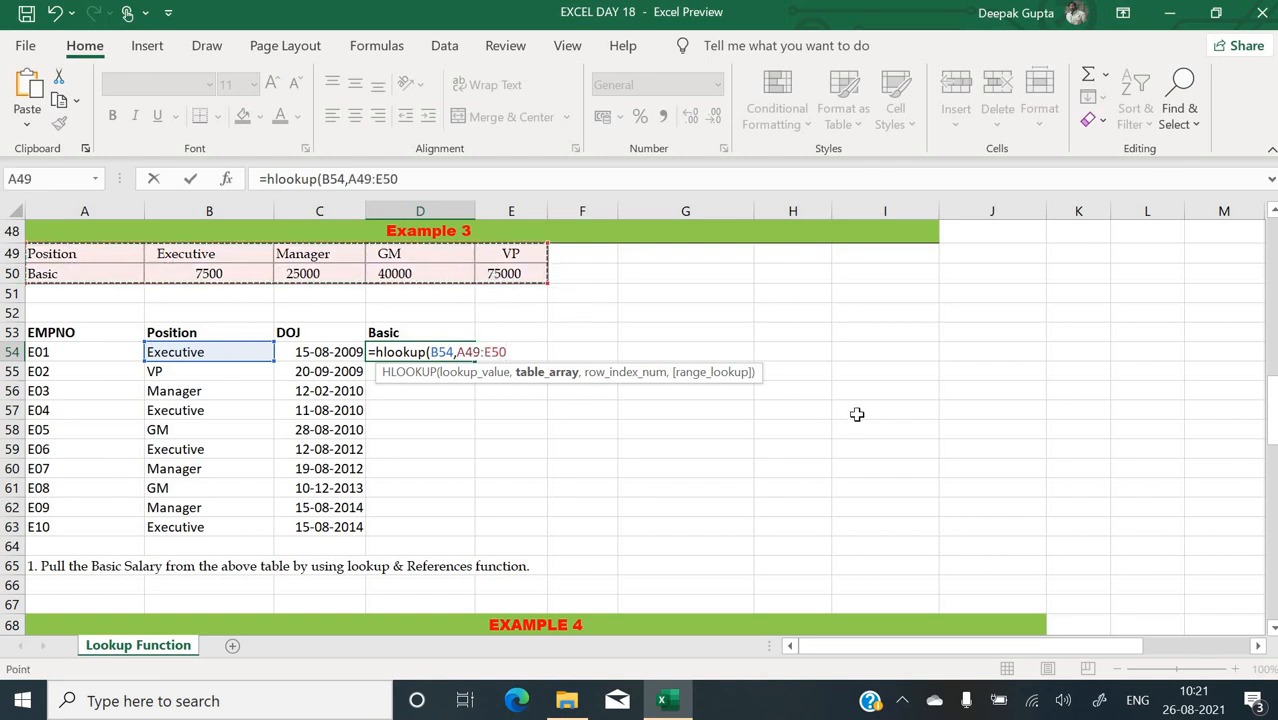
key("F4")
type(",2")
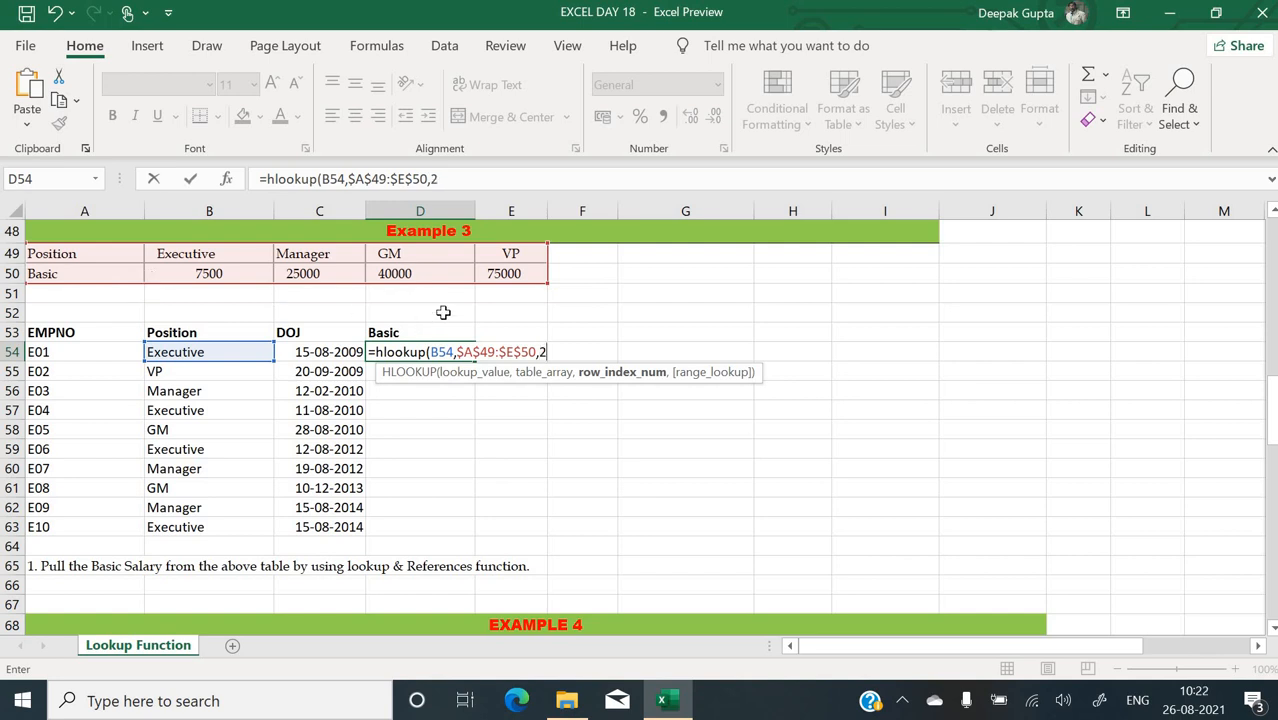
type(",0")
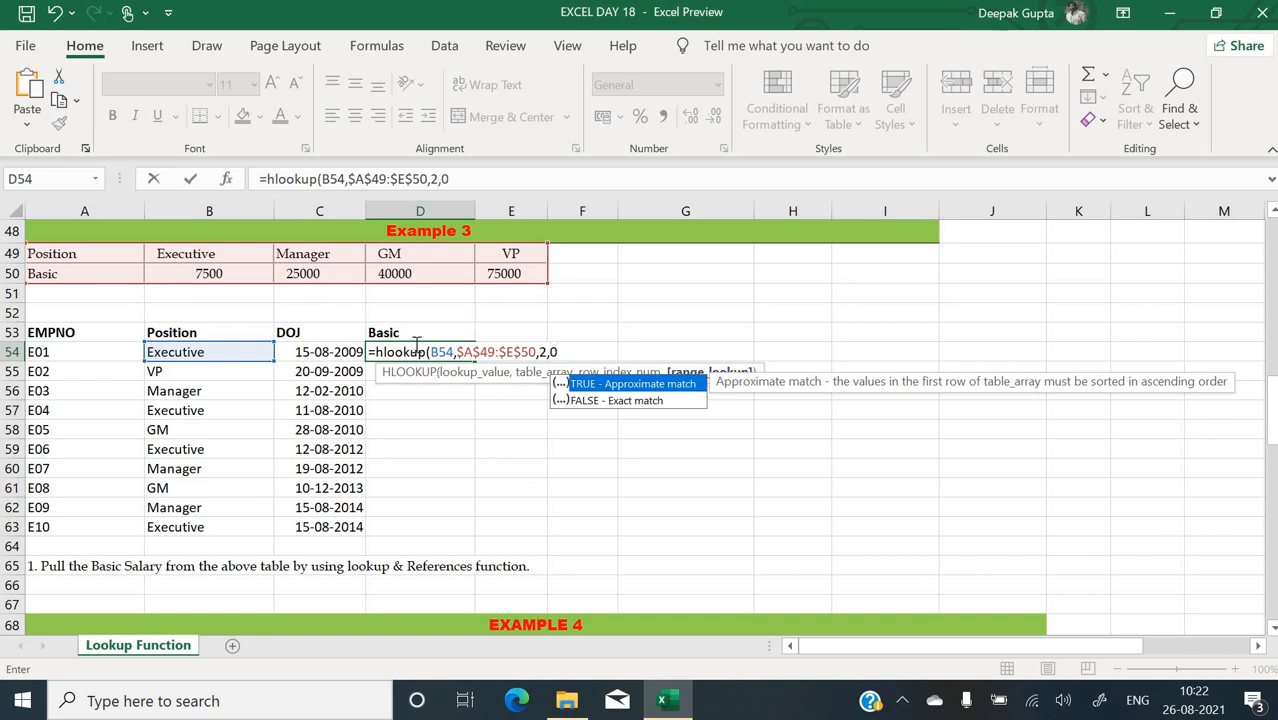
key("Return")
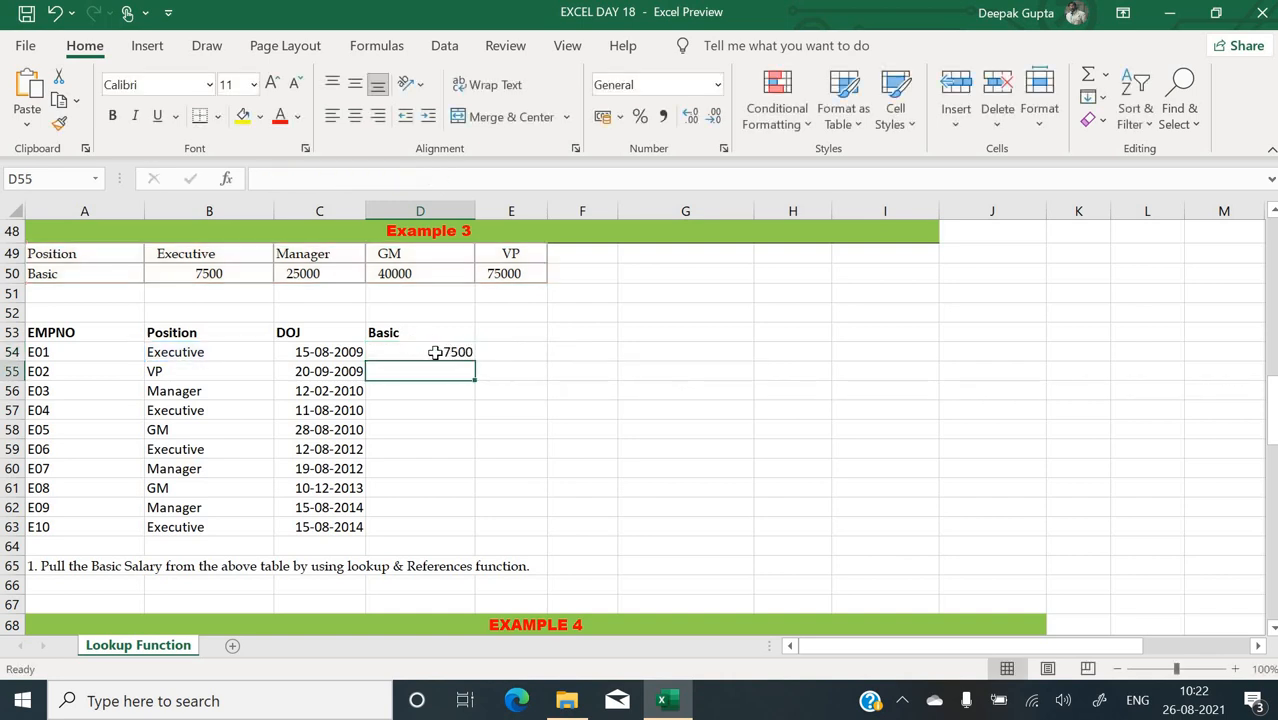
- Fill the HLOOKUP formula from D54 down the Basic column through D63
left_click(438, 352)
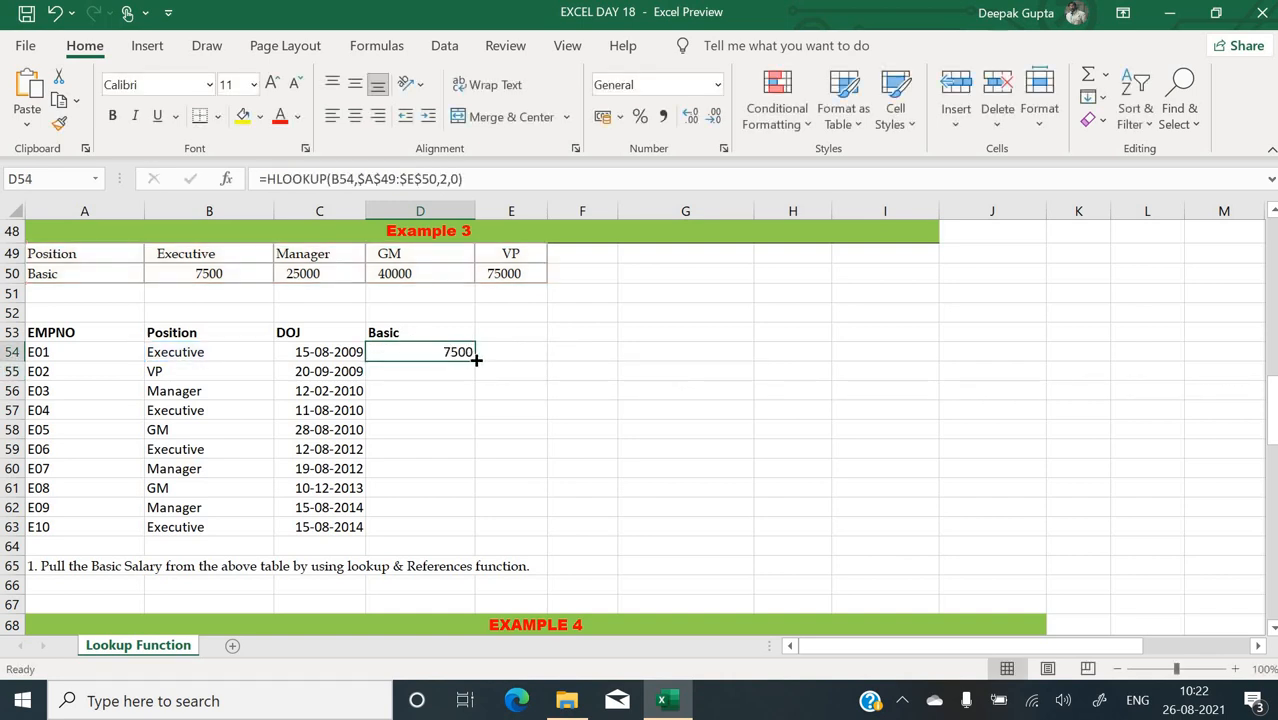
left_click_drag(476, 360, 455, 532)
left_click(686, 470)
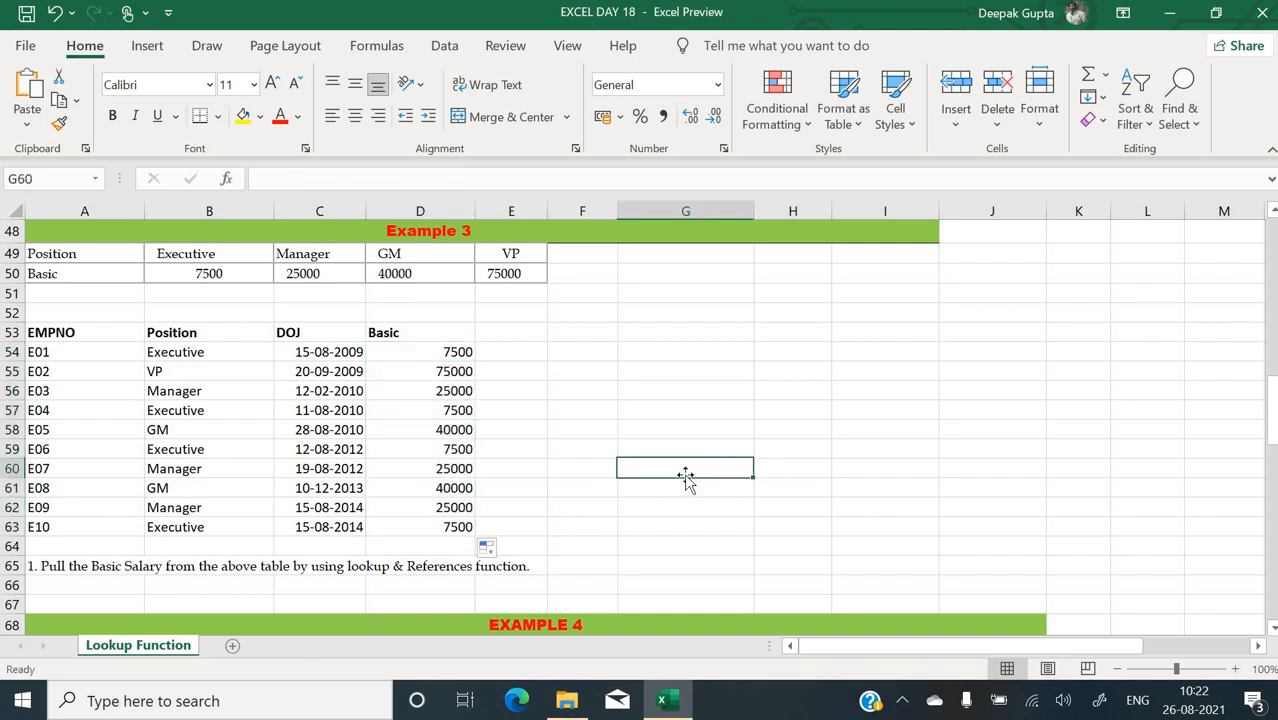
- Check the filled HLOOKUP formulas in D58 and D55 against the positions in column B
left_click(421, 436)
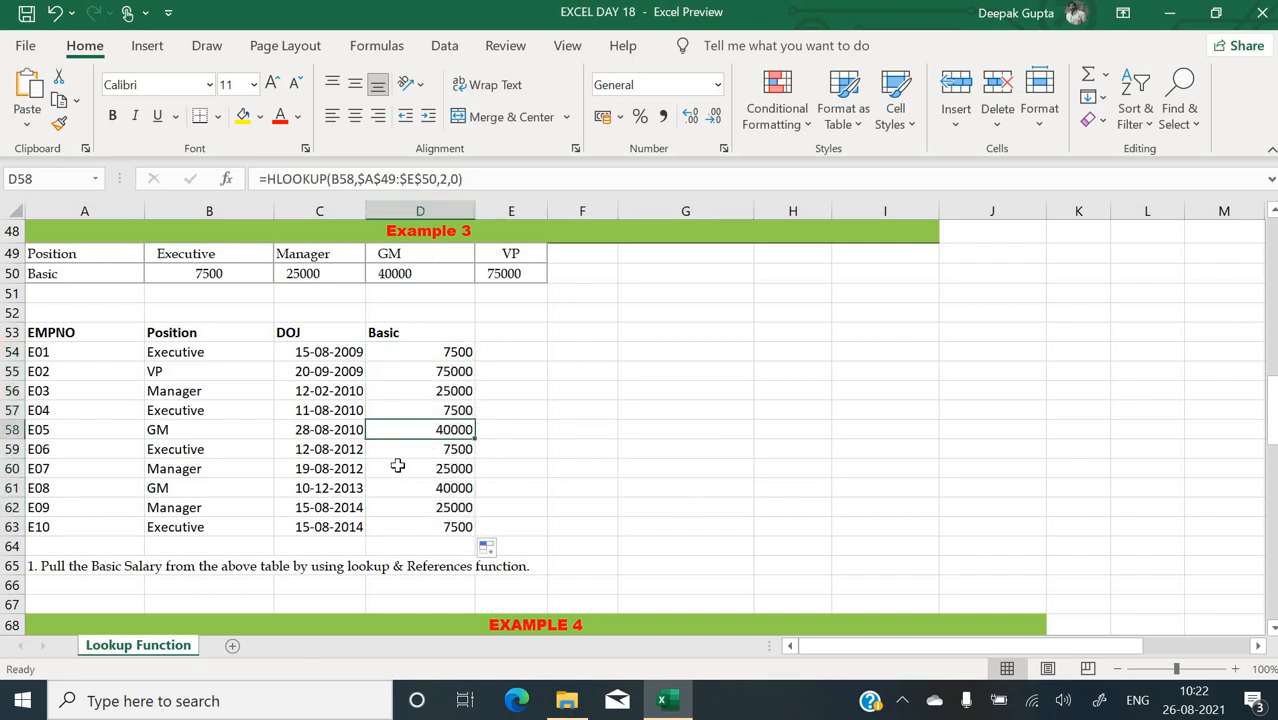
left_click(242, 368)
left_click(467, 371)
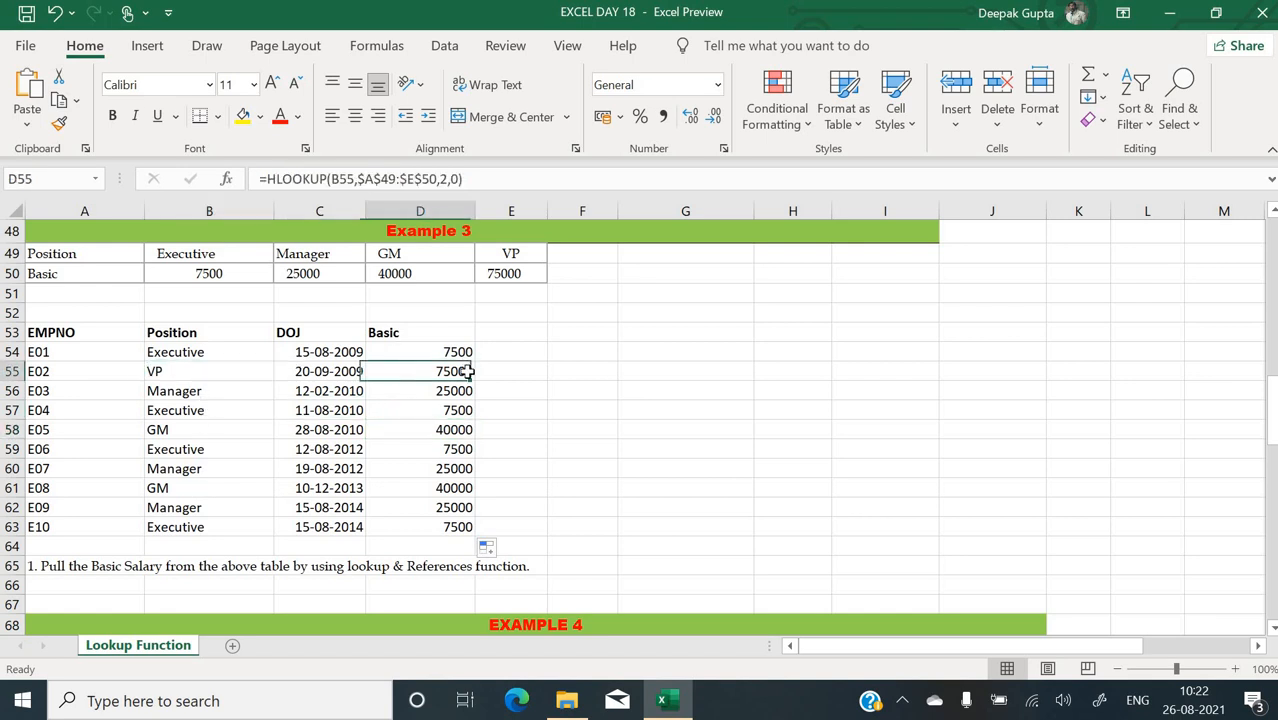
left_click(236, 429)
- Review Example 4's pay slip question and its employee table, from Emp code through net in A69:J74
scroll(236, 428, "down", 2)
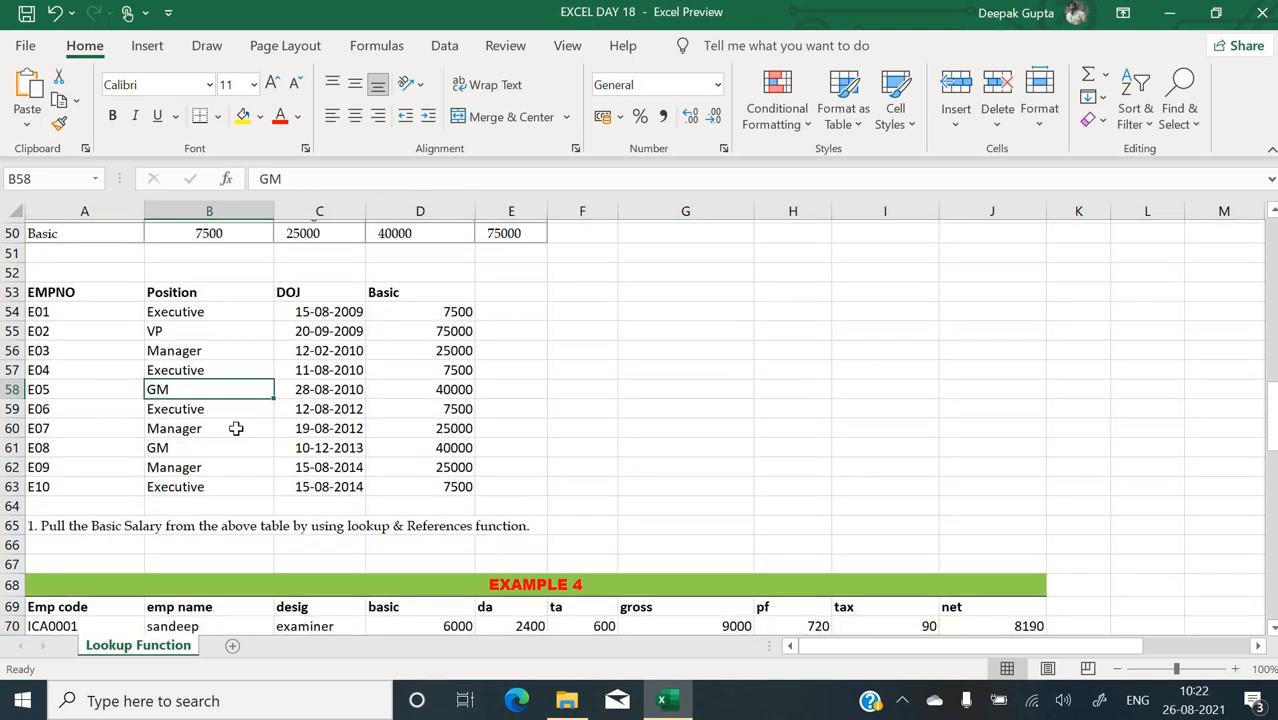
scroll(236, 428, "down", 1)
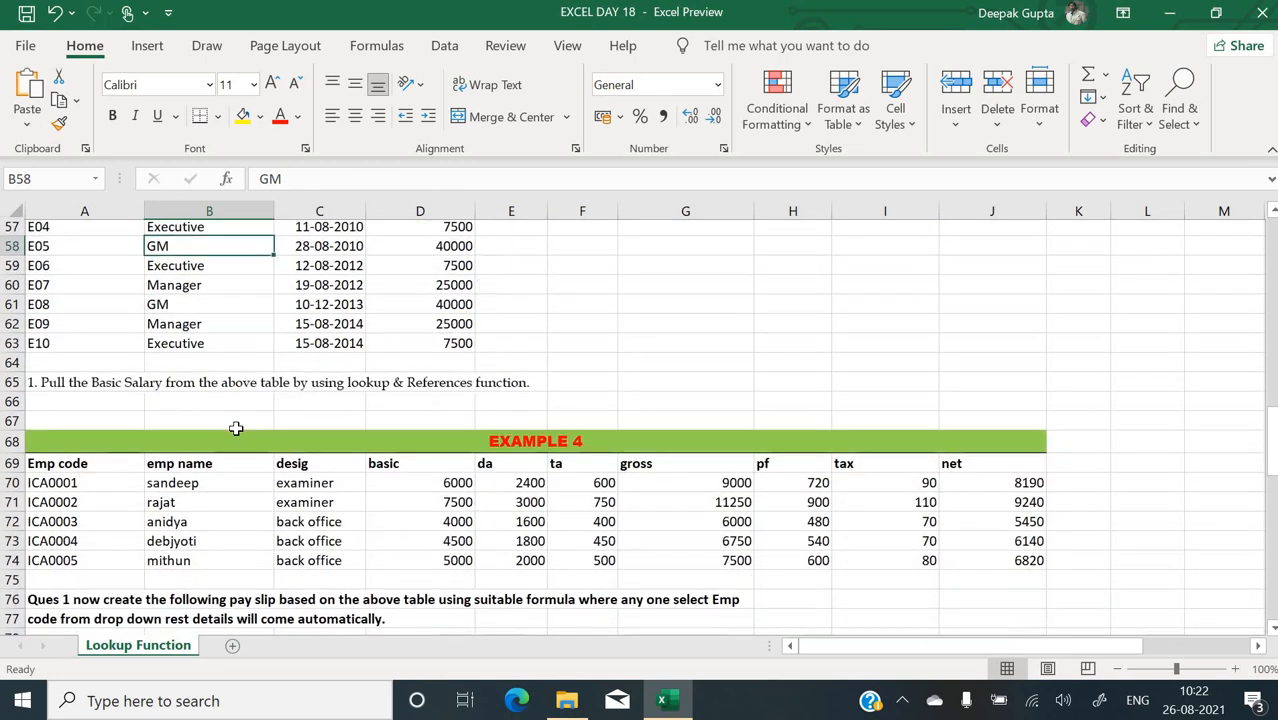
scroll(236, 428, "down", 3)
scroll(236, 428, "down", 1)
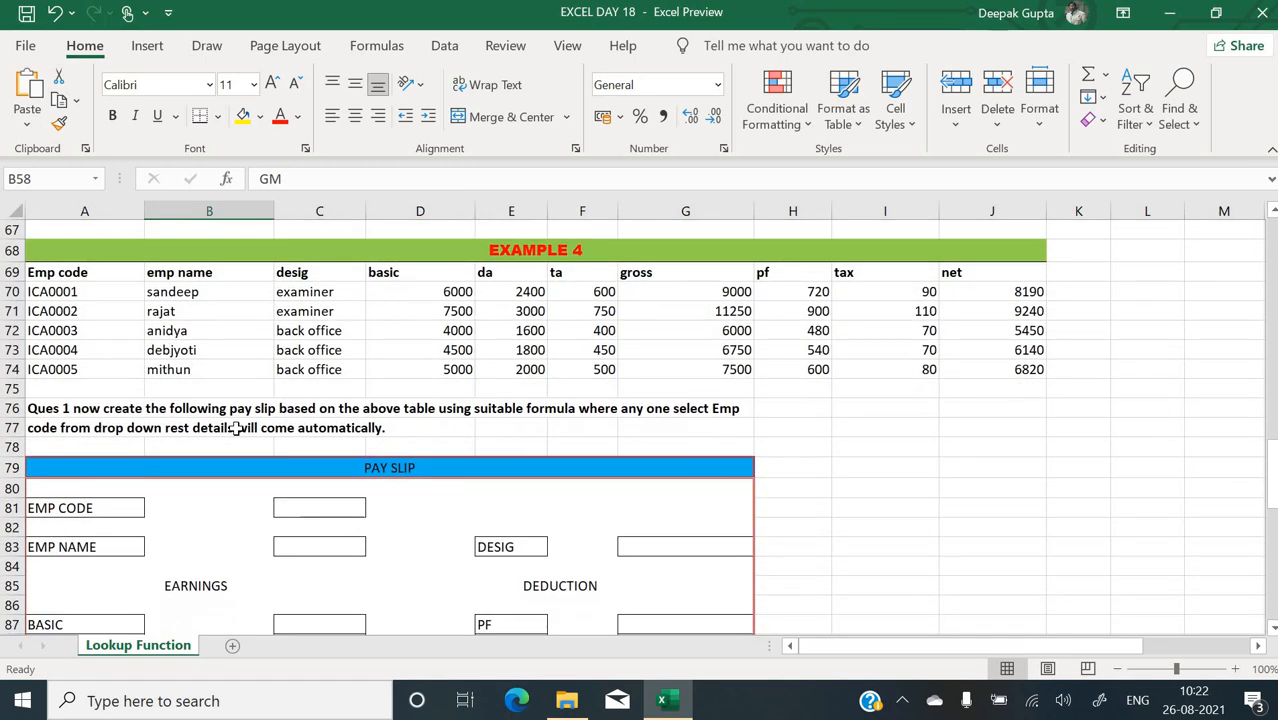
scroll(236, 428, "down", 1)
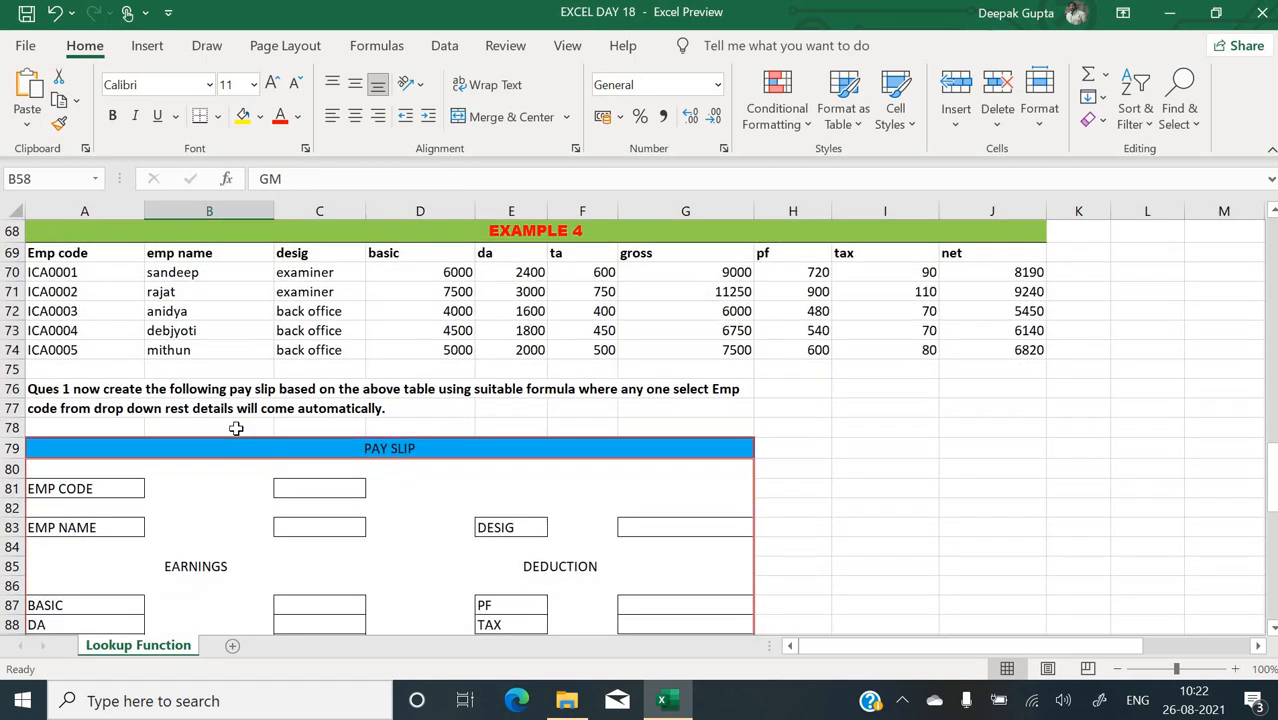
left_click(481, 388)
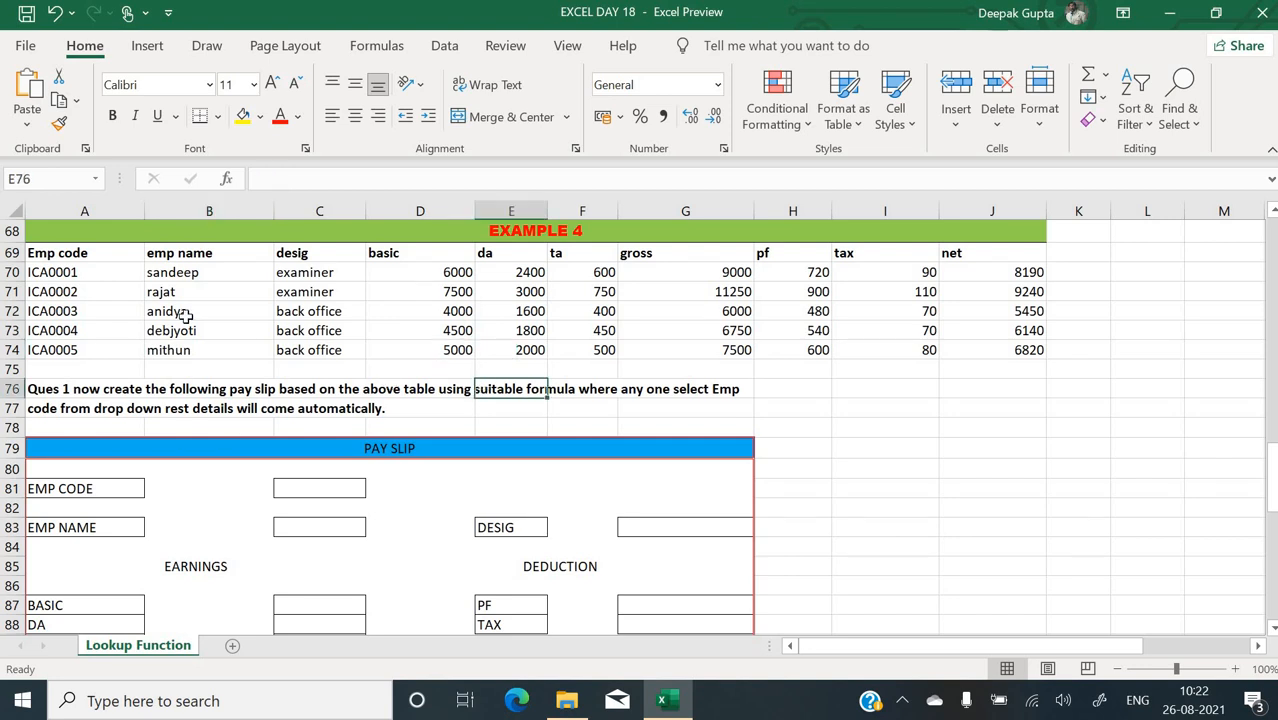
left_click(375, 310)
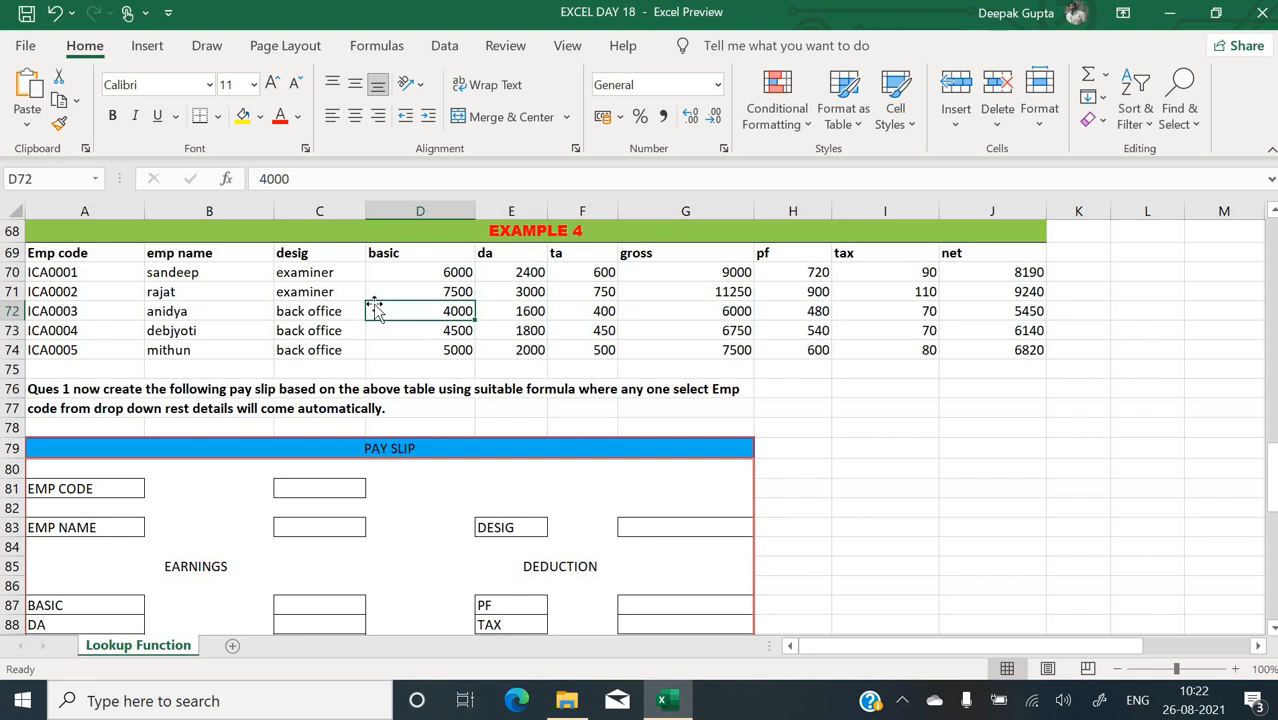
left_click(481, 292)
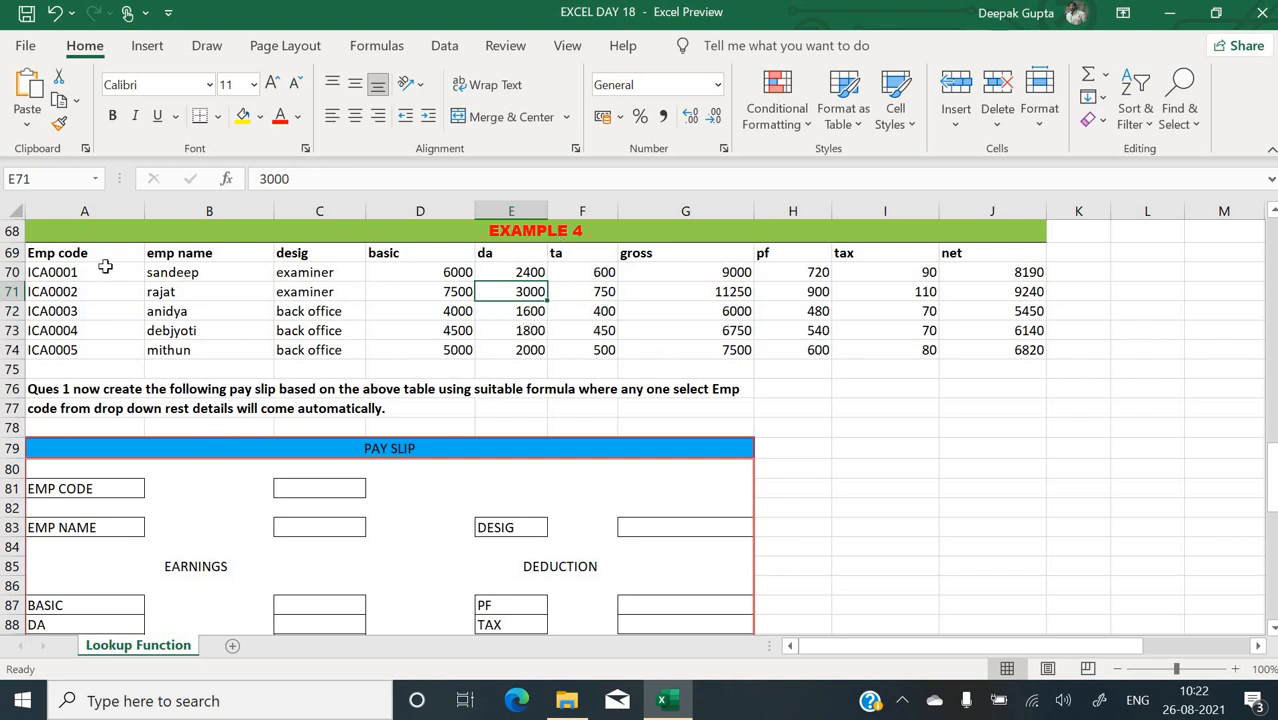
left_click_drag(77, 253, 990, 332)
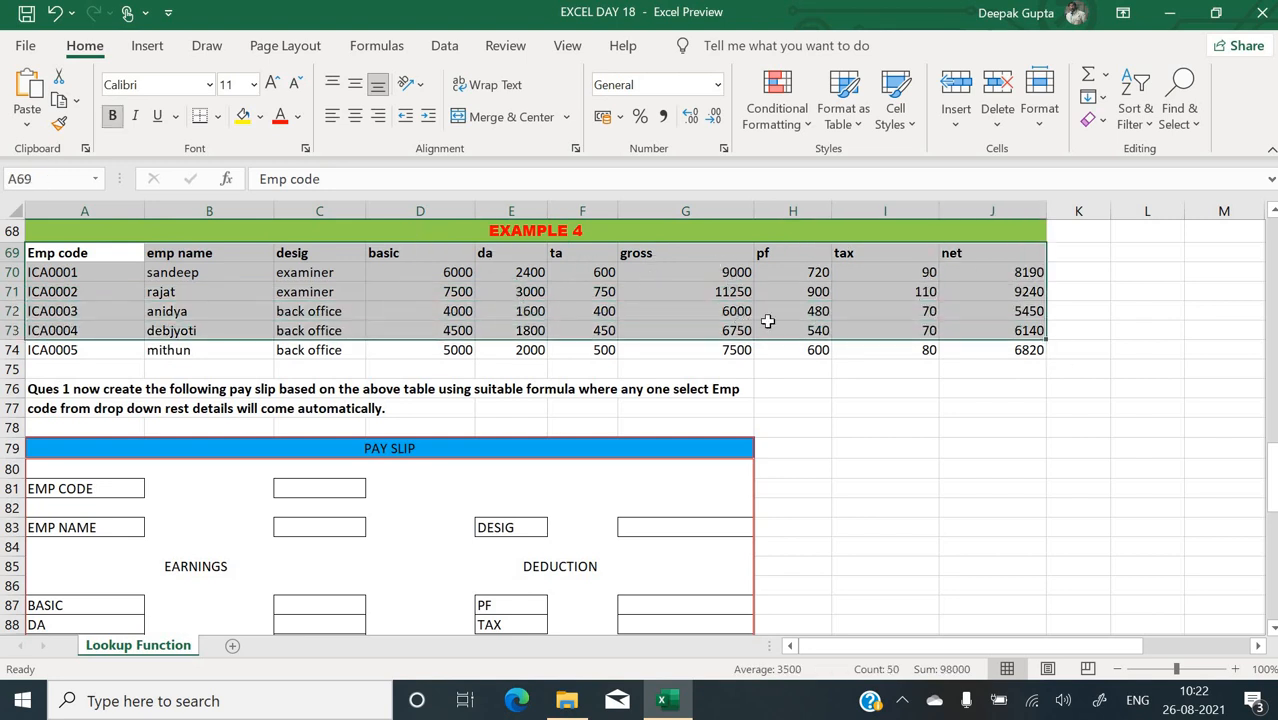
left_click(996, 272)
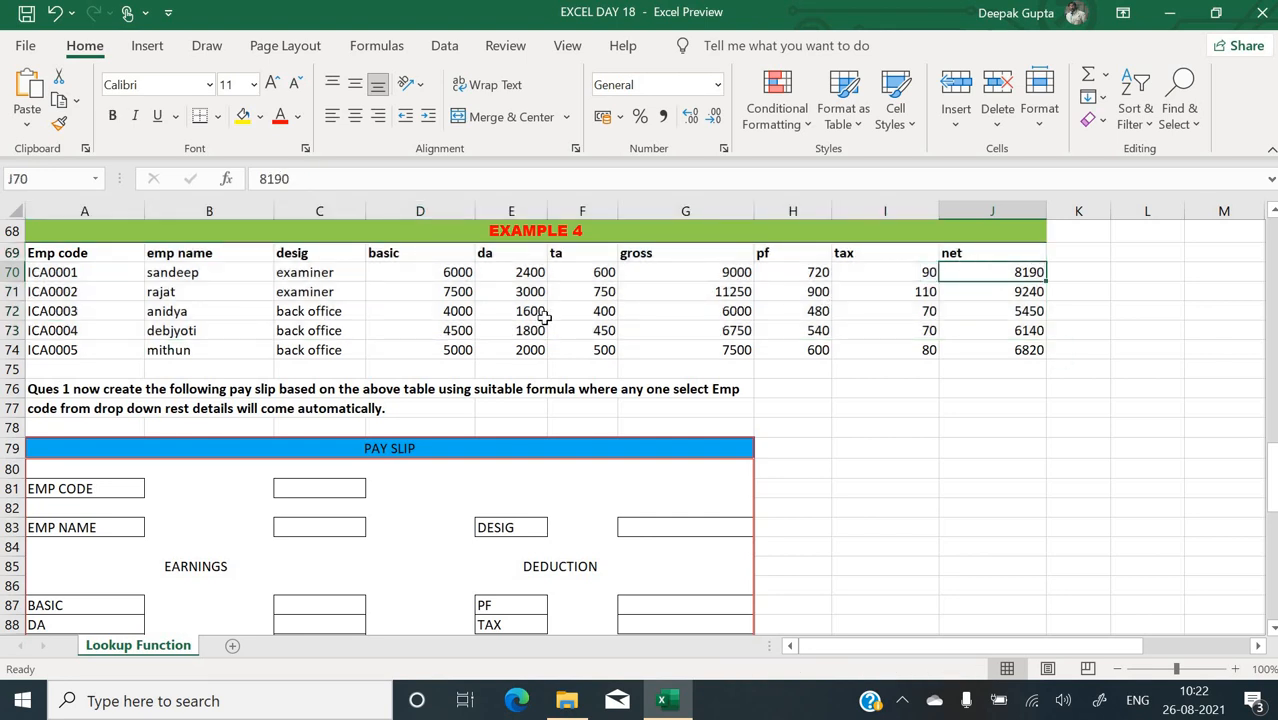
left_click(308, 277)
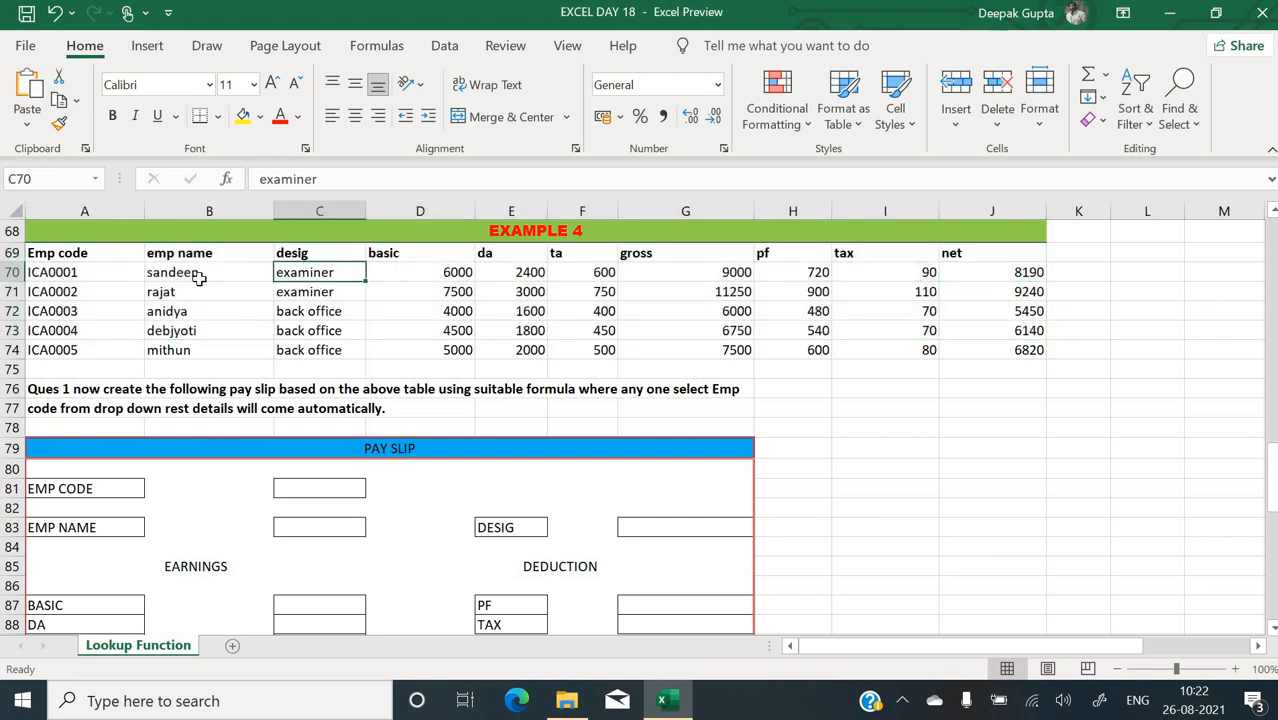
left_click(198, 280)
- Examine the blank pay slip's EMP CODE, name, earnings, deduction, GROSS and NET fields against Example 4's employee table
scroll(242, 430, "down", 2)
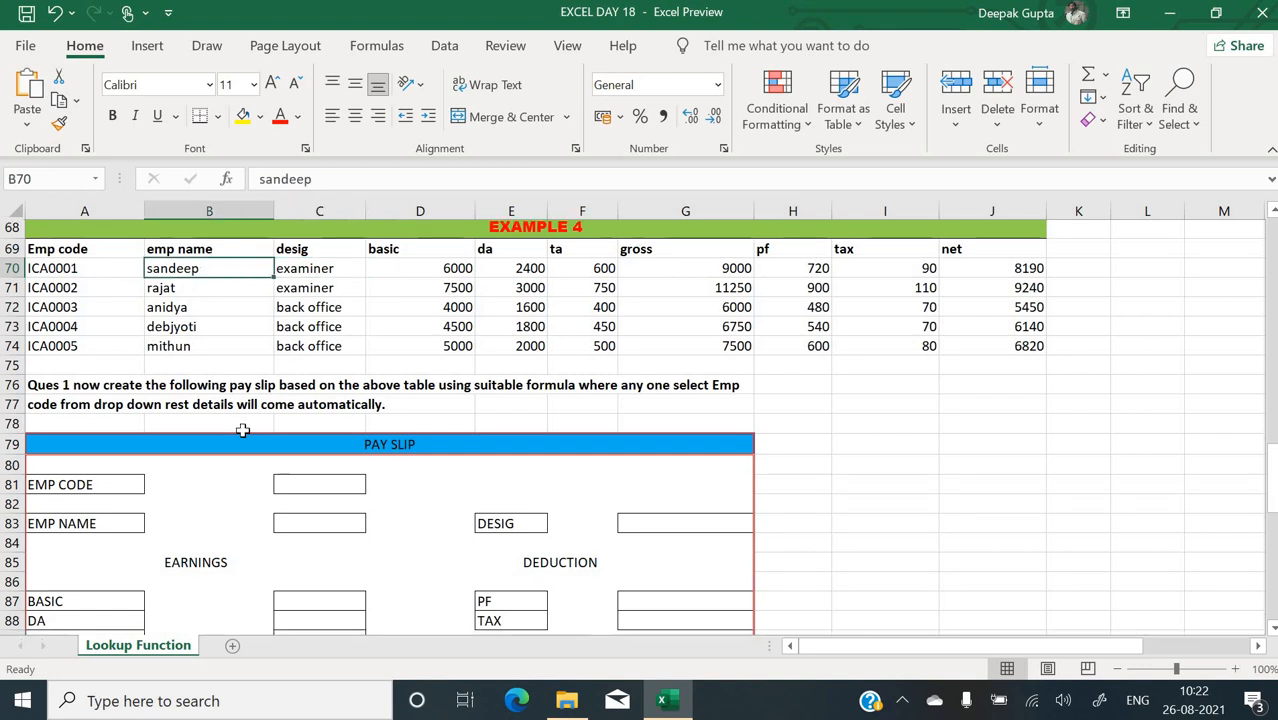
scroll(242, 430, "up", 1)
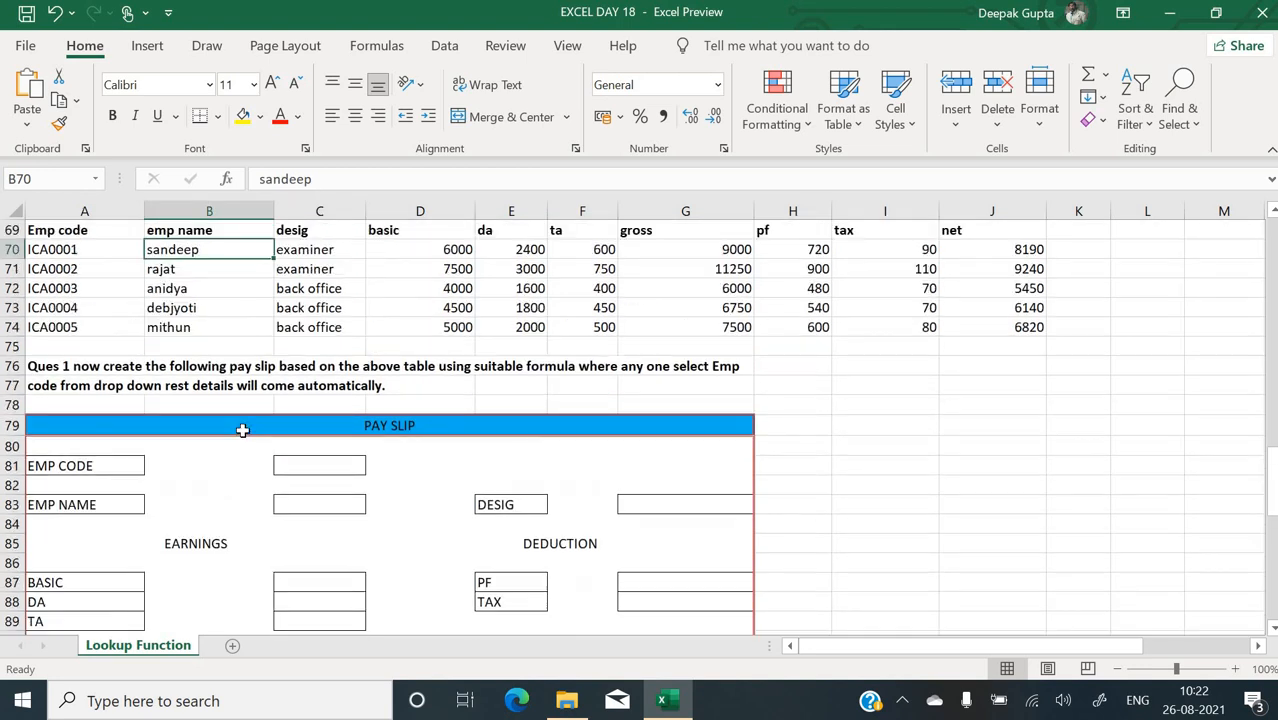
left_click(355, 463)
scroll(320, 470, "down", 2)
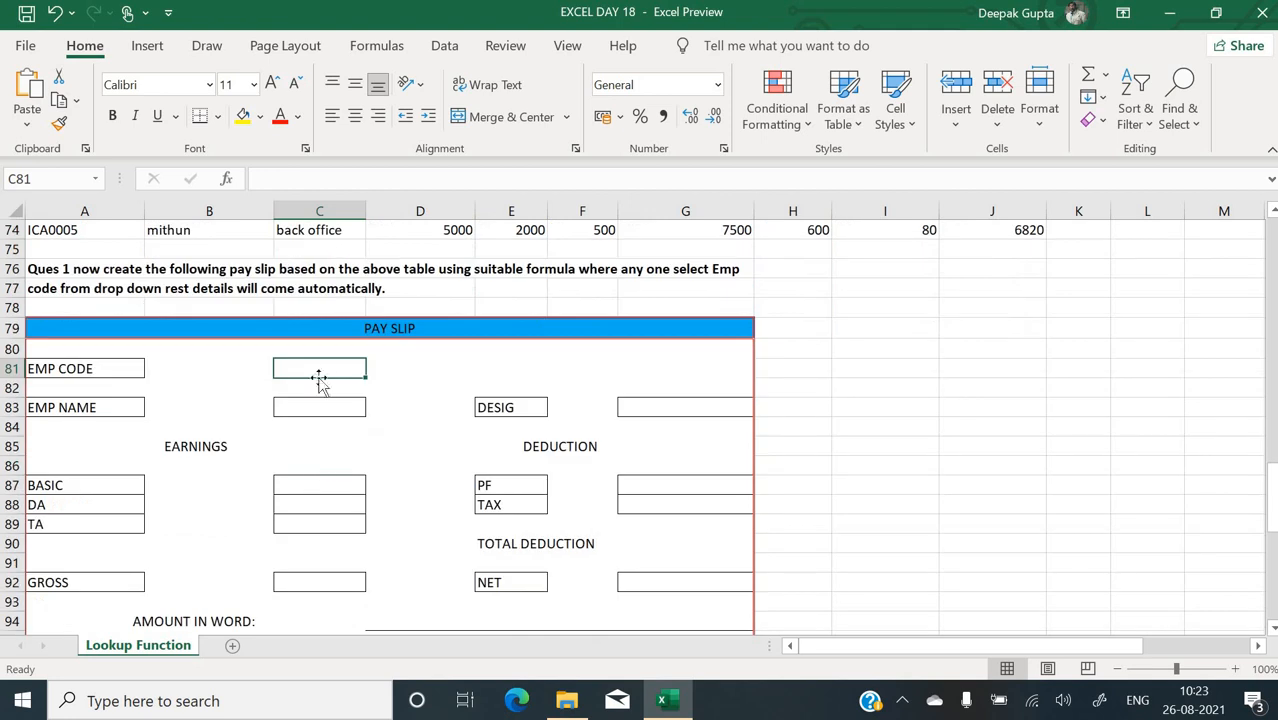
scroll(404, 368, "down", 2)
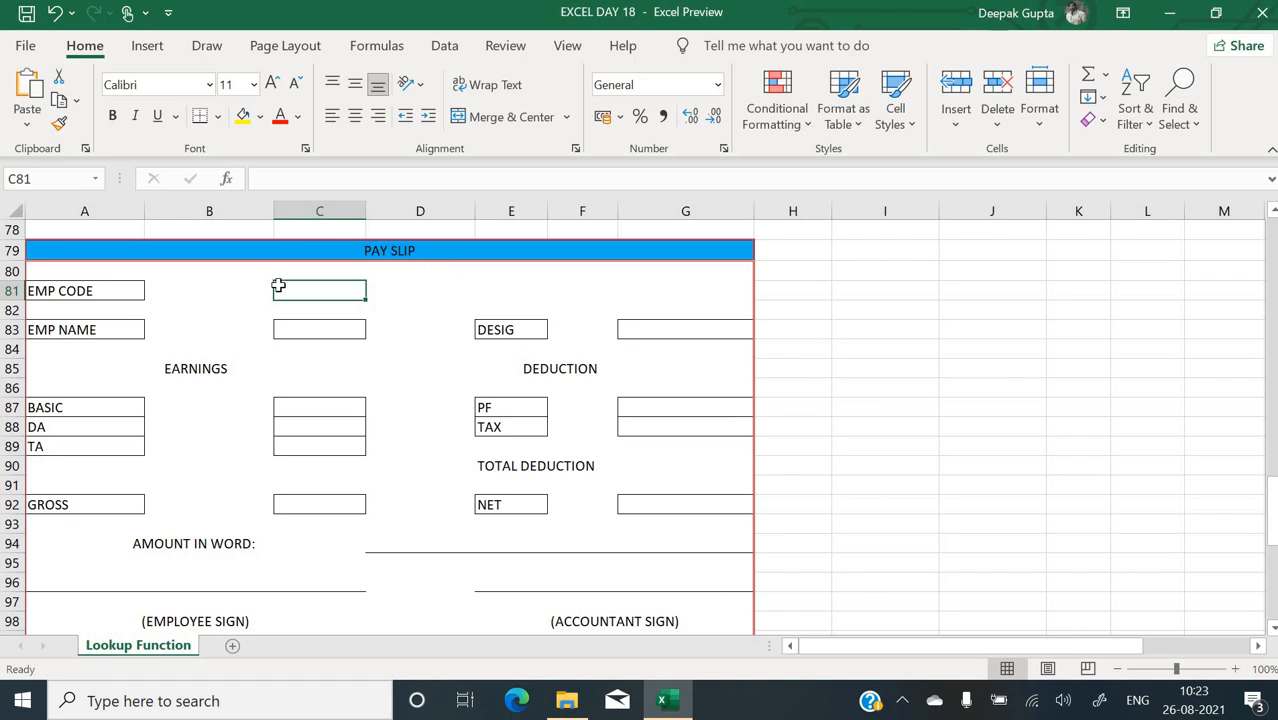
scroll(278, 287, "up", 3)
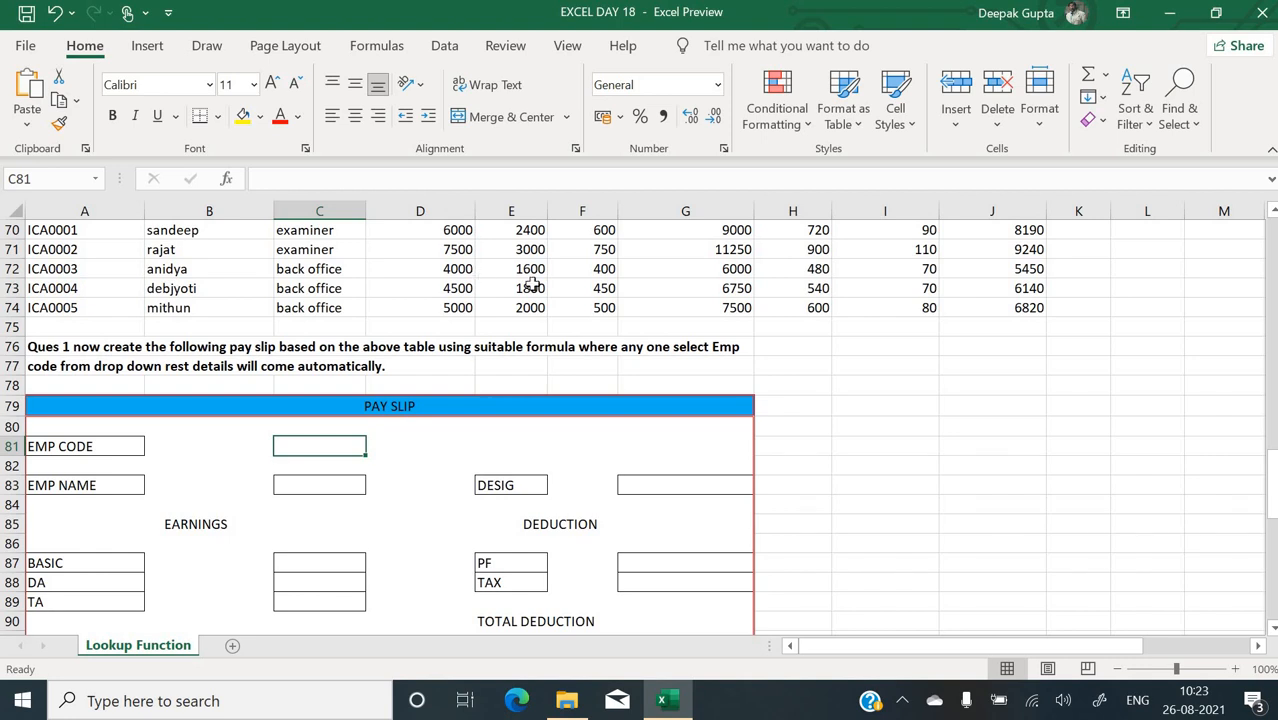
scroll(532, 287, "up", 1)
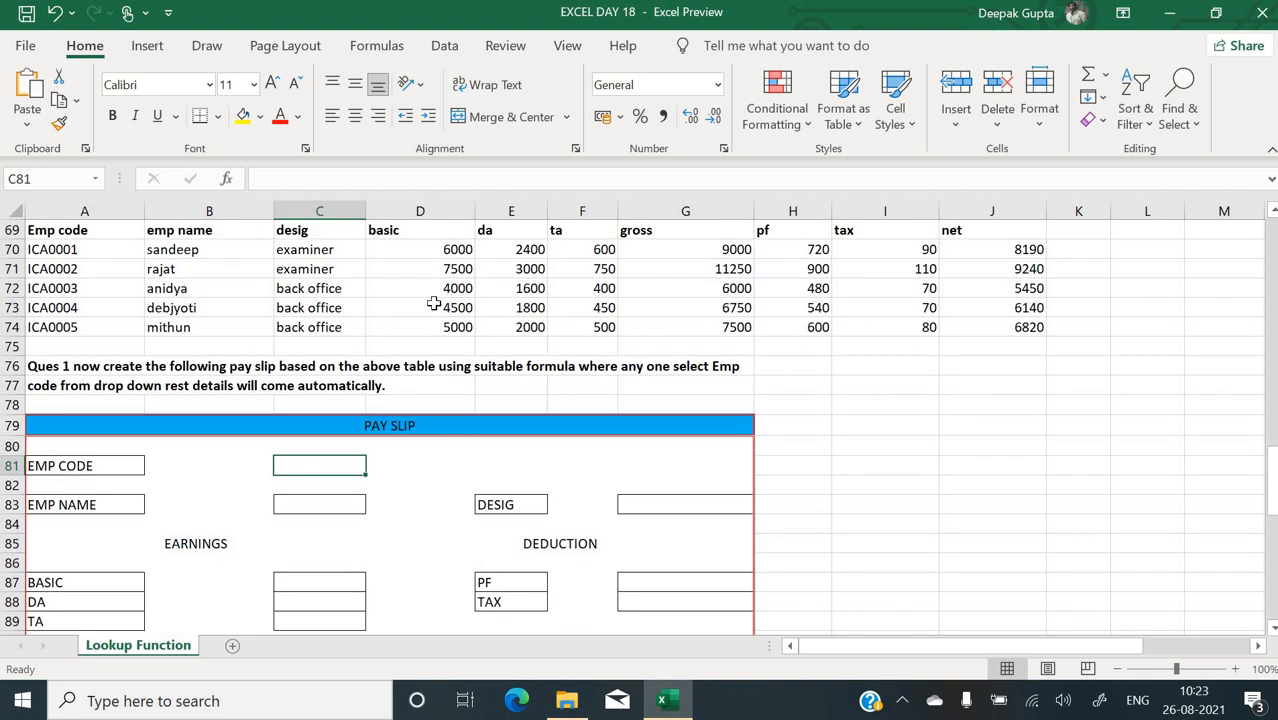
scroll(433, 303, "down", 3)
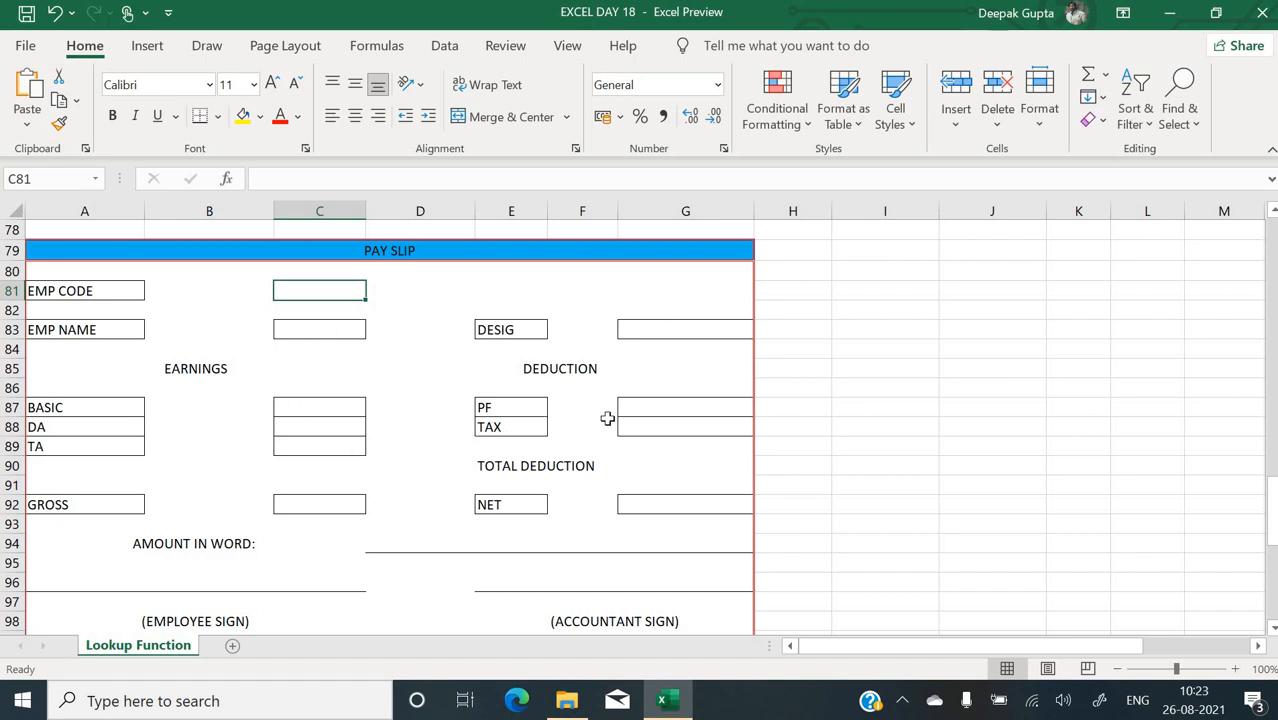
left_click(333, 501)
left_click(662, 511)
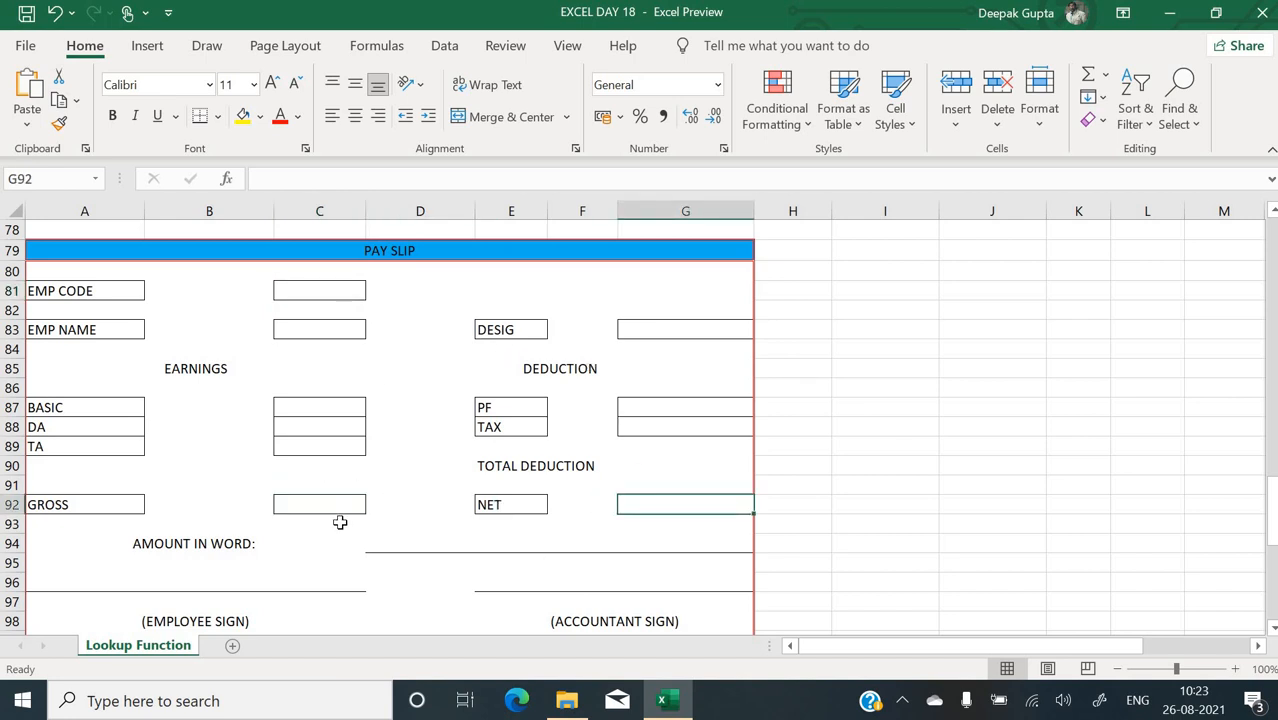
scroll(550, 314, "up", 3)
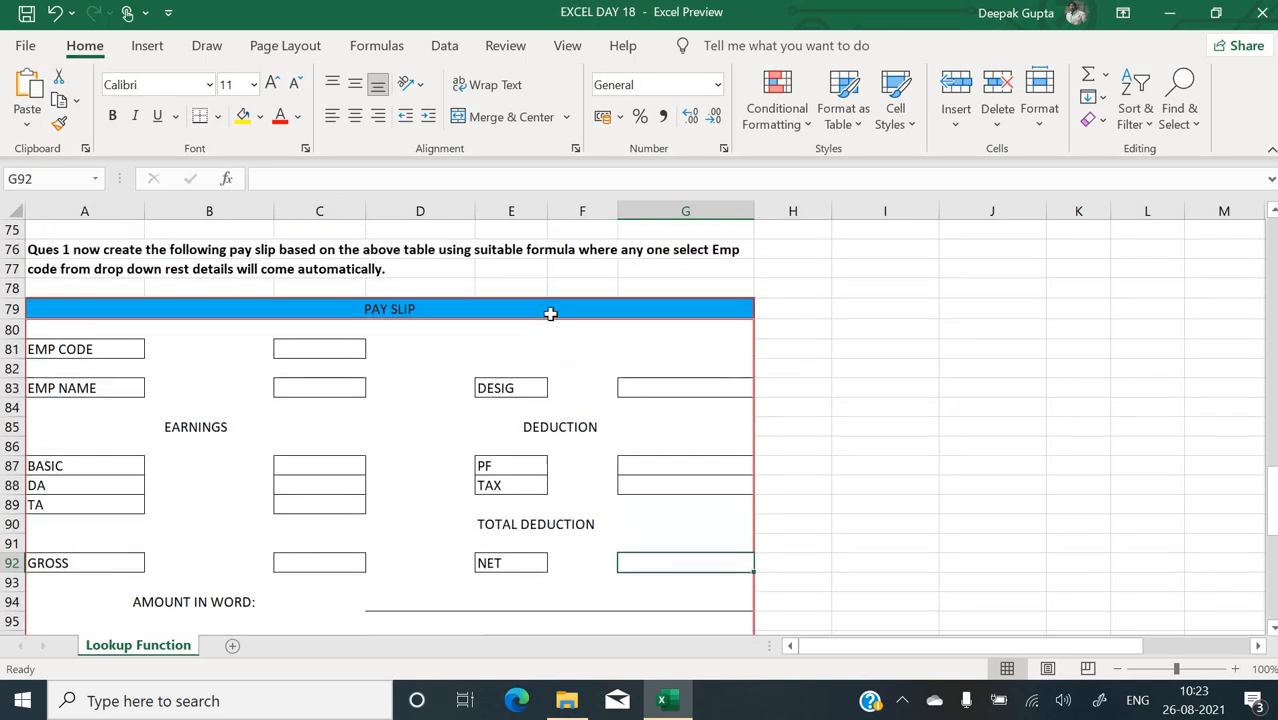
scroll(550, 314, "up", 1)
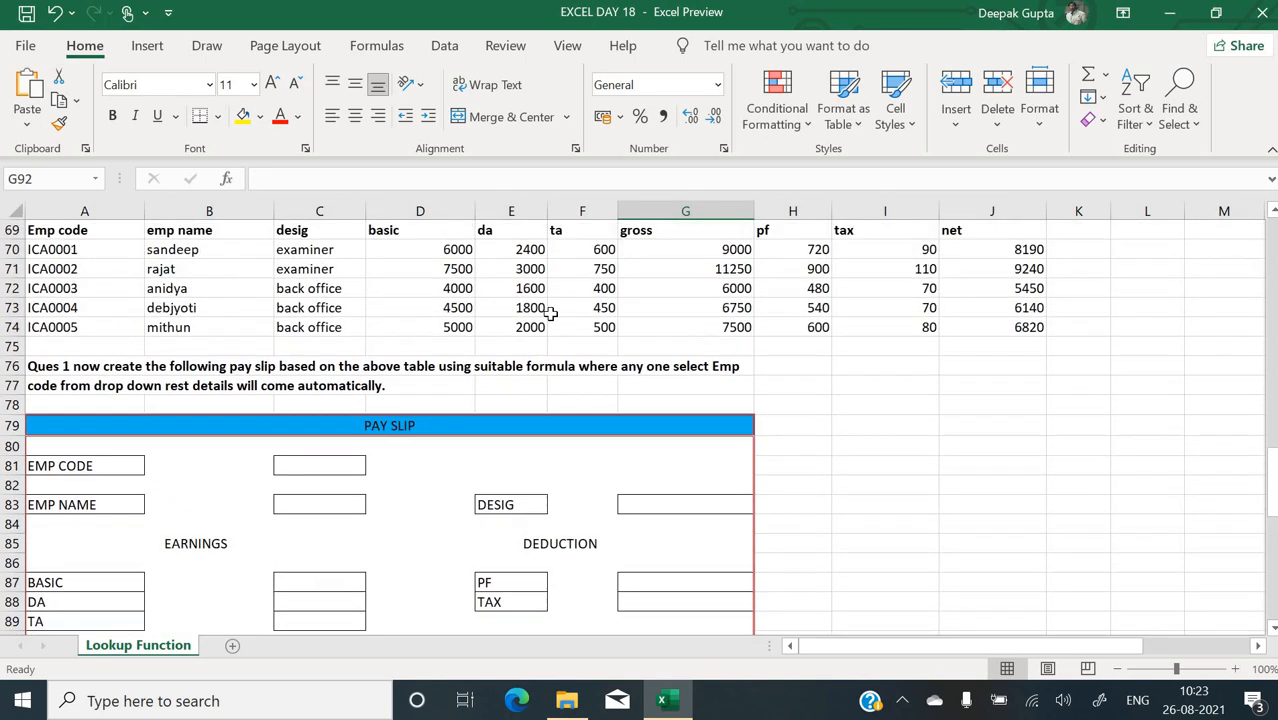
scroll(260, 337, "up", 1)
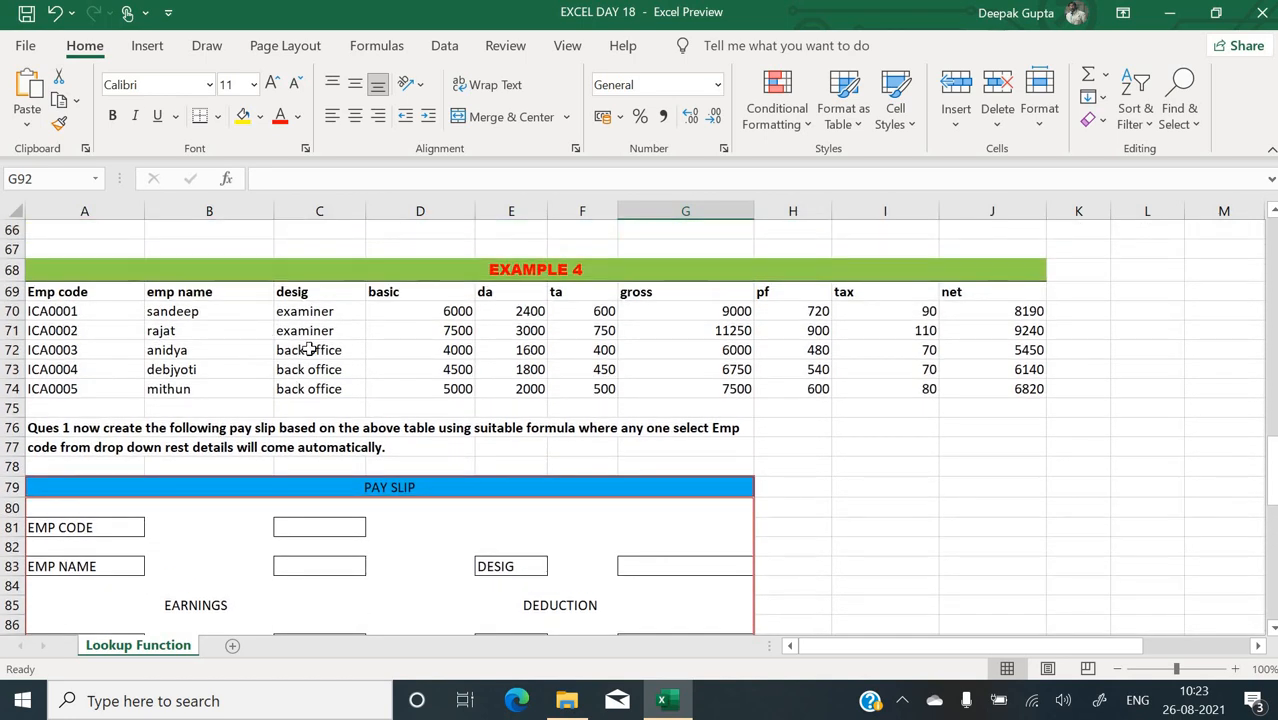
scroll(310, 349, "down", 1)
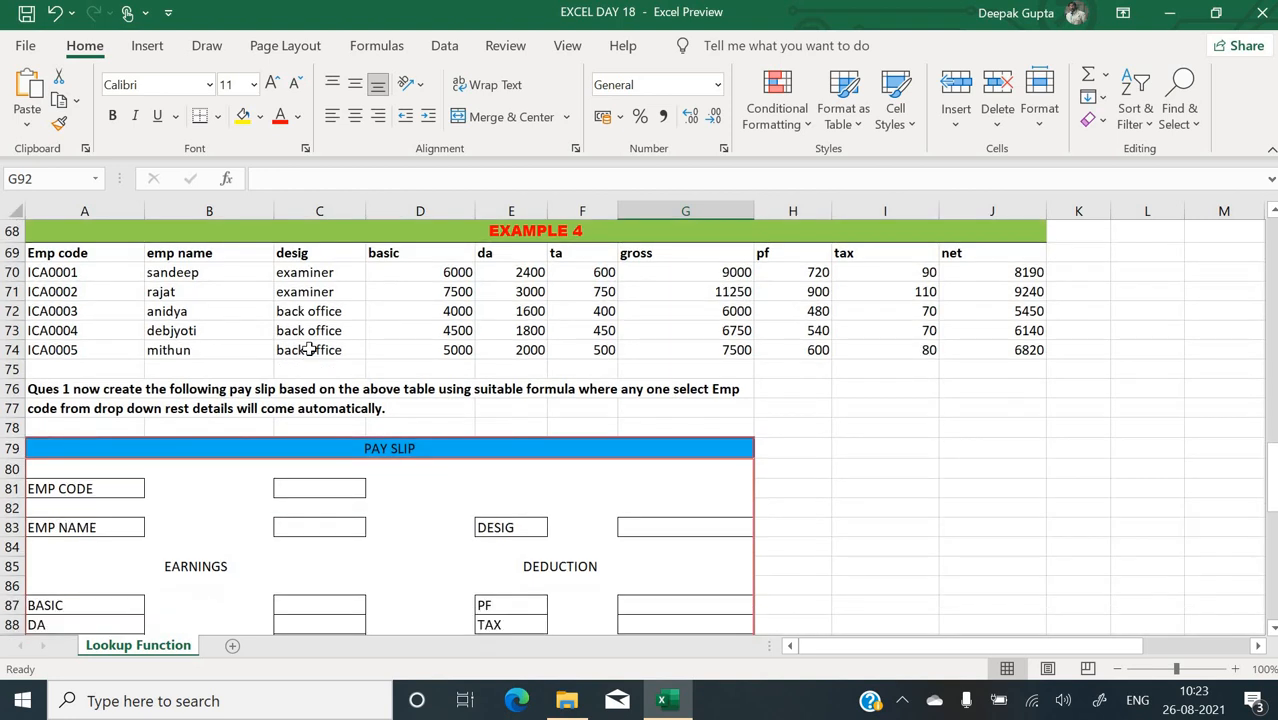
scroll(309, 349, "down", 2)
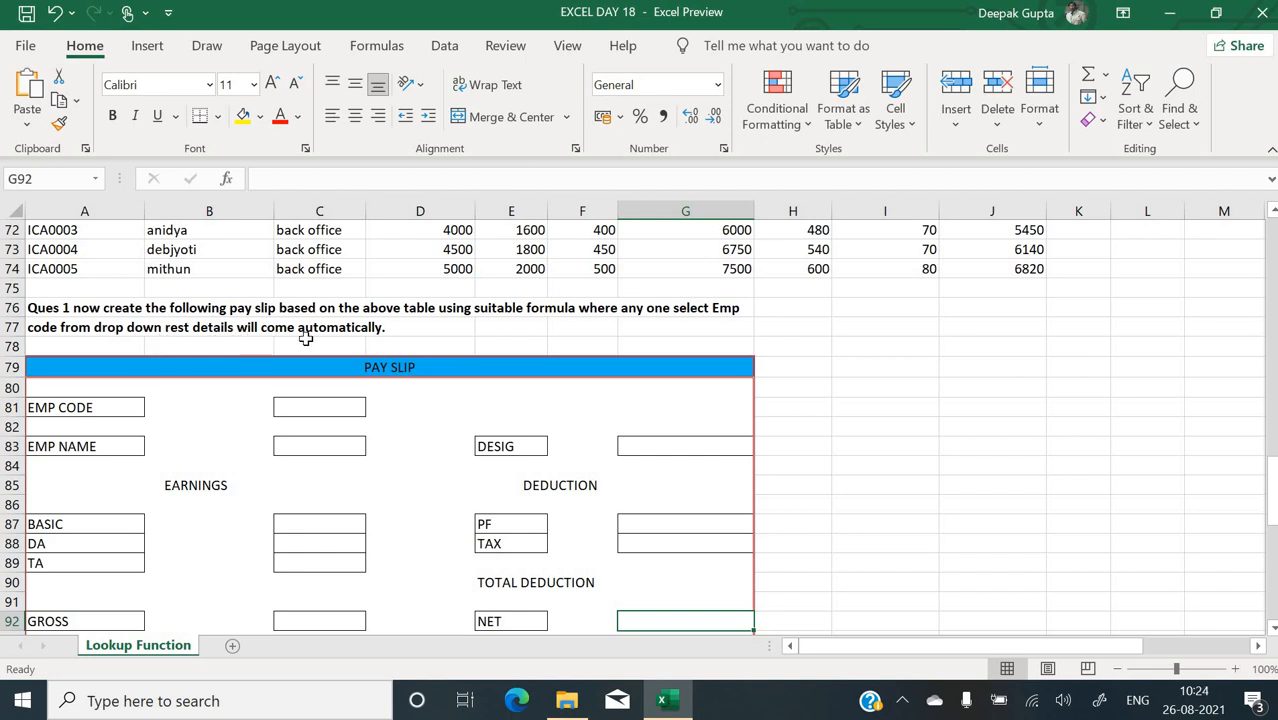
- Create a list drop-down with data validation in the pay slip's EMP CODE cell C81, using the codes in A70:A74 as source
scroll(362, 340, "up", 1)
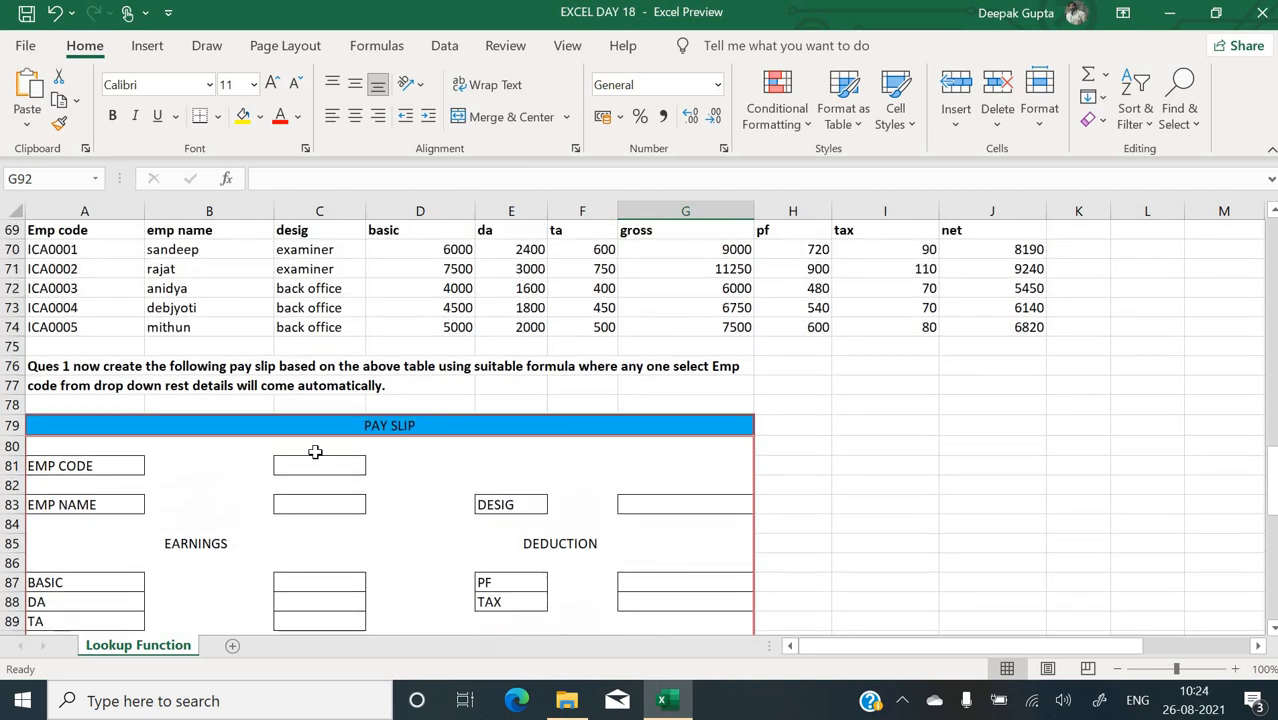
left_click(313, 467)
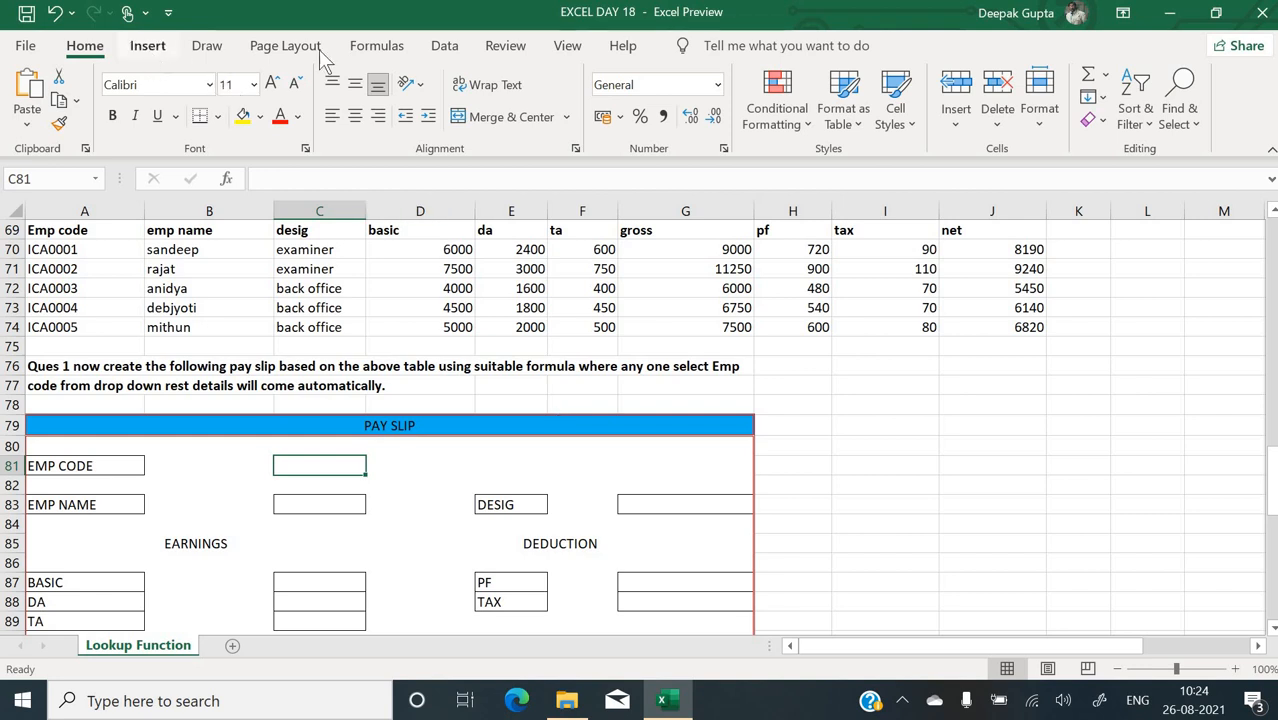
left_click(206, 46)
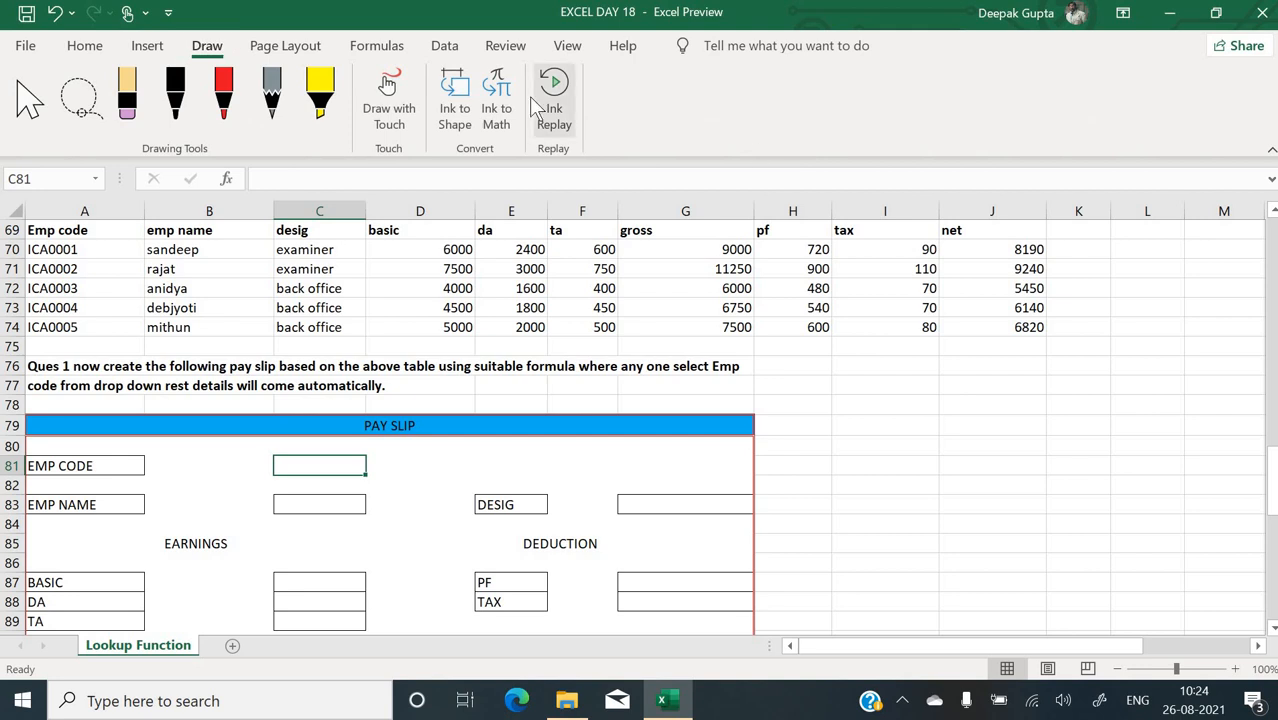
left_click(444, 46)
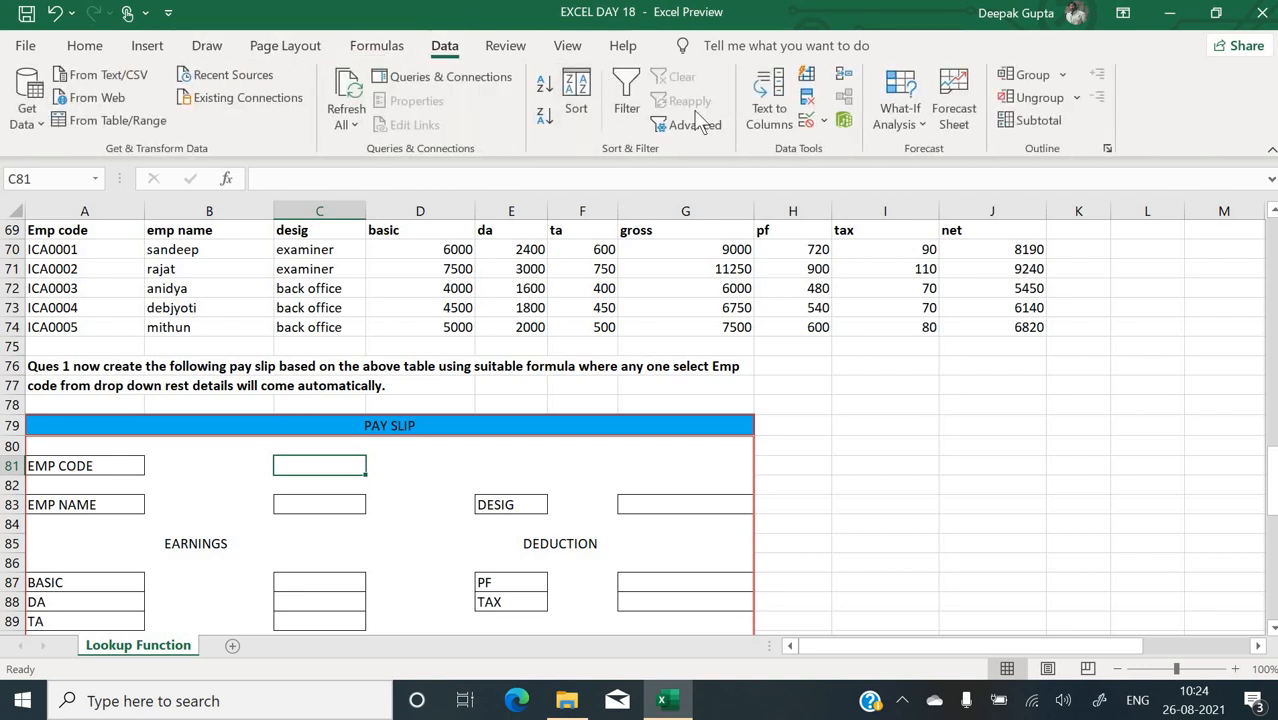
left_click(808, 122)
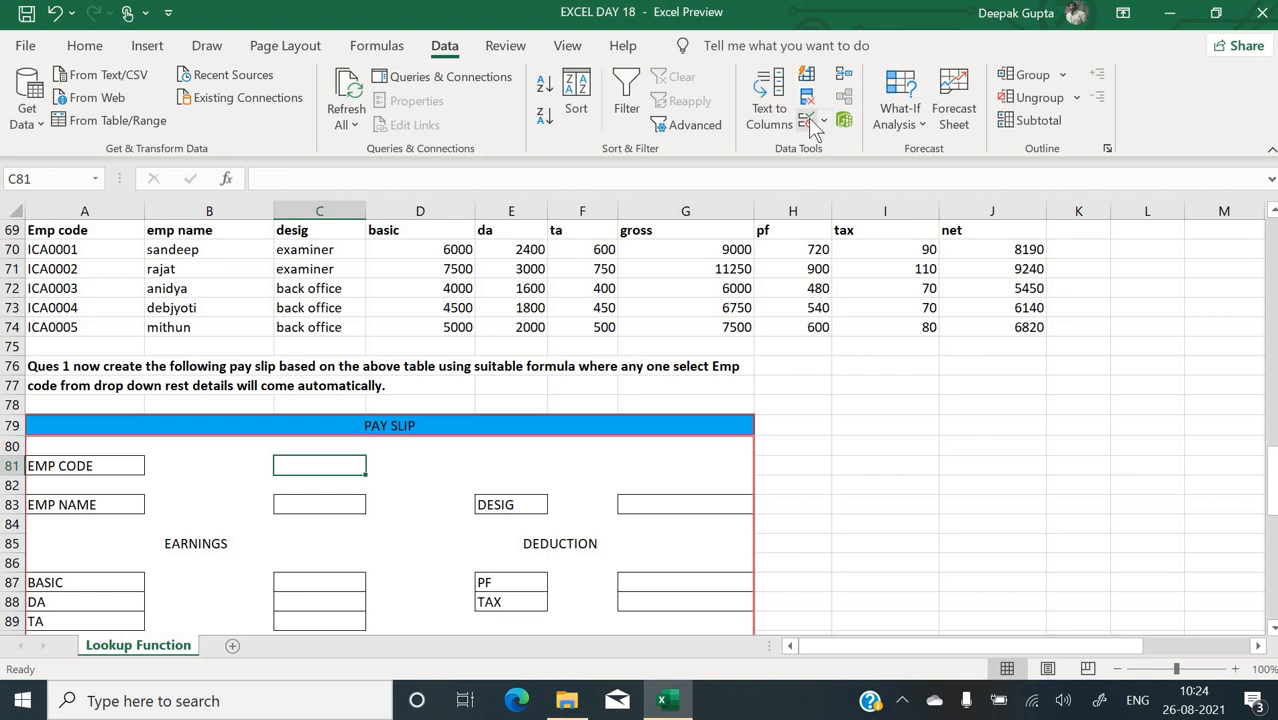
left_click(925, 410)
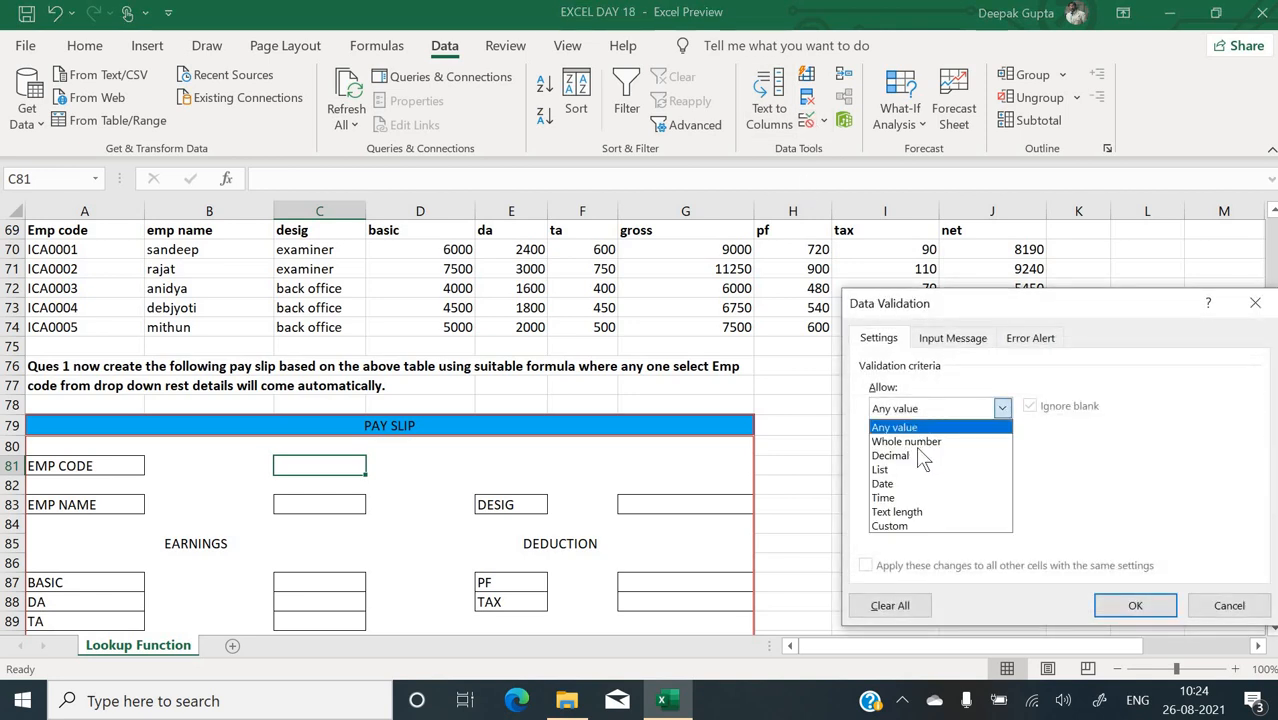
left_click(914, 474)
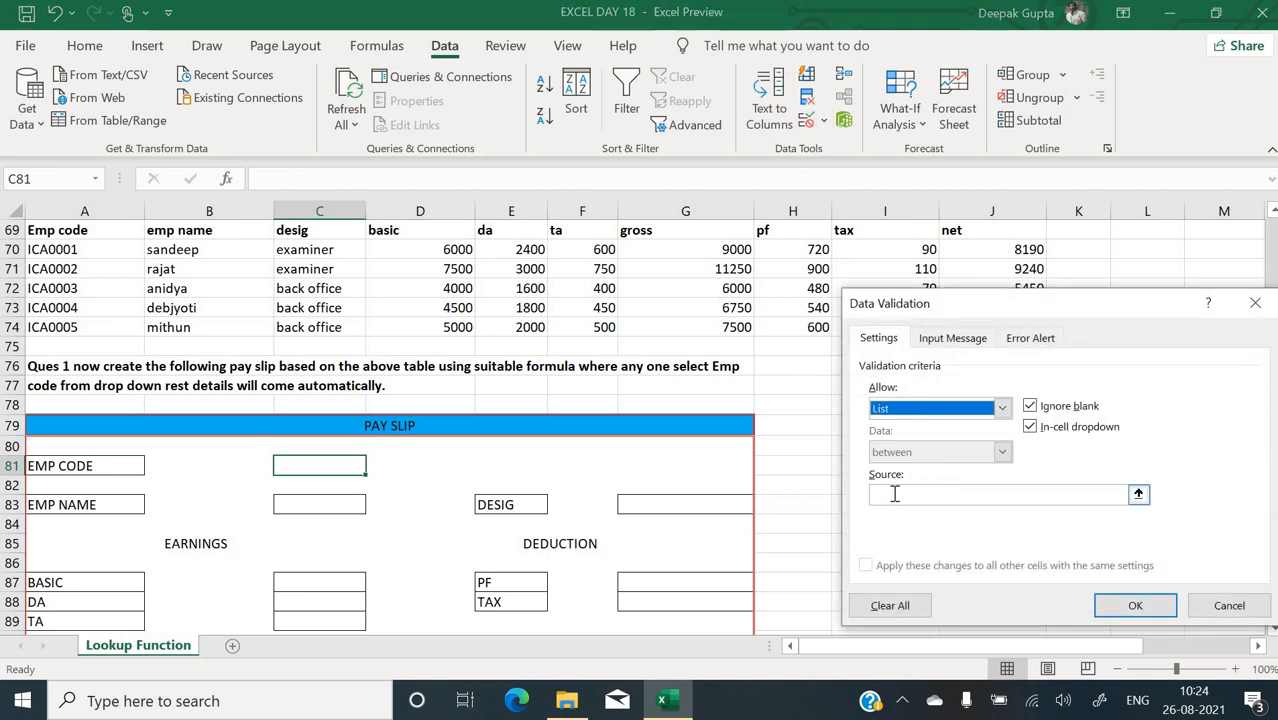
left_click(895, 493)
left_click_drag(101, 259, 94, 326)
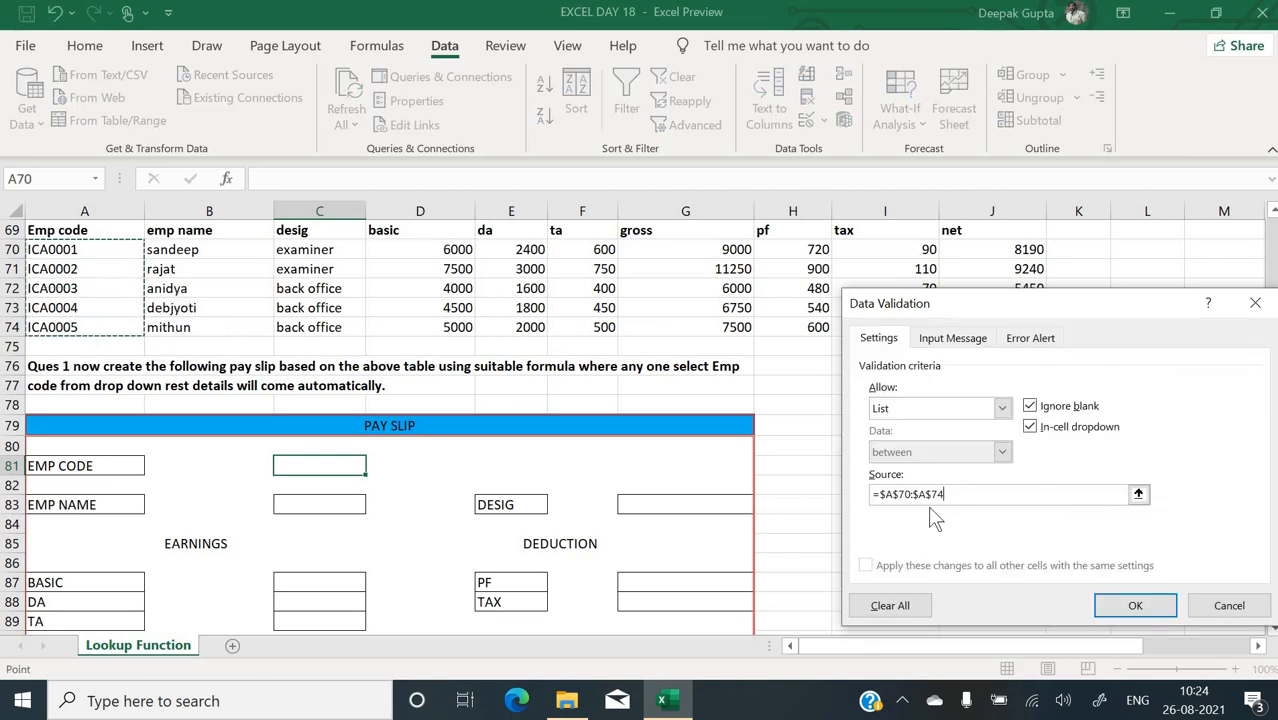
left_click(1135, 605)
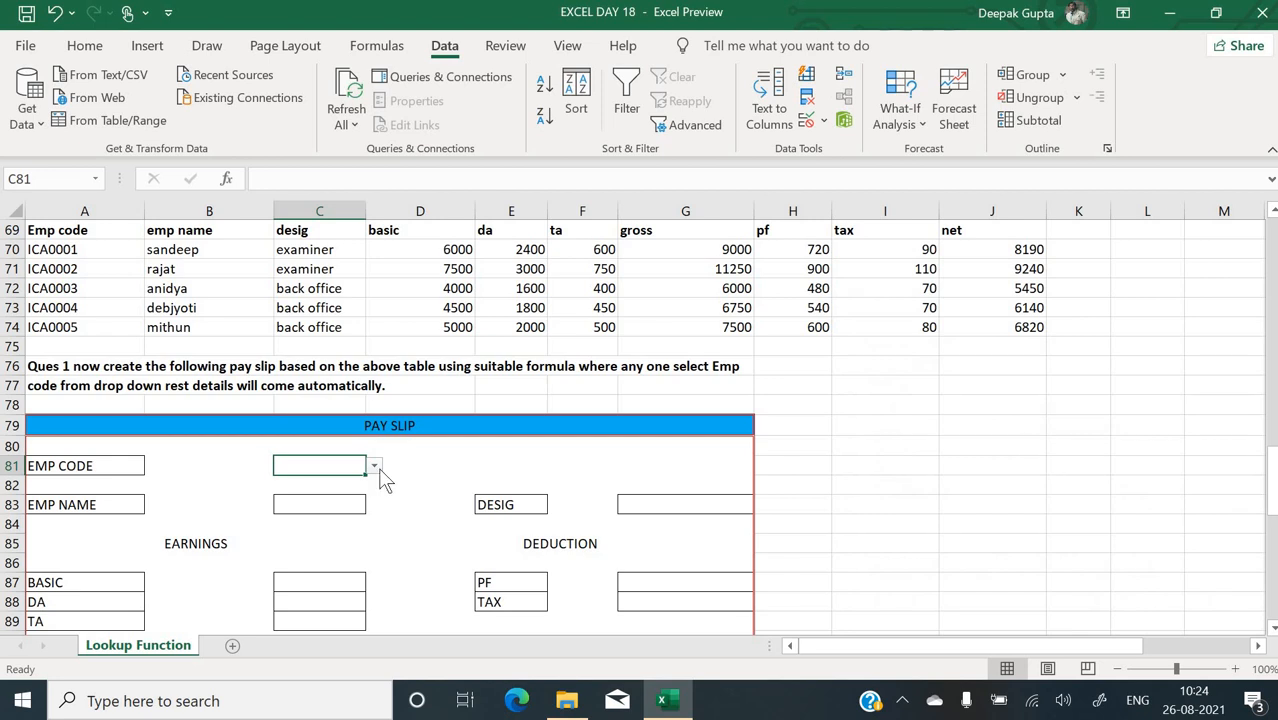
- Test the EMP CODE drop-down in C81 by choosing the first employee code, then switch it to the second code
left_click(374, 466)
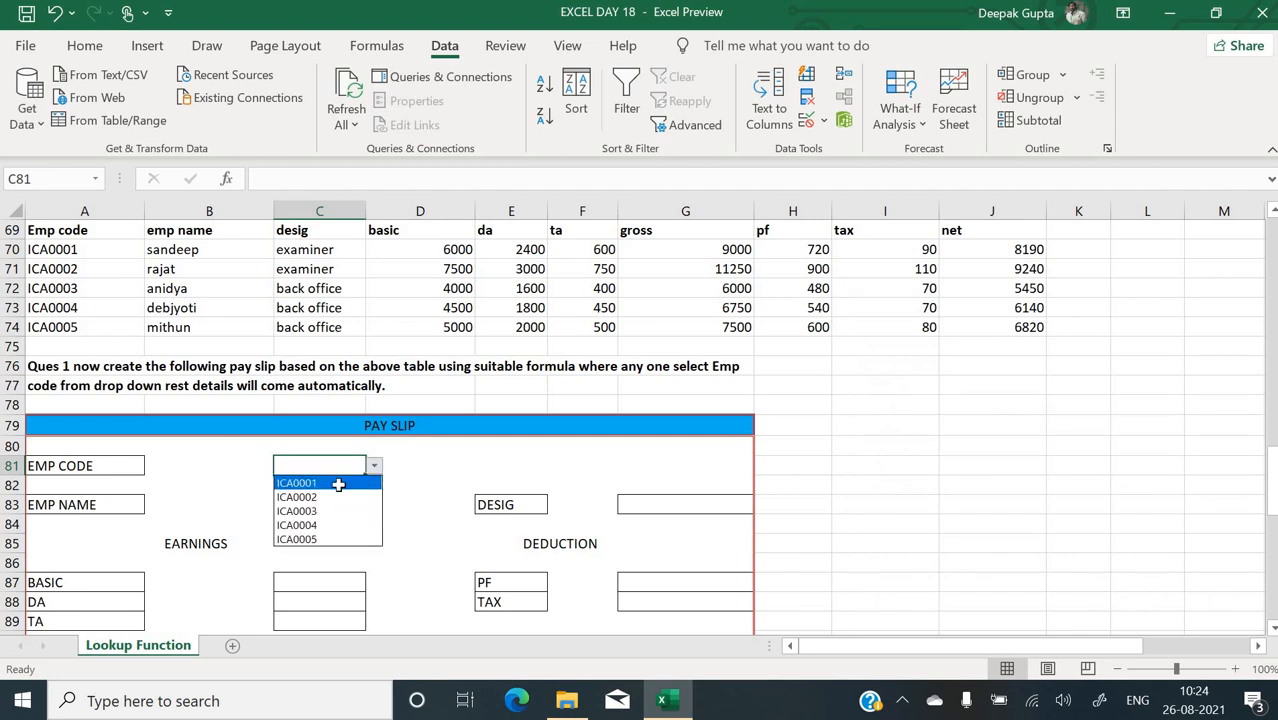
left_click(336, 484)
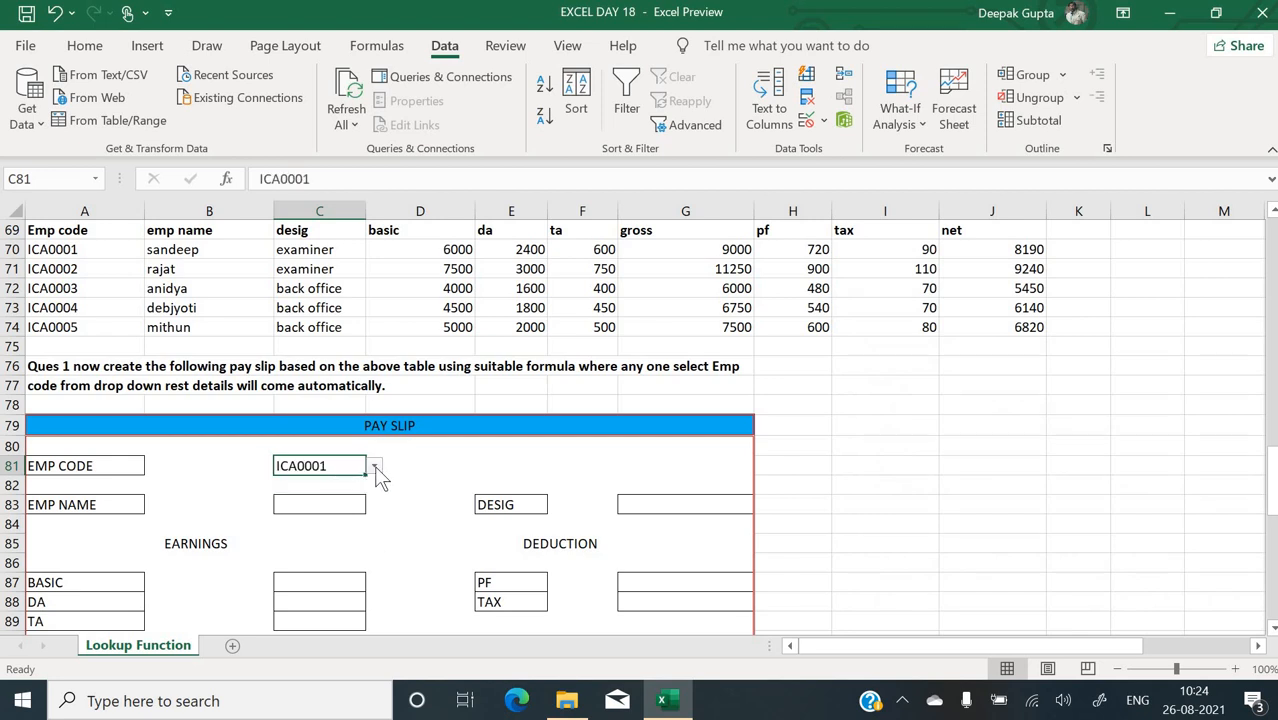
left_click(374, 466)
left_click(345, 490)
- Examine Example 5's order table, comparing the Order Date column with the empty Weekday column and the written tasks
scroll(450, 550, "down", 3)
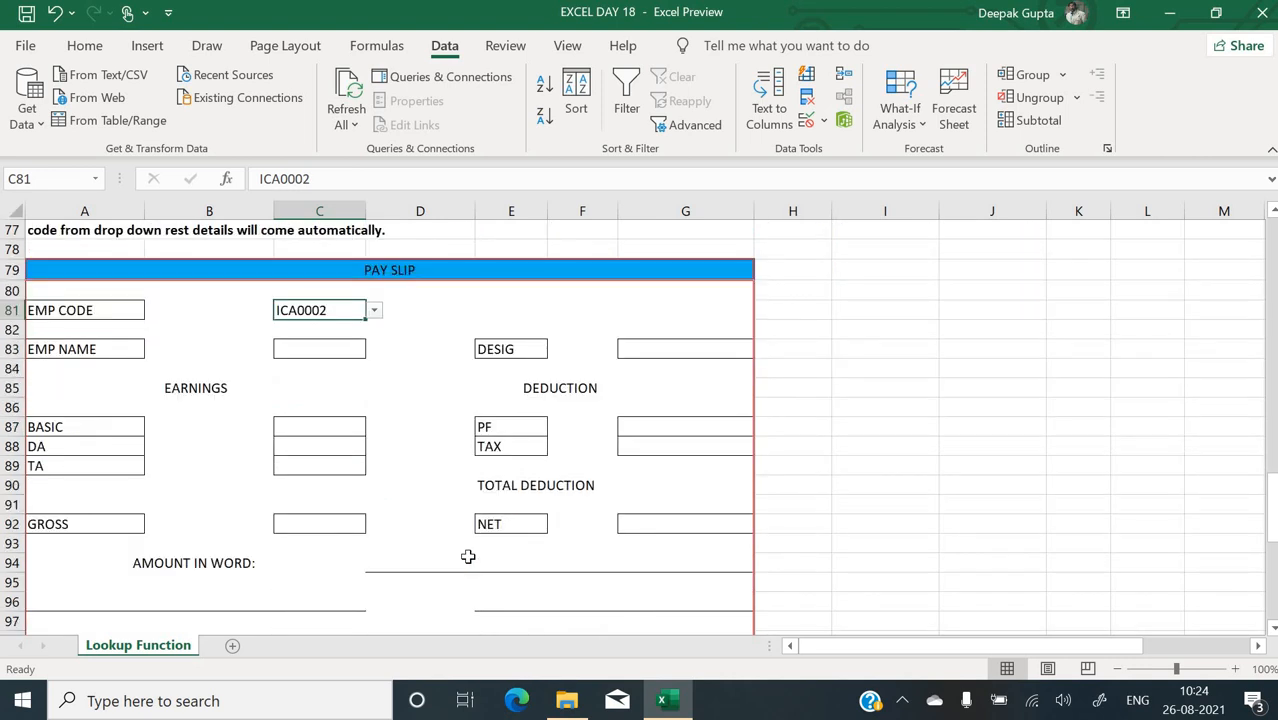
scroll(468, 557, "down", 4)
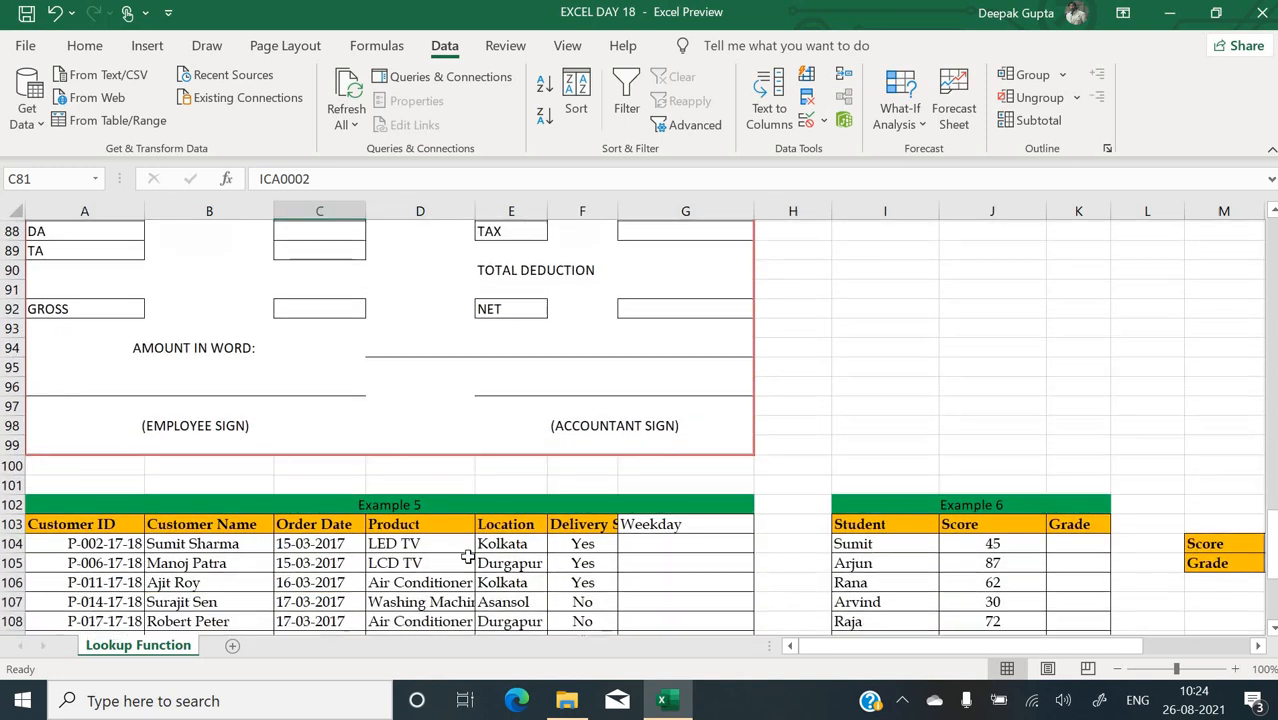
scroll(467, 557, "down", 3)
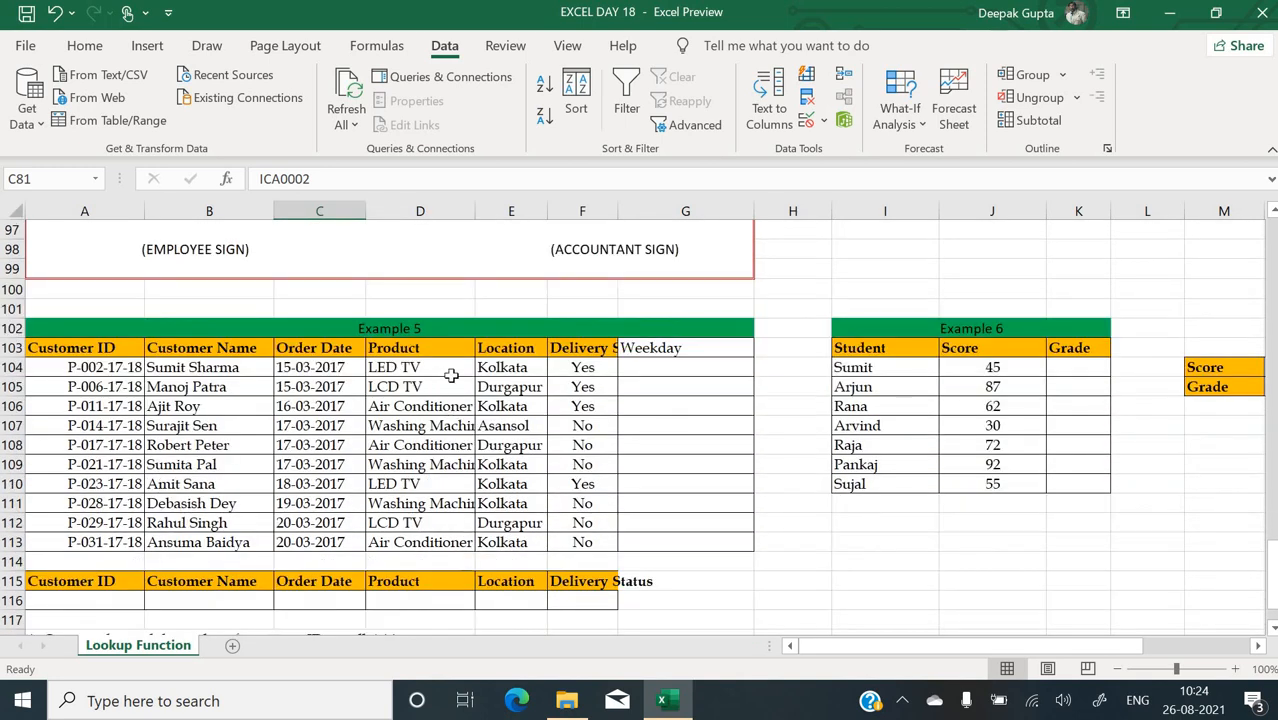
left_click(681, 367)
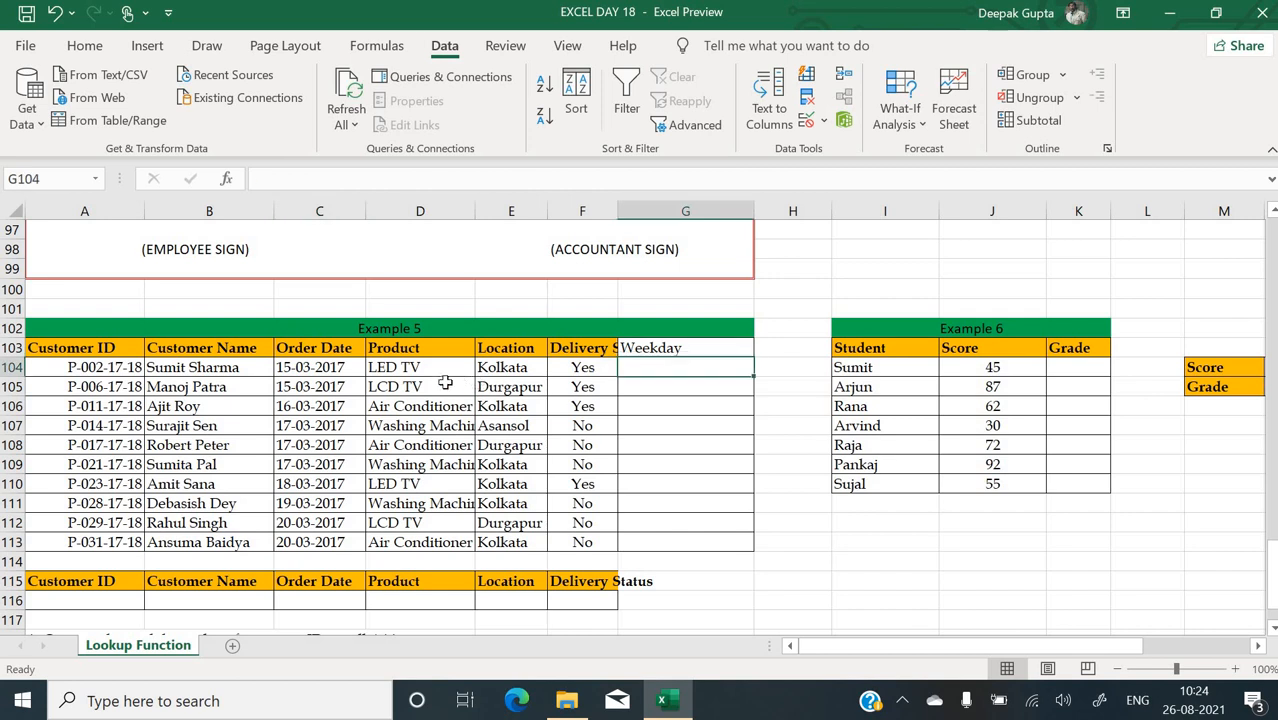
left_click(322, 367)
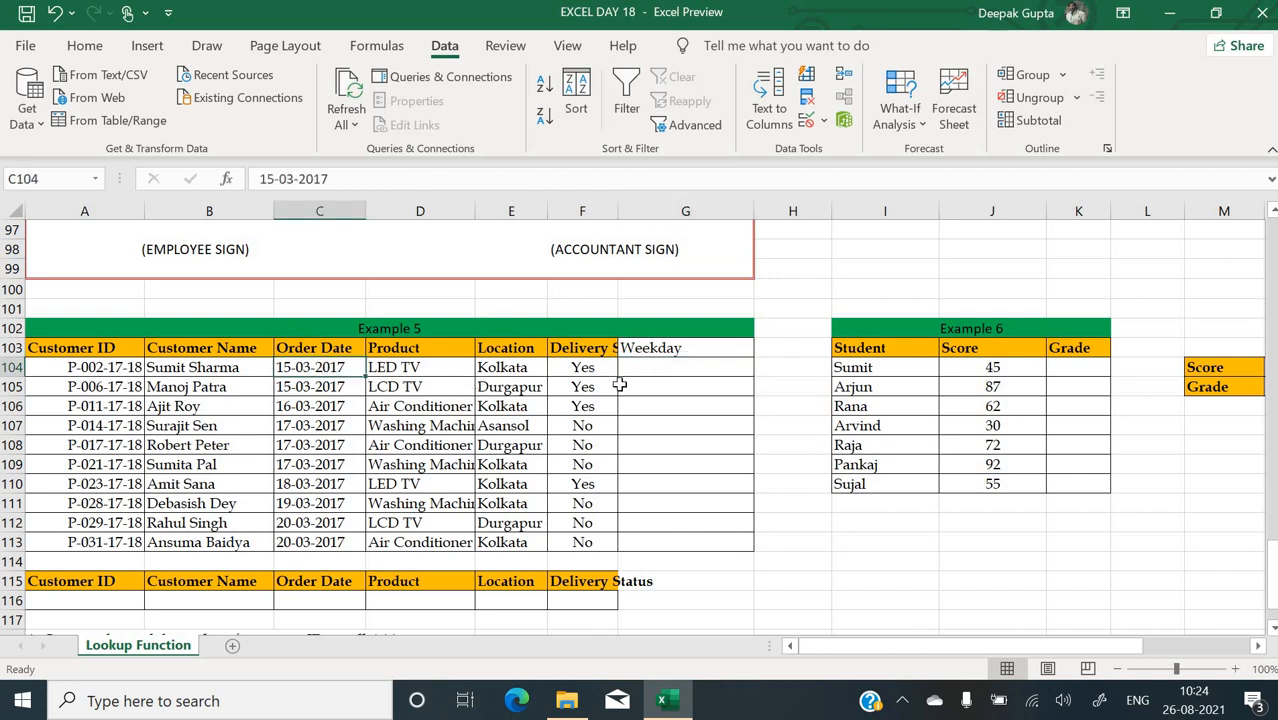
left_click(668, 369)
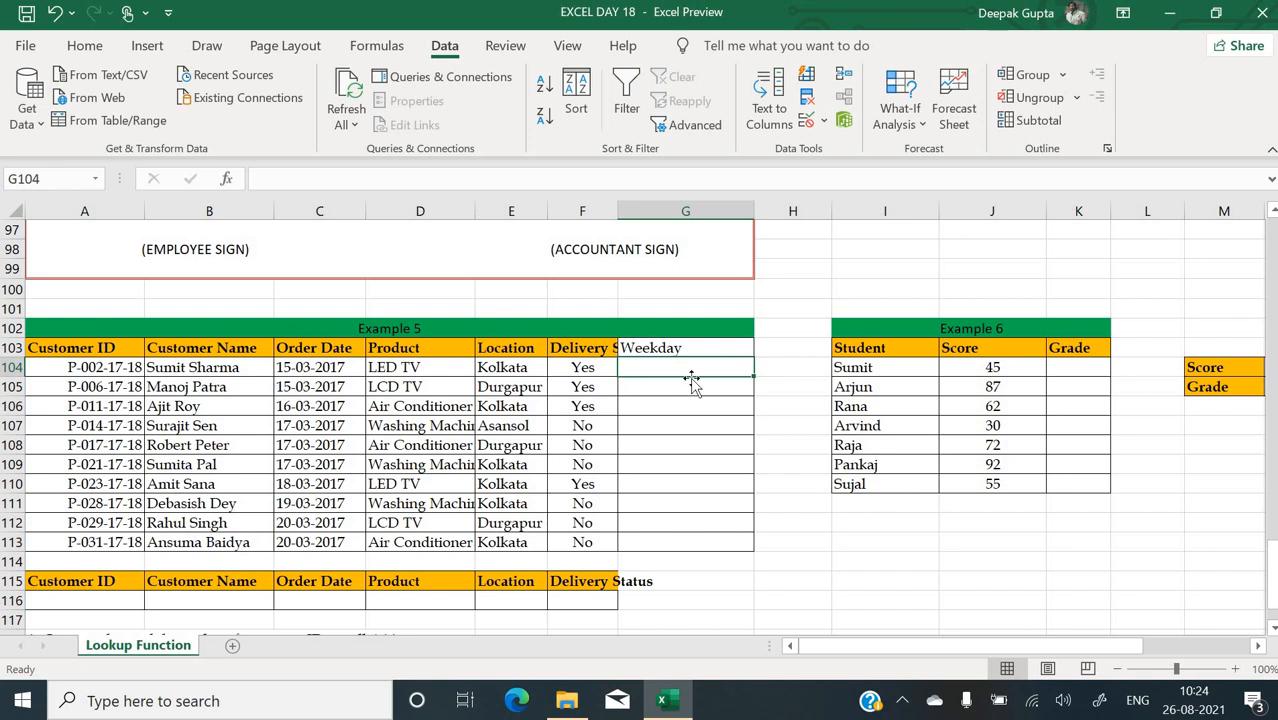
scroll(690, 380, "down", 2)
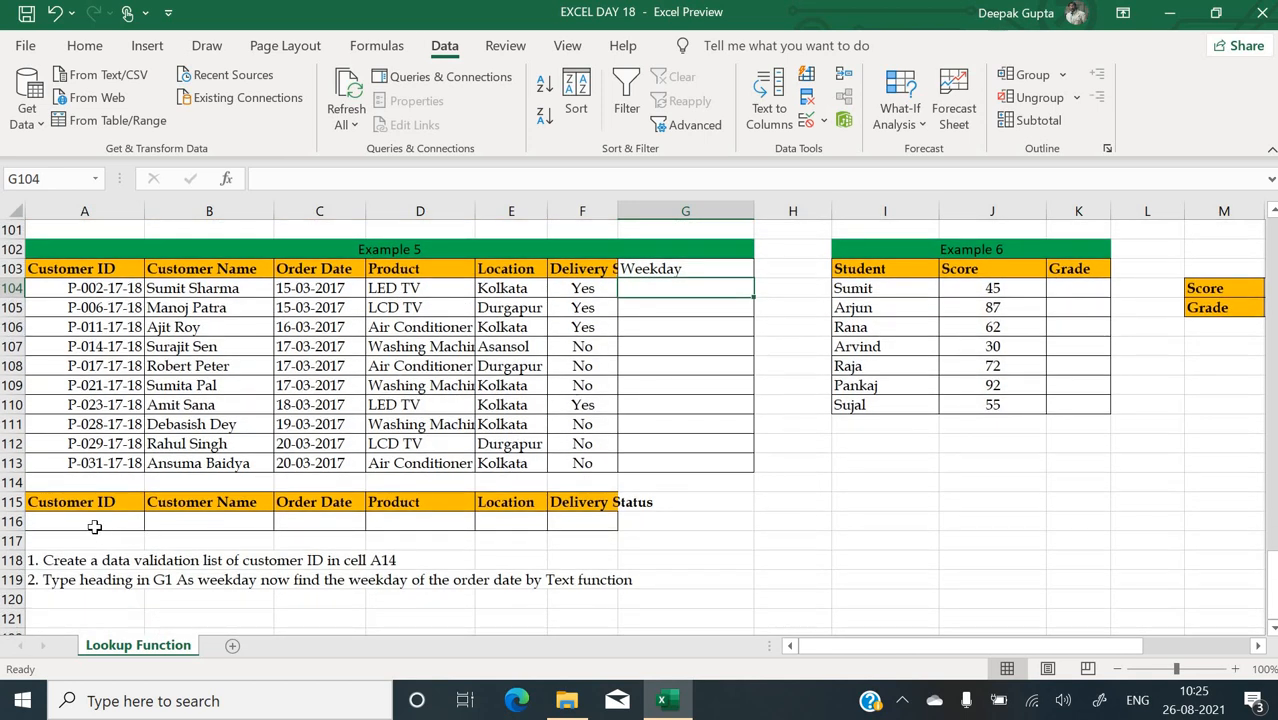
- Examine Example 5's blank lookup row A116:F116 and Example 6's student scores with the Score and Grade table in M104:Q105
left_click(94, 527)
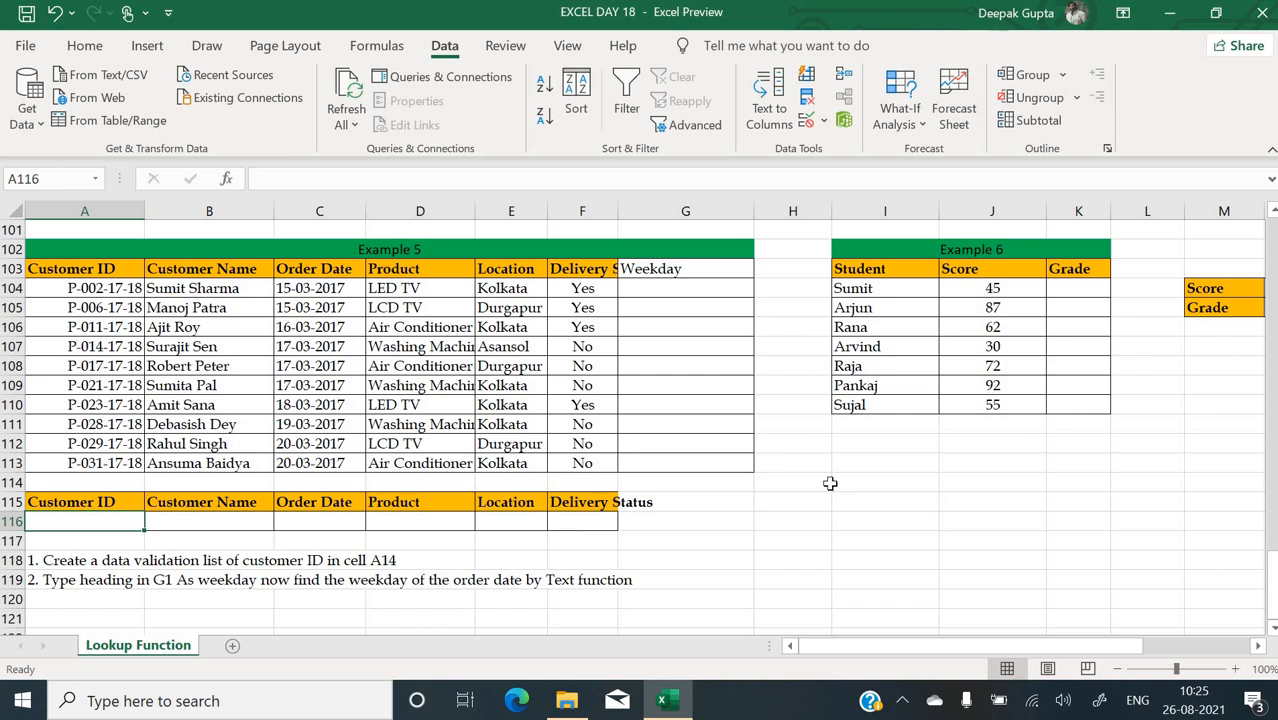
scroll(830, 483, "right", 5)
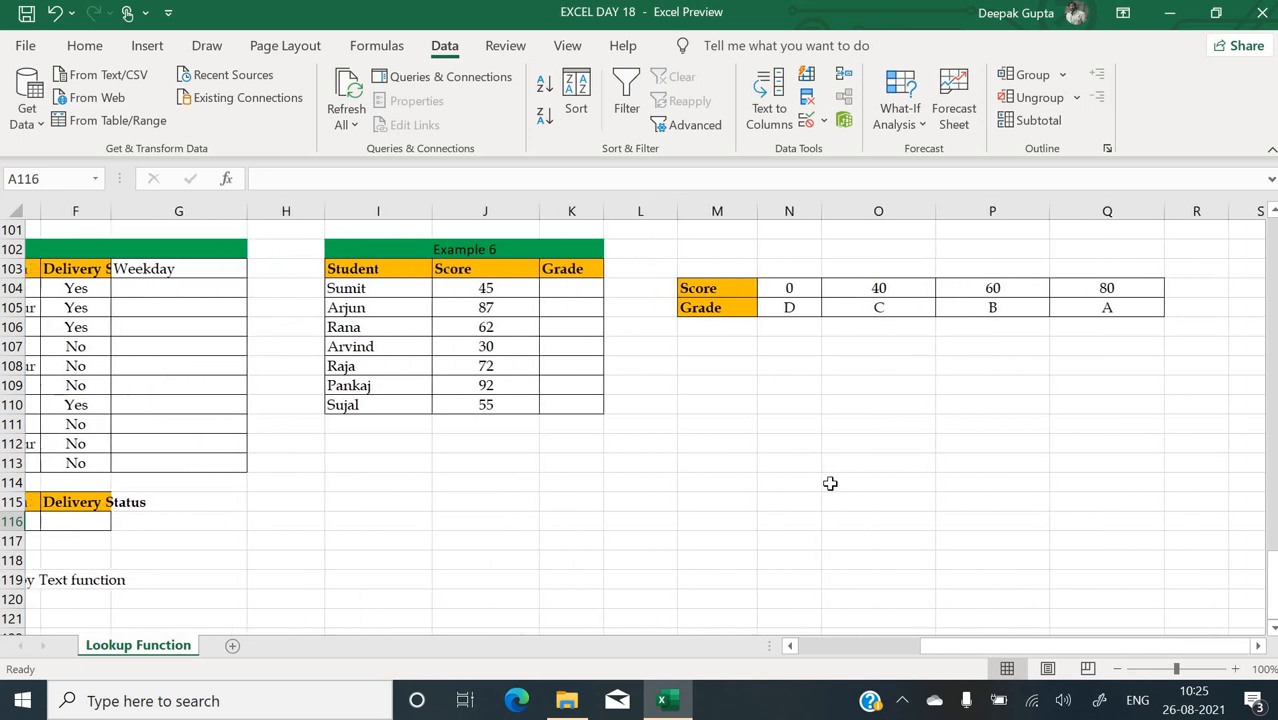
scroll(830, 483, "left", 5)
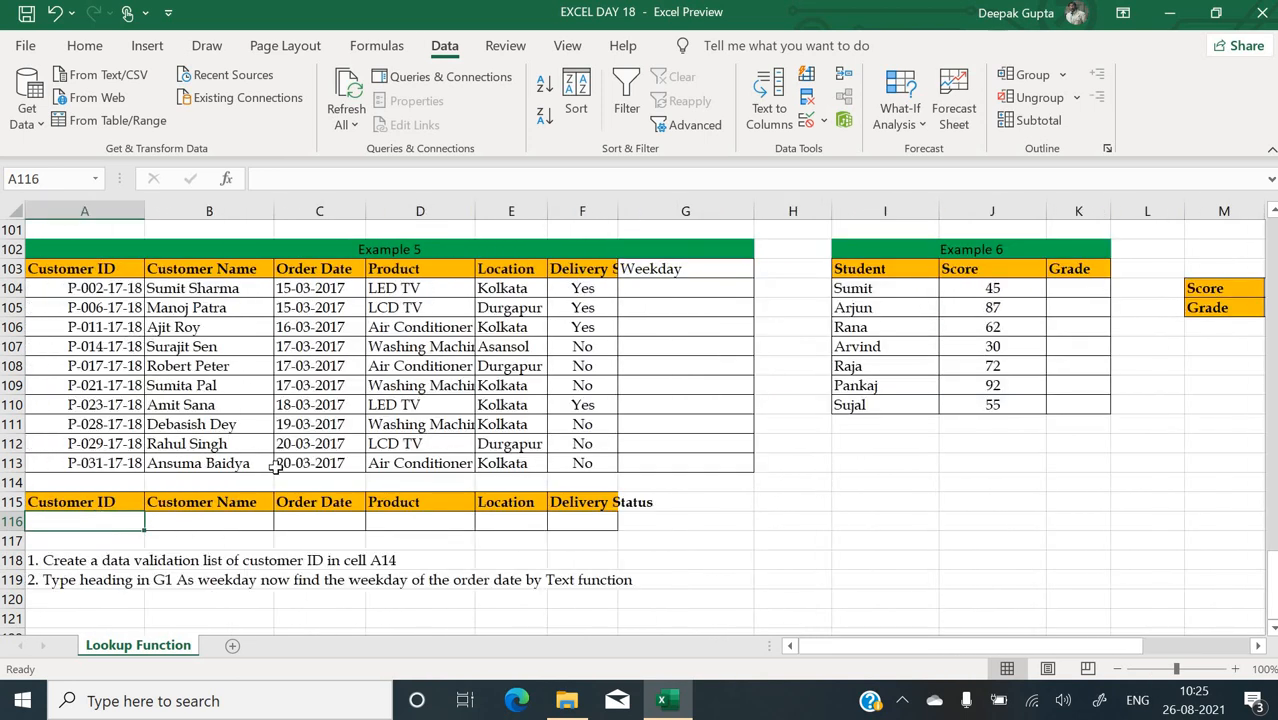
left_click(255, 518)
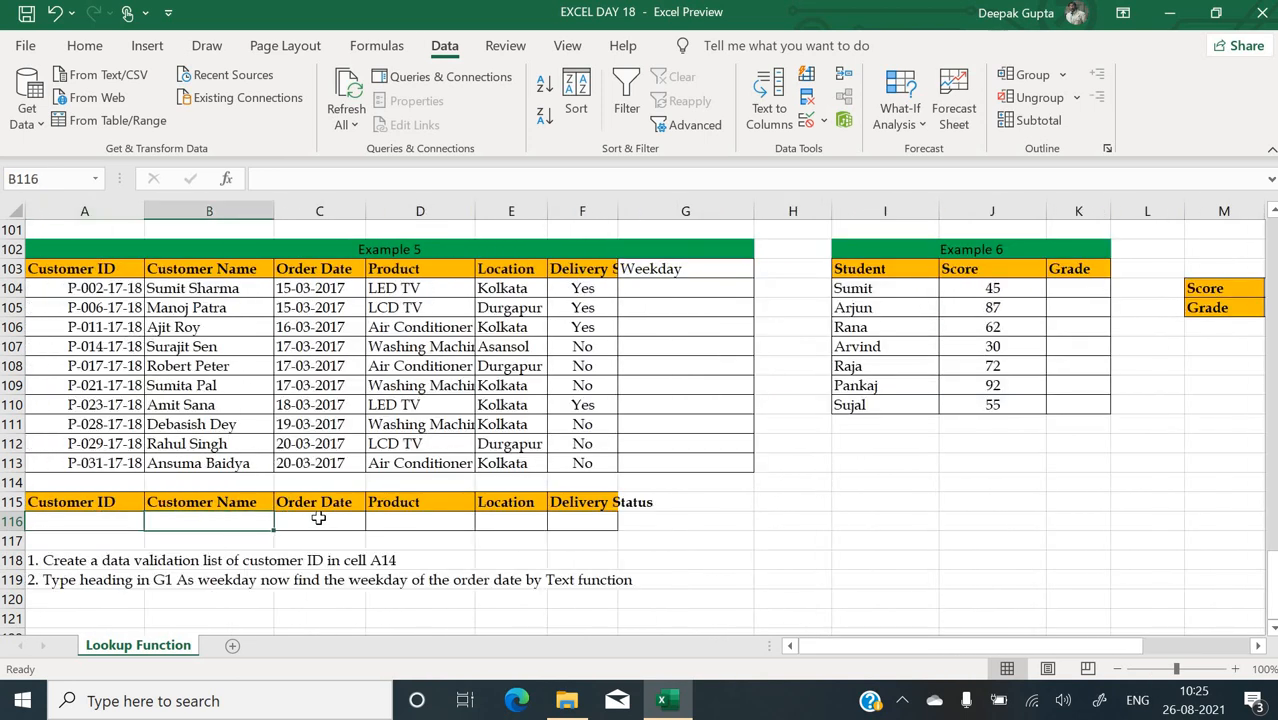
left_click(318, 518)
left_click(414, 505)
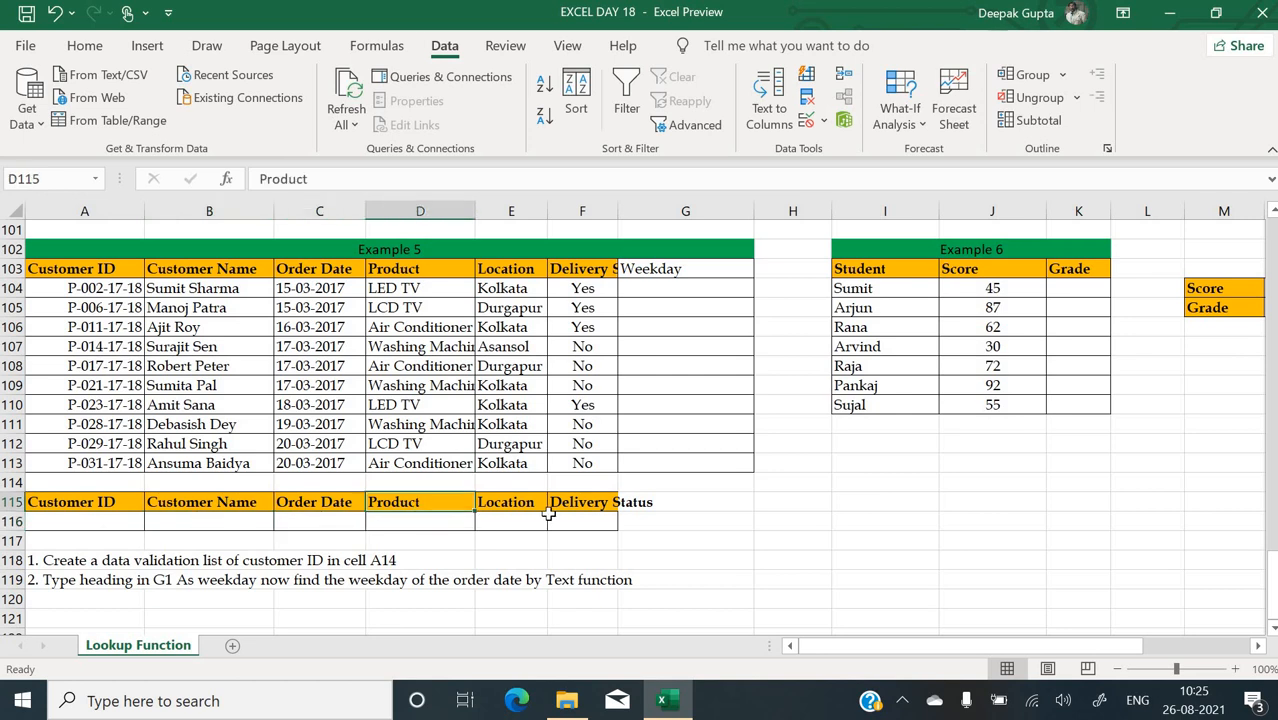
left_click(549, 516)
scroll(548, 514, "right", 4)
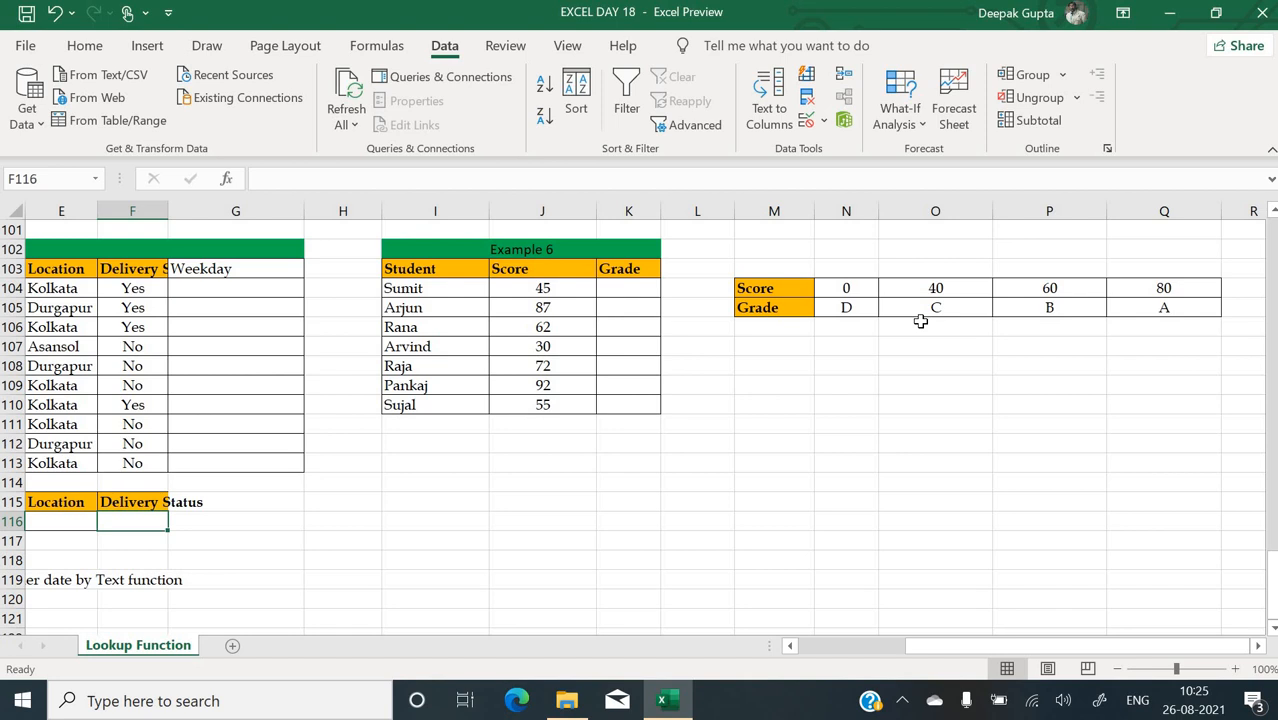
left_click(757, 322)
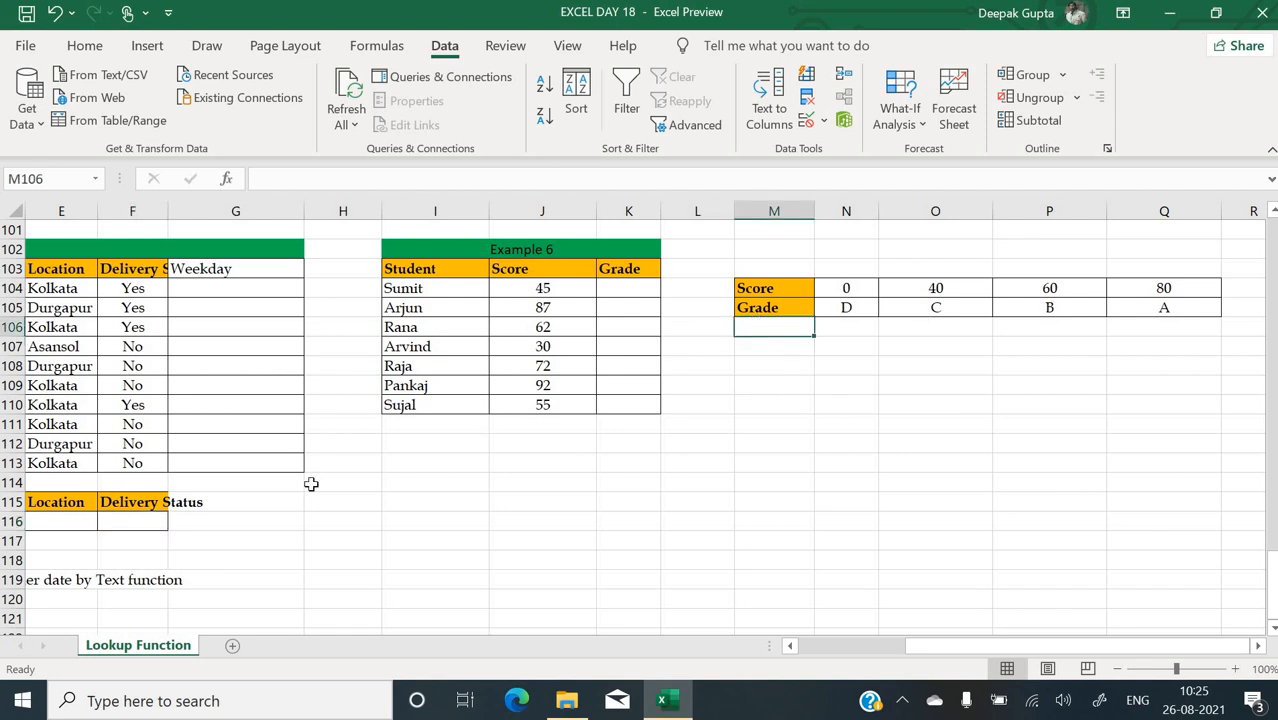
- Review the examples back up to the sheet's first rows and examine the Rate, Region and Discount lookup tables
scroll(311, 484, "left", 4)
scroll(311, 484, "up", 7)
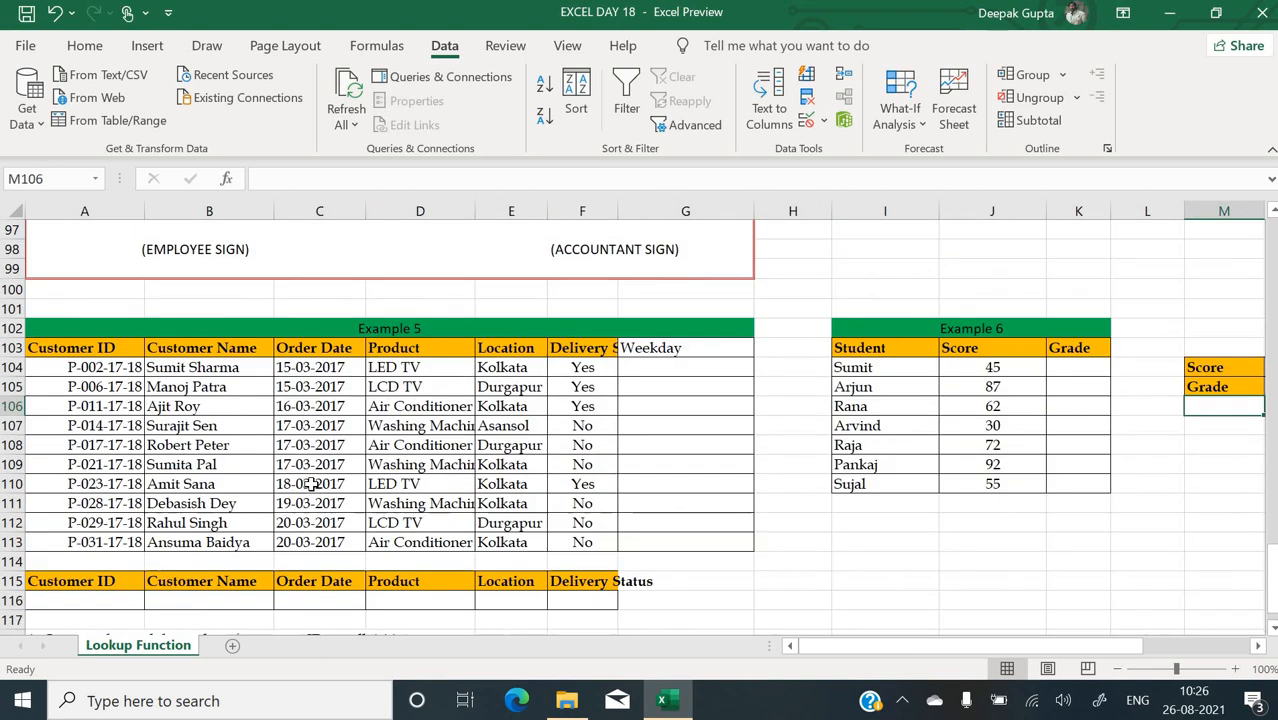
scroll(311, 484, "up", 3)
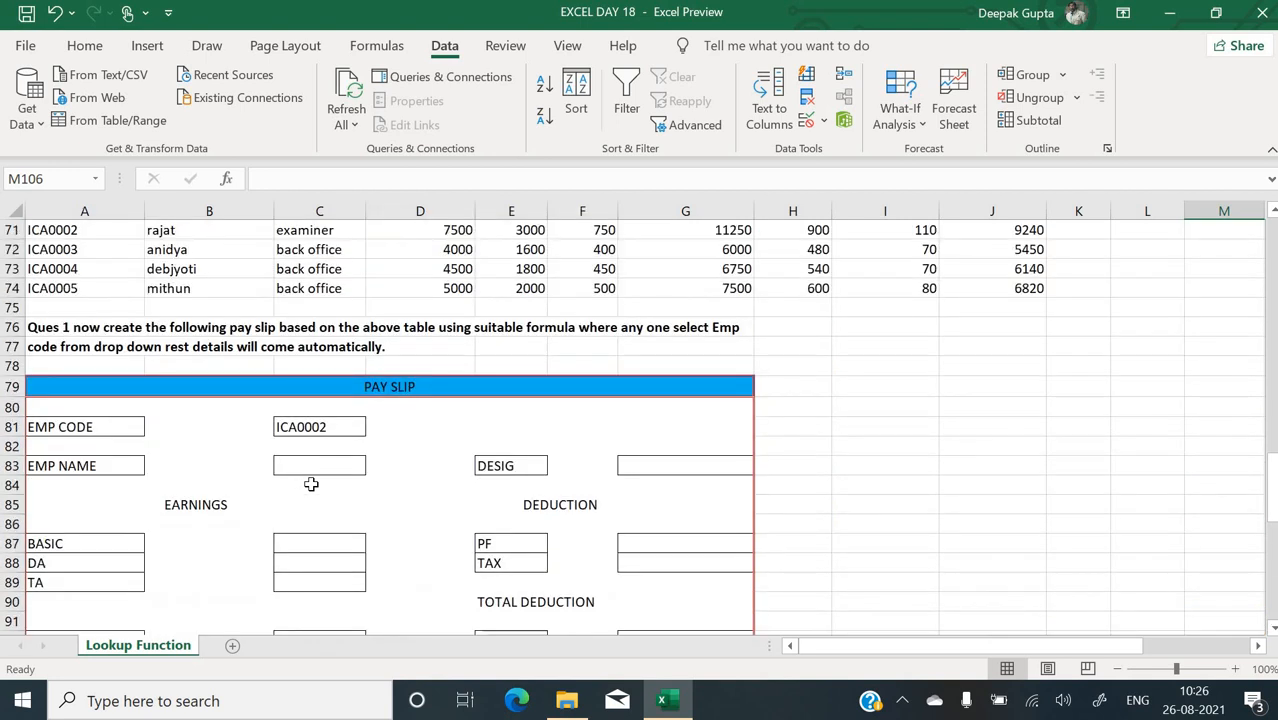
scroll(311, 484, "up", 3)
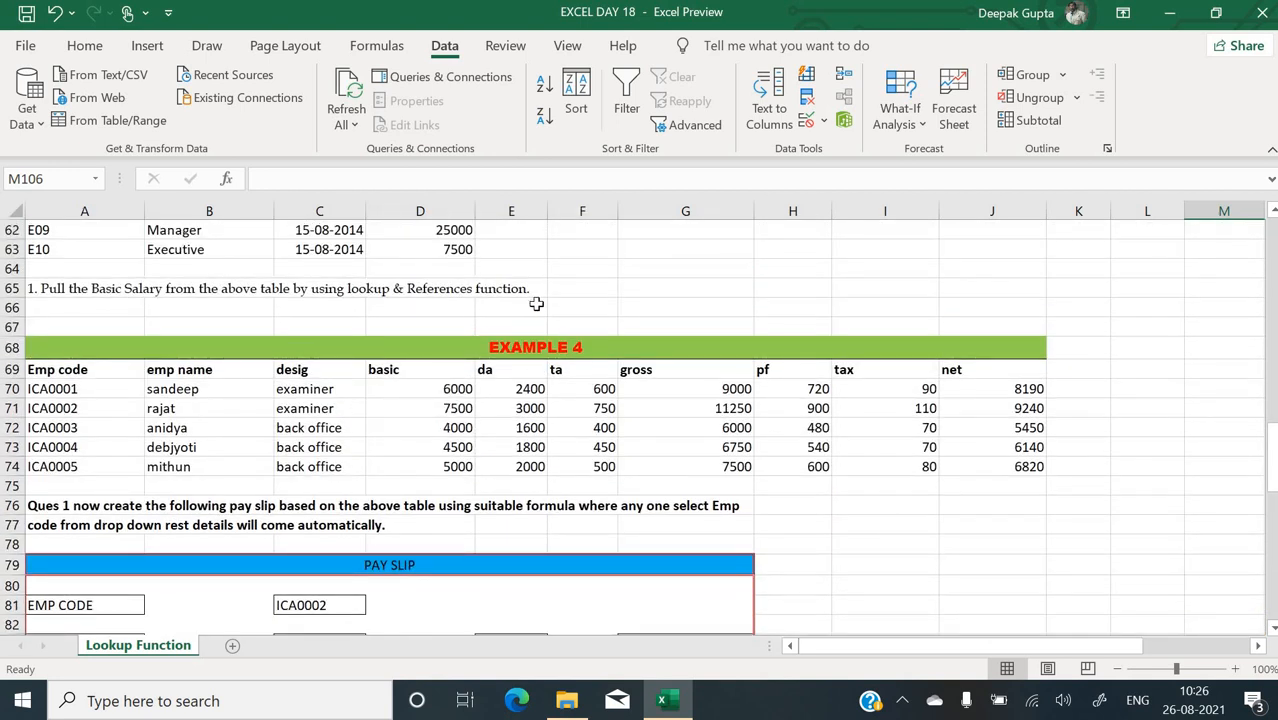
scroll(523, 314, "up", 13)
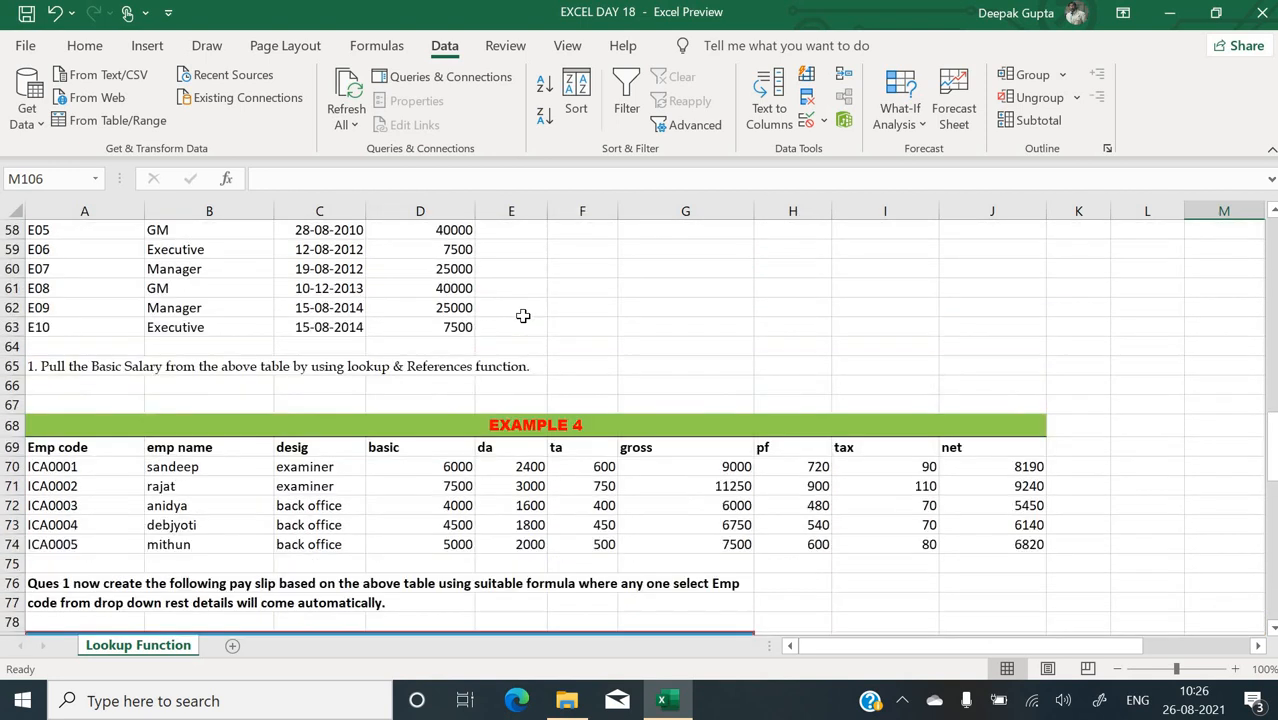
scroll(523, 314, "up", 8)
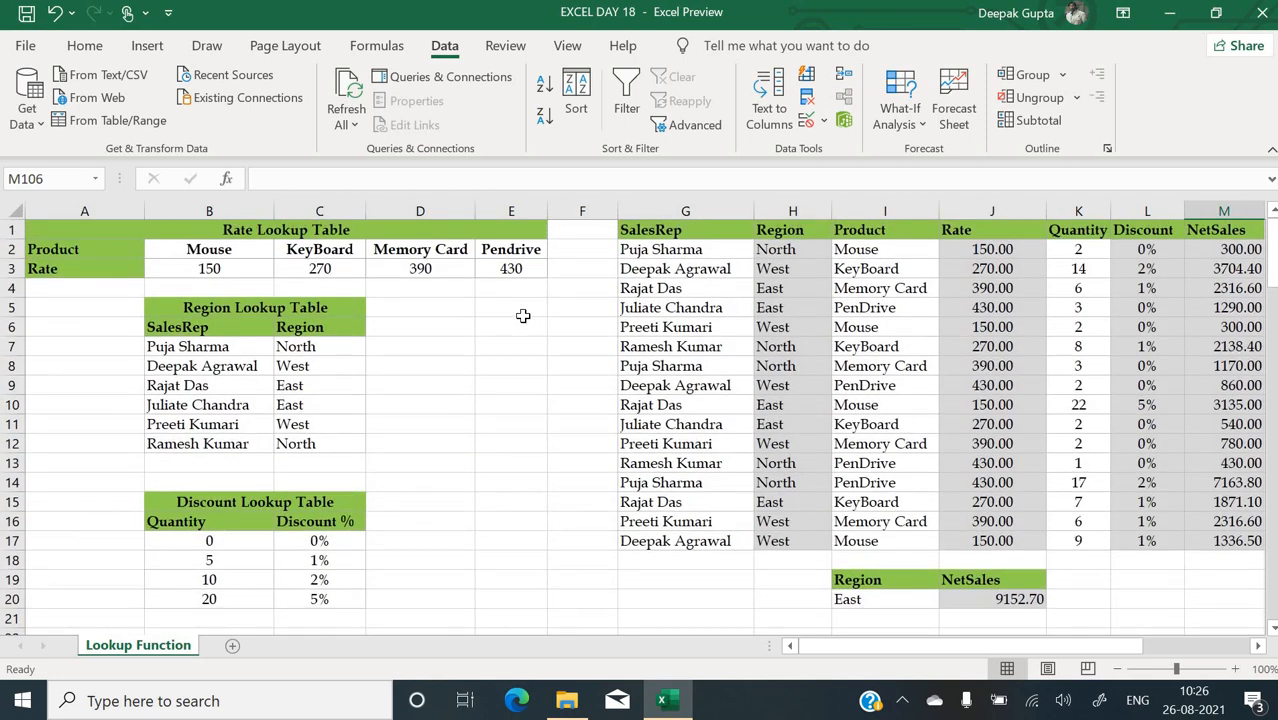
left_click(413, 328)
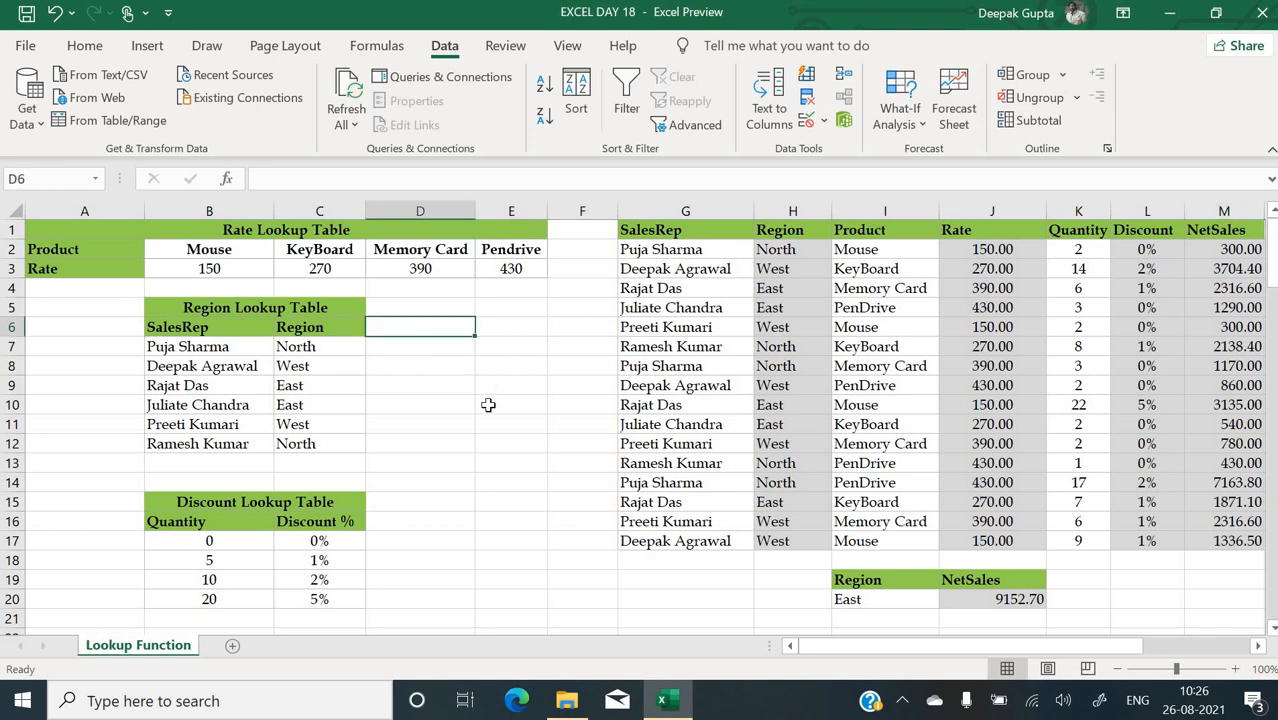
left_click(372, 404)
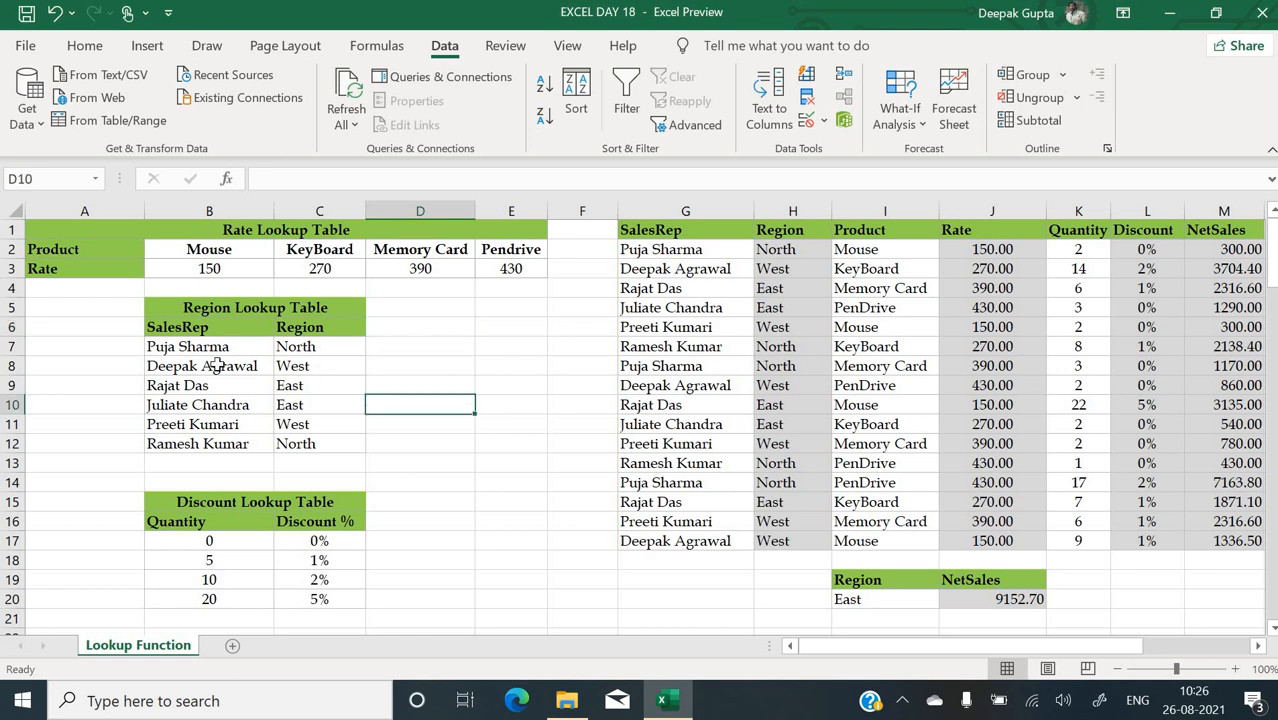
left_click(263, 364)
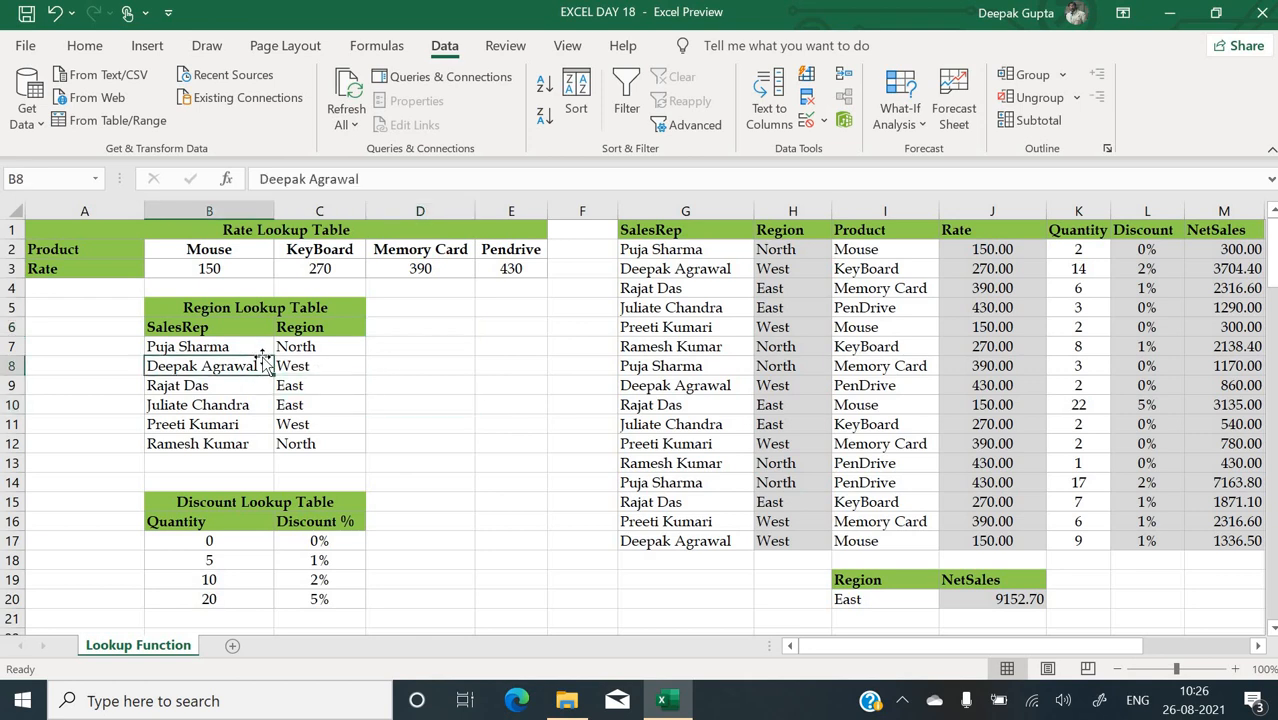